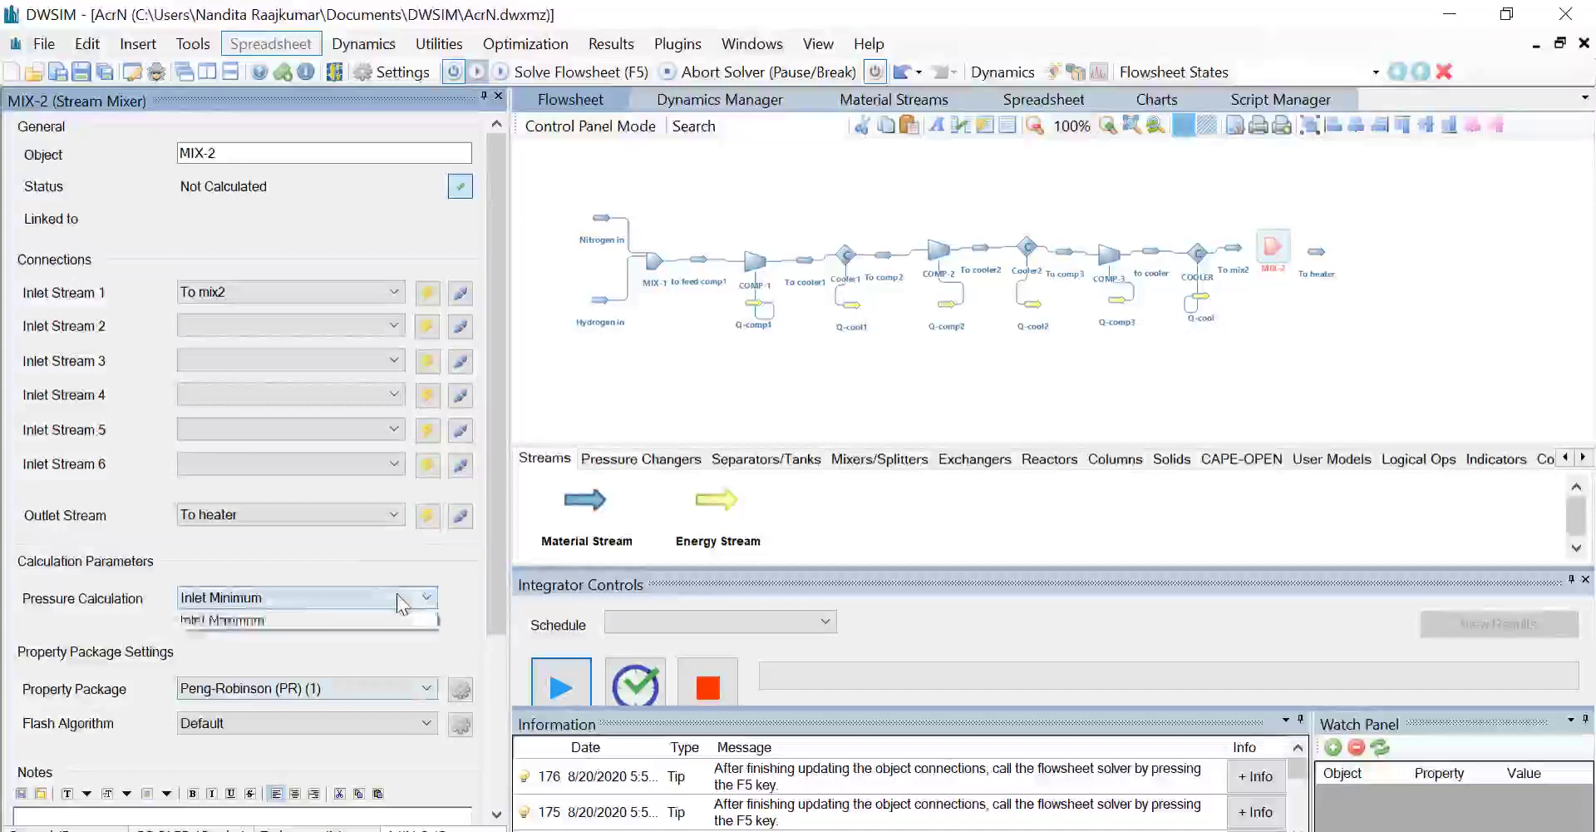
- Set MIX-2's pressure calculation to Inlet Average, save, and add a heater after To heater
left_click(368, 636)
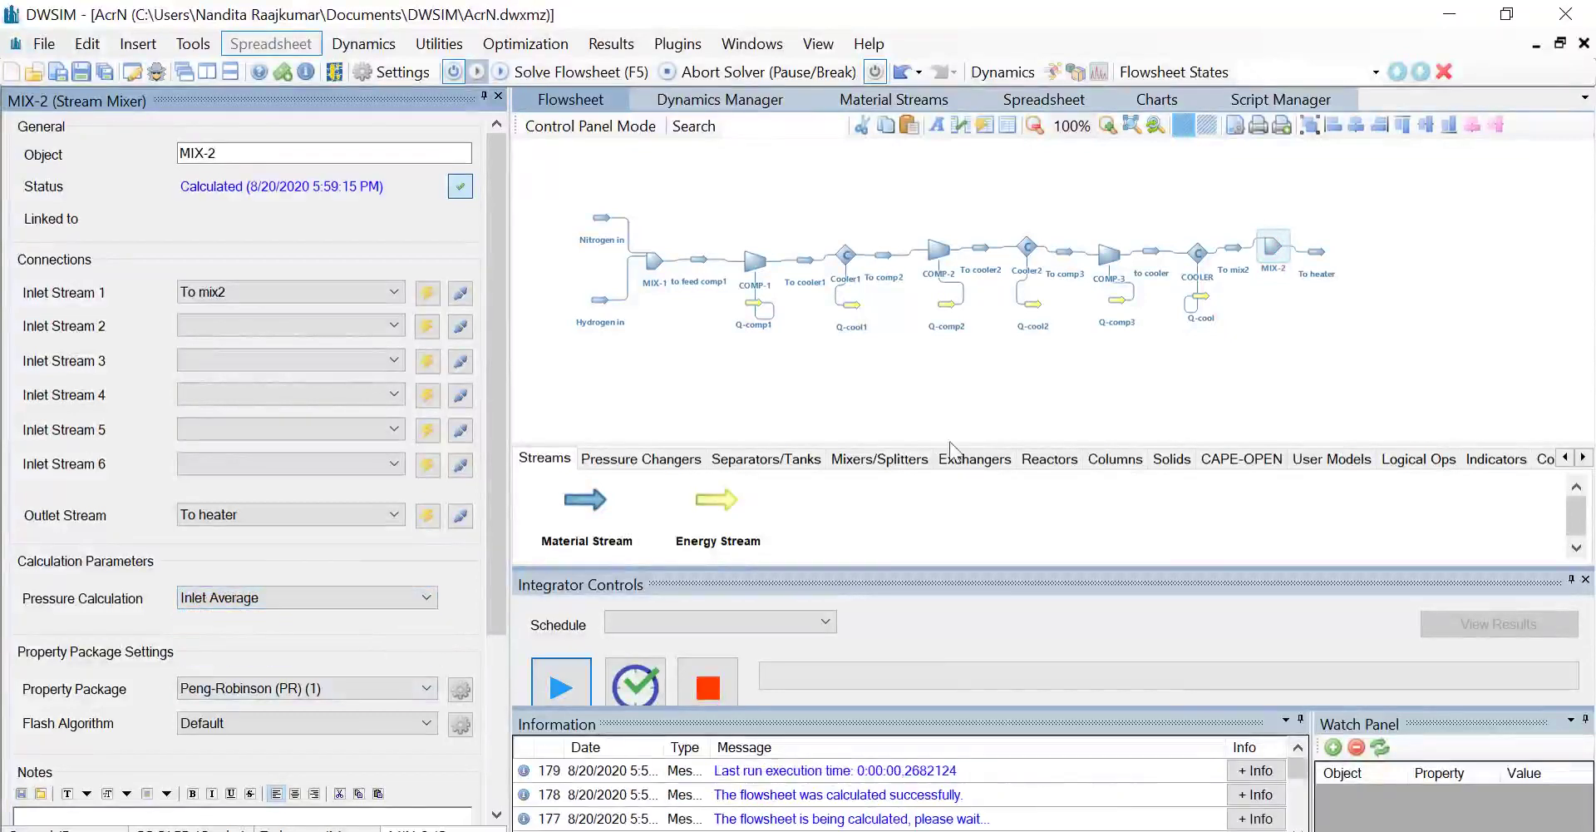
key("ctrl+s")
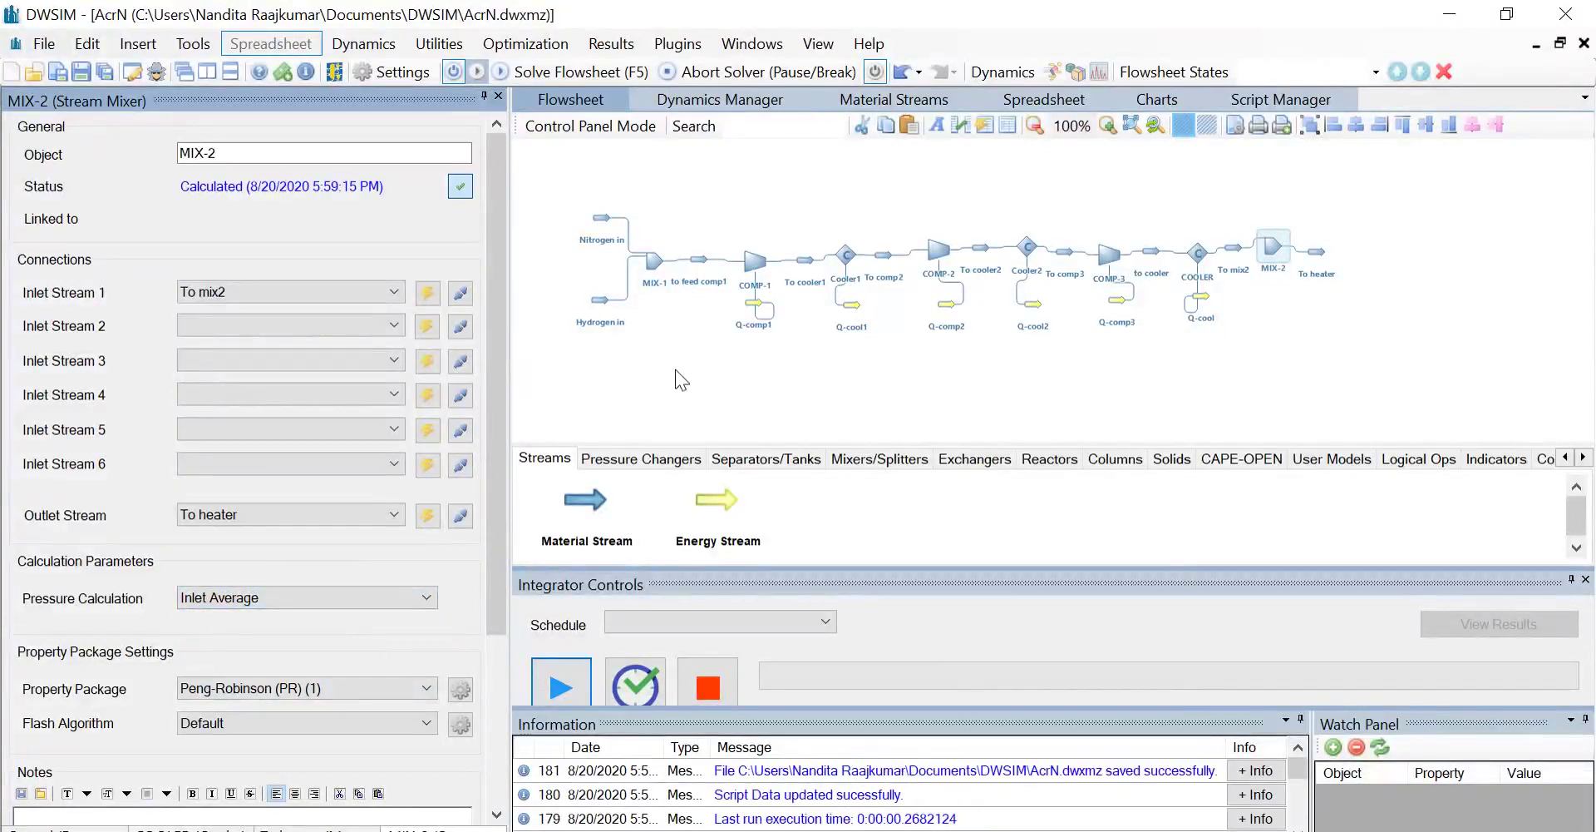
left_click(988, 459)
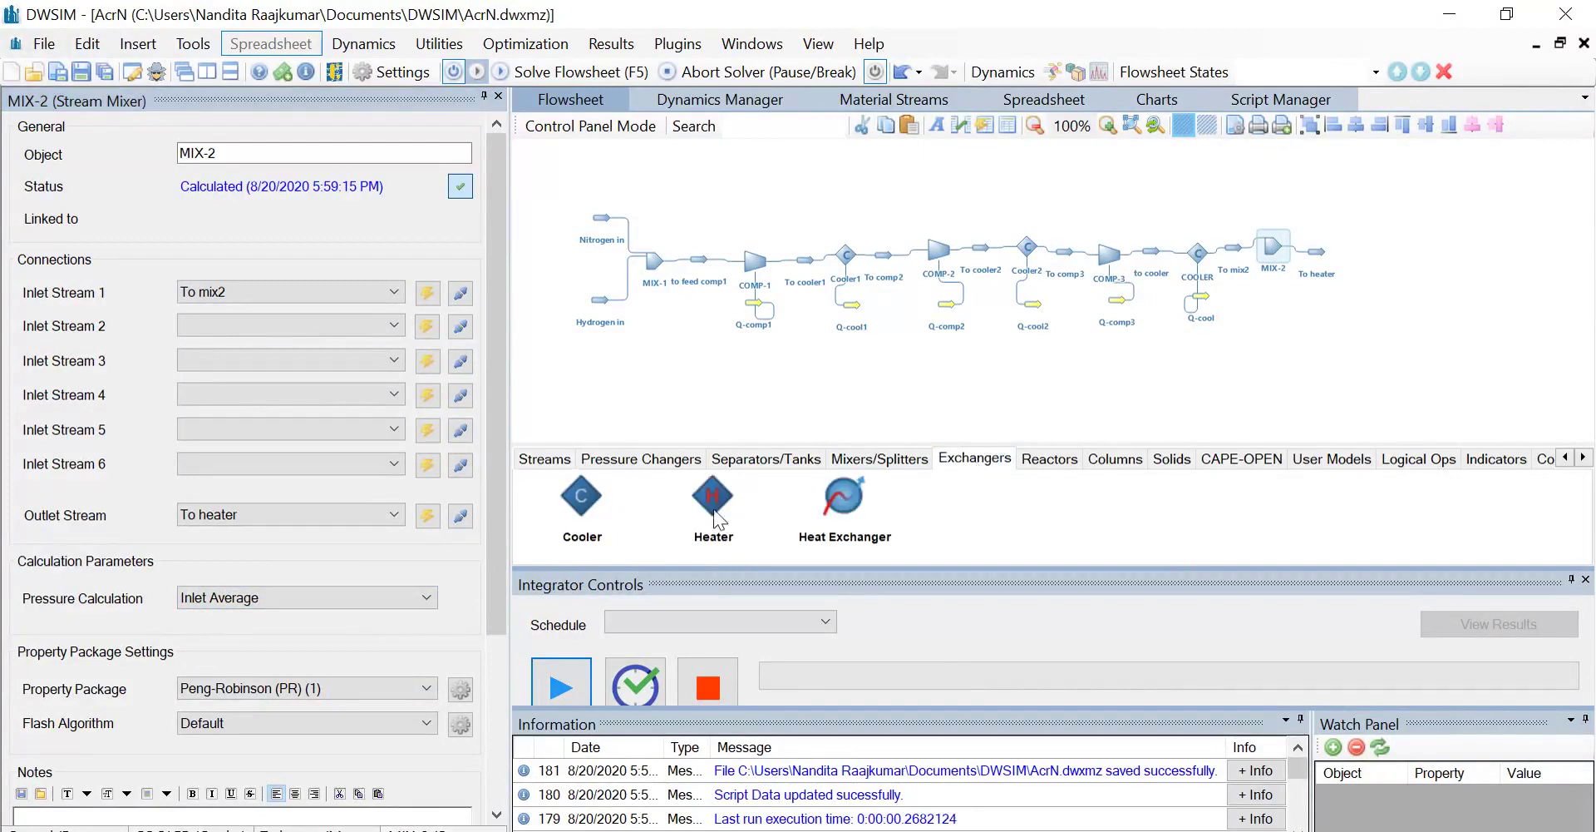
left_click_drag(714, 497, 1356, 247)
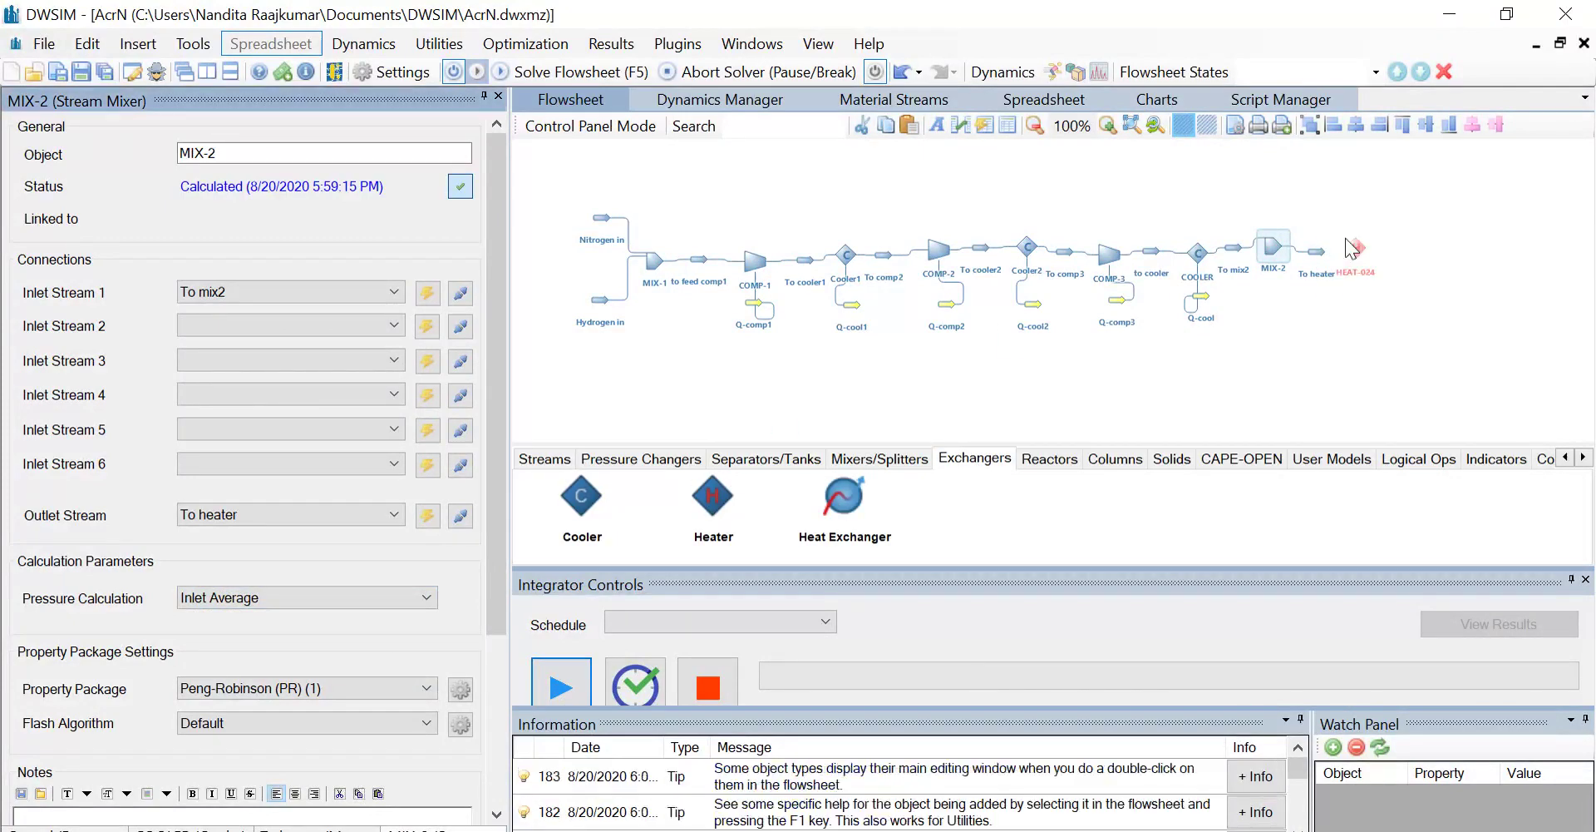
- Add a material stream to the right of the heater and an energy stream below it
left_click(557, 461)
left_click_drag(602, 503, 1382, 235)
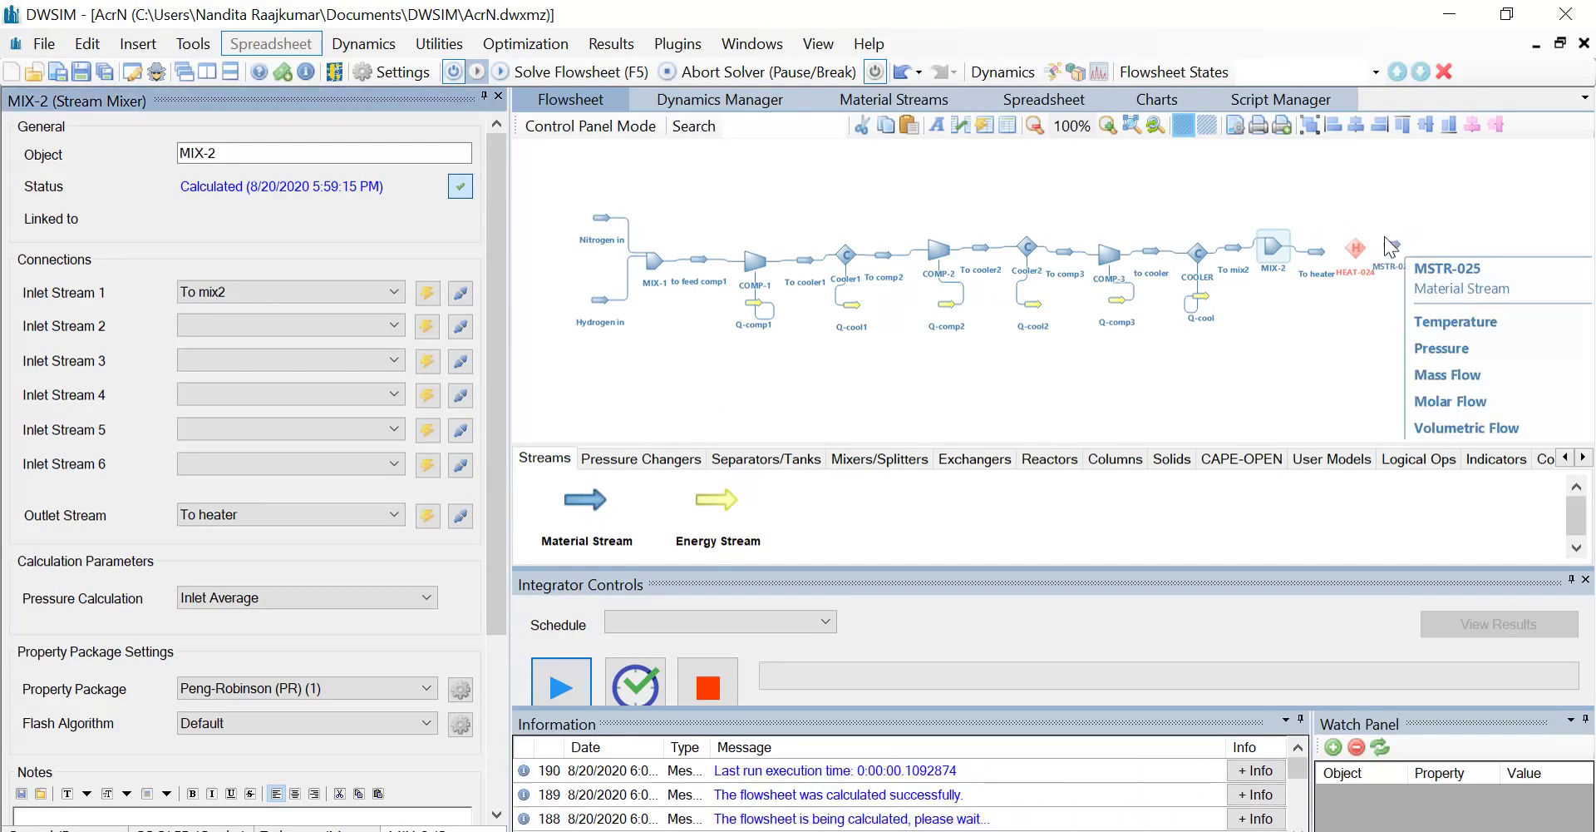
left_click_drag(712, 516, 1343, 281)
left_click(1389, 244)
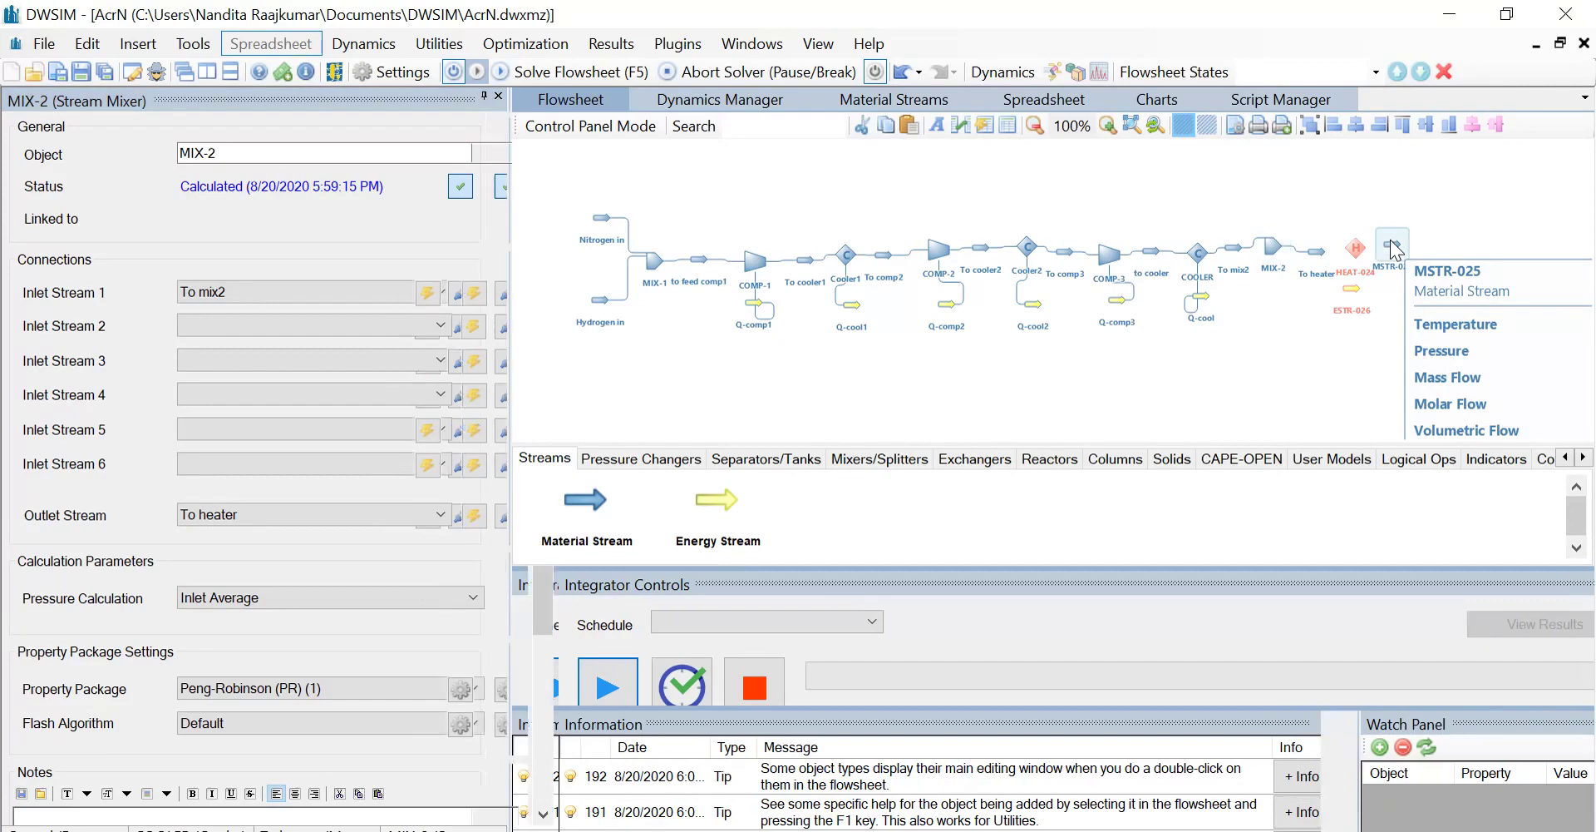
- Rename material stream MSTR-025 to 'To ammonia reactor'
double_click(296, 178)
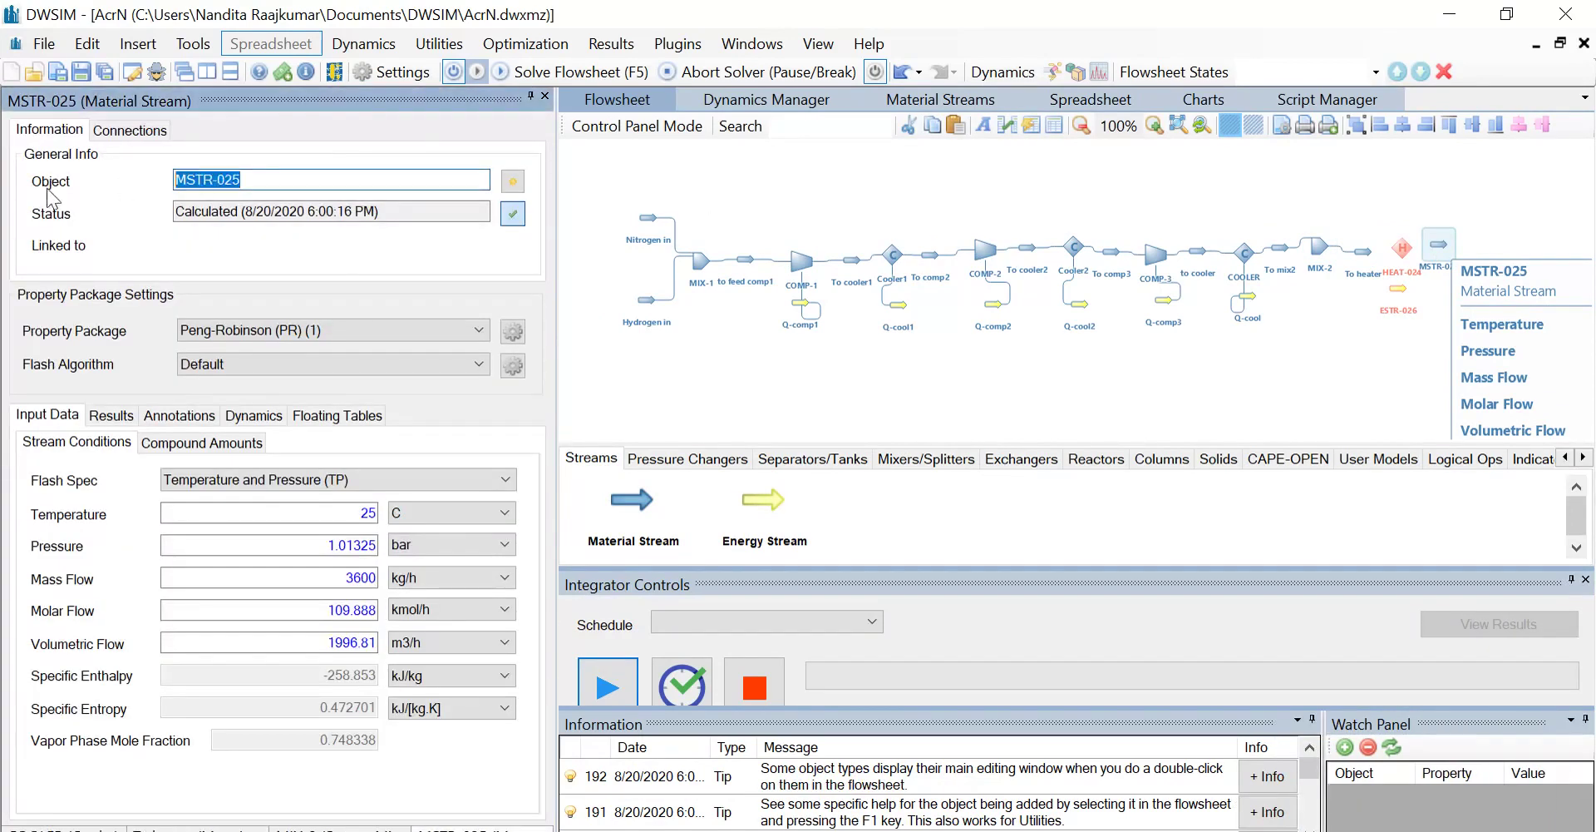
type("To amm")
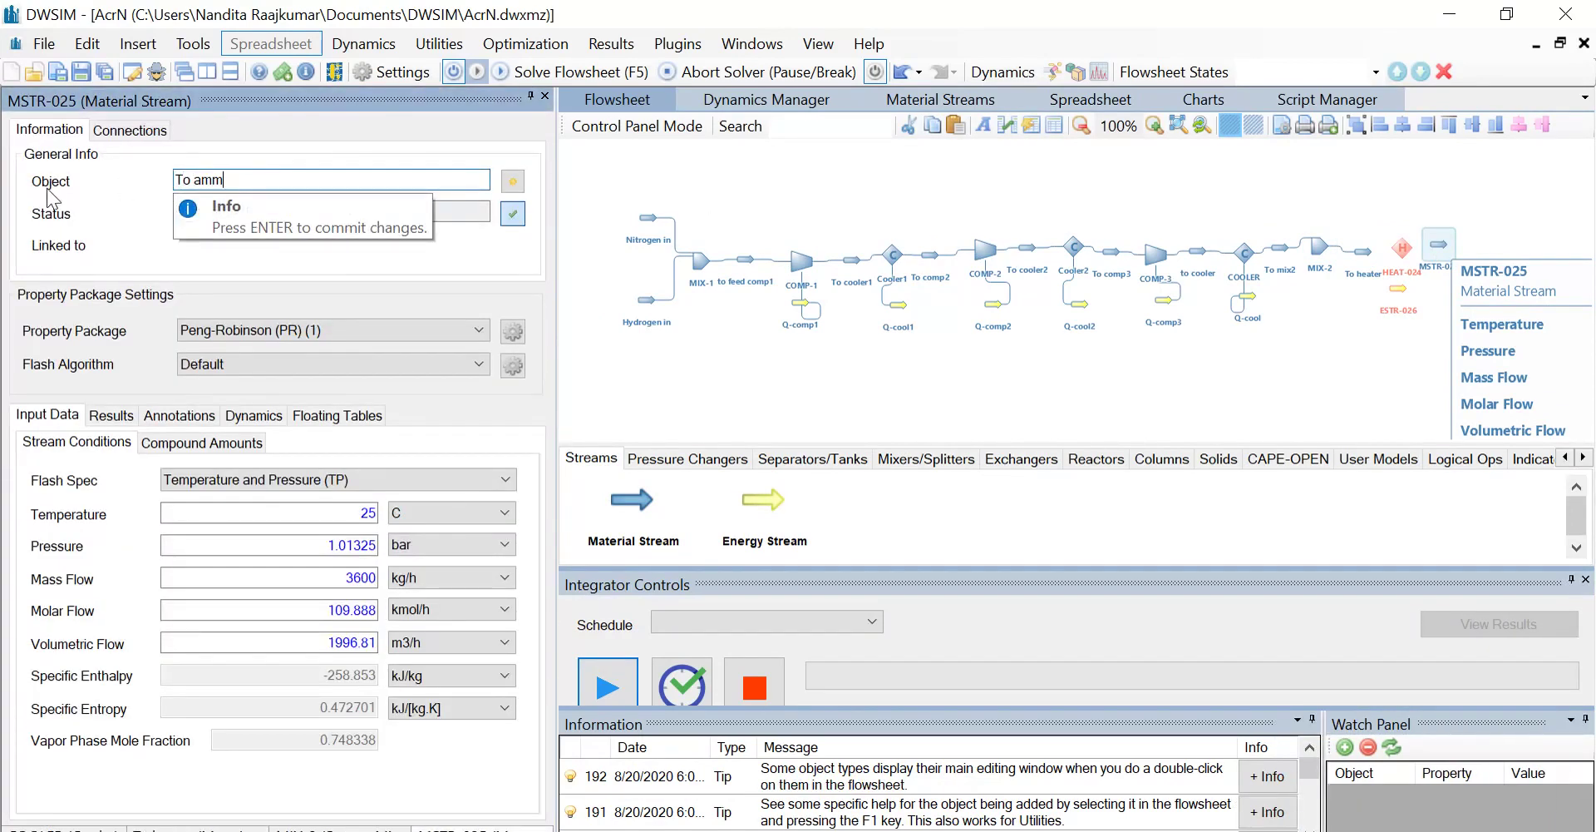
type("onia reactor")
key("Return")
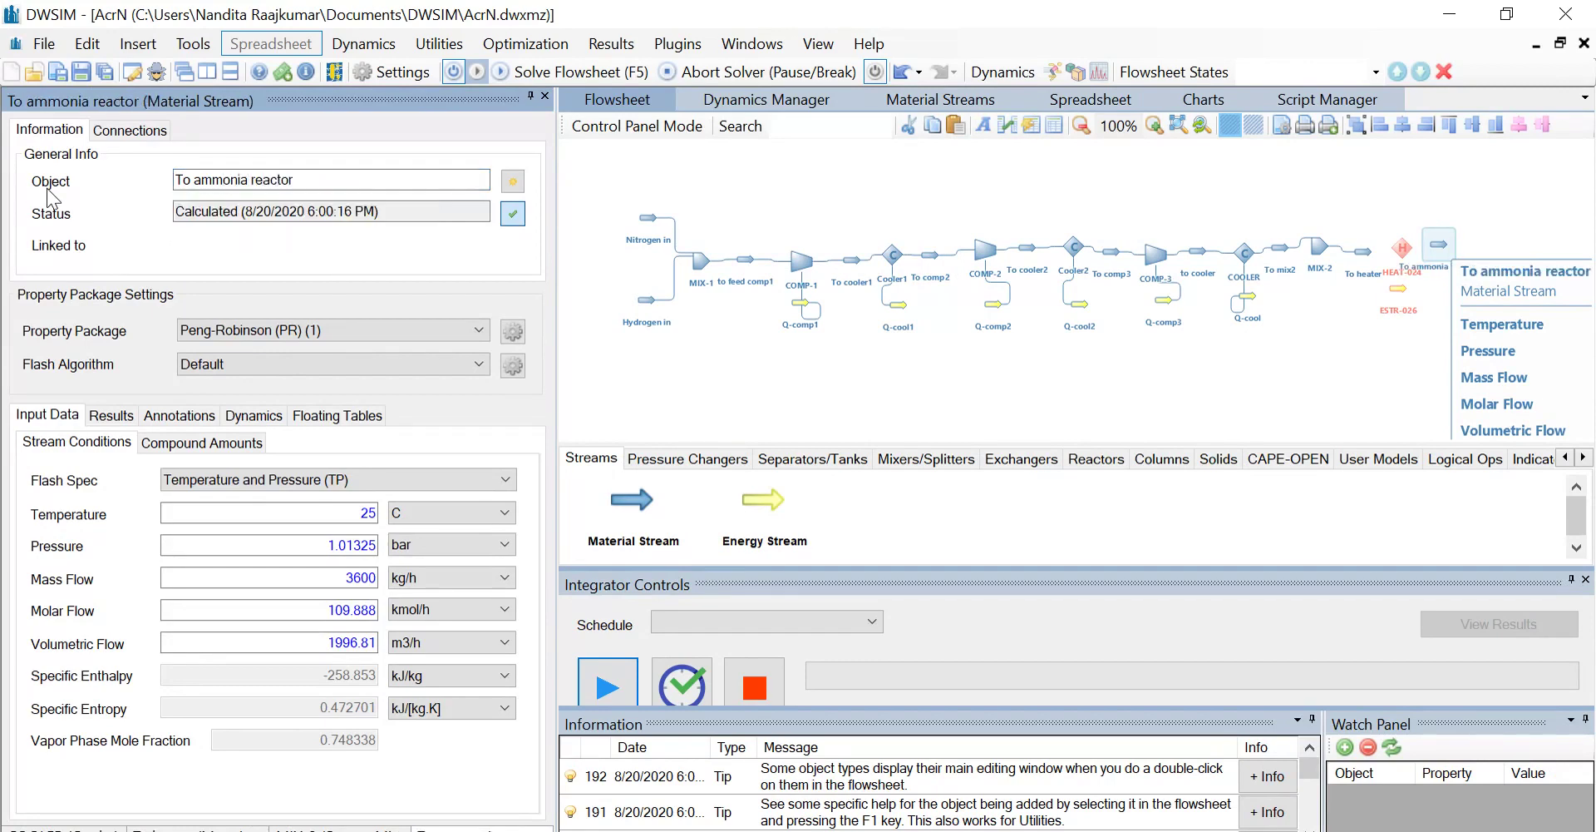
- Rename energy stream ESTR-026 to 'Q-heat'
left_click(1399, 289)
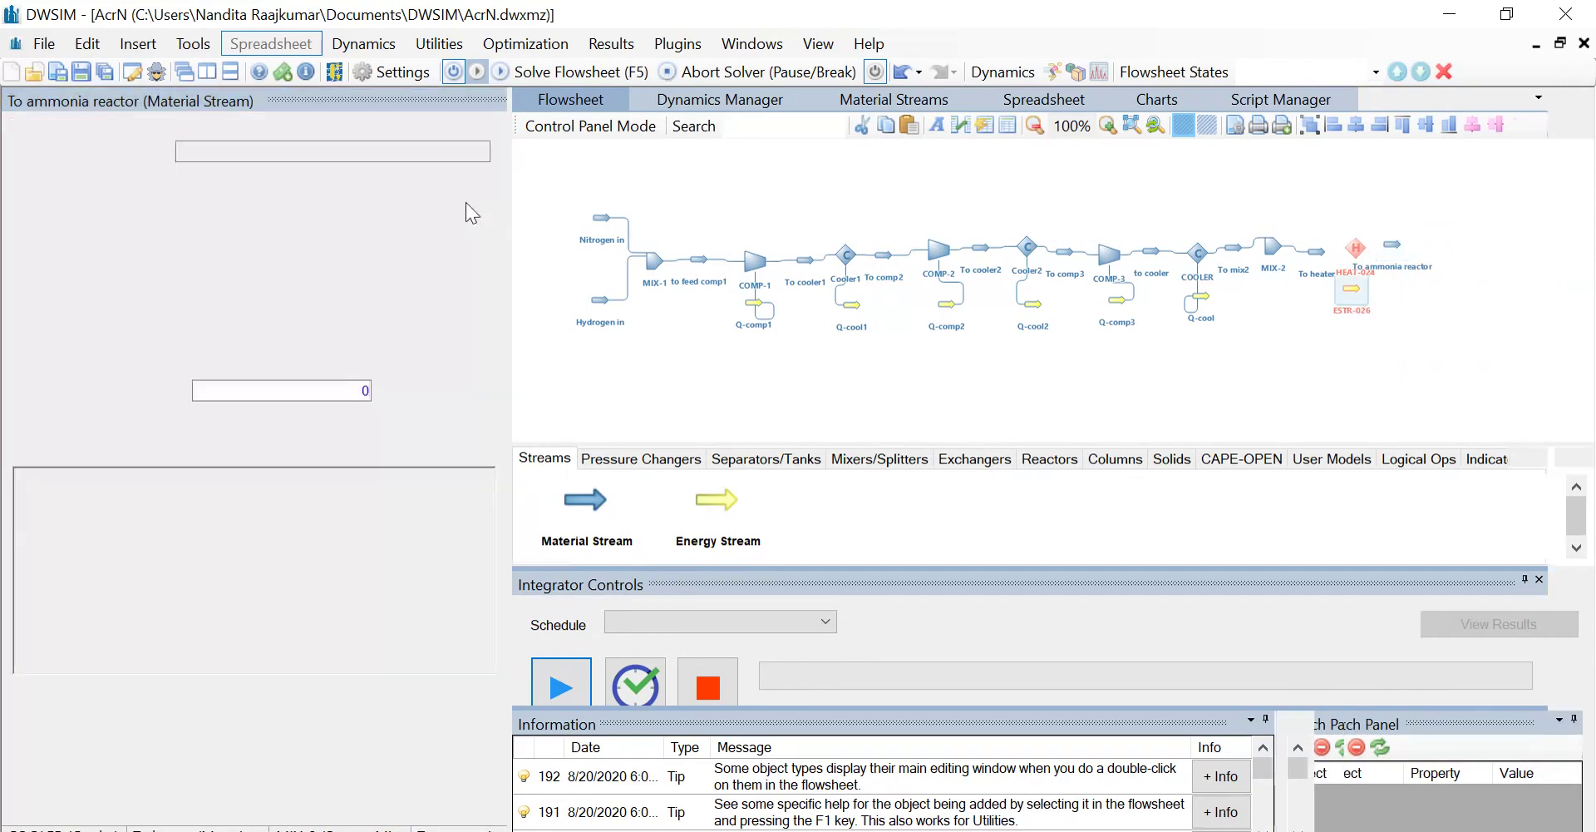
double_click(242, 149)
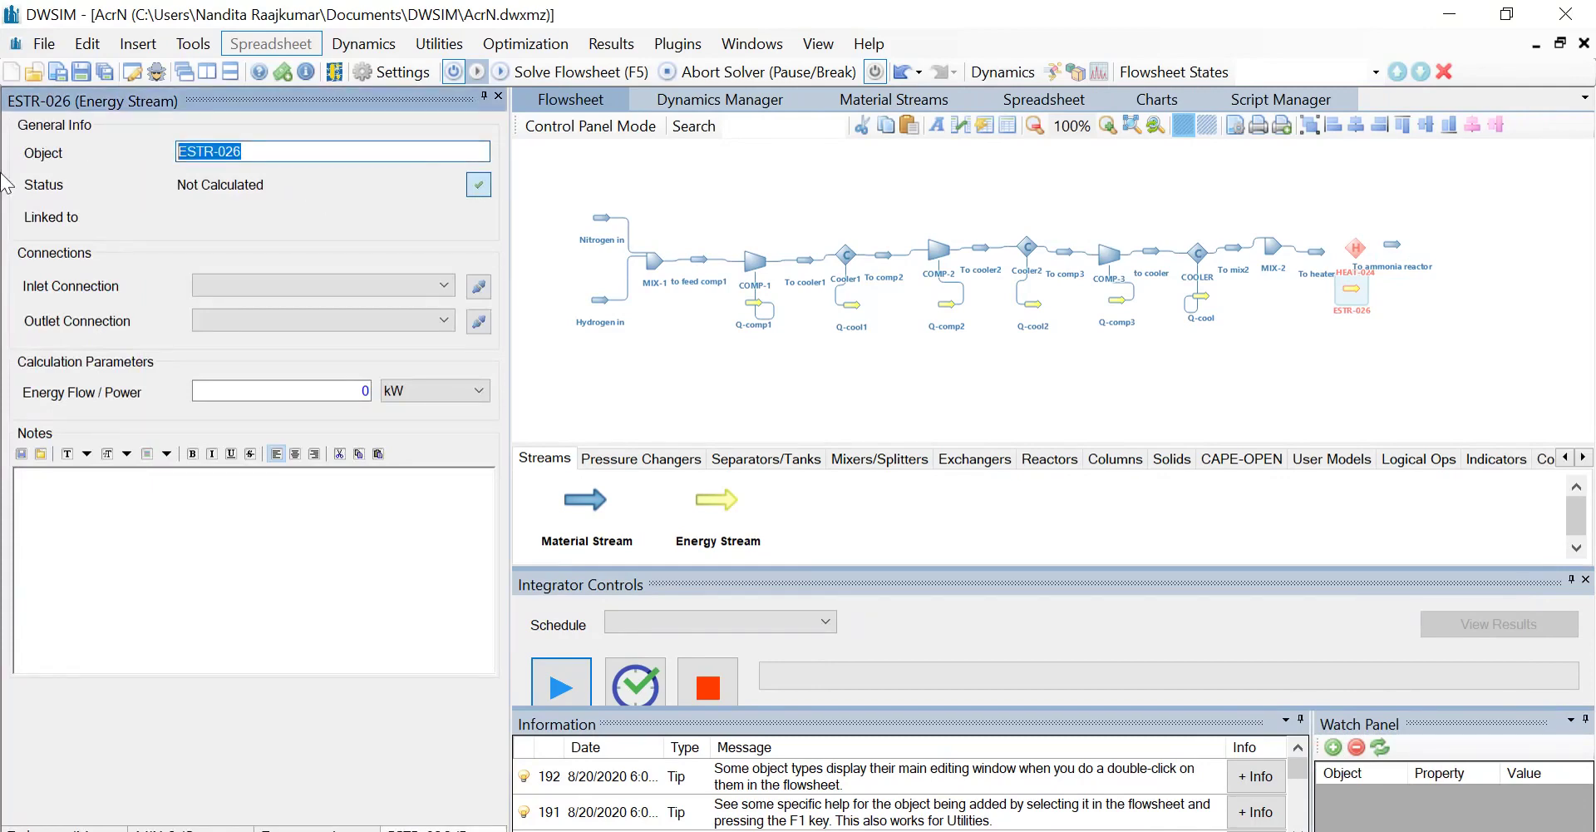
type("Q-heat")
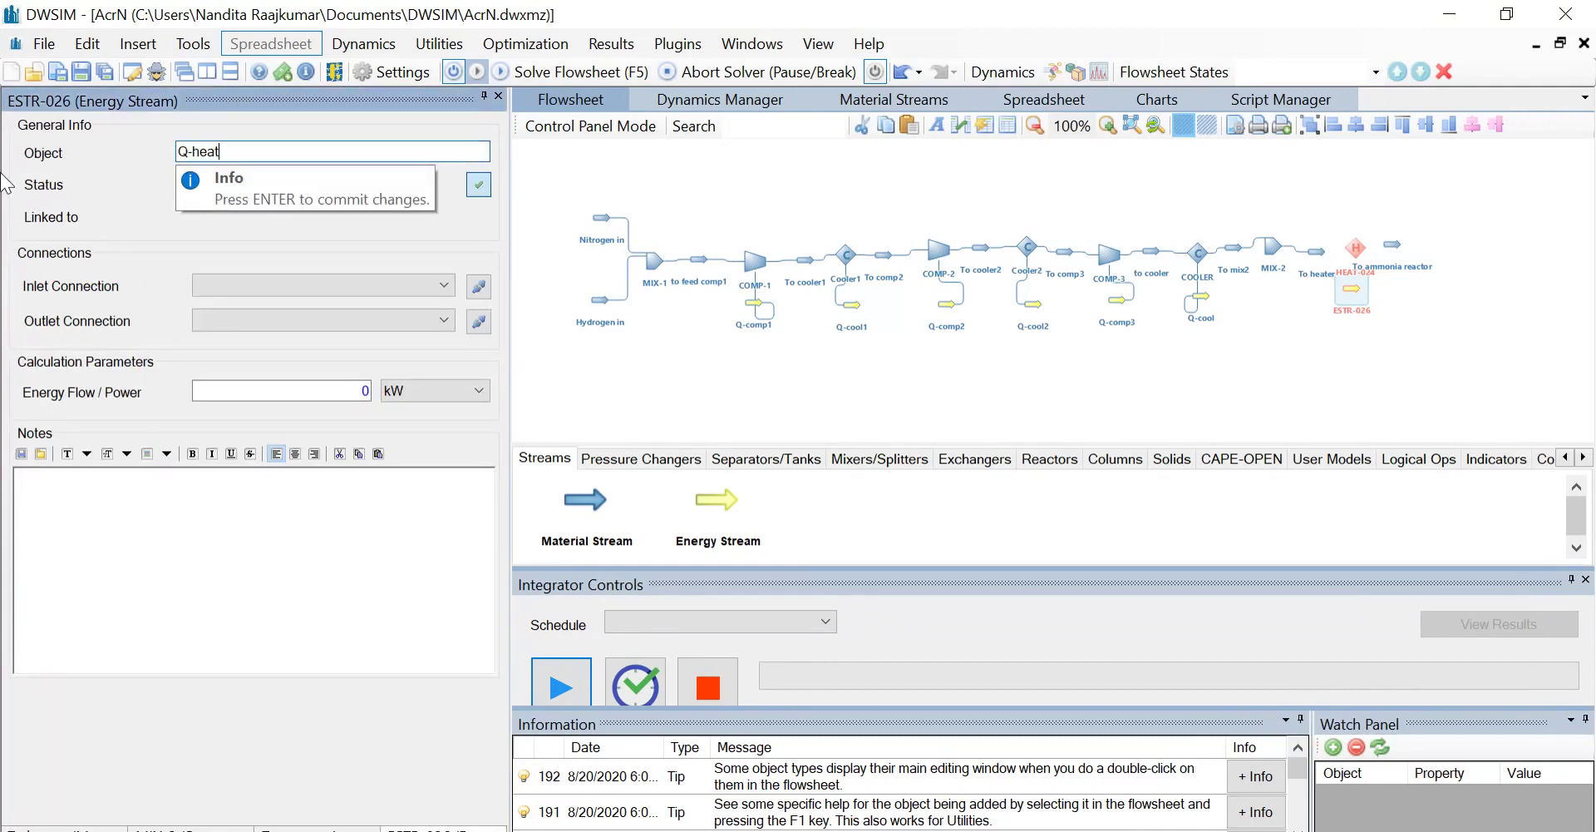
key("Return")
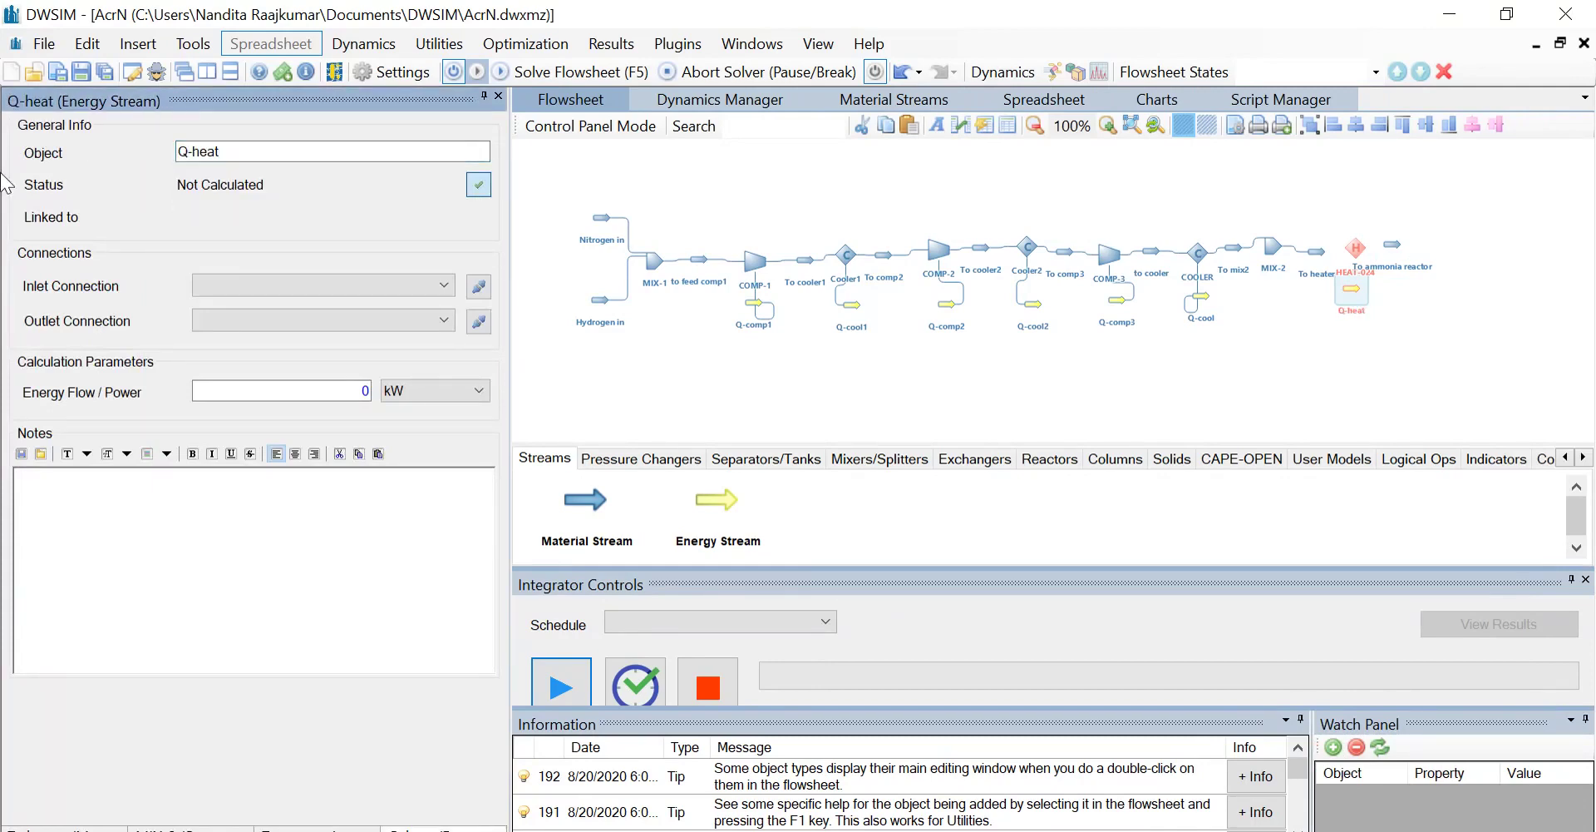
left_click(1363, 254)
left_click(265, 151)
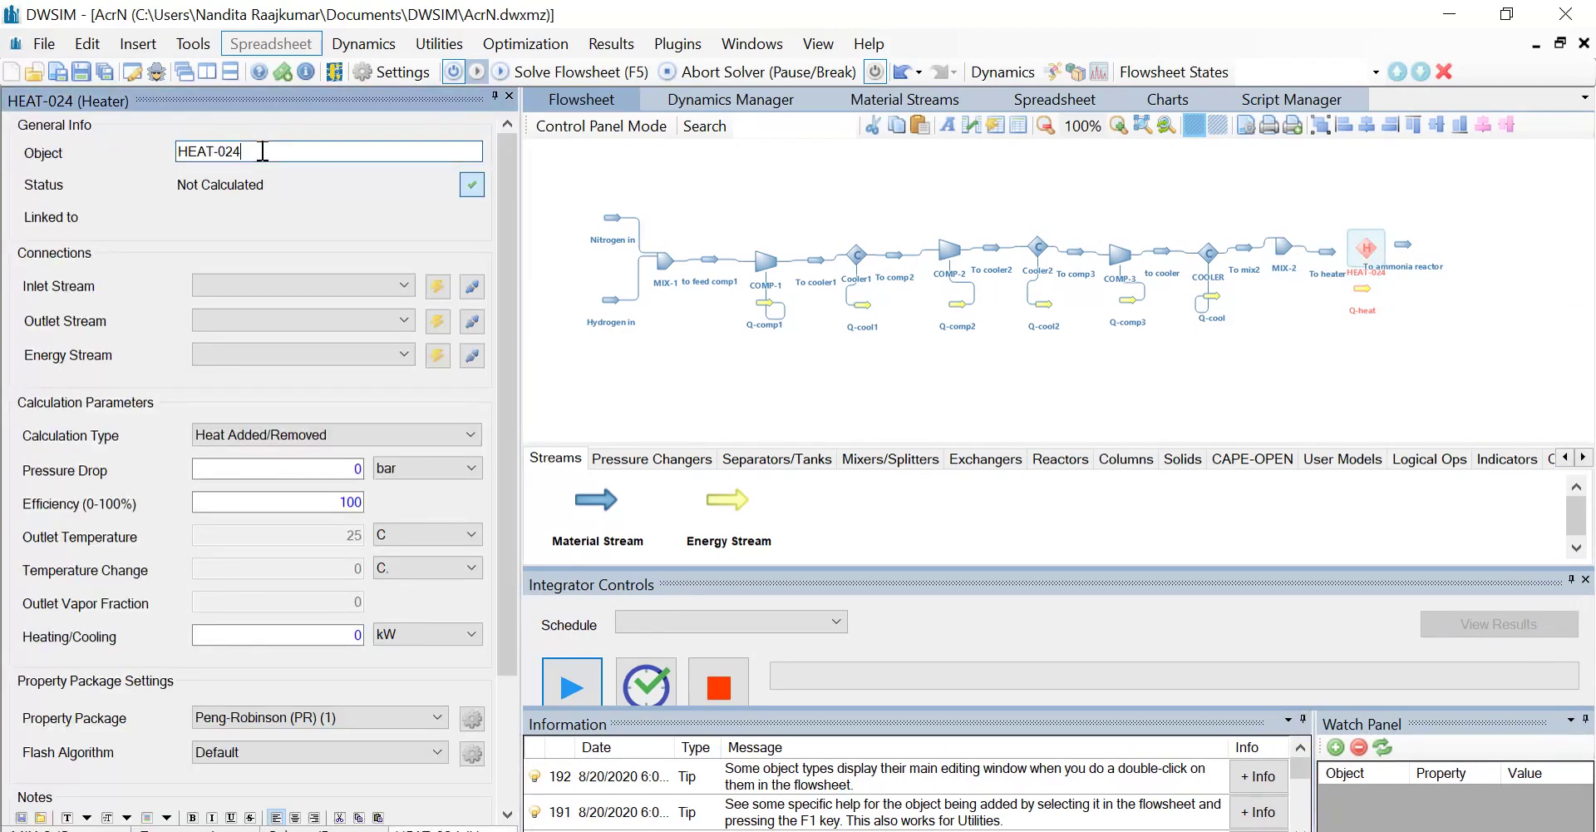
- Rename the heater to HEATER with inlet To heater, outlet To ammonia reactor, energy Q-heat
key("BackSpace")
key("BackSpace")
key("BackSpace")
key("BackSpace")
type("ER")
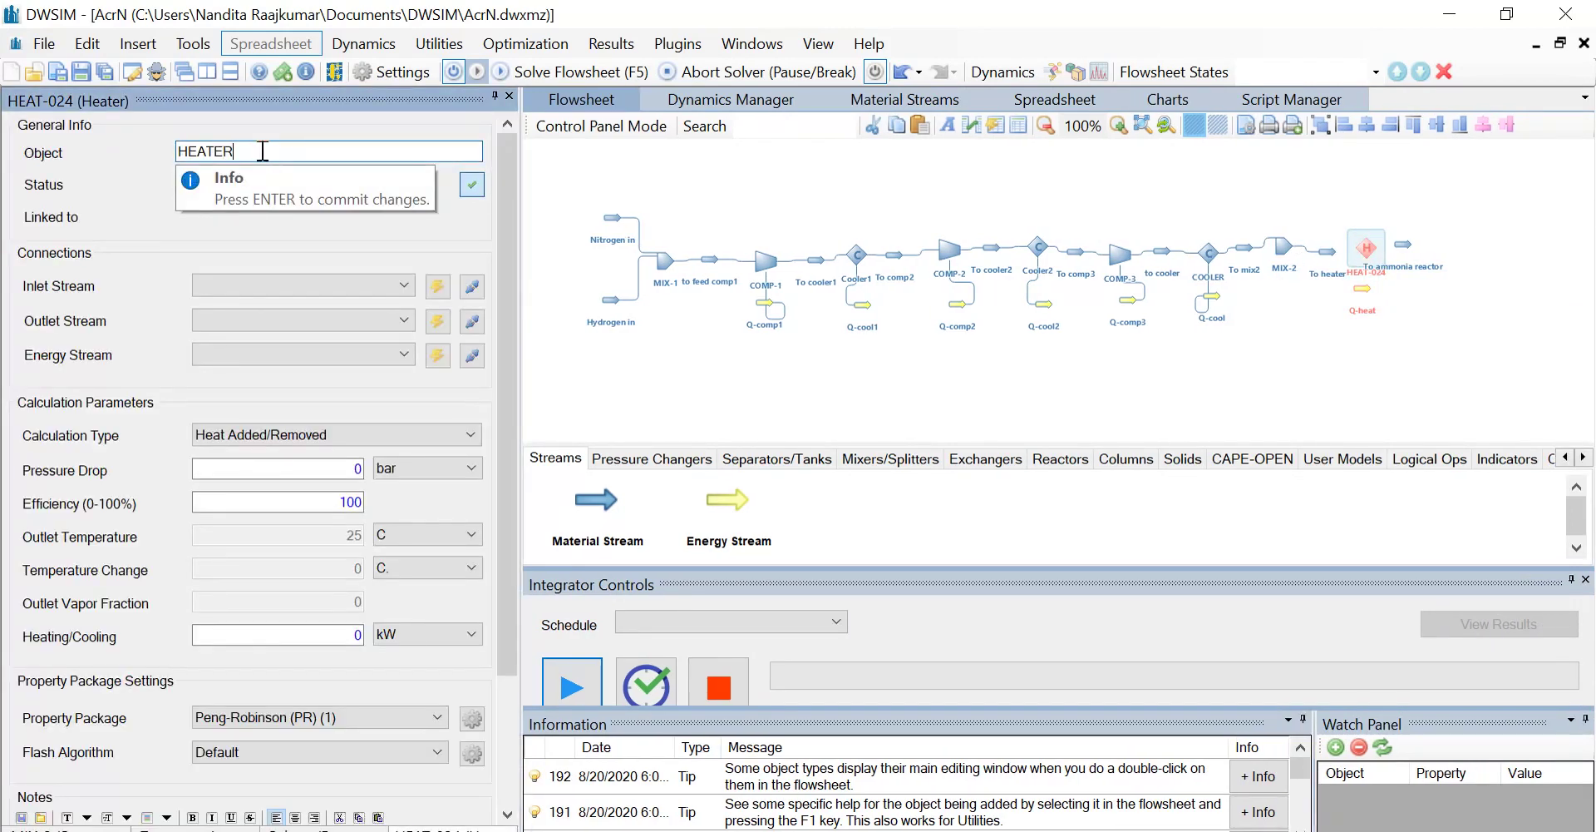
key("Return")
left_click(391, 288)
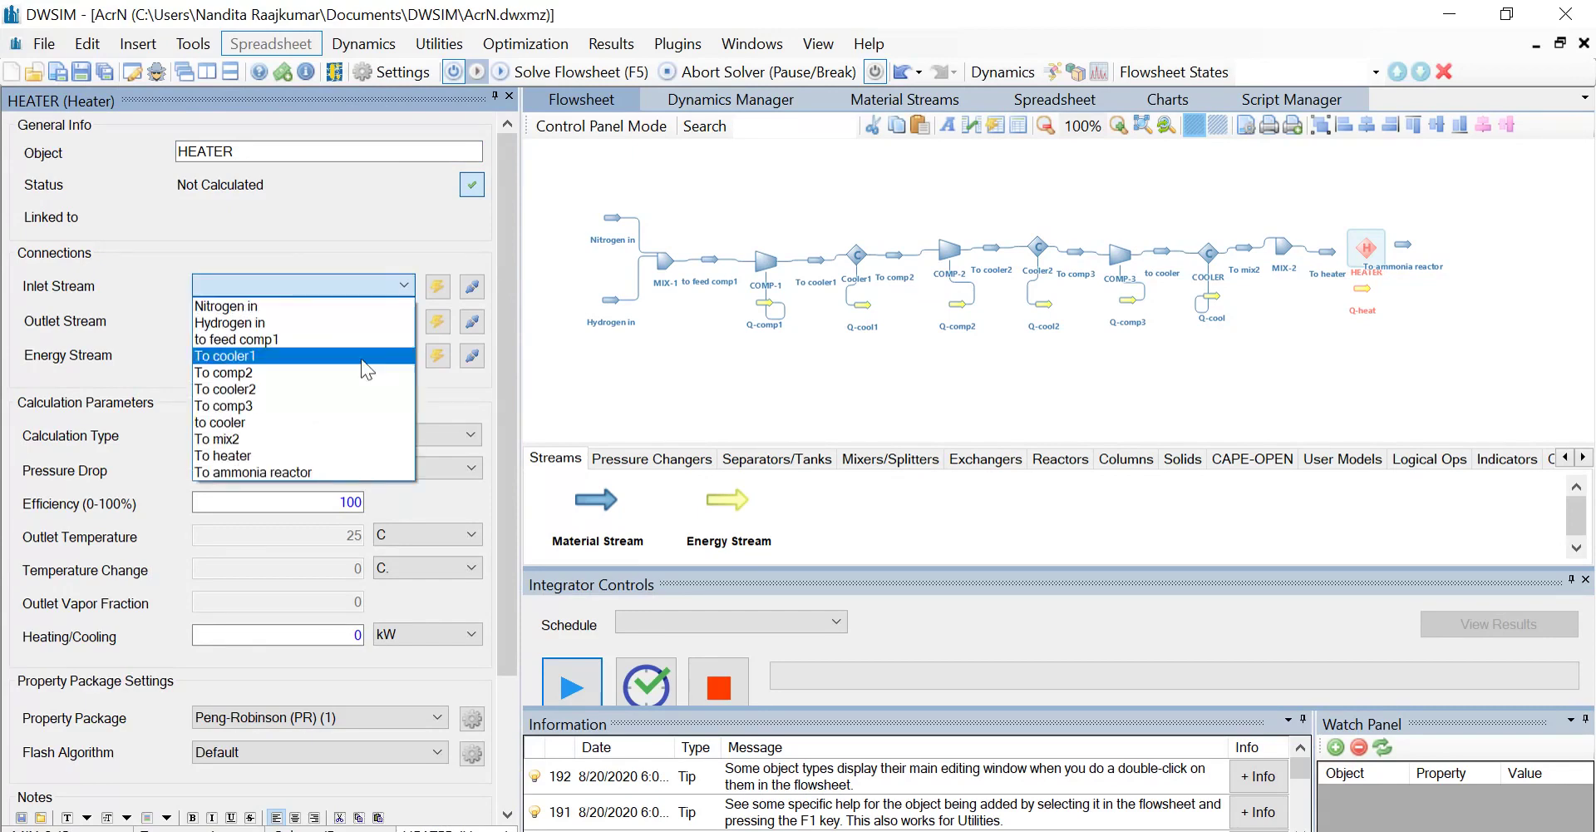
left_click(281, 455)
left_click(395, 321)
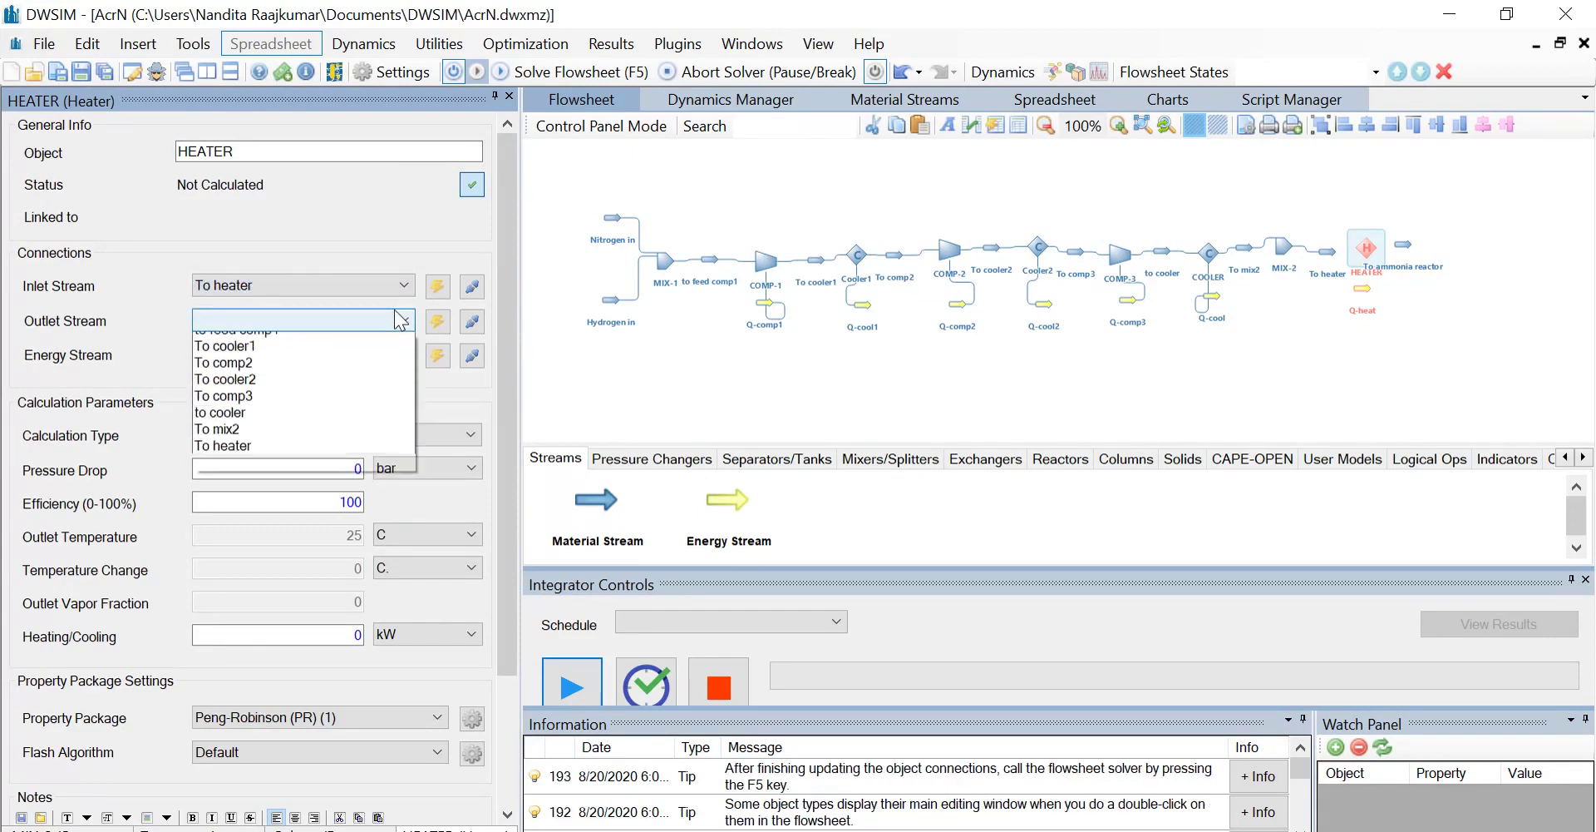
left_click(317, 506)
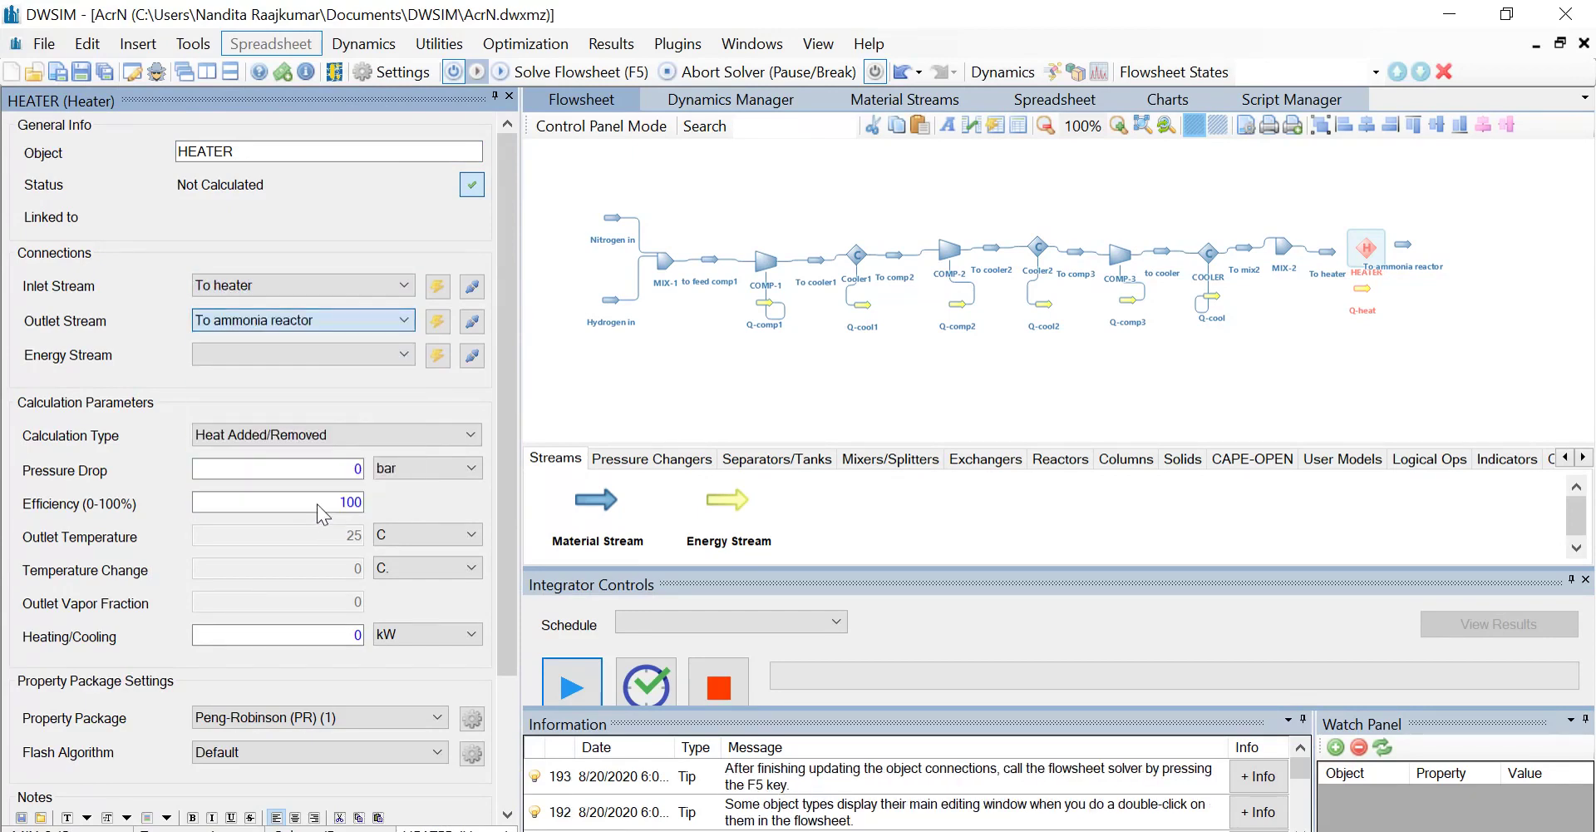
left_click(367, 355)
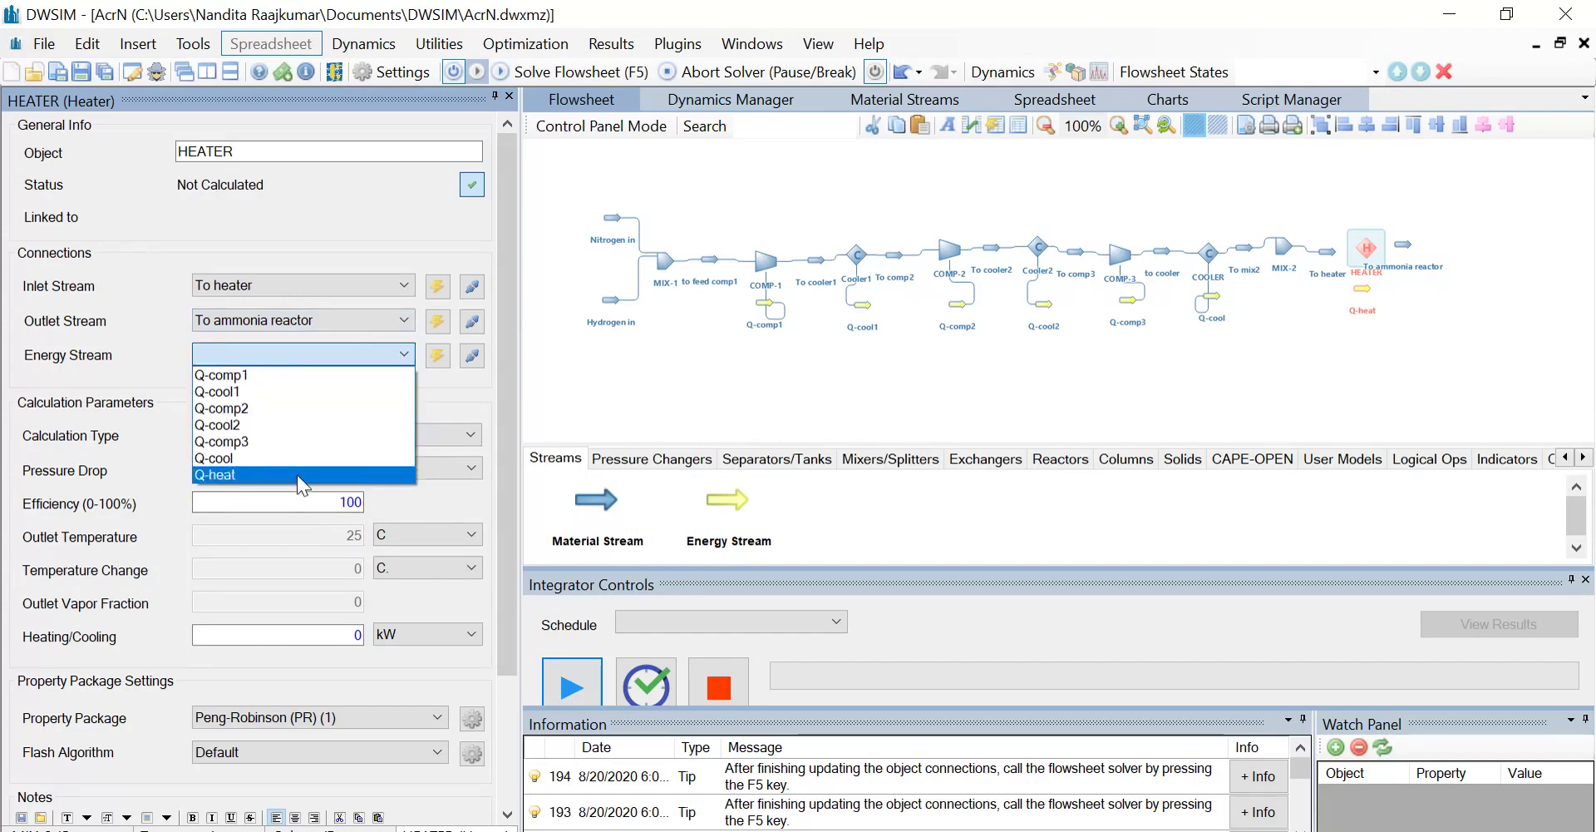
left_click(306, 475)
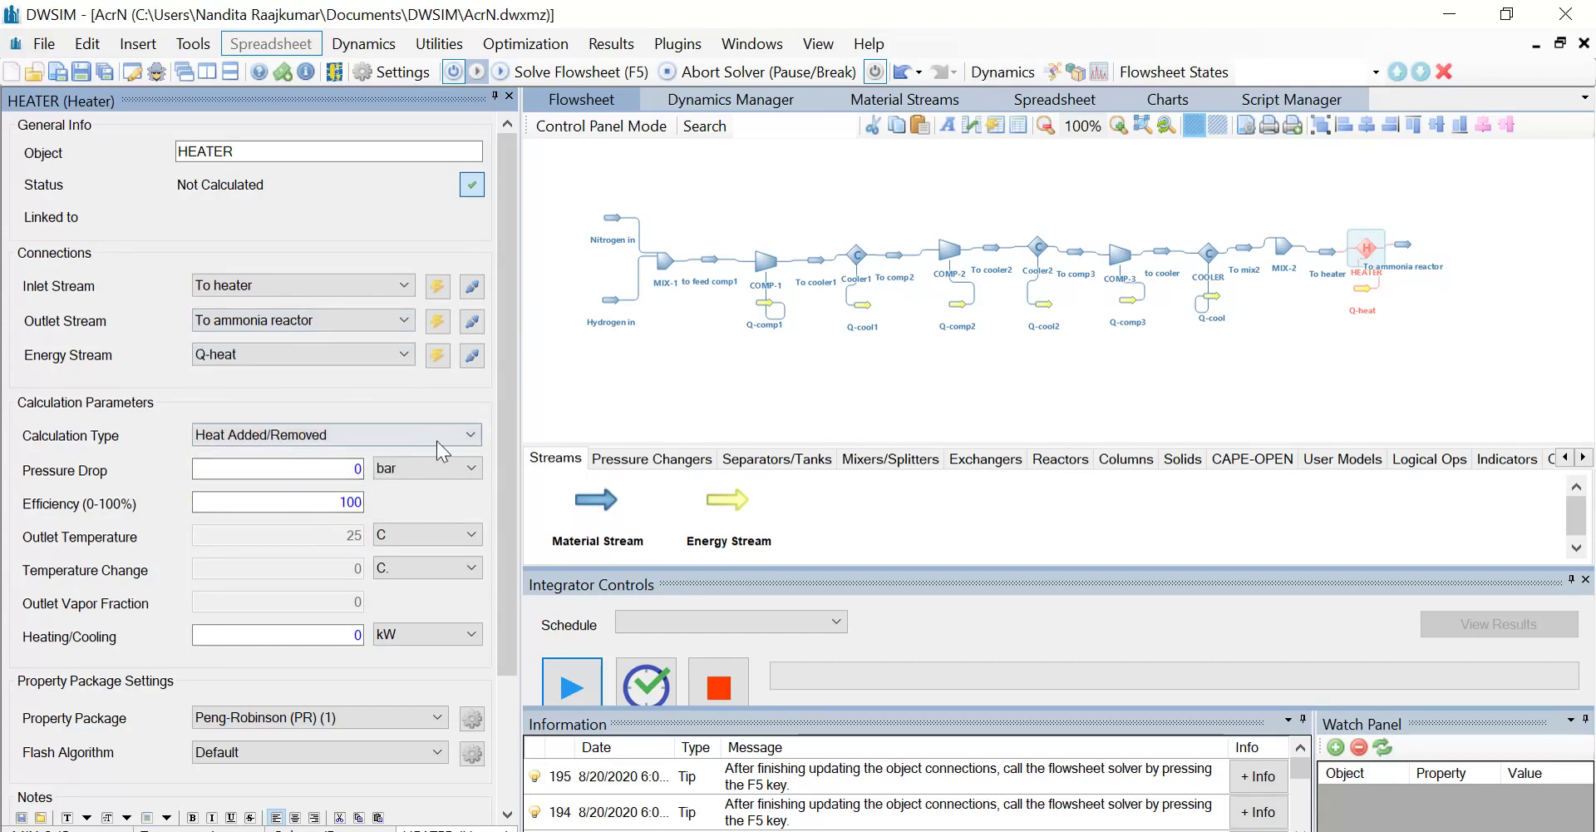
- Make the heater target a 100 C outlet temperature and save to solve
left_click(367, 440)
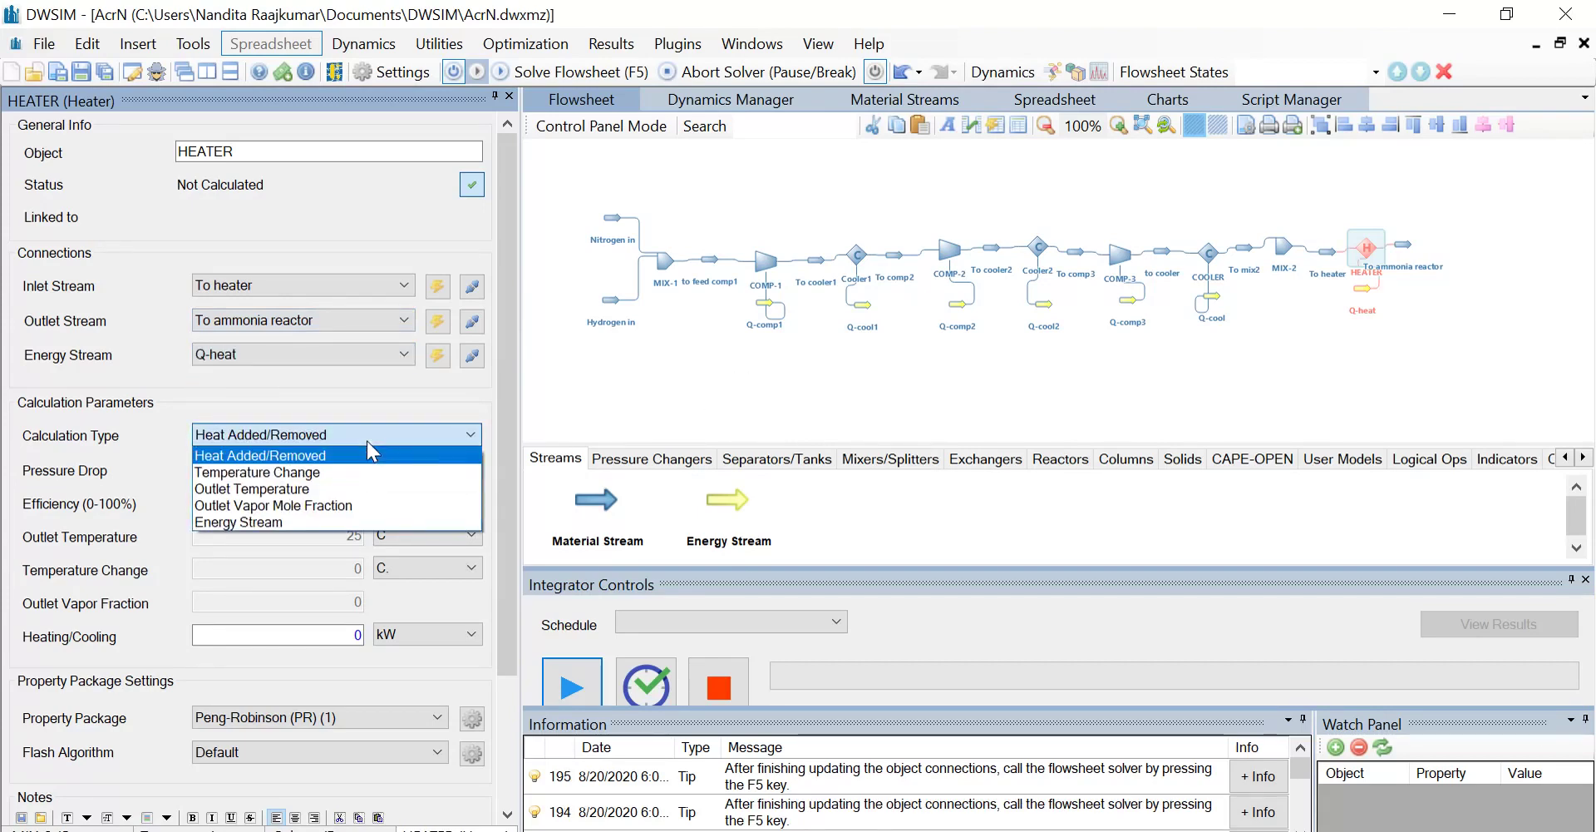
left_click(321, 488)
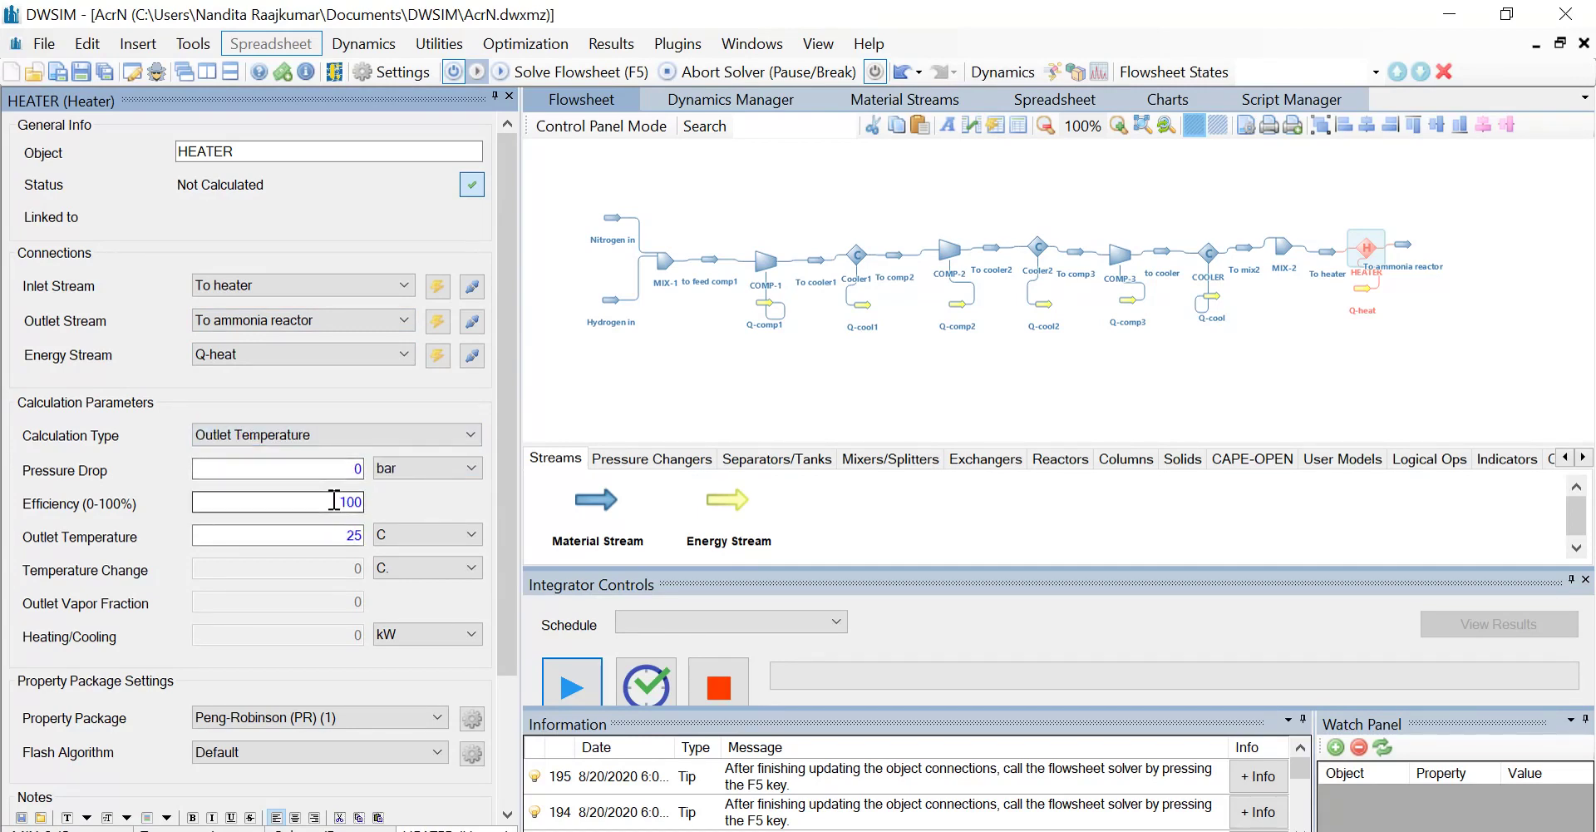
left_click(333, 535)
type("100")
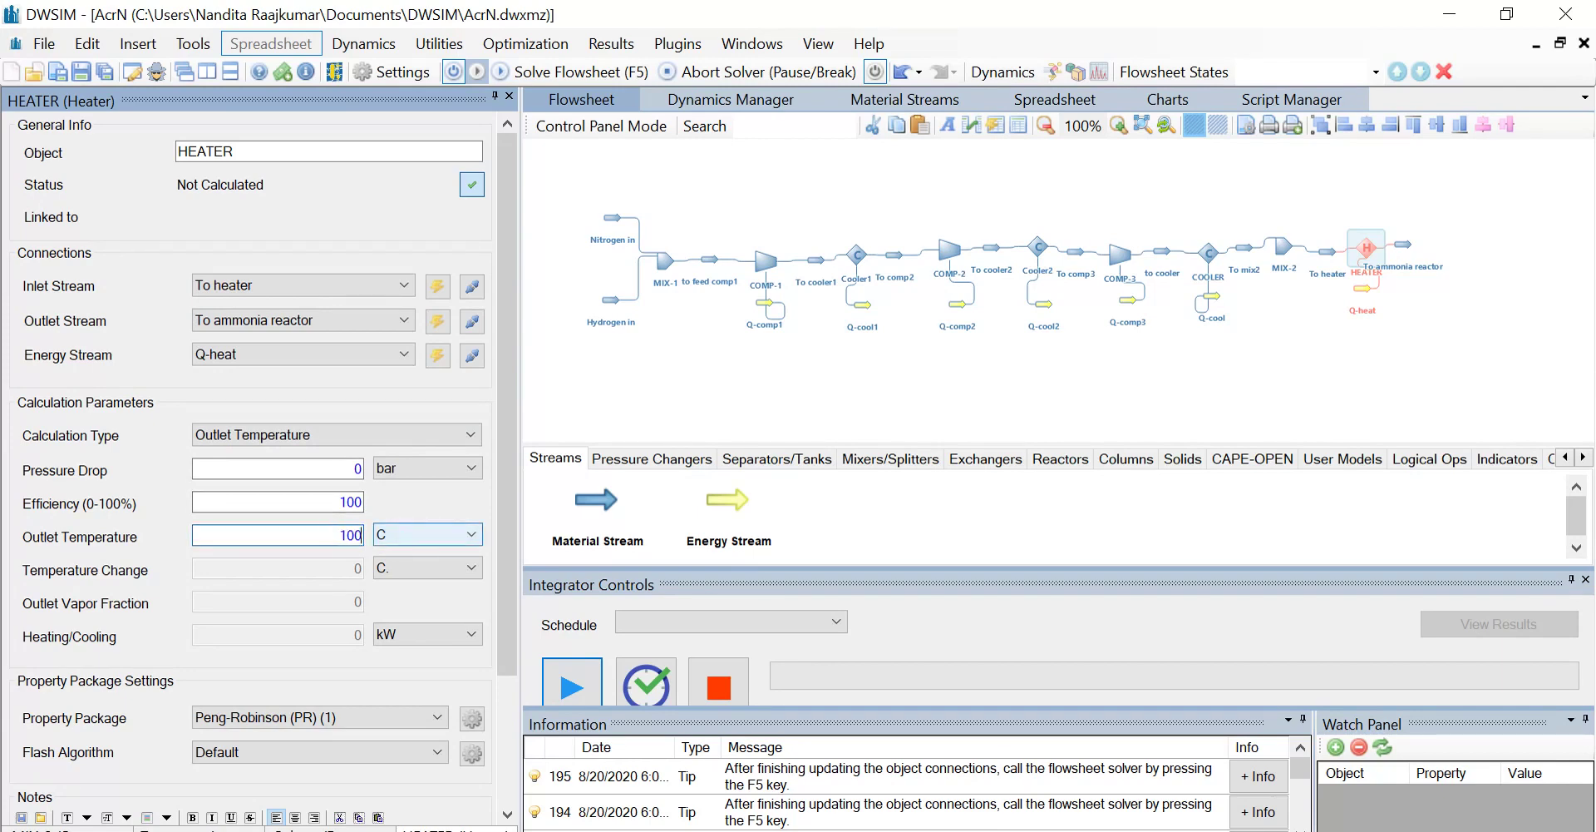
key("Return")
key("ctrl+s")
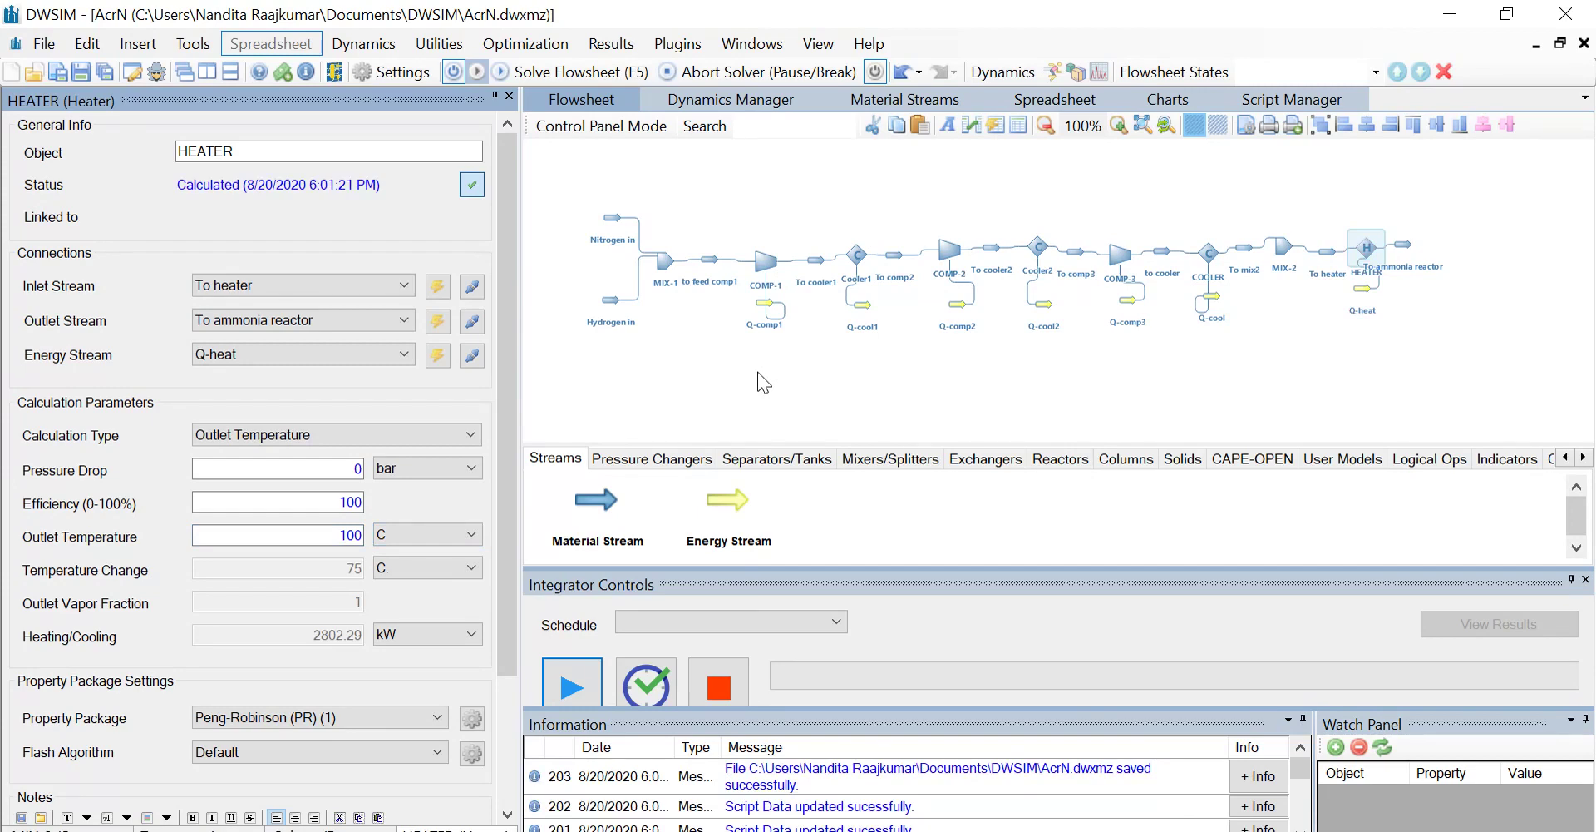
- Add a new conversion reaction from the simulation settings' reactions section
left_click(392, 72)
left_click(269, 82)
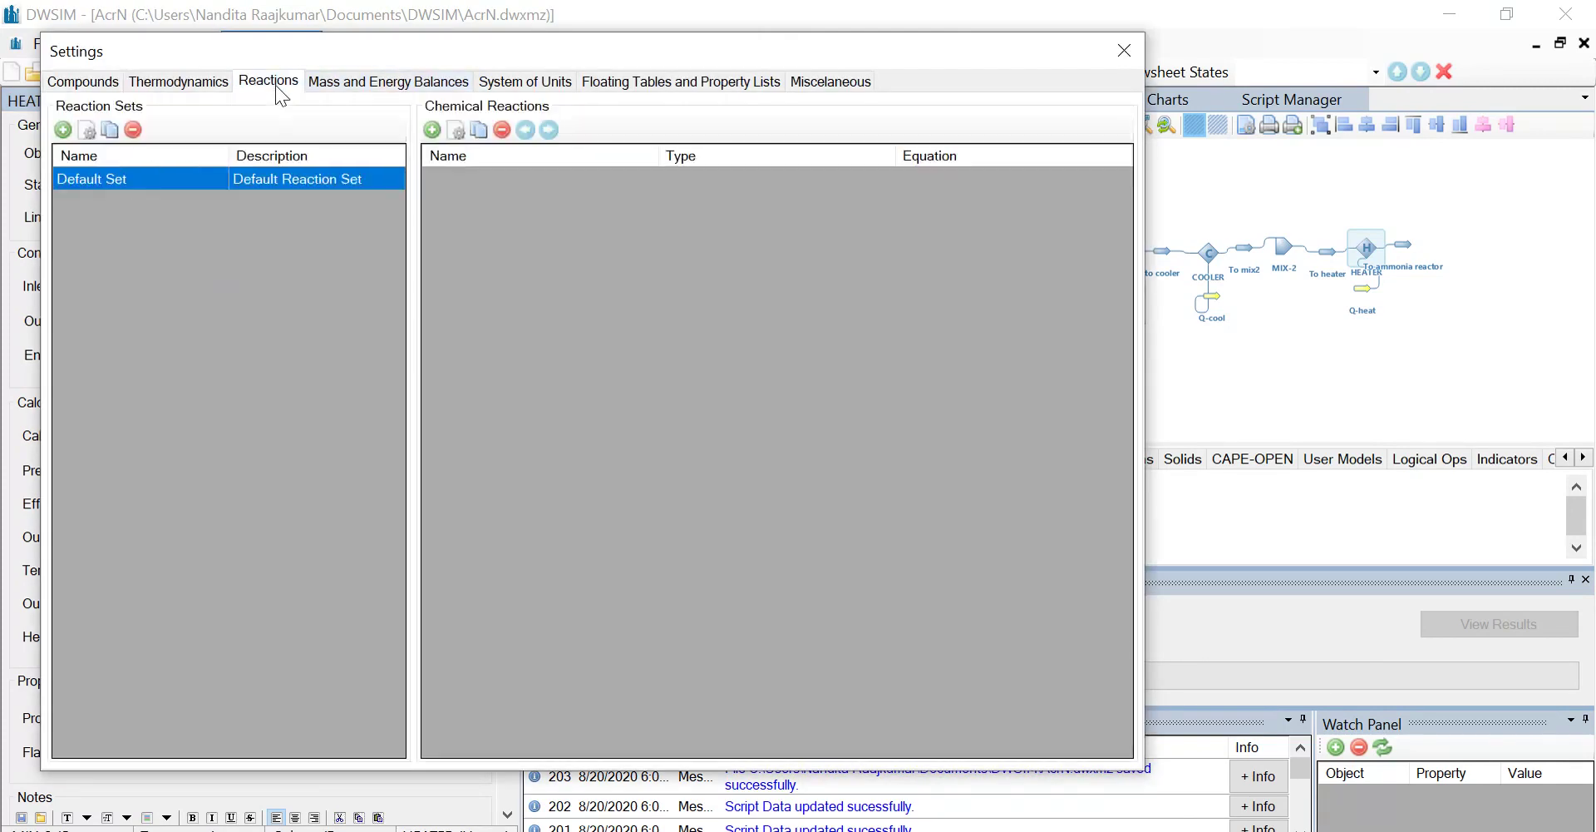
left_click(428, 130)
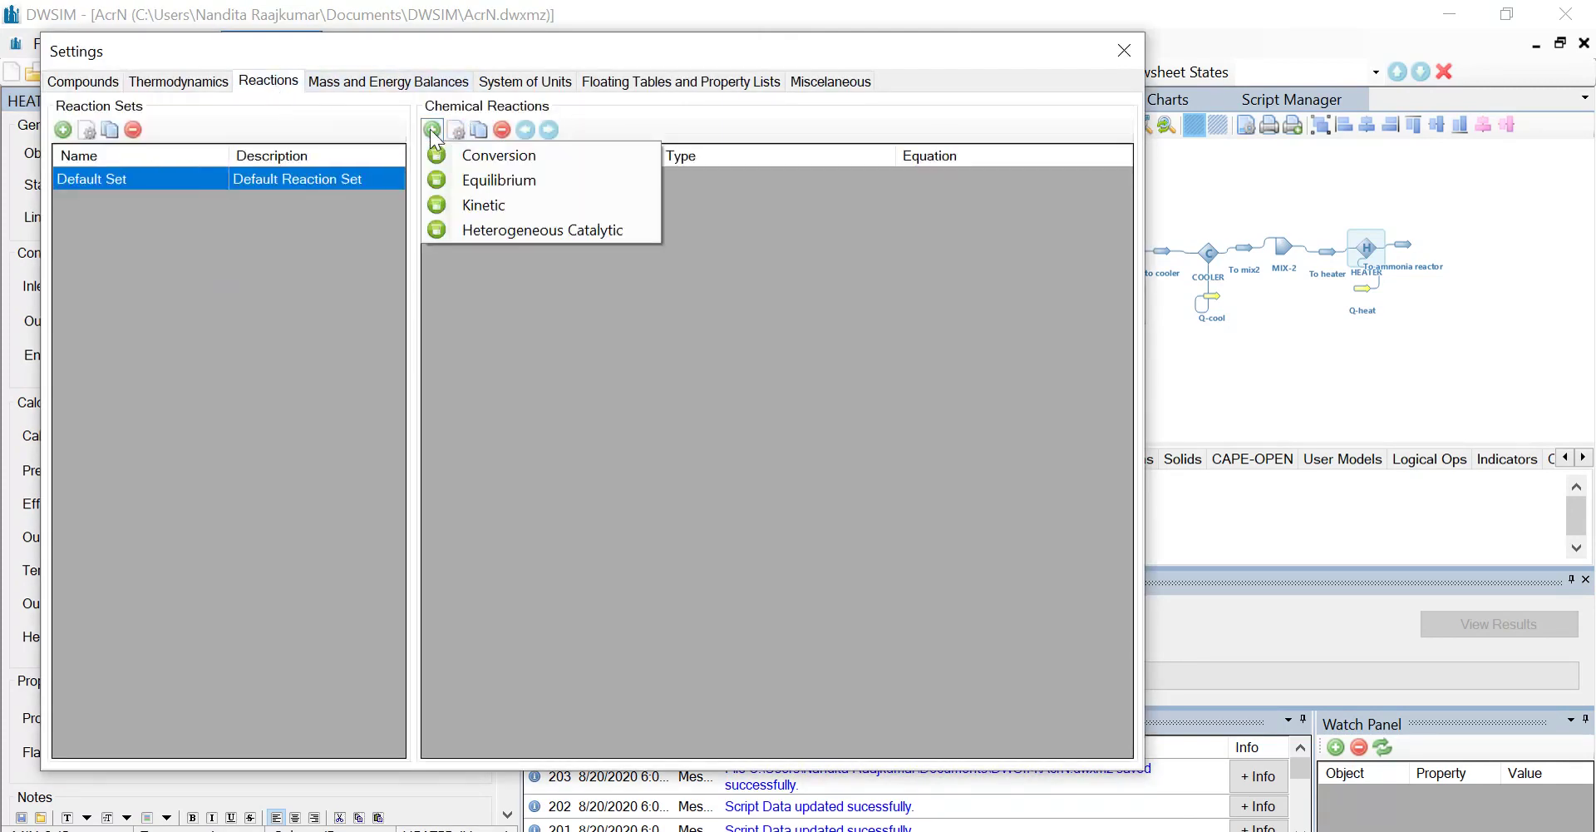
left_click(440, 155)
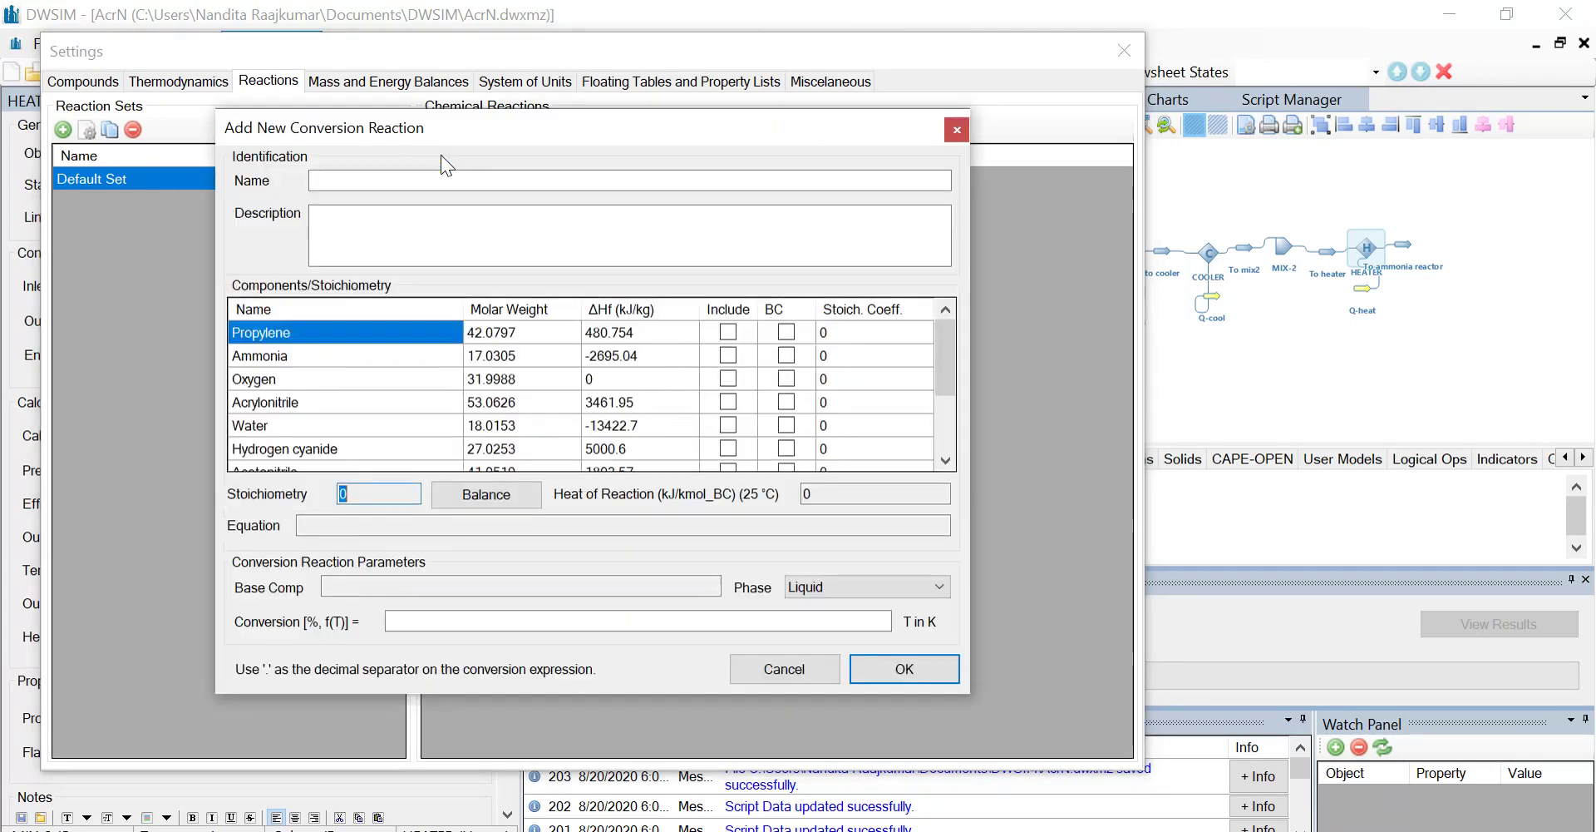
- Name the reaction 'Ammonia reaction', correcting the typo, and include Ammonia as a component
type("Am")
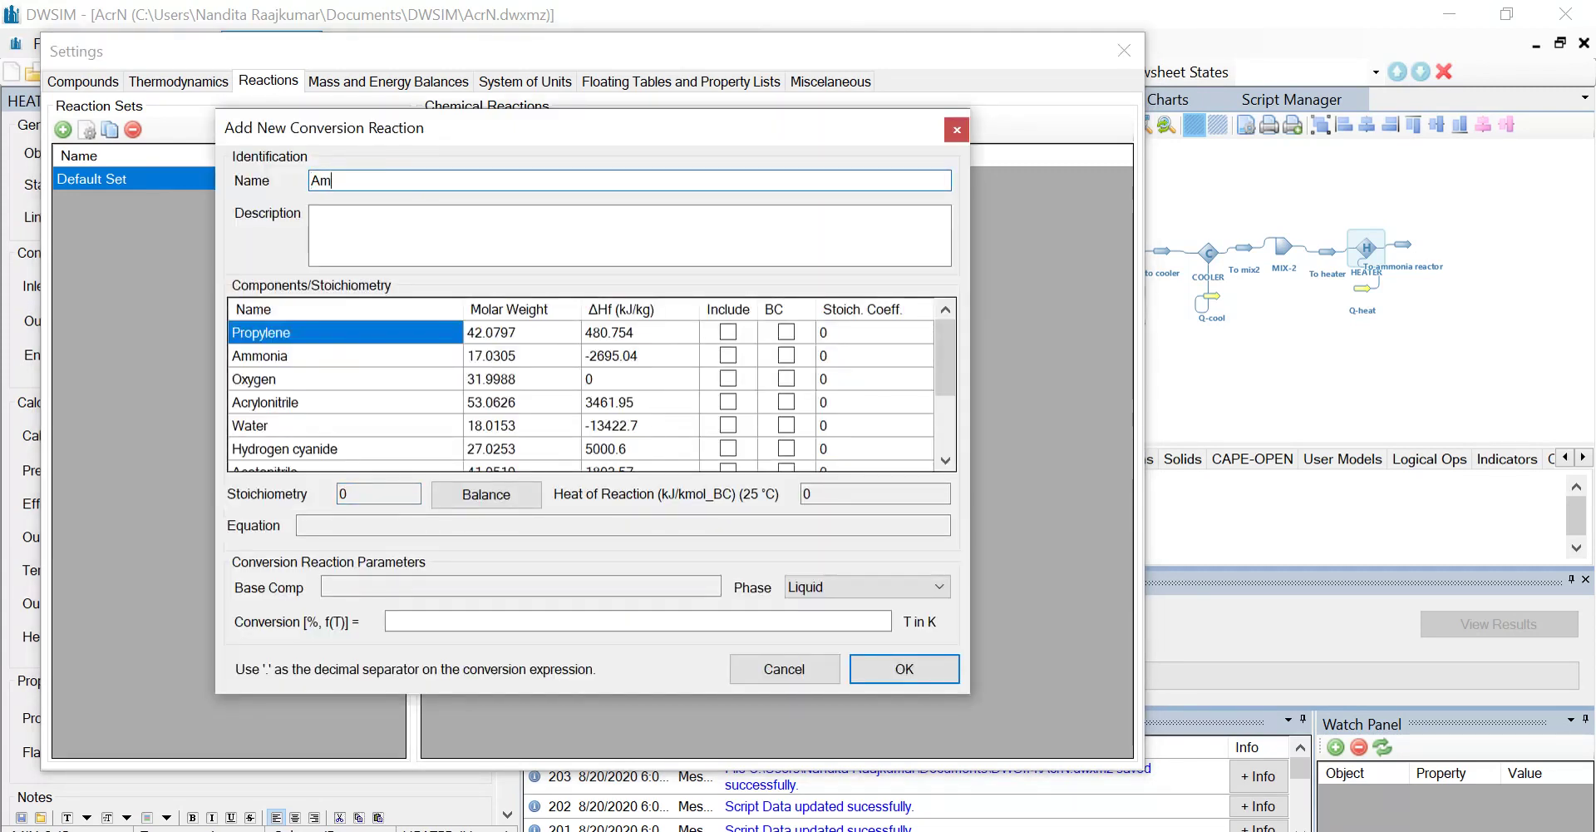
type("onnia reaction")
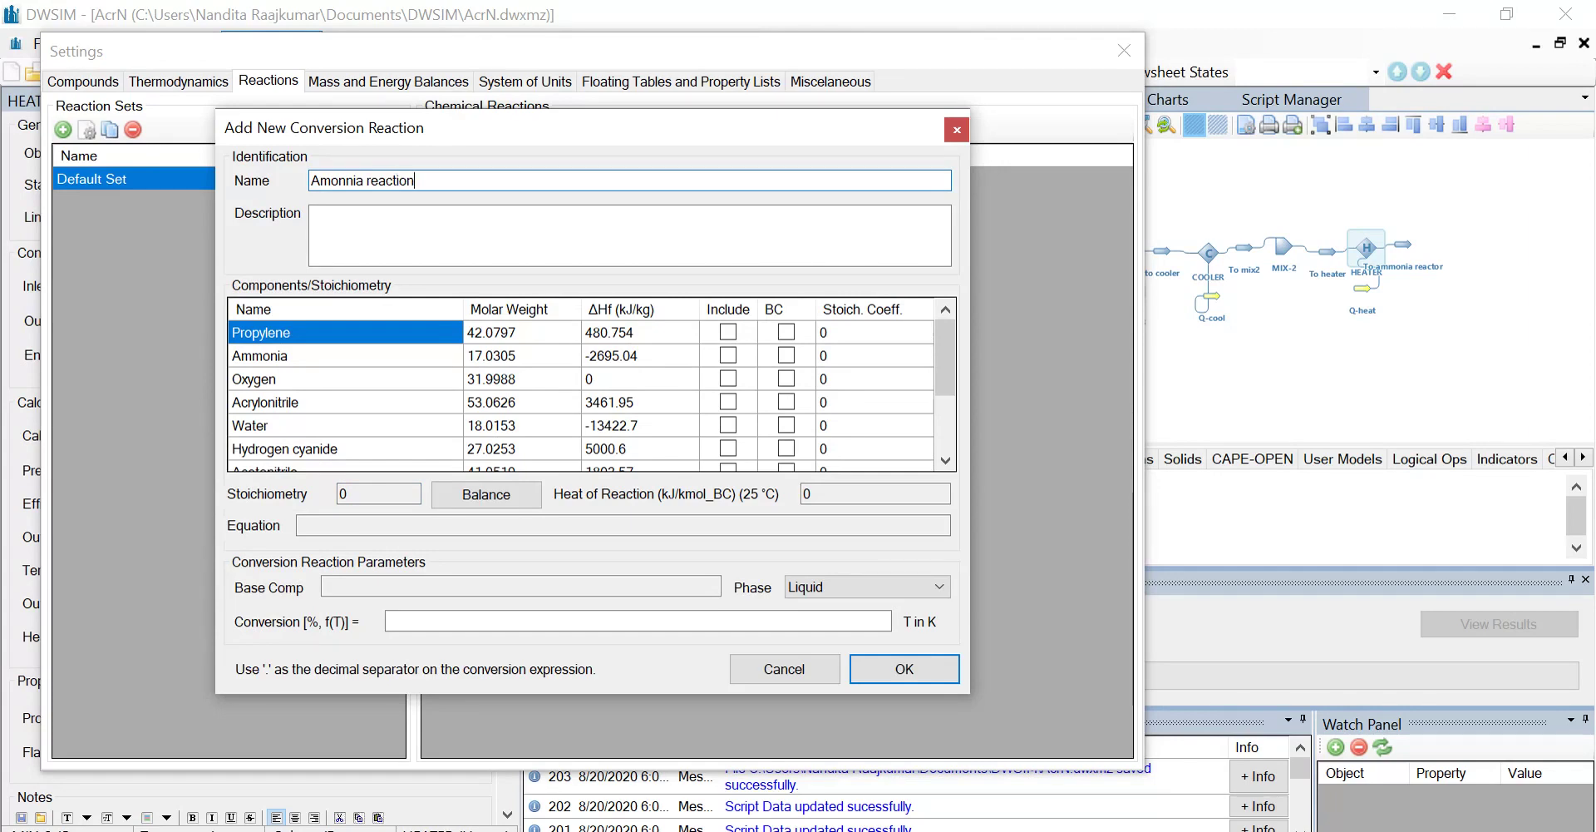
left_click(353, 181)
key("BackSpace")
key("BackSpace")
key("BackSpace")
type("moni")
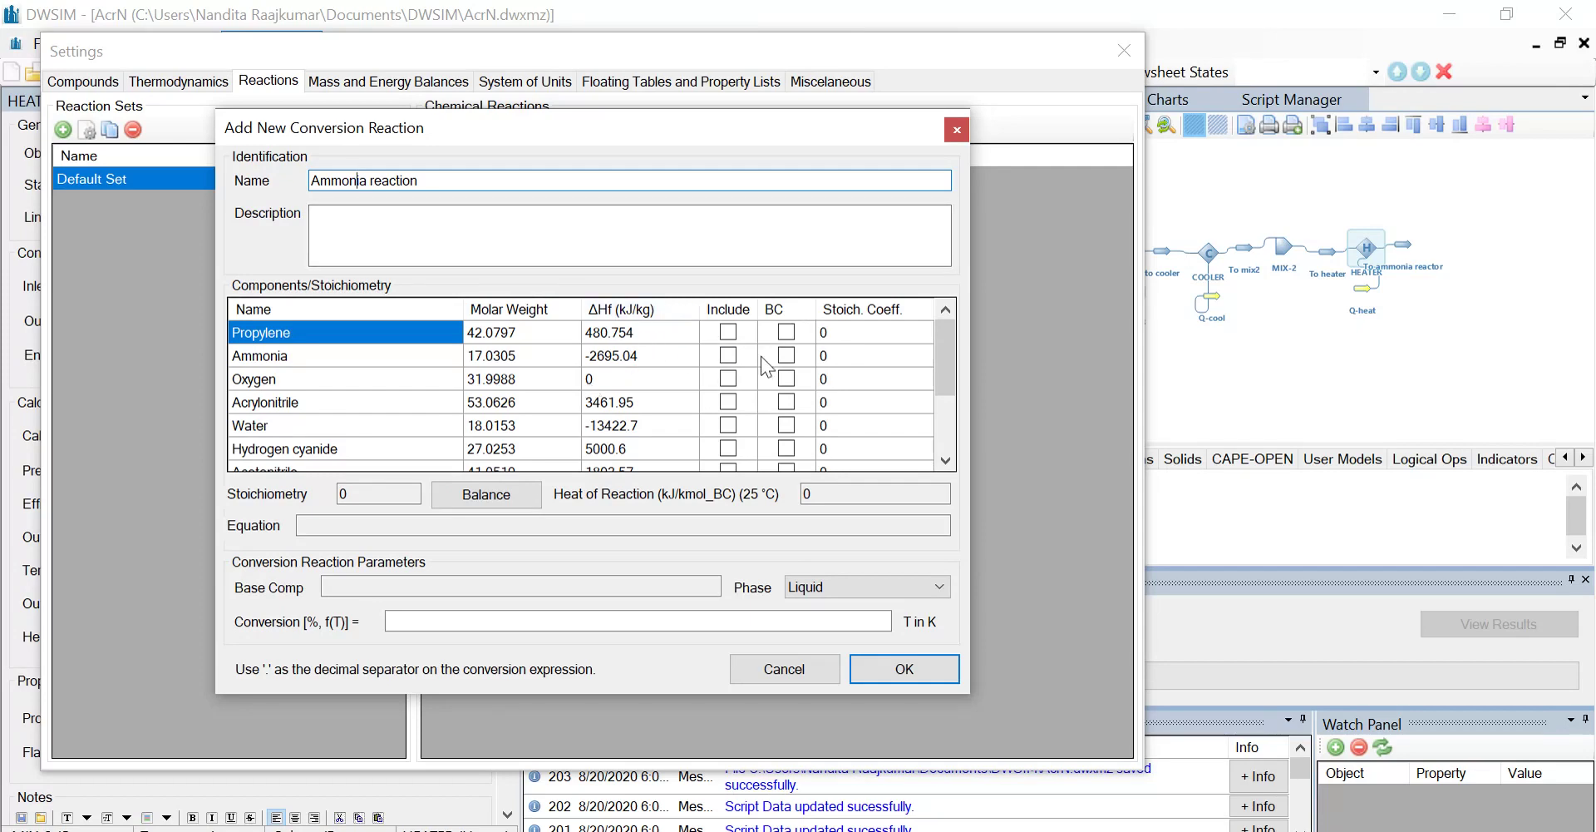
left_click(725, 359)
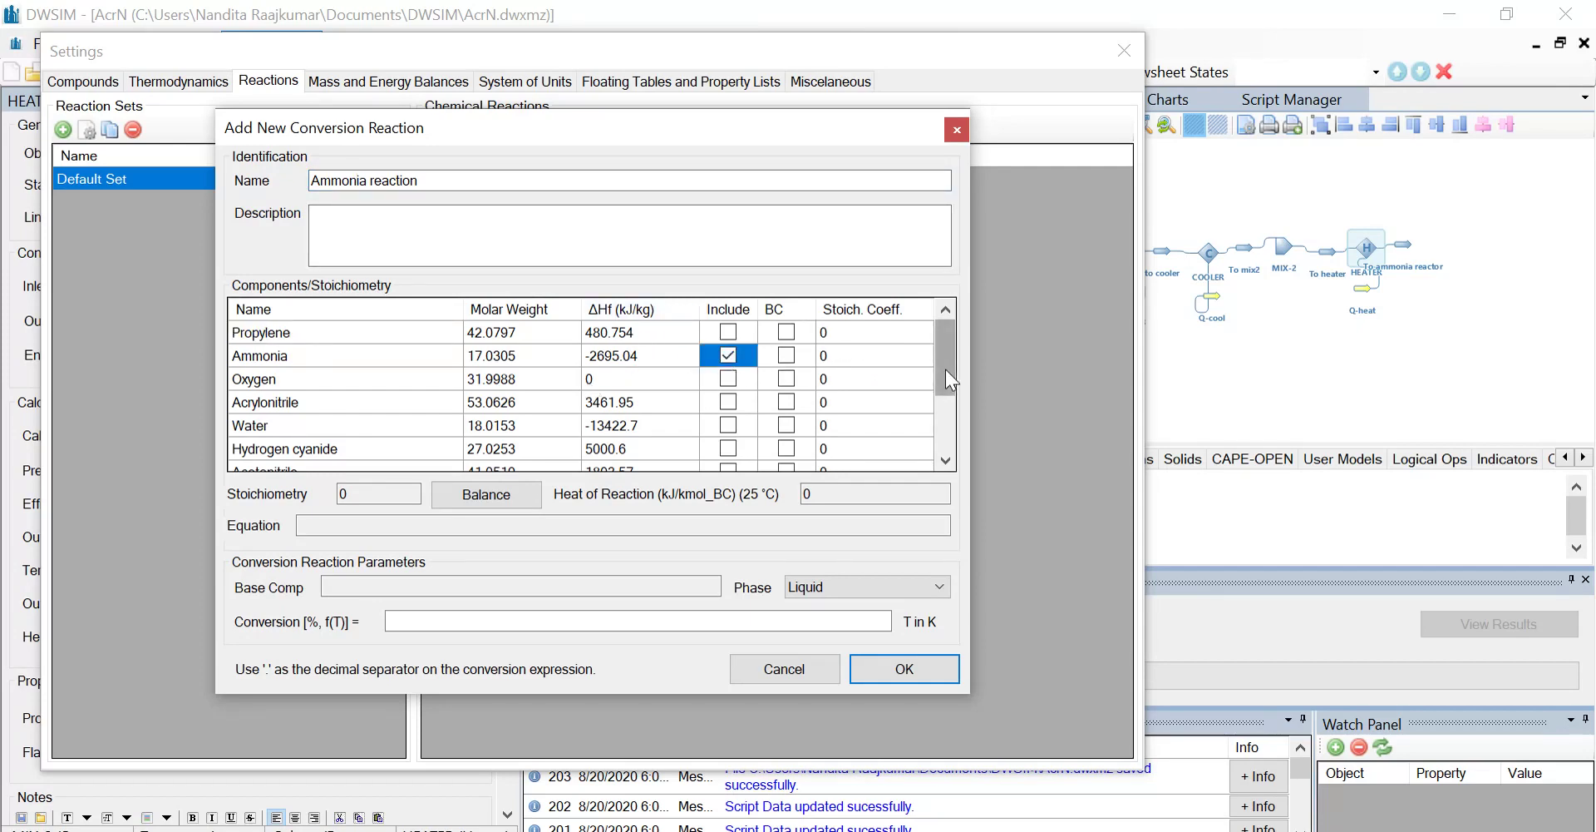
- Include Nitrogen and Hydrogen in the reaction and make Nitrogen the base component
left_click_drag(945, 369, 950, 422)
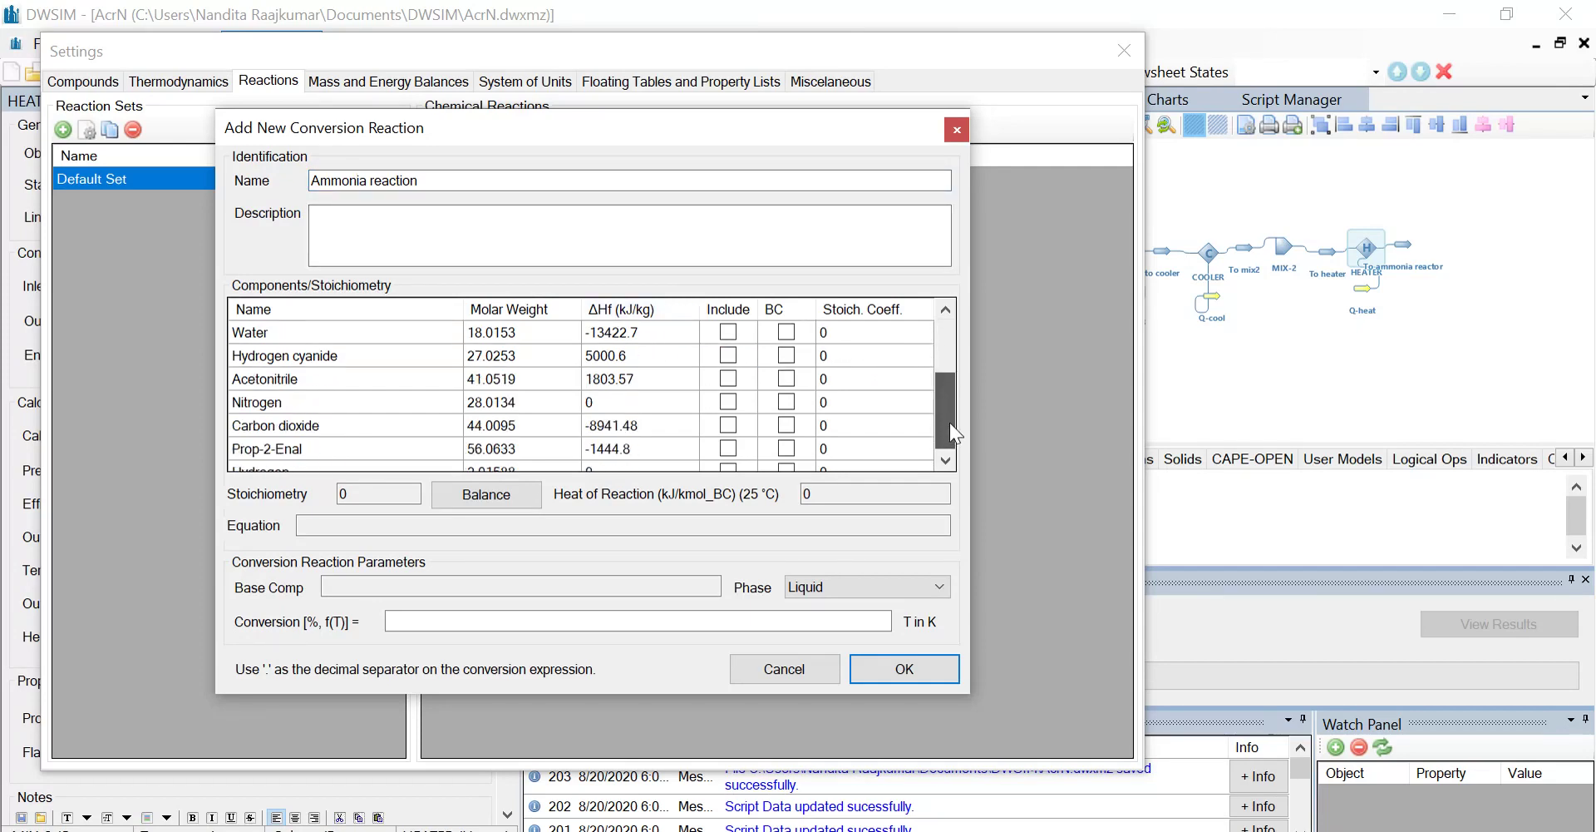
left_click(726, 405)
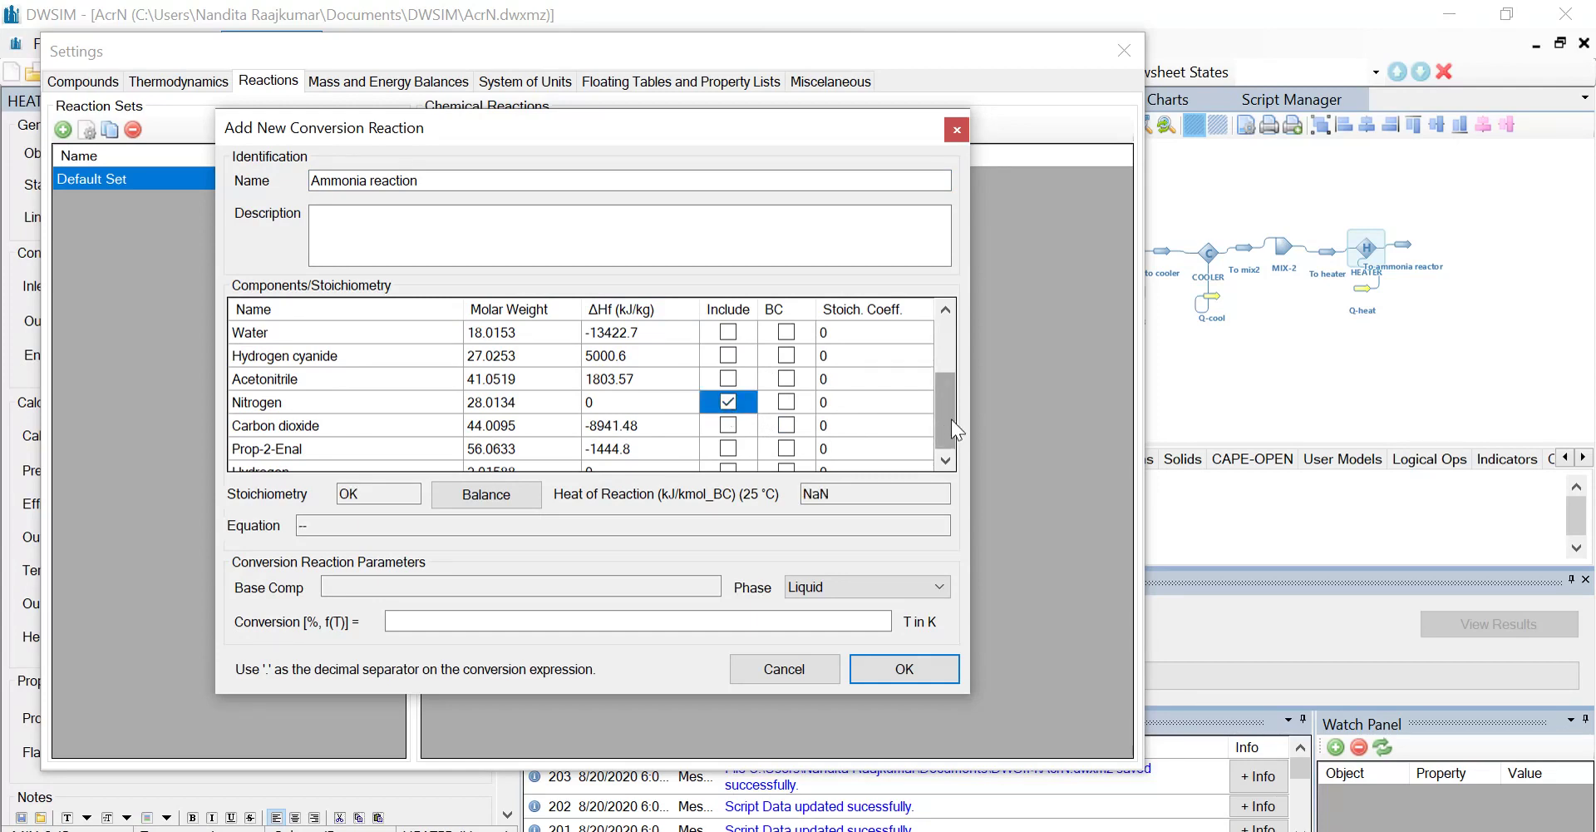
scroll(951, 424, "down", 1)
left_click(726, 448)
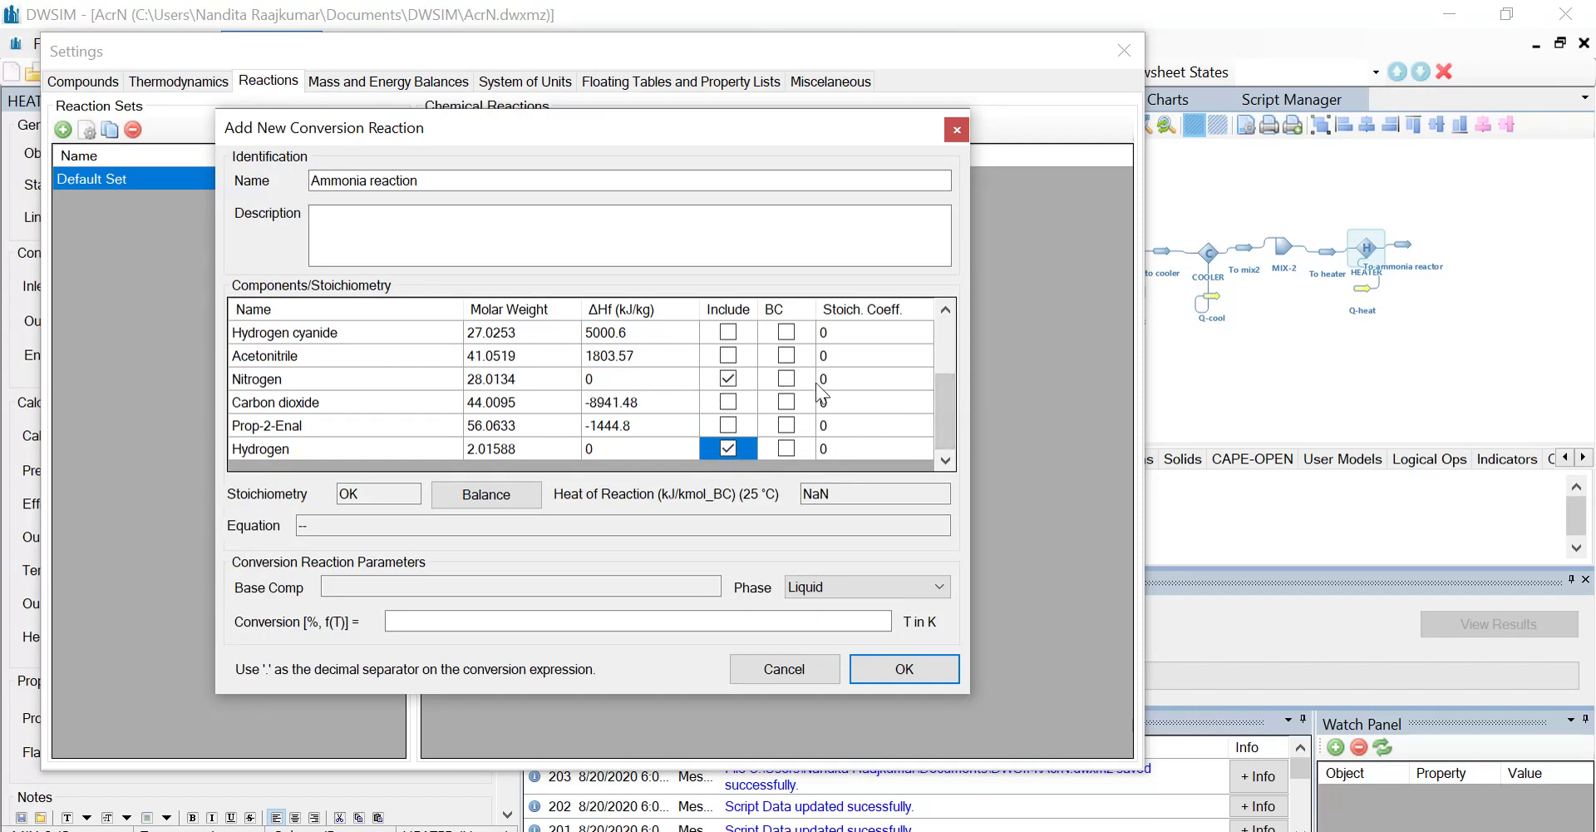
left_click(786, 380)
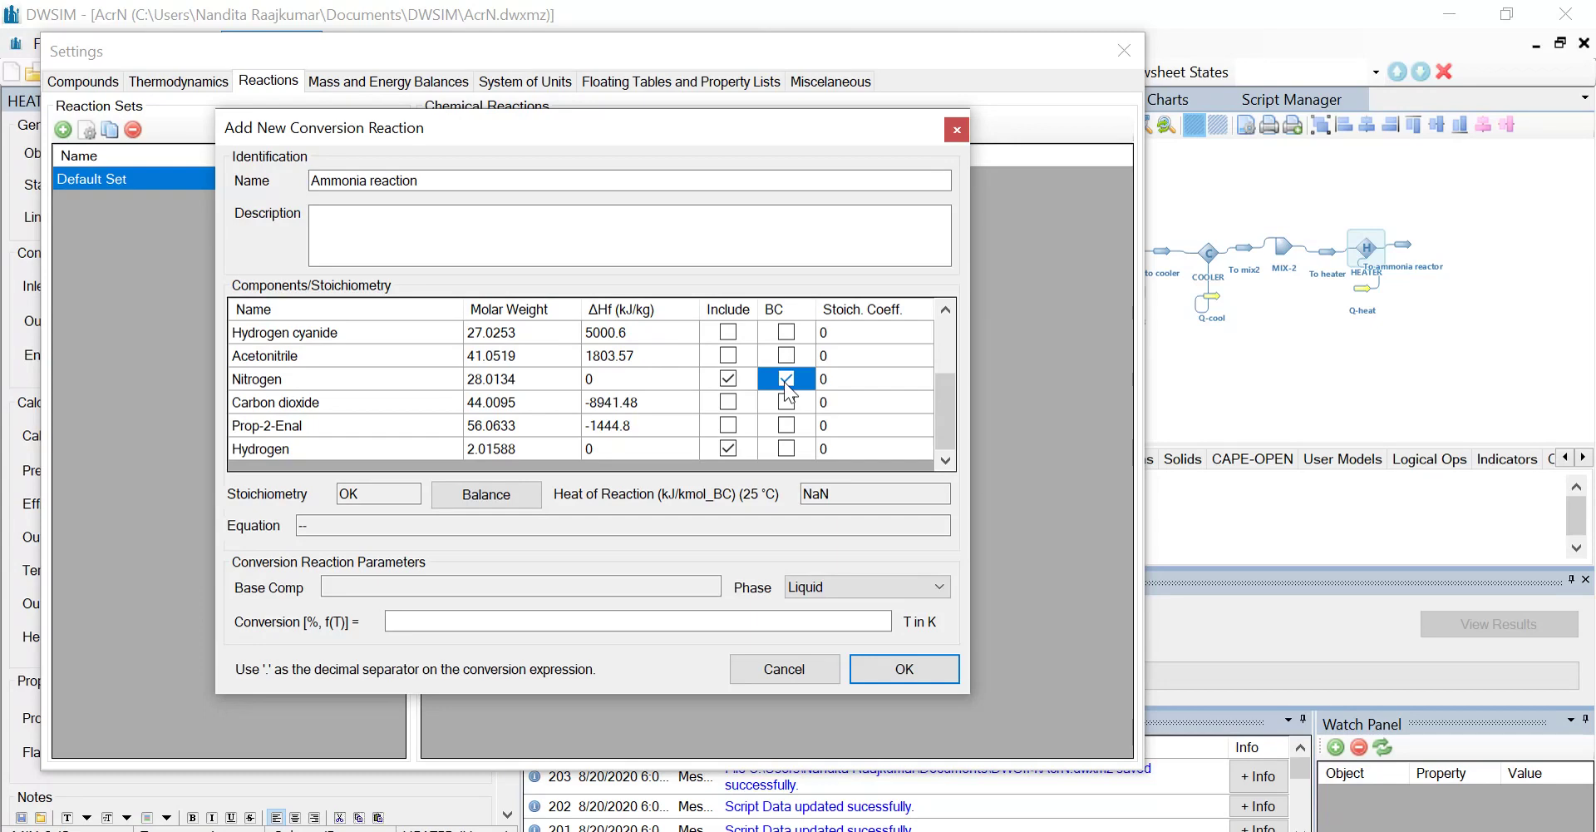
- Enter coefficients -1 N2, -3 H2, 2 NH3 and balance to N2 + 3H2 --> 2NH3
left_click(835, 448)
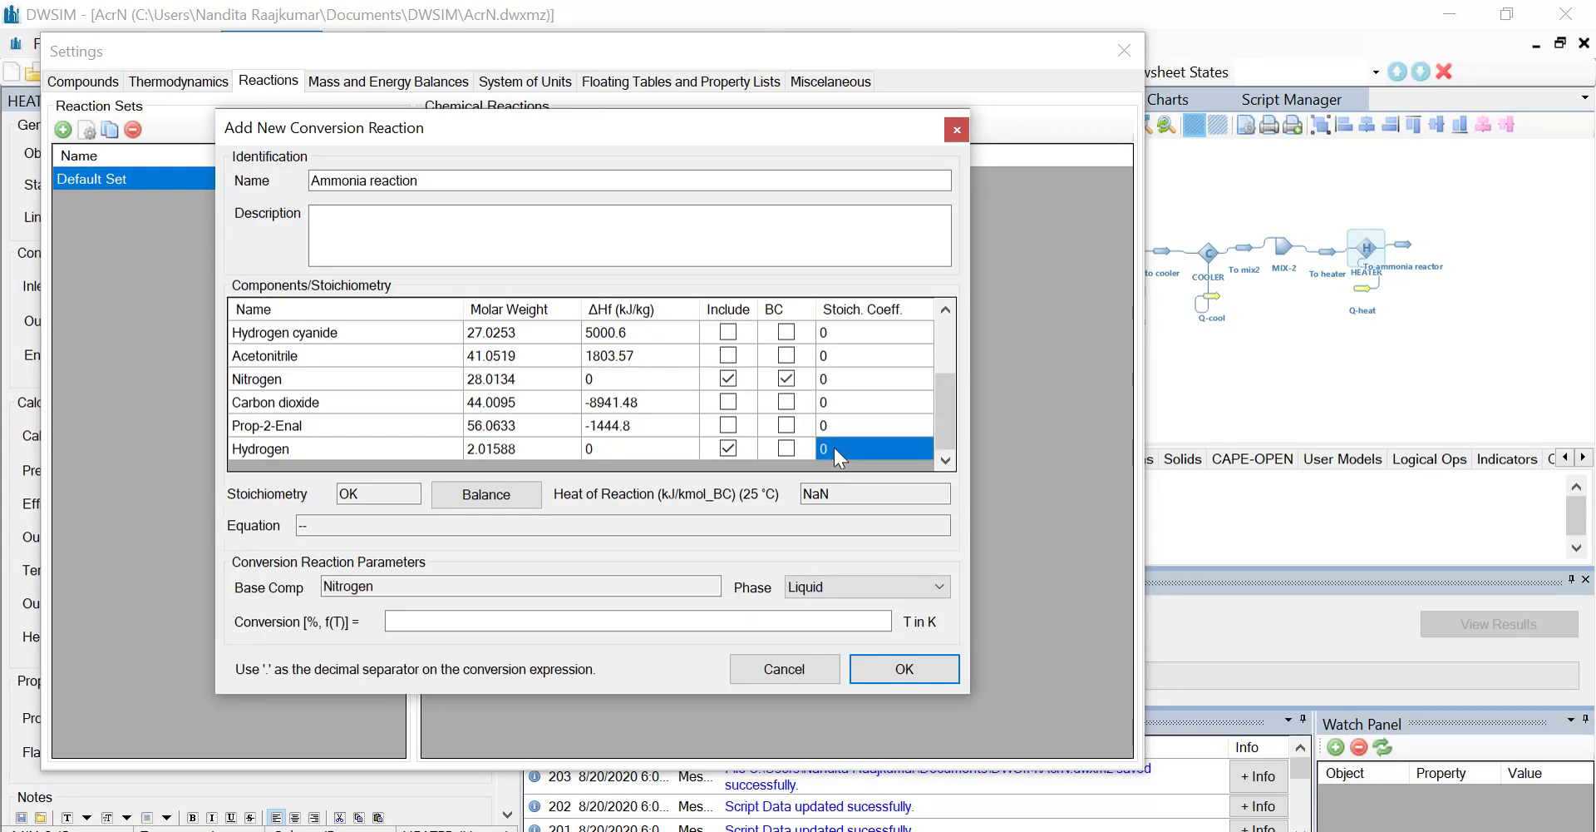
type("-3")
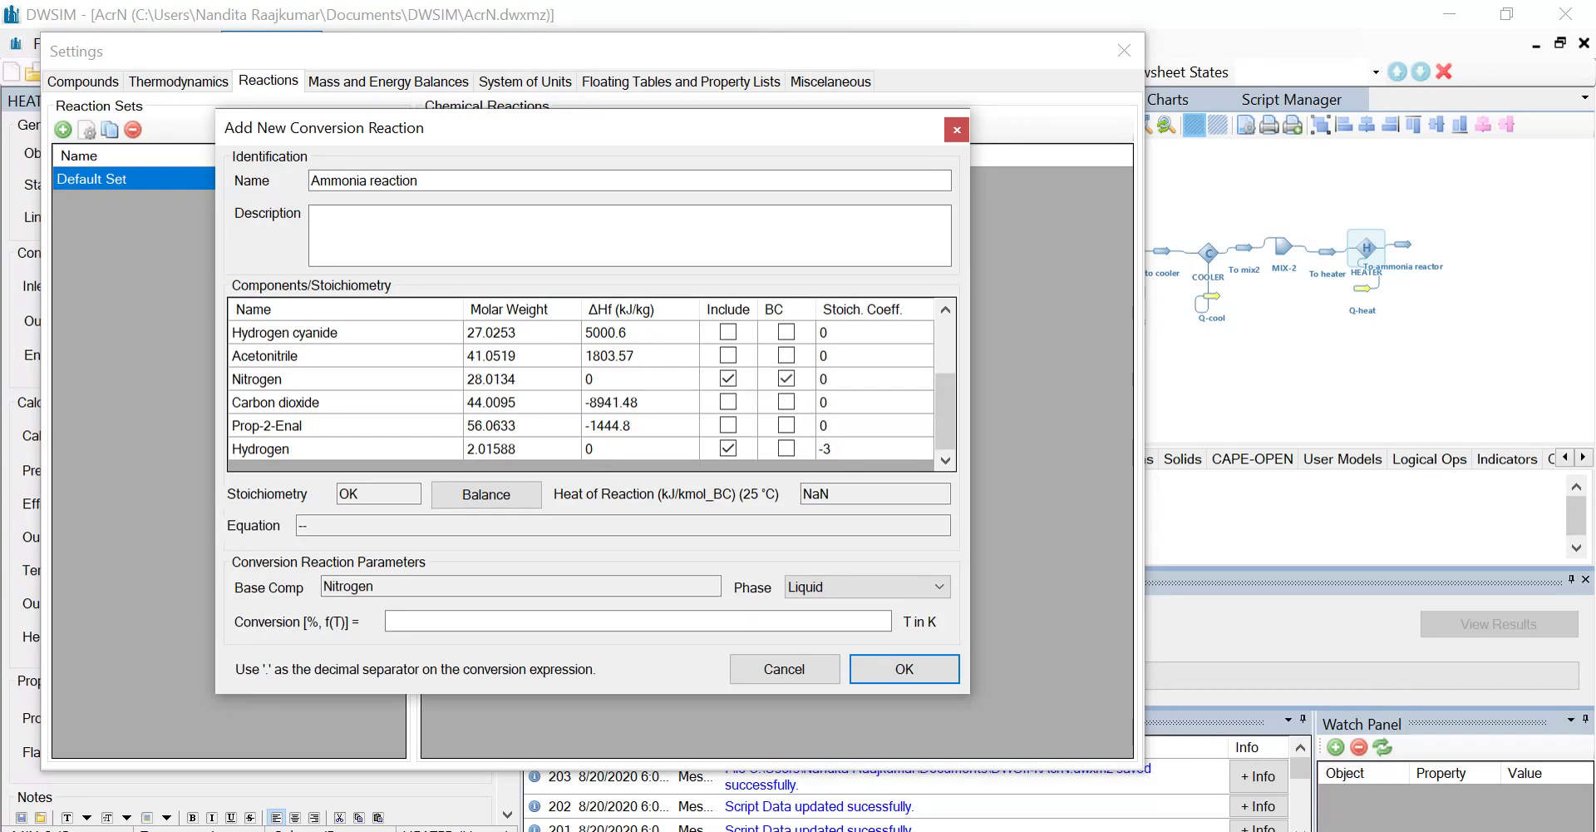
key("Up")
key("Up")
key("Up")
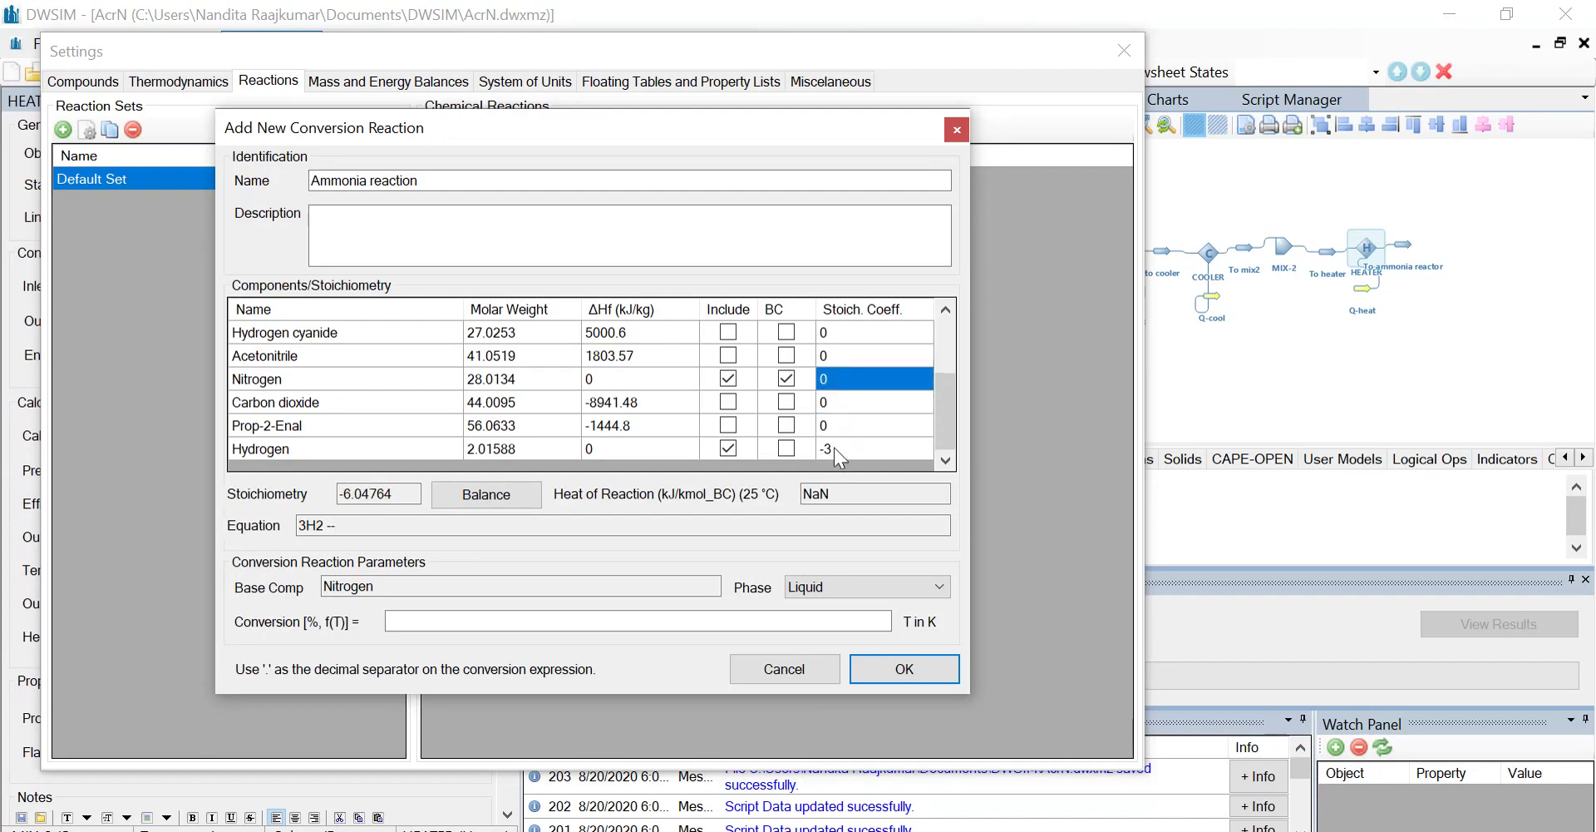
type("-1")
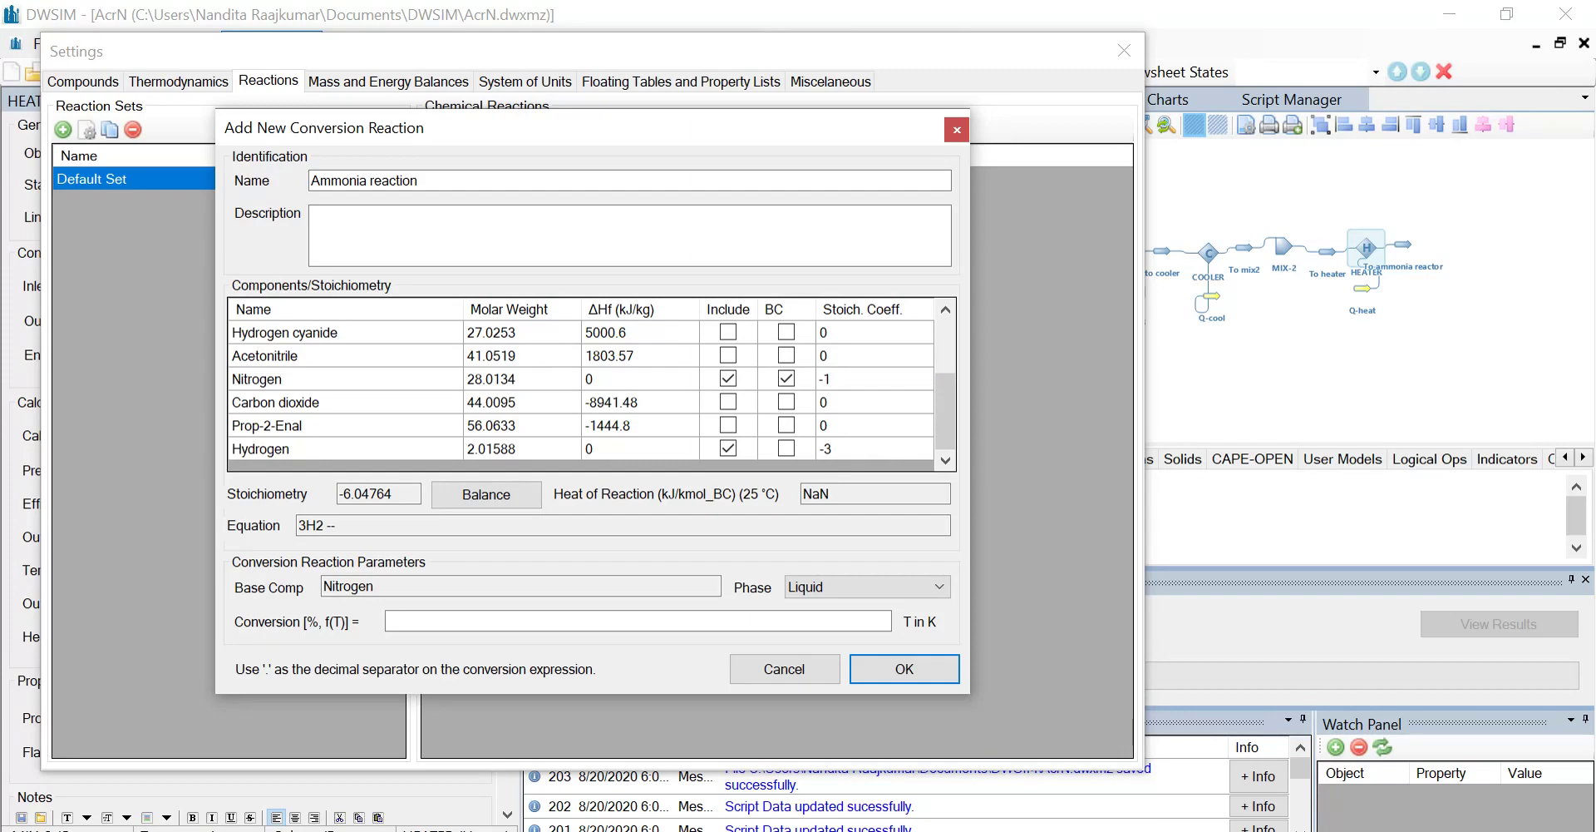
key("Up")
key("Up")
key("Up")
key("Up")
key("Up")
key("Up")
key("Up")
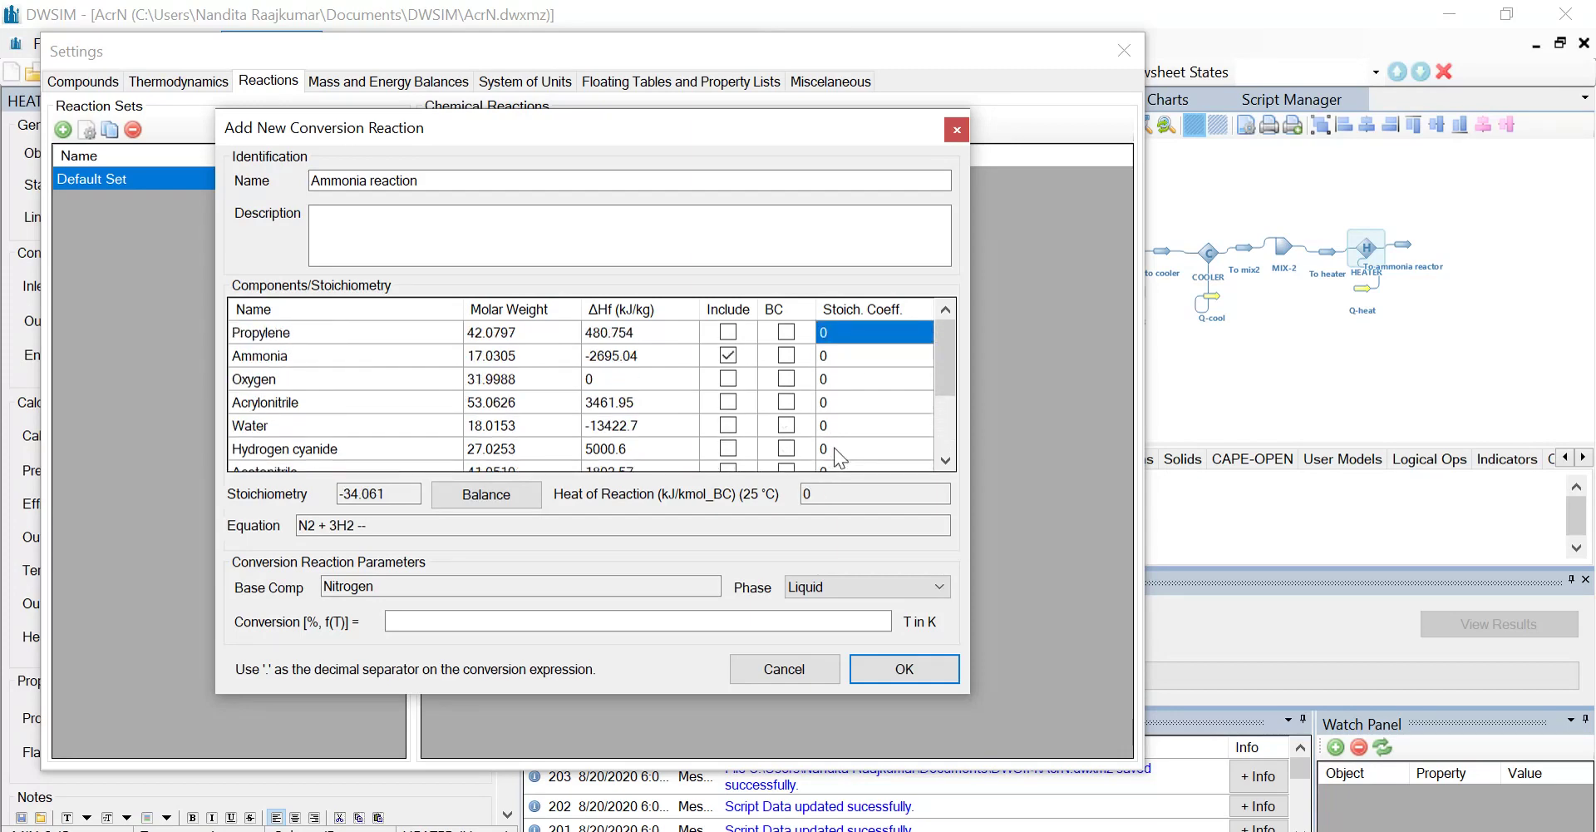
key("Down")
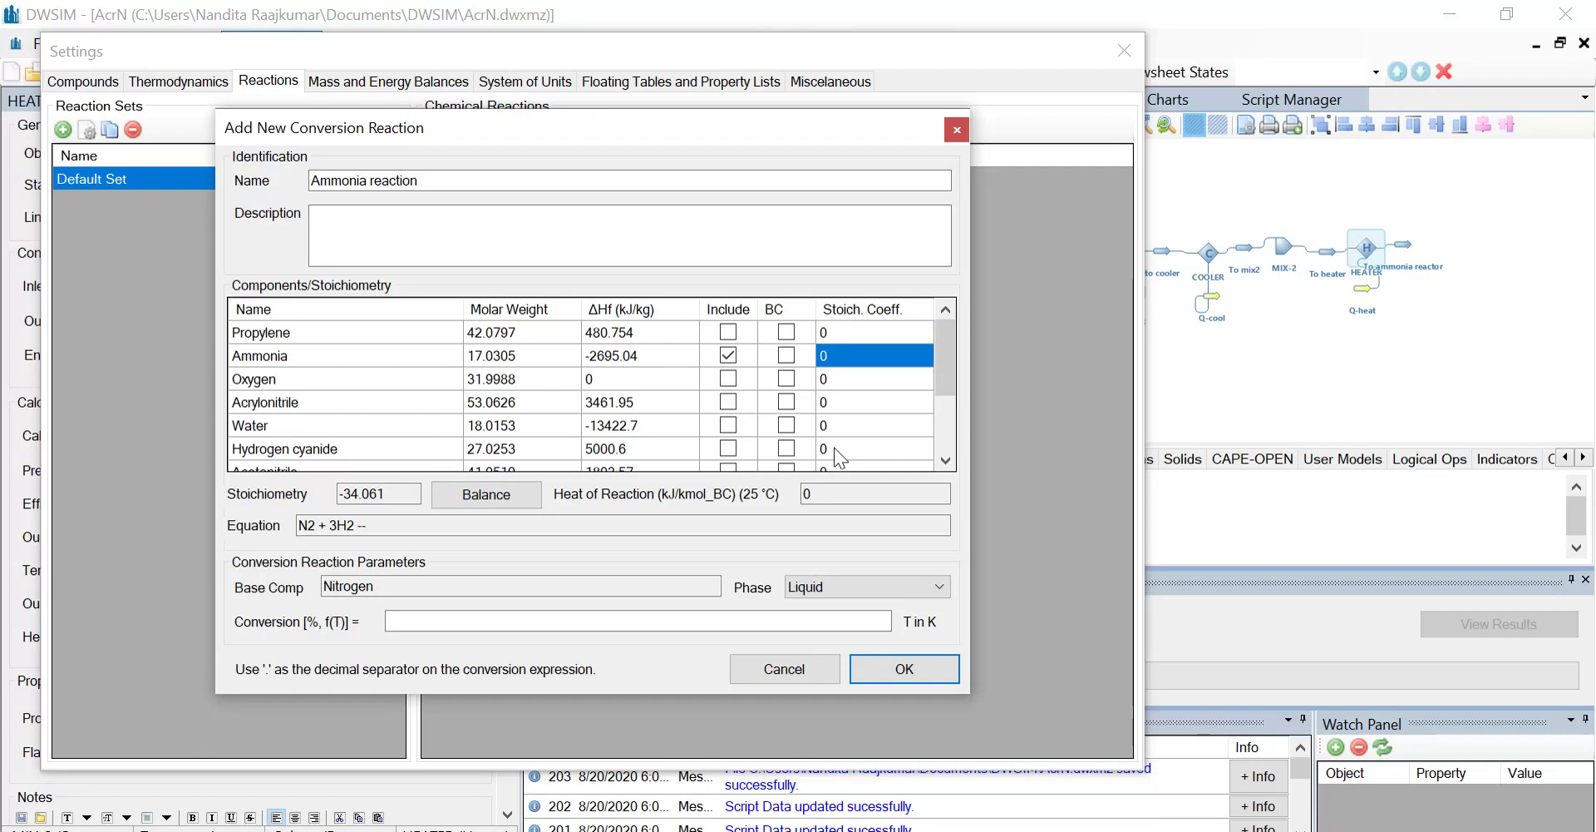
type("2")
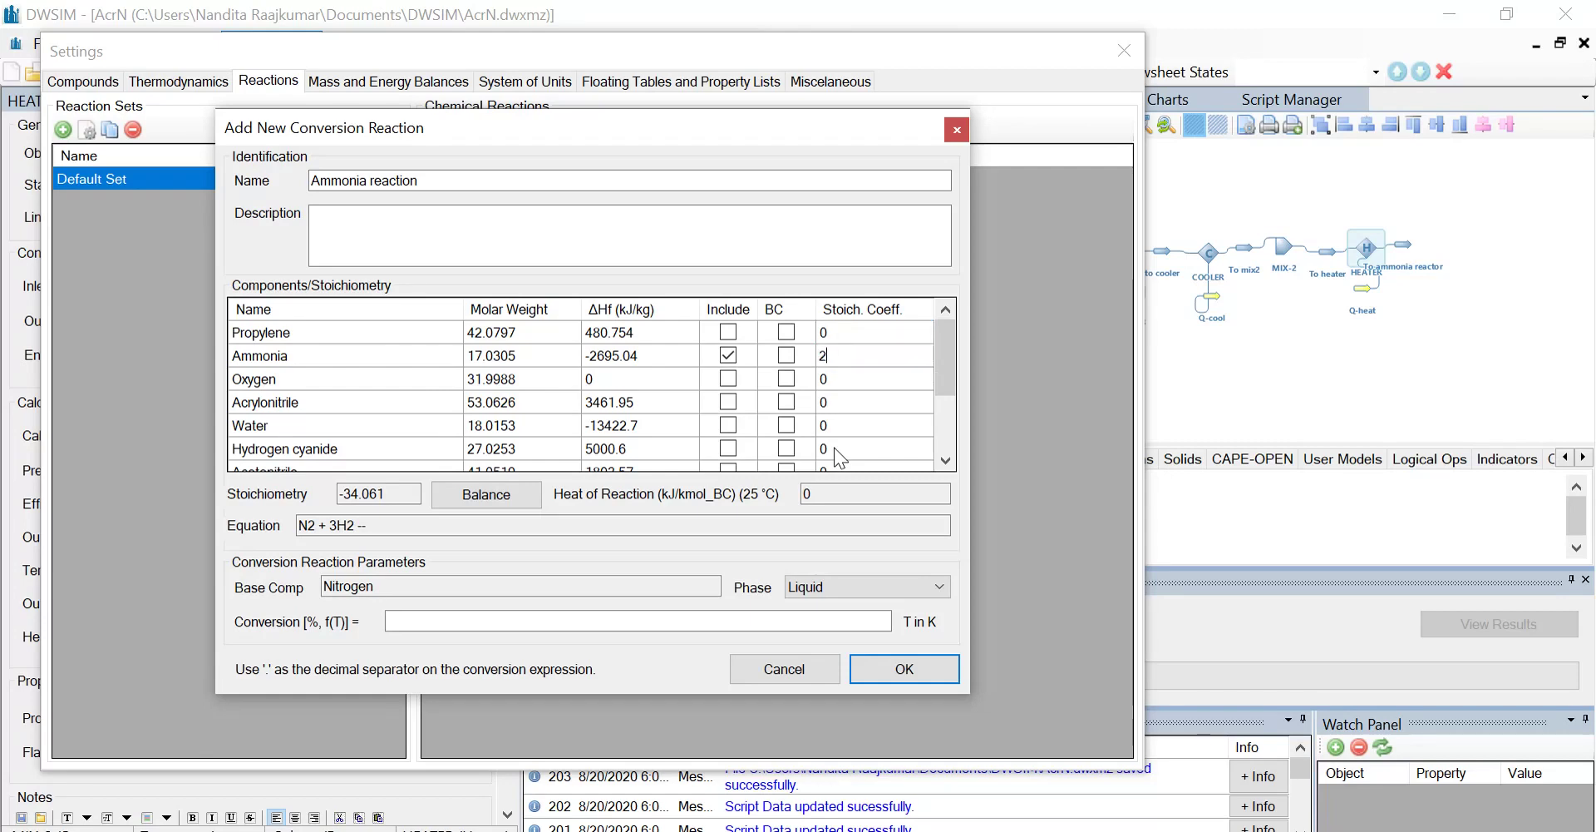
left_click(512, 494)
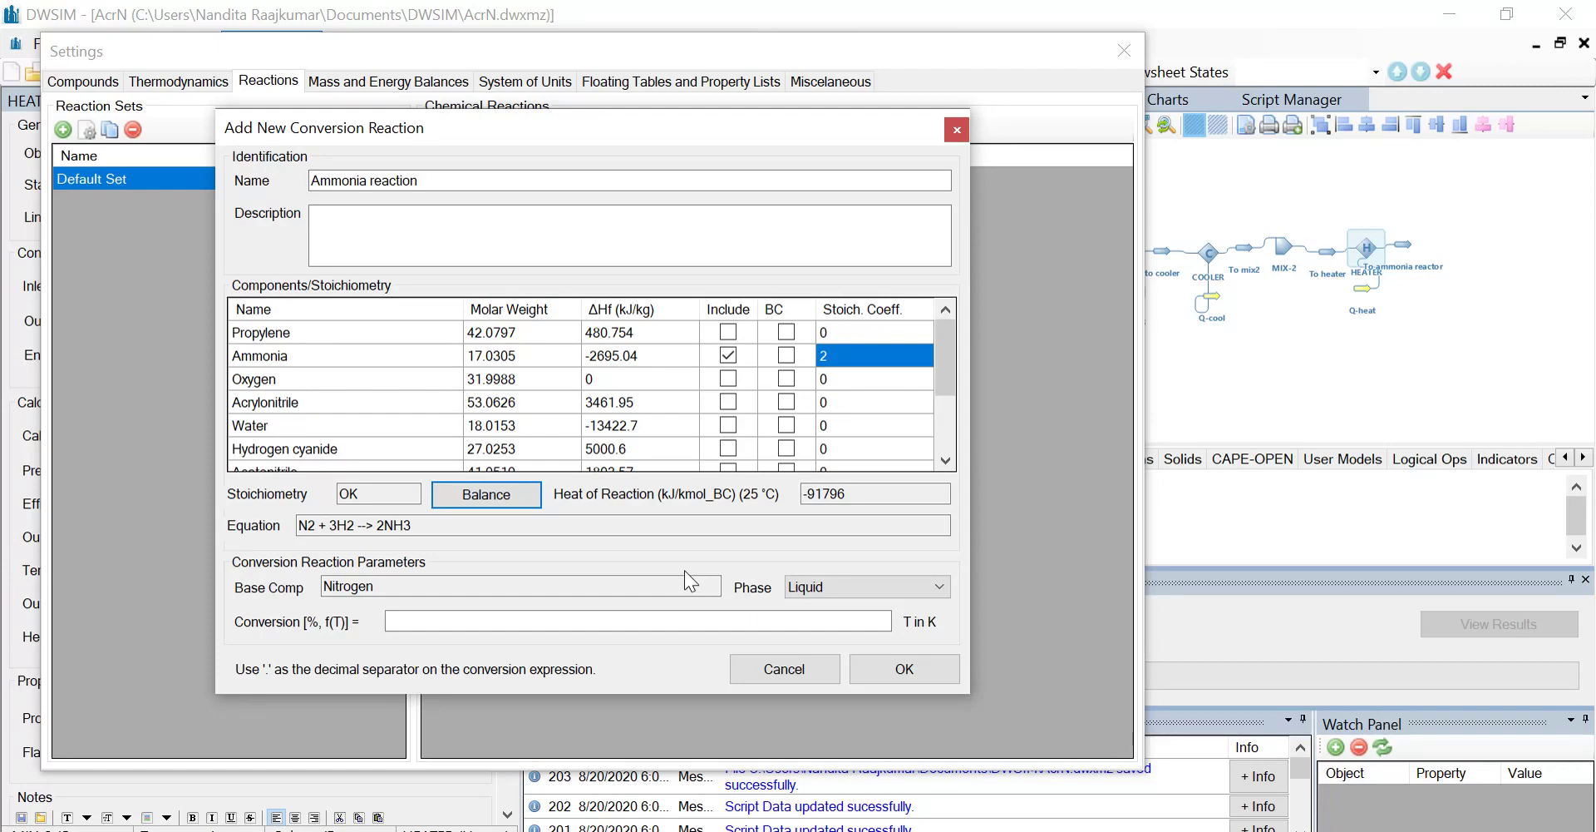
- Set the reaction phase to Mixture with 97% conversion and save the reaction
left_click(895, 582)
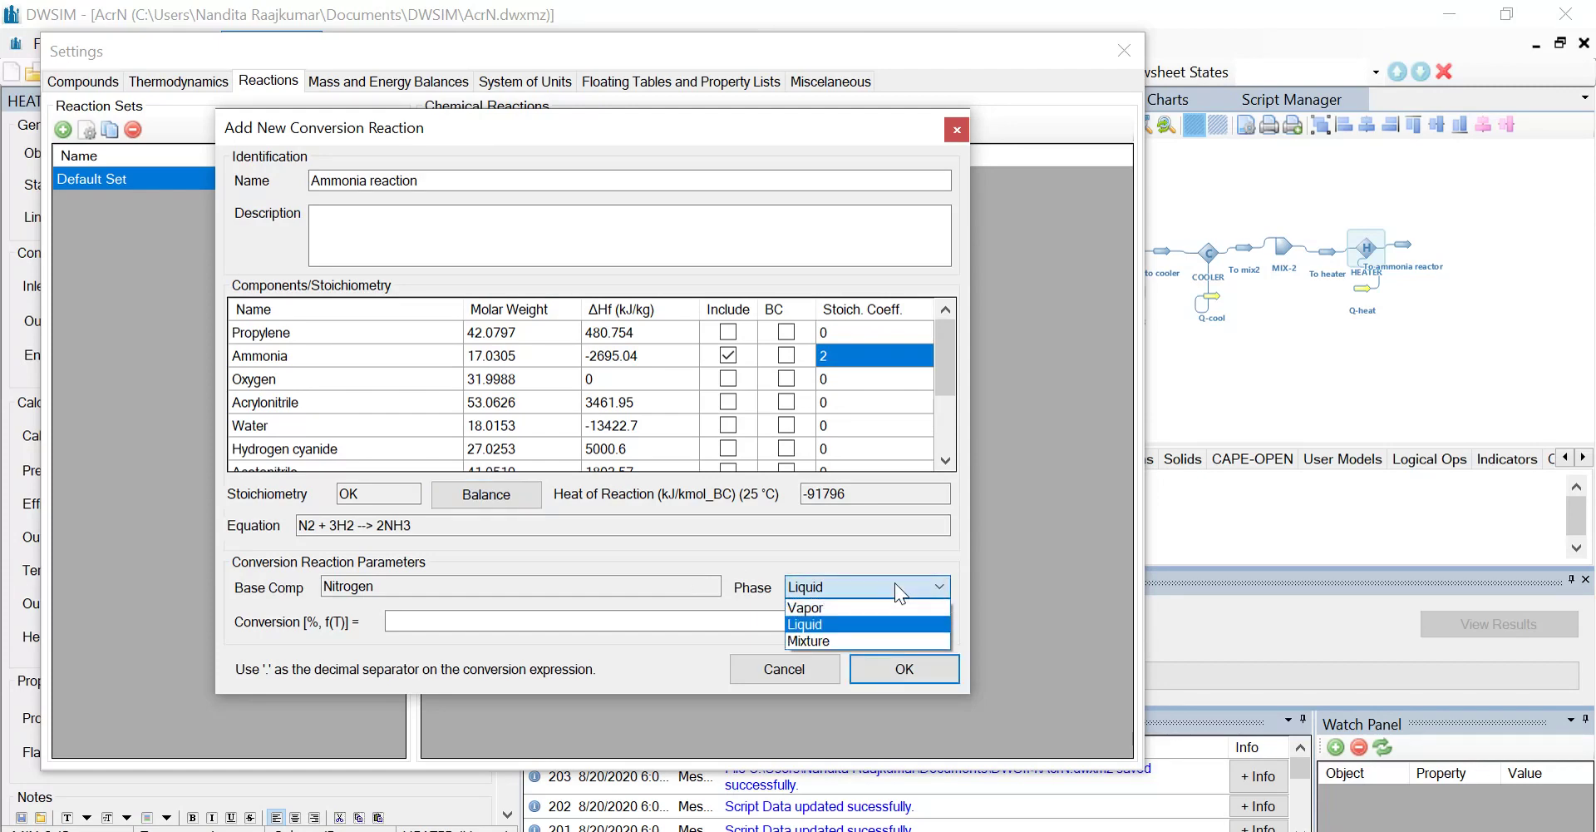
left_click(843, 638)
left_click(435, 617)
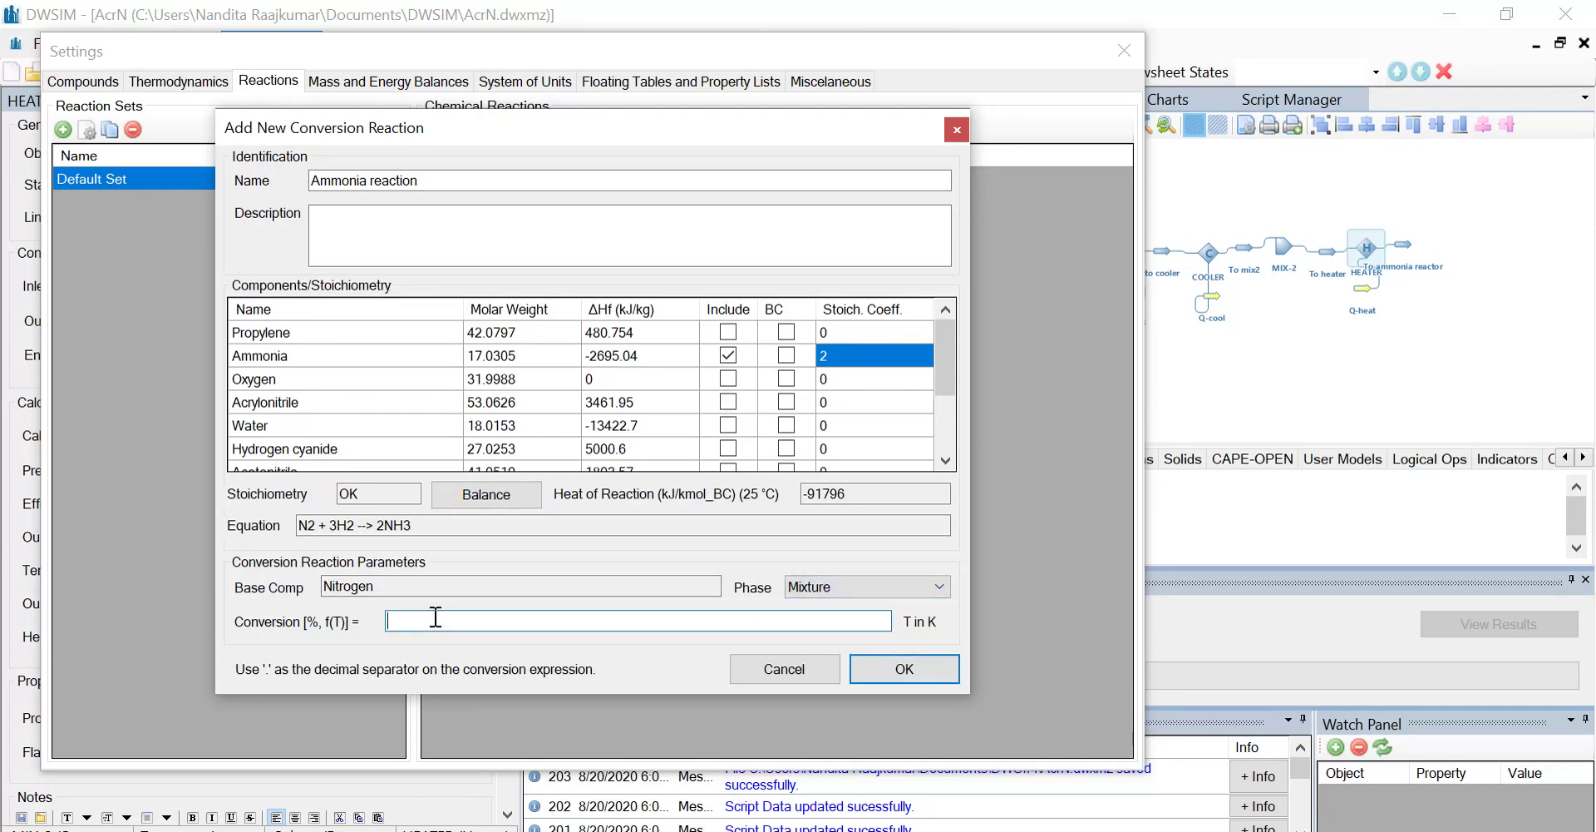
type("97")
left_click(920, 665)
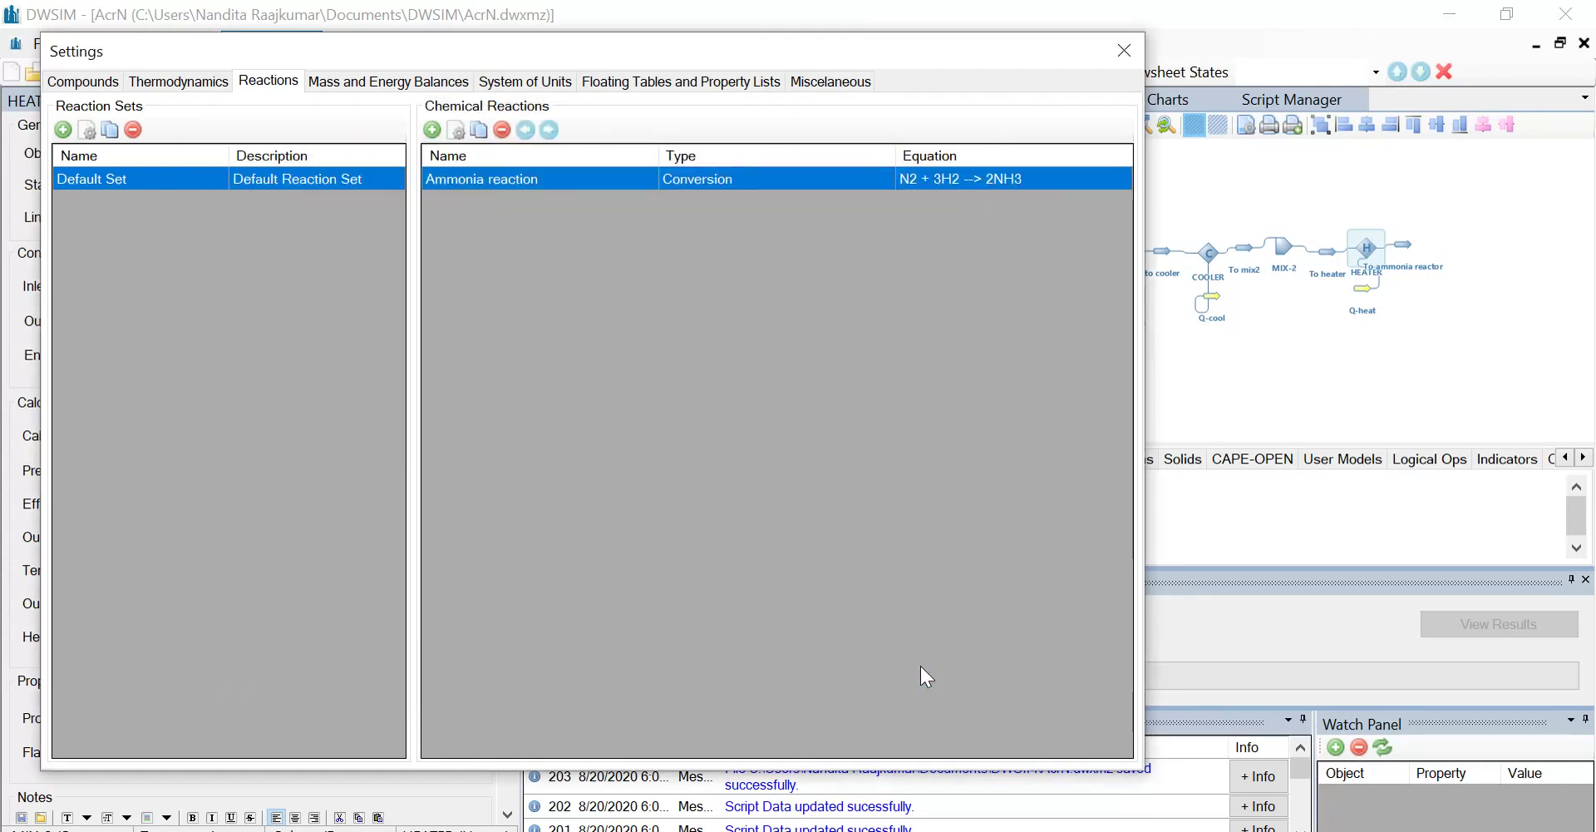
- Rename the Default Set reaction set to 'Ammonia RXN' and close the settings window
double_click(123, 178)
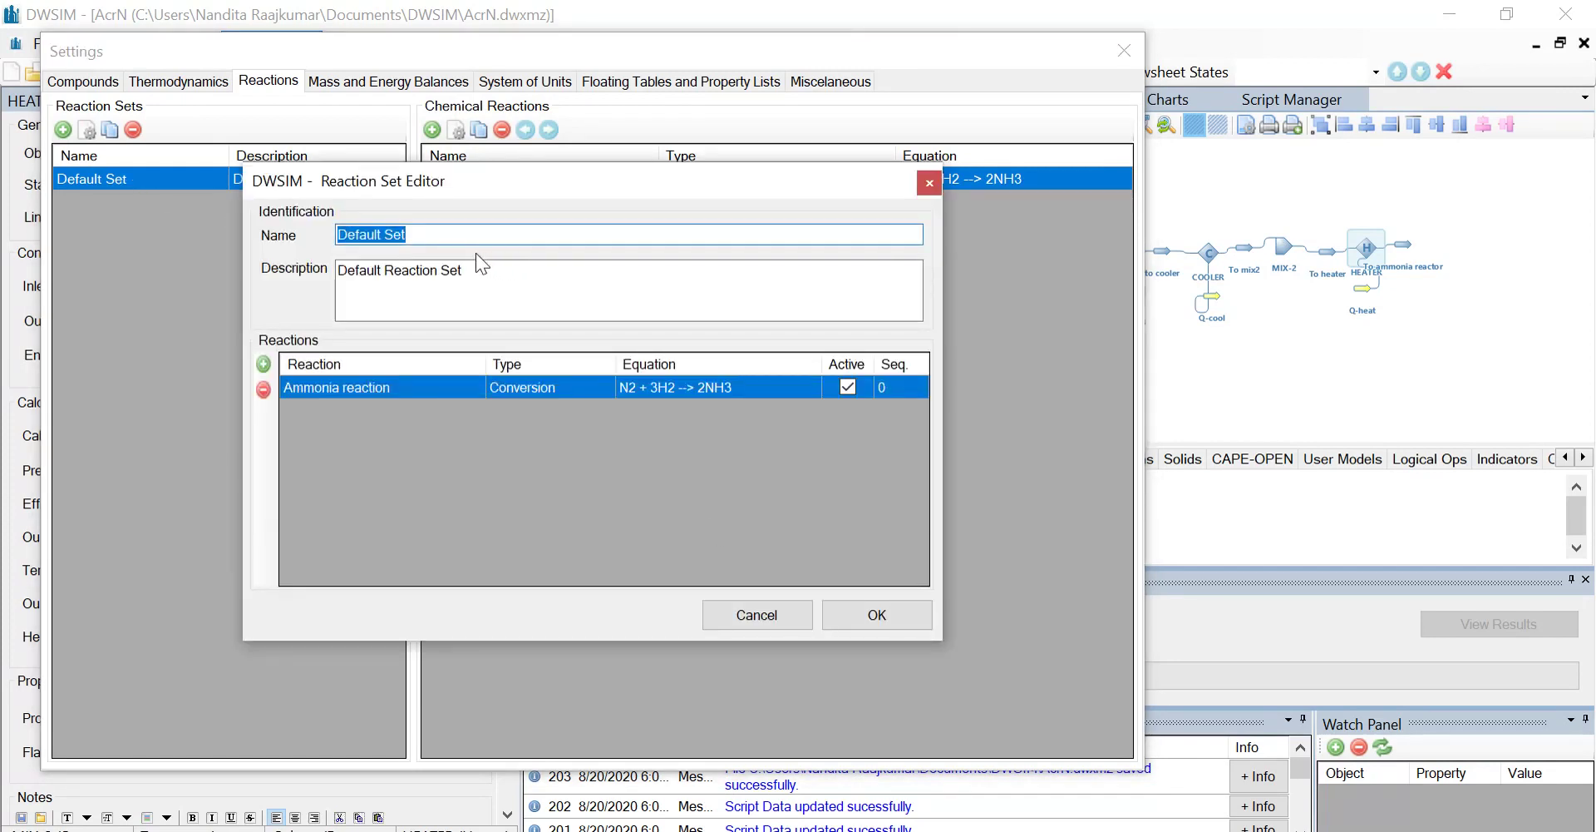
key("BackSpace")
type("Ammonia RX")
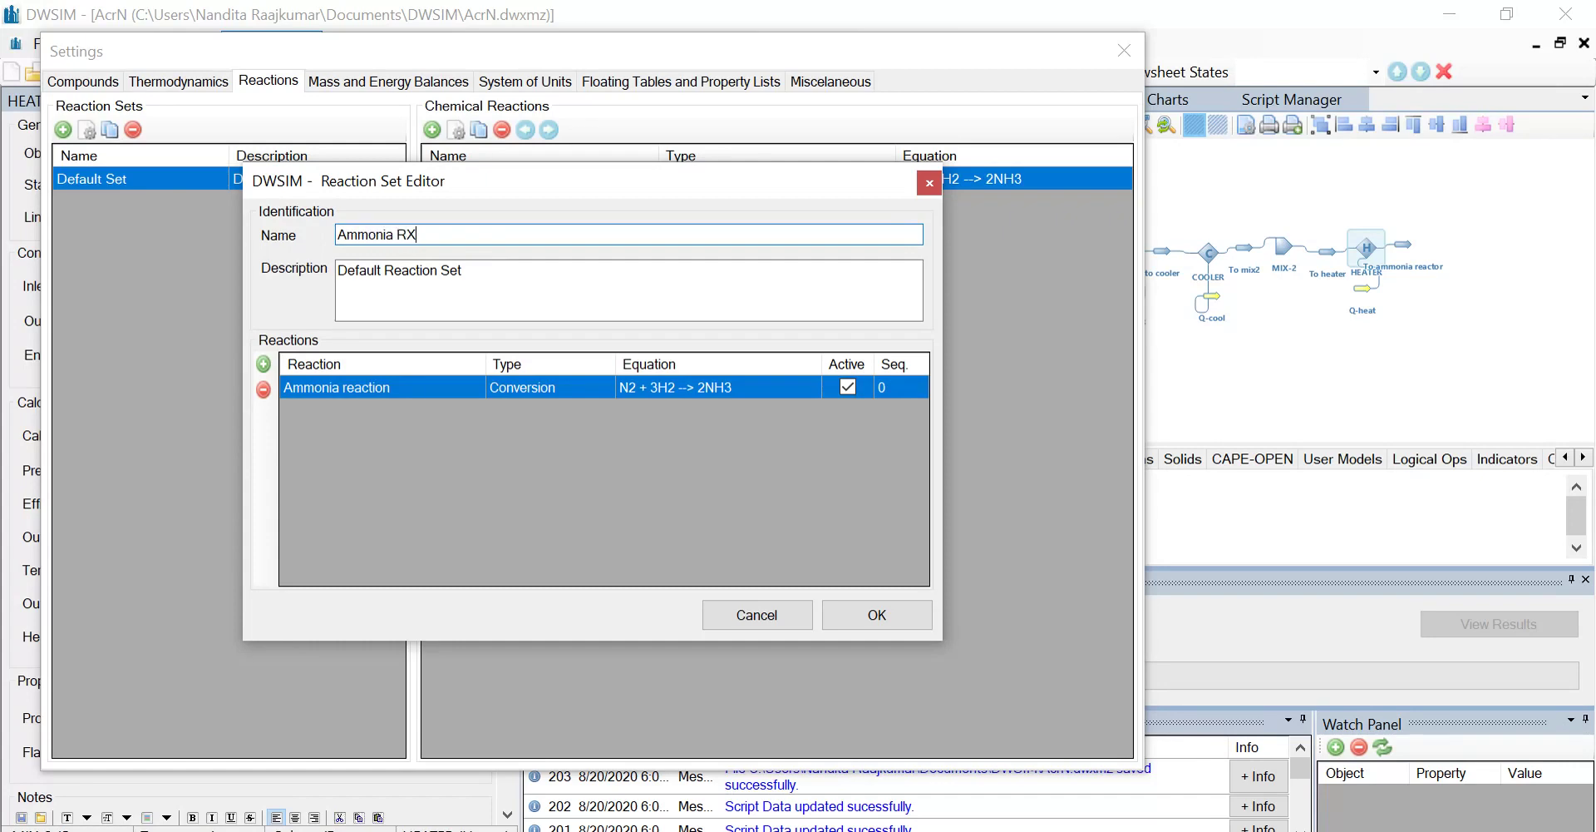
type("N")
left_click(888, 617)
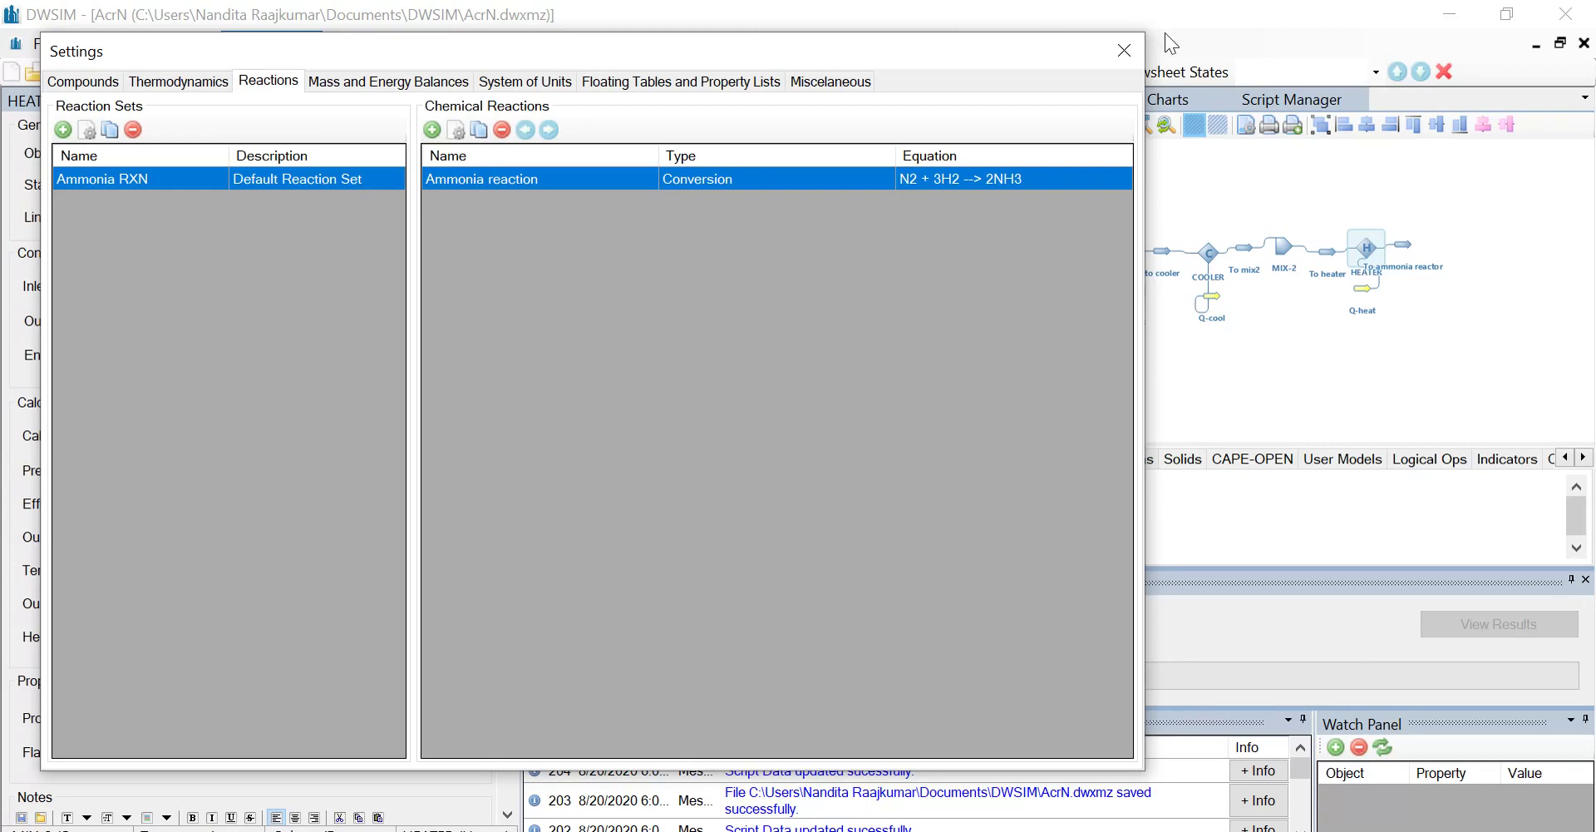
left_click(1122, 52)
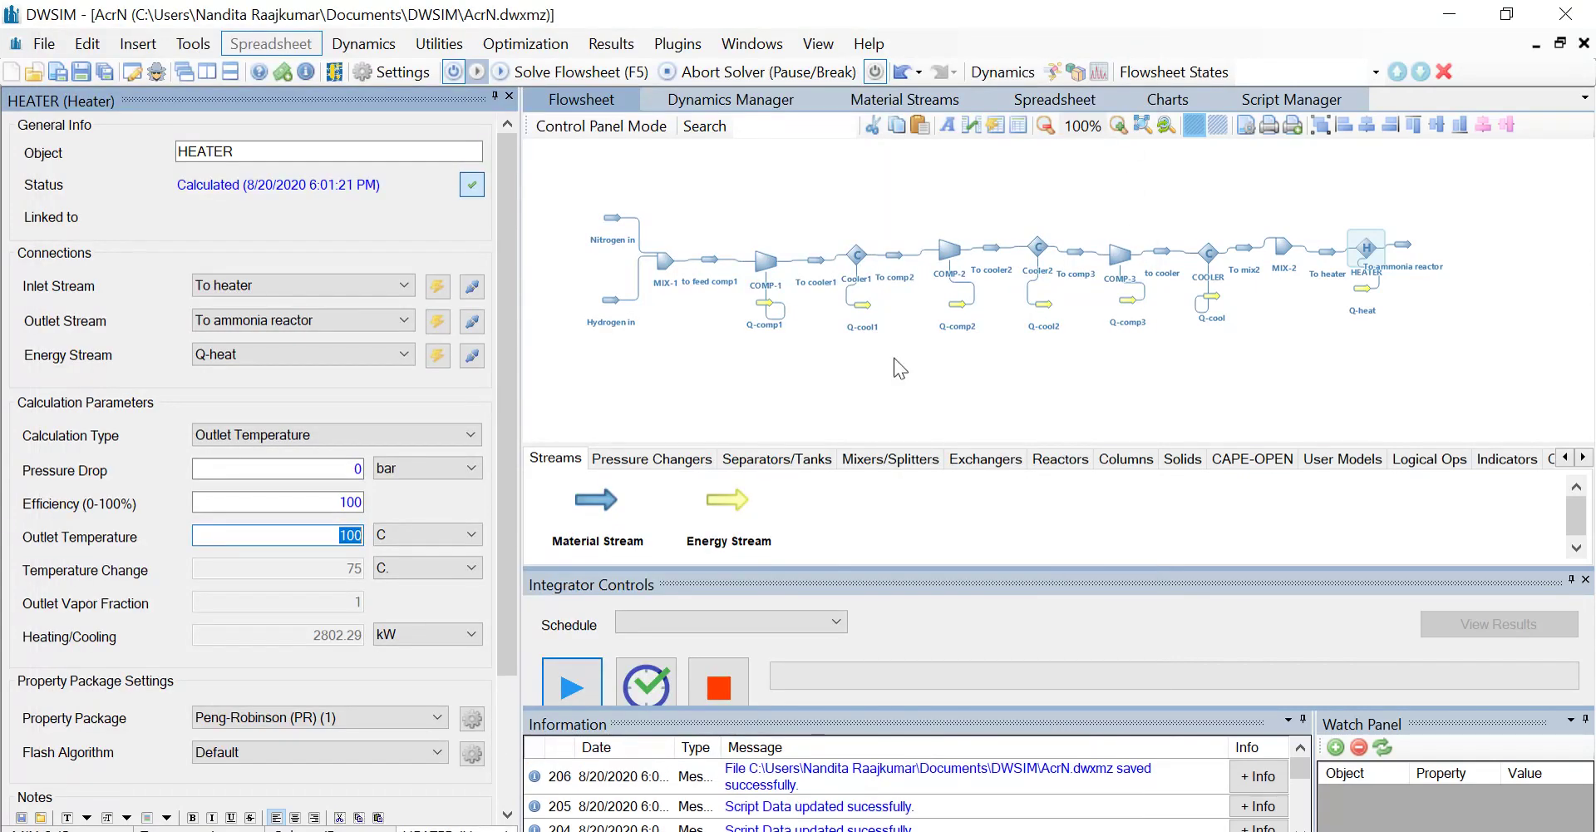
- Add a conversion reactor after HEATER with two material streams and an energy stream
left_click_drag(1021, 372, 837, 370)
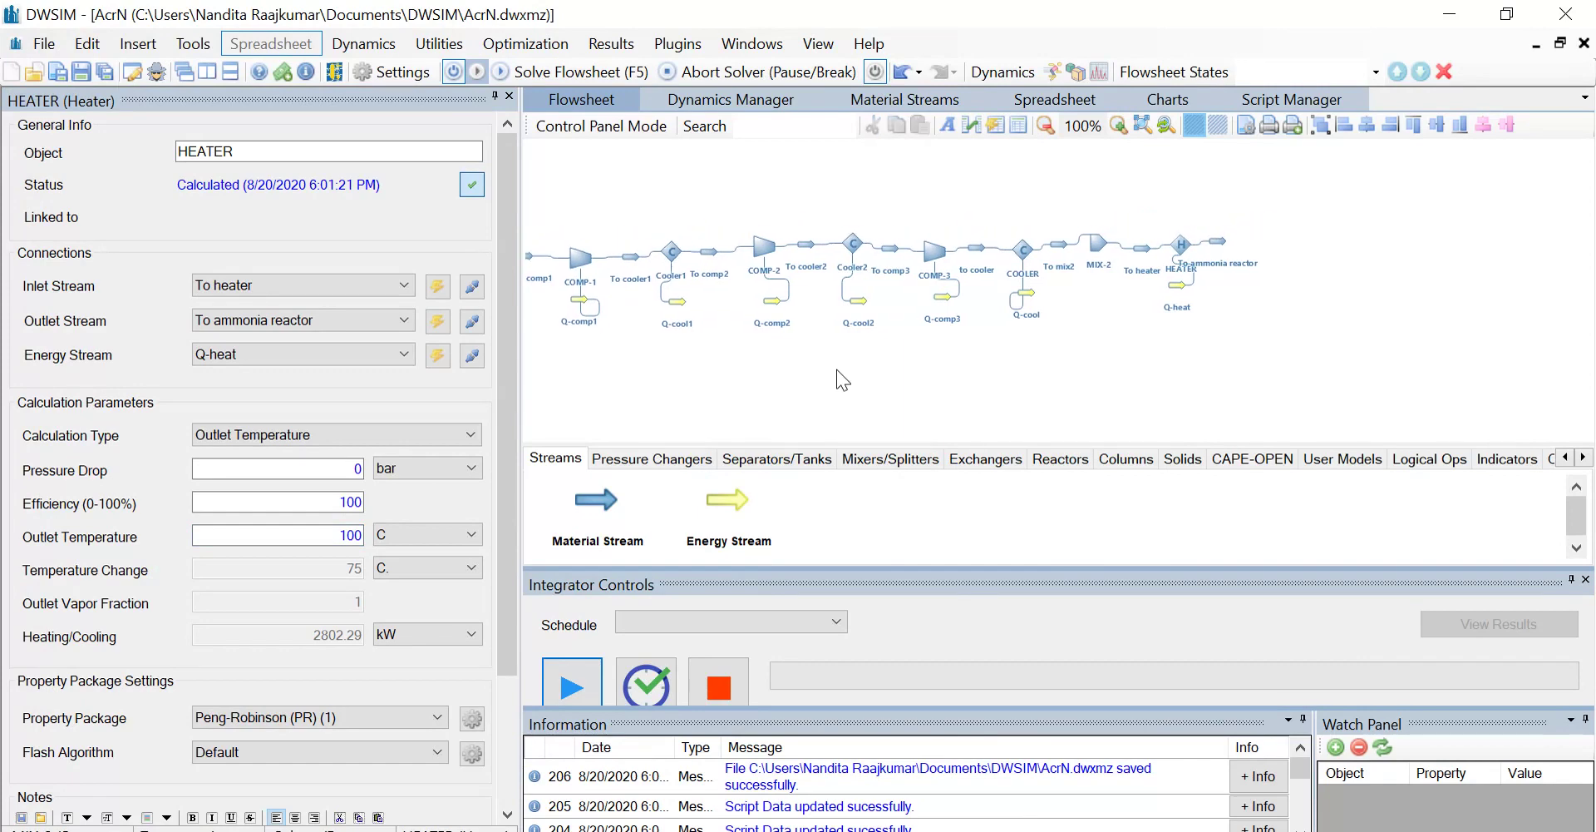
left_click(1060, 458)
left_click_drag(592, 497, 1285, 244)
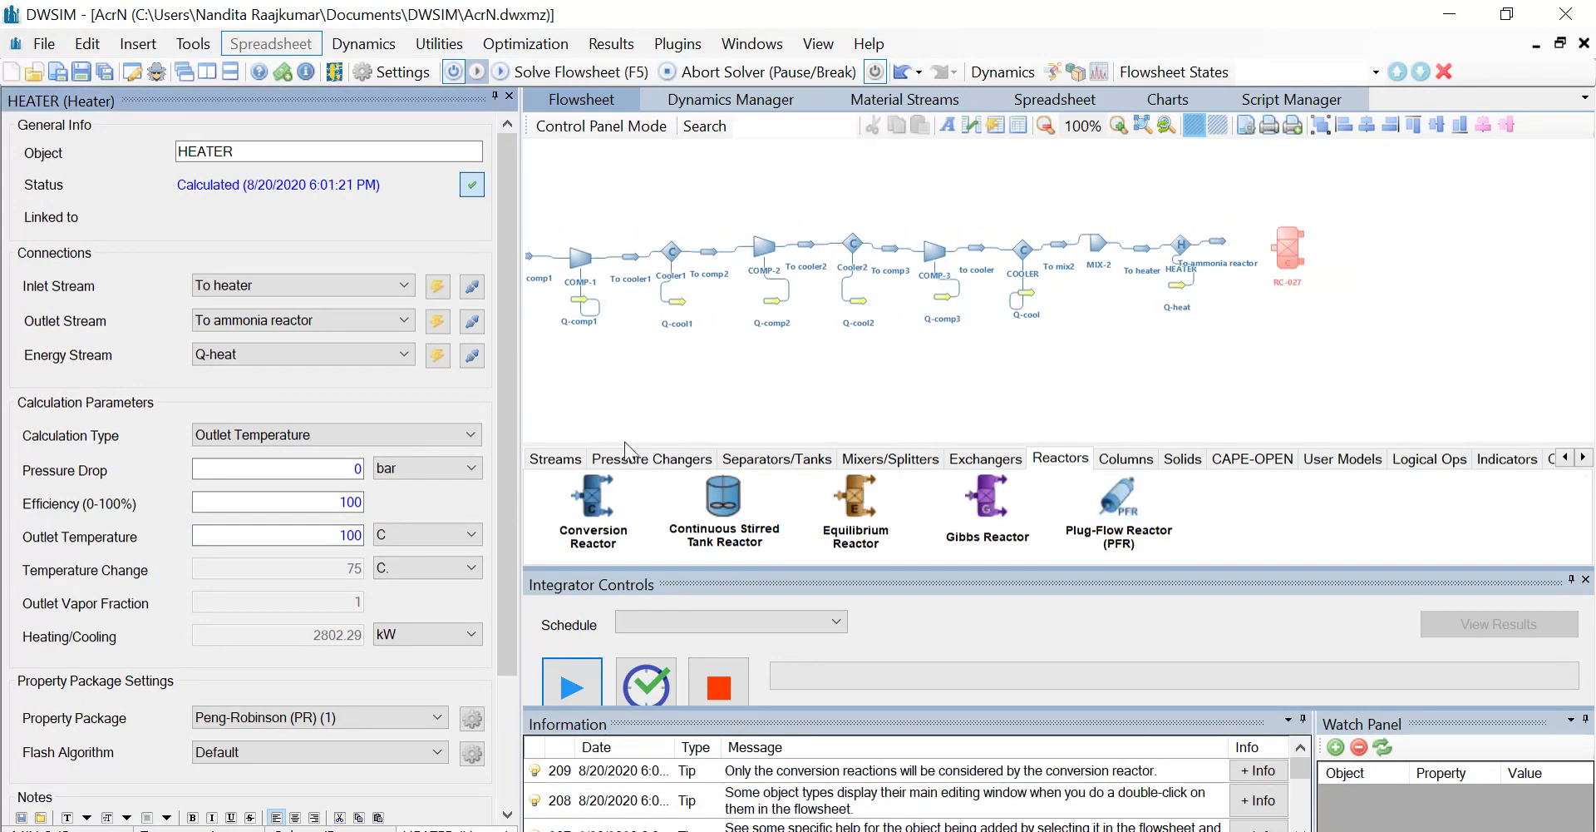
left_click(558, 463)
left_click_drag(601, 491, 1322, 188)
left_click_drag(612, 492, 1328, 284)
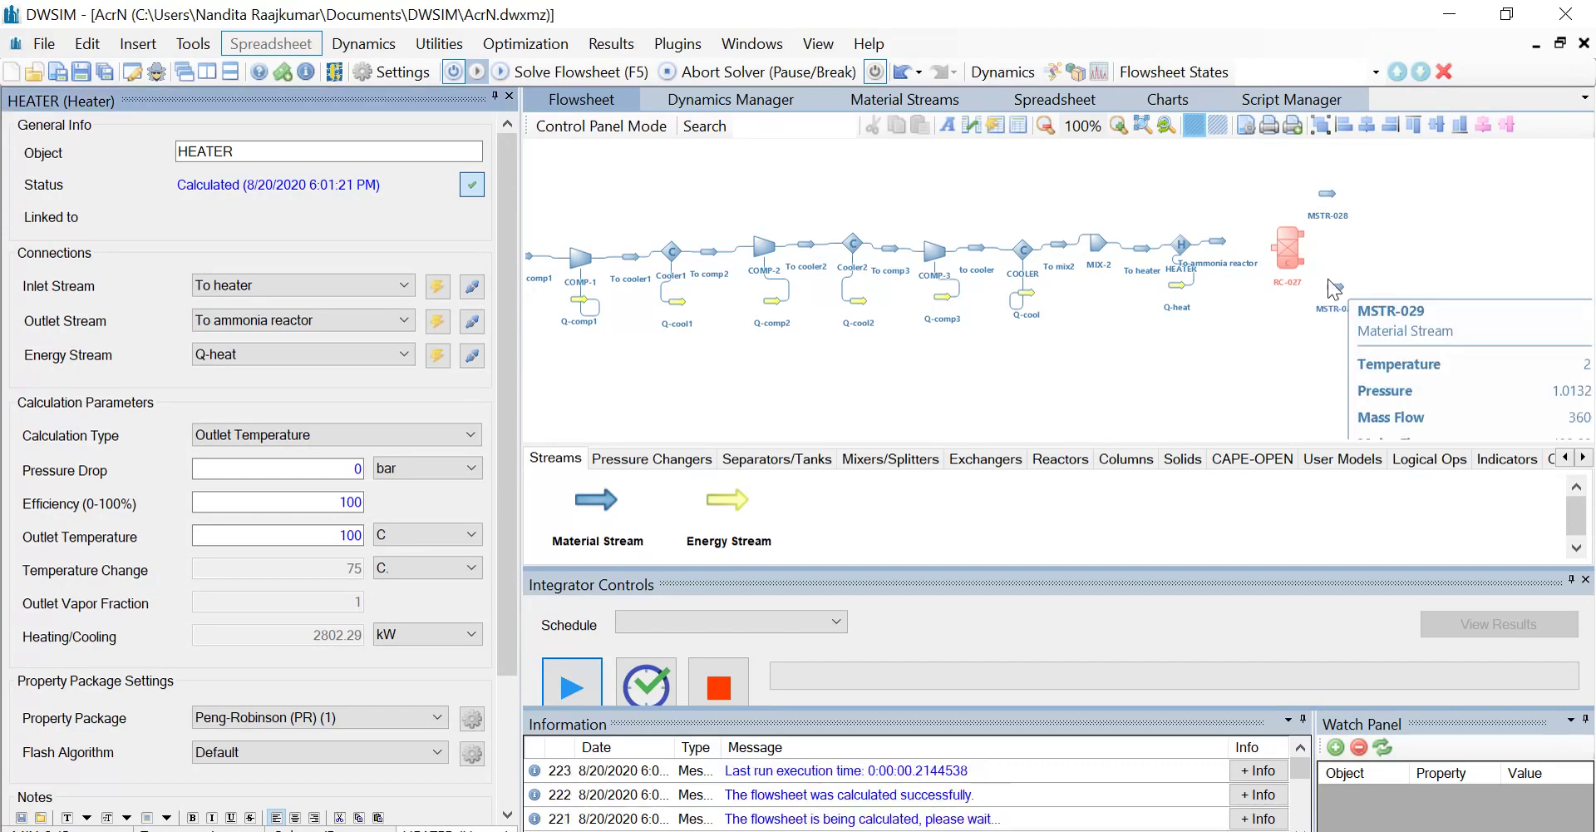
left_click_drag(723, 501, 1269, 313)
- Rename stream MSTR-028 to 'Vapor to cooler'
left_click(1333, 202)
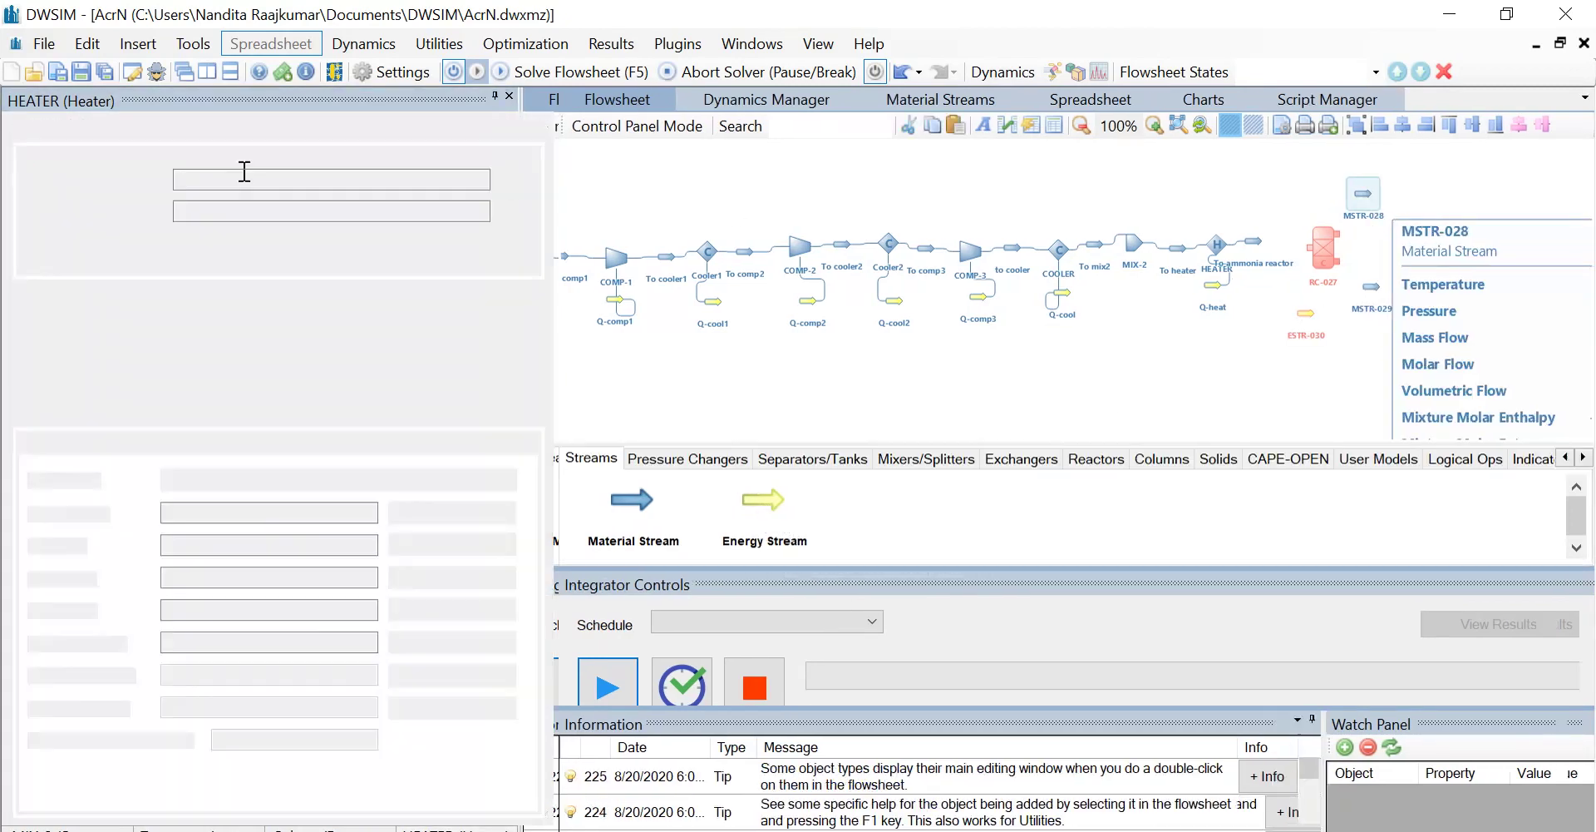
left_click_drag(242, 179, 6, 215)
type("V")
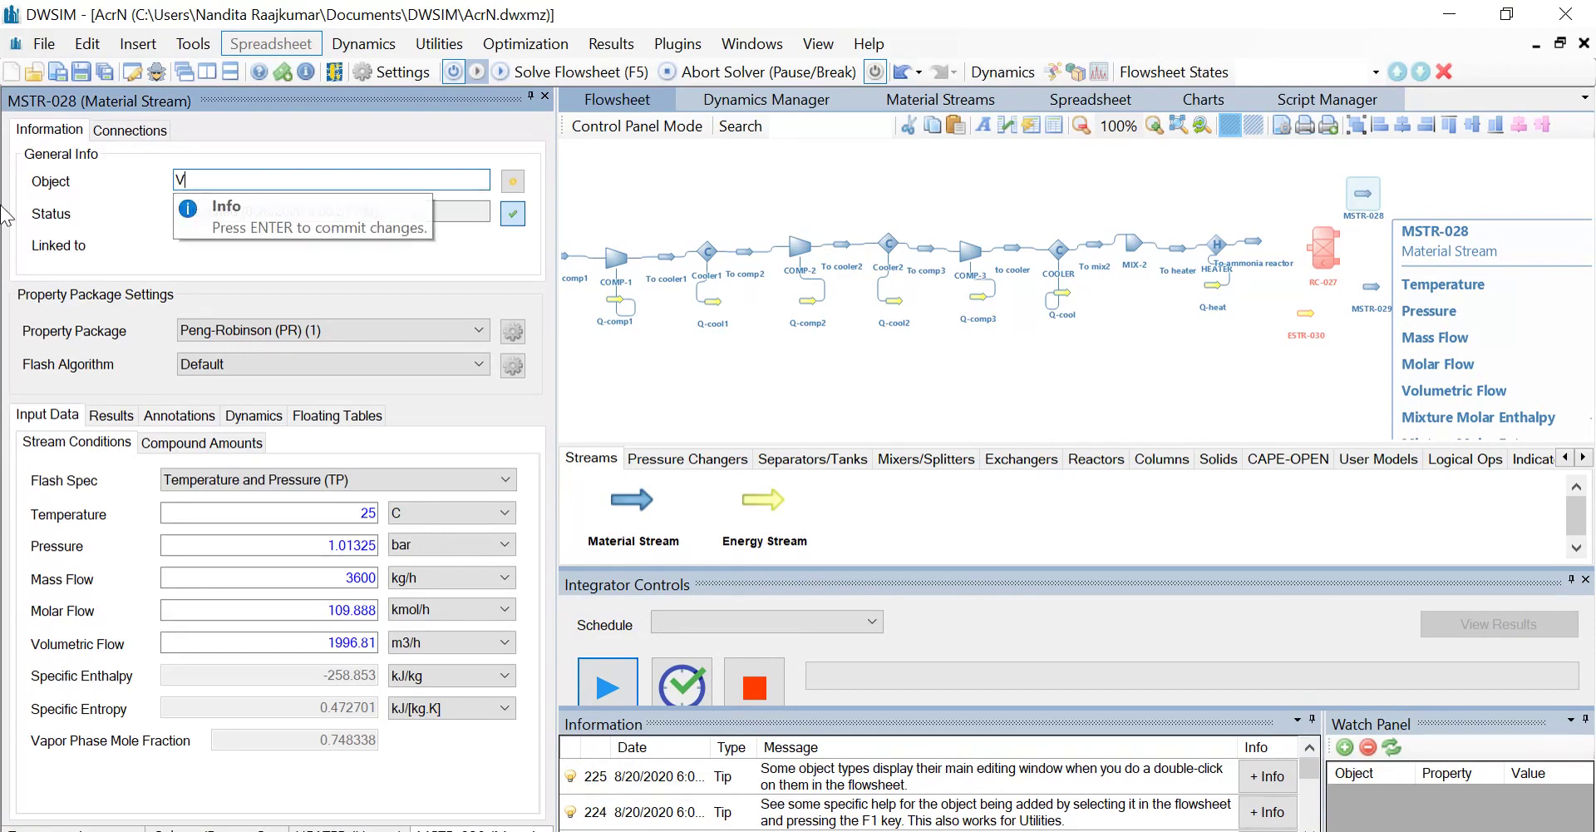
type("apor to cooler")
key("Return")
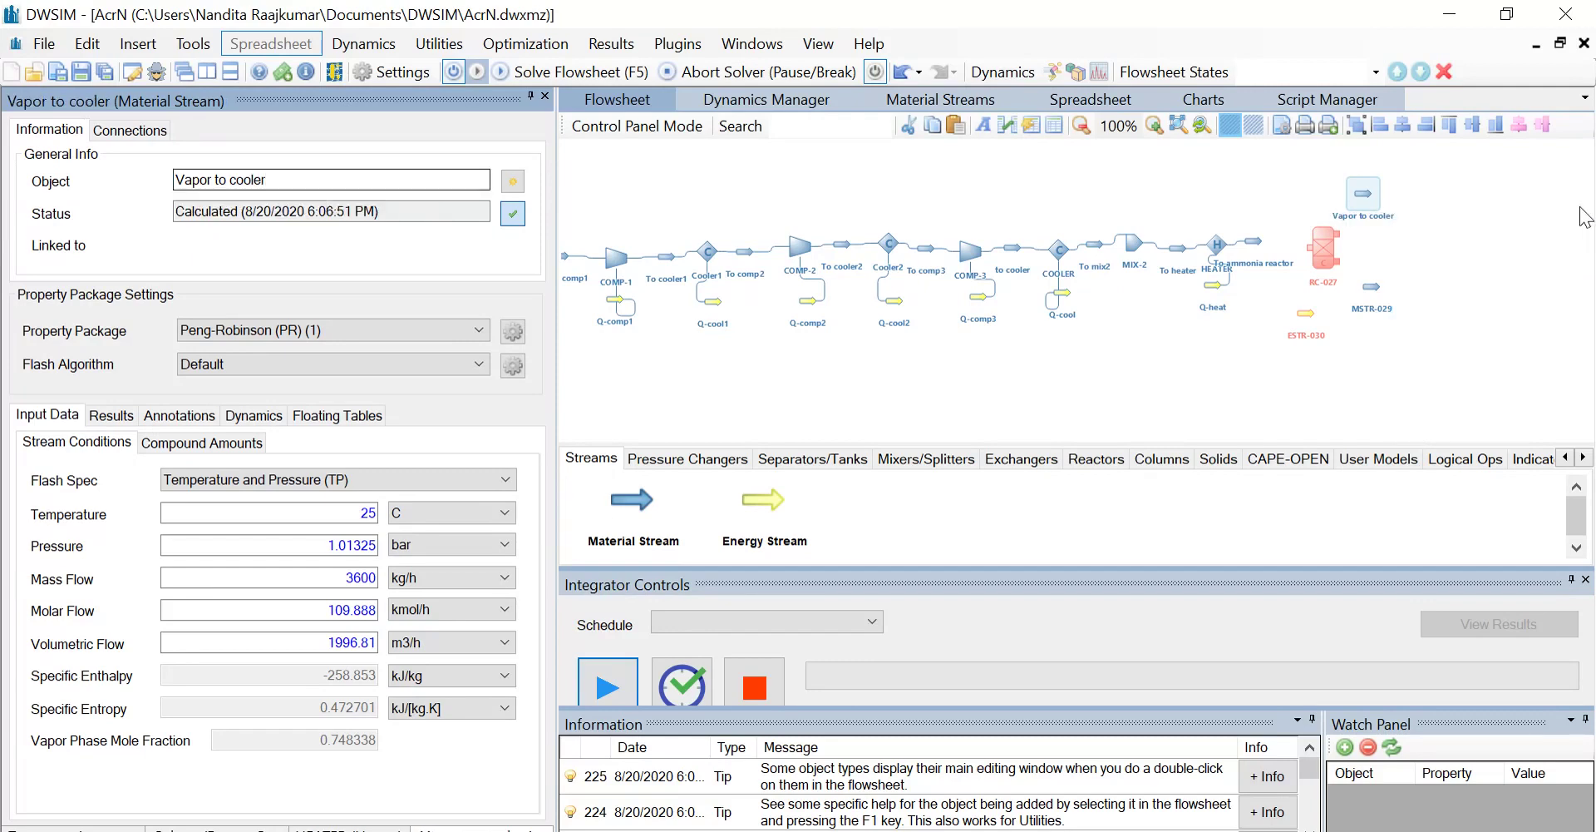
- Rename MSTR-029 to 'Liq out' and energy stream ESTR-030 to 'Q-RE'
left_click(1402, 305)
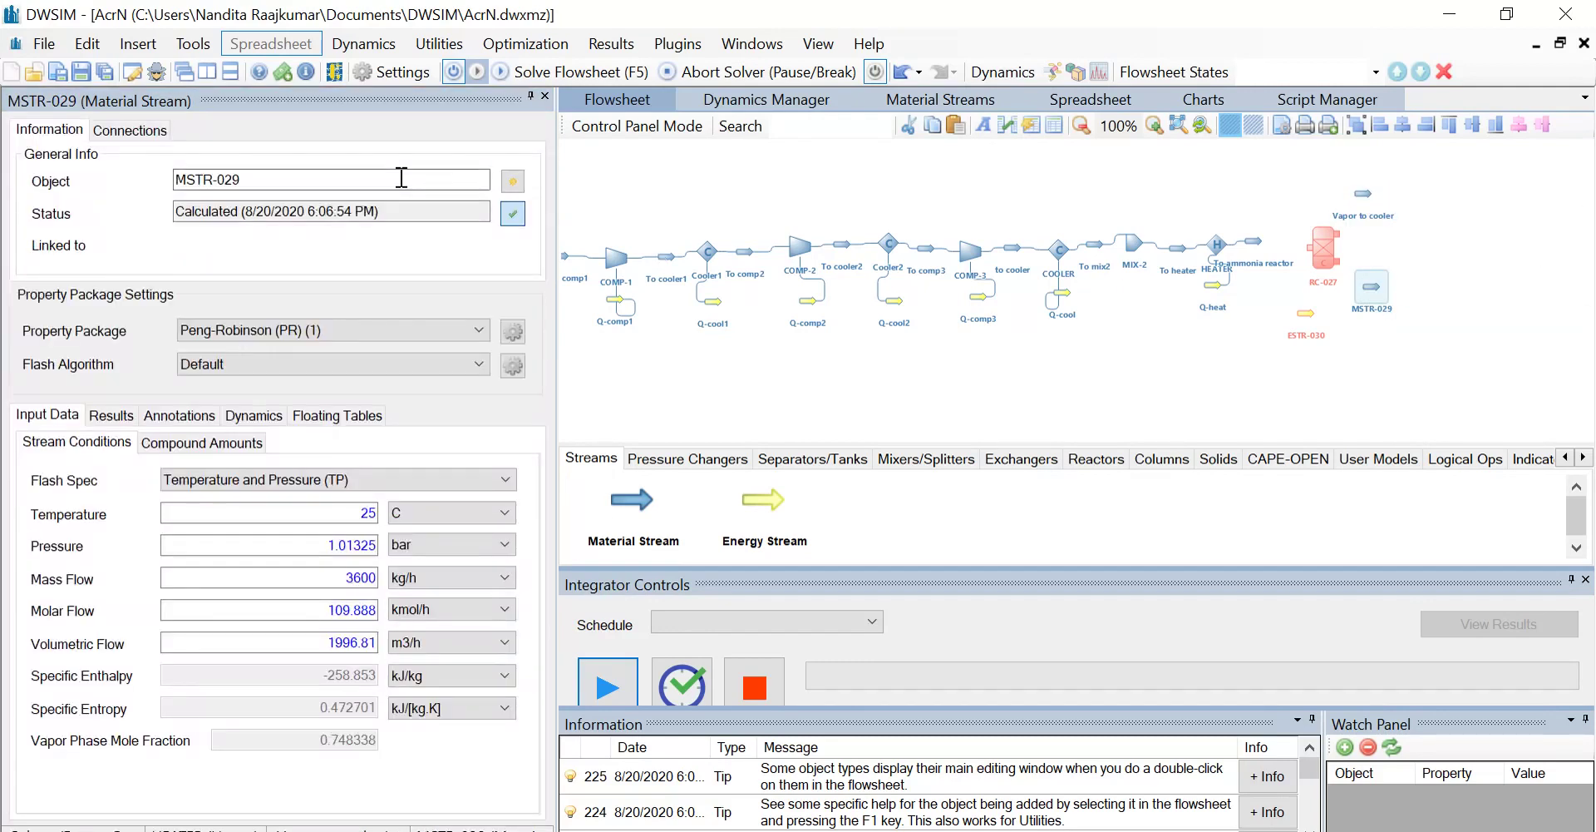
left_click_drag(350, 178, 75, 214)
type("Liq out")
key("Return")
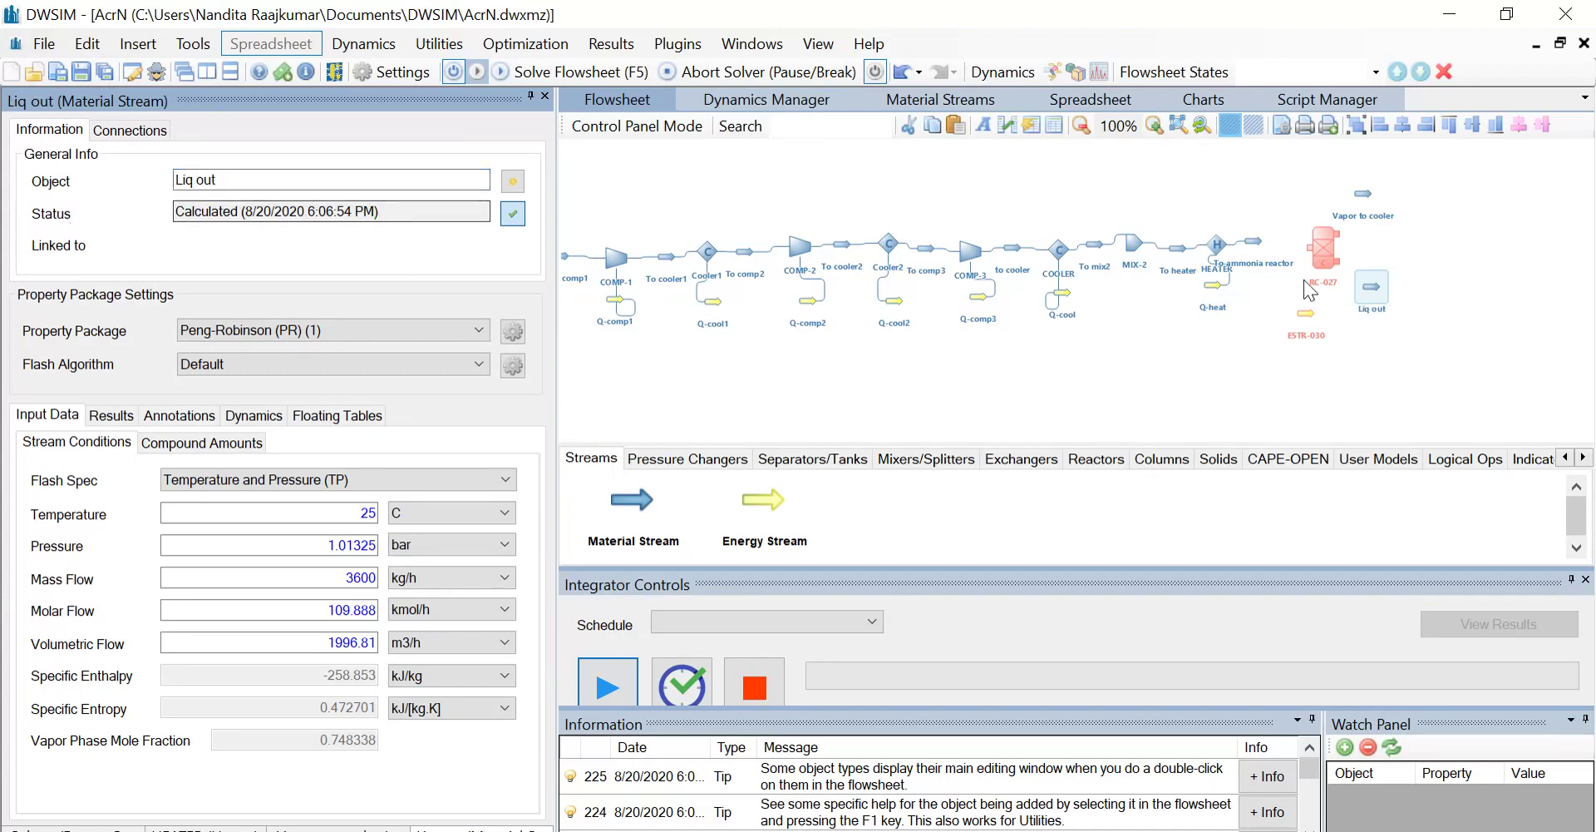
left_click(1308, 312)
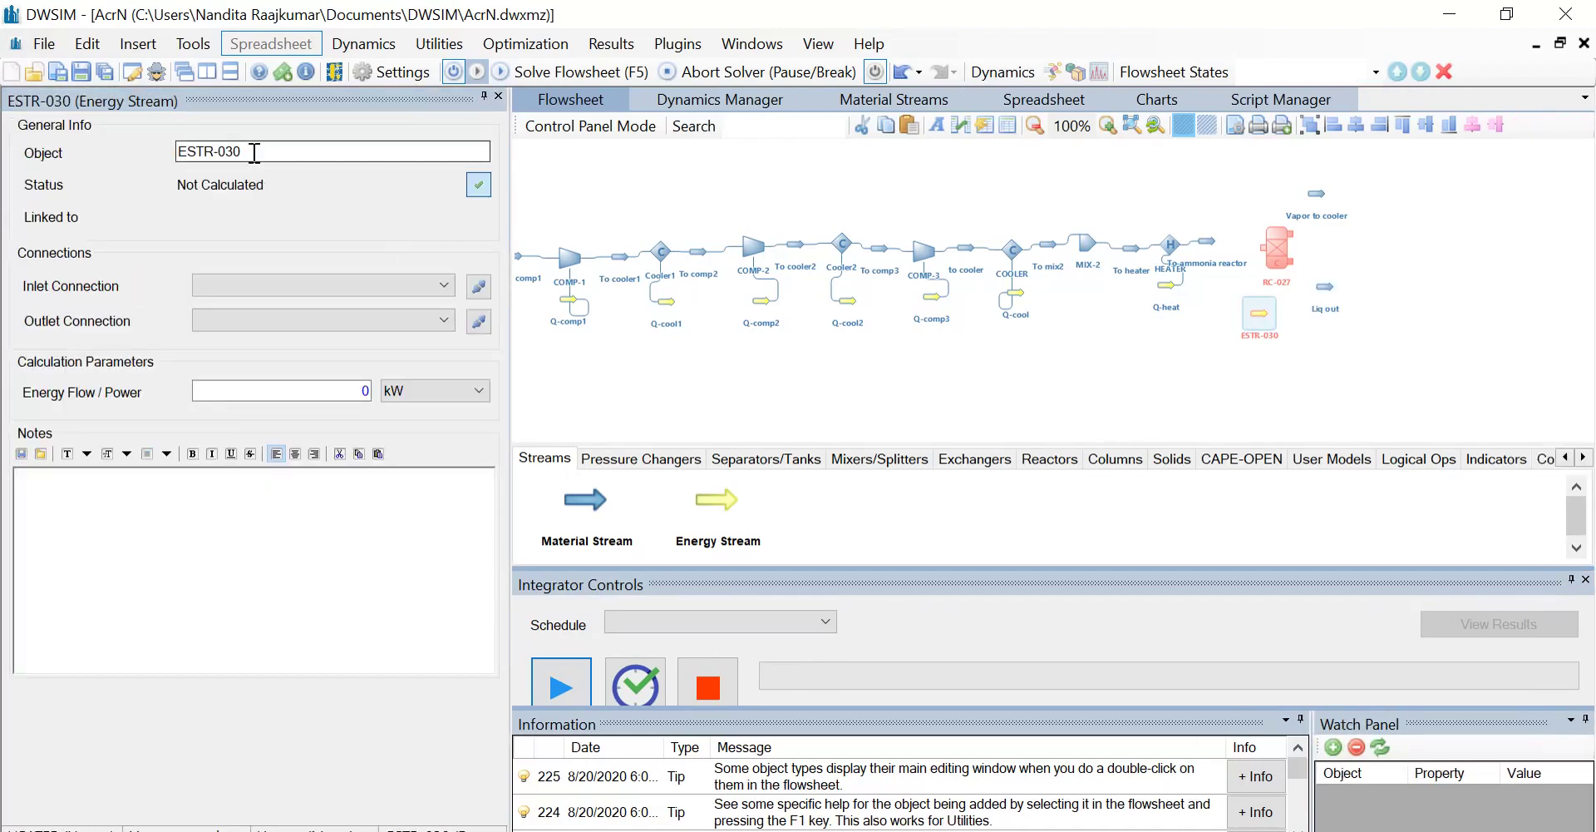
left_click_drag(254, 153, 6, 198)
type("Q-RE")
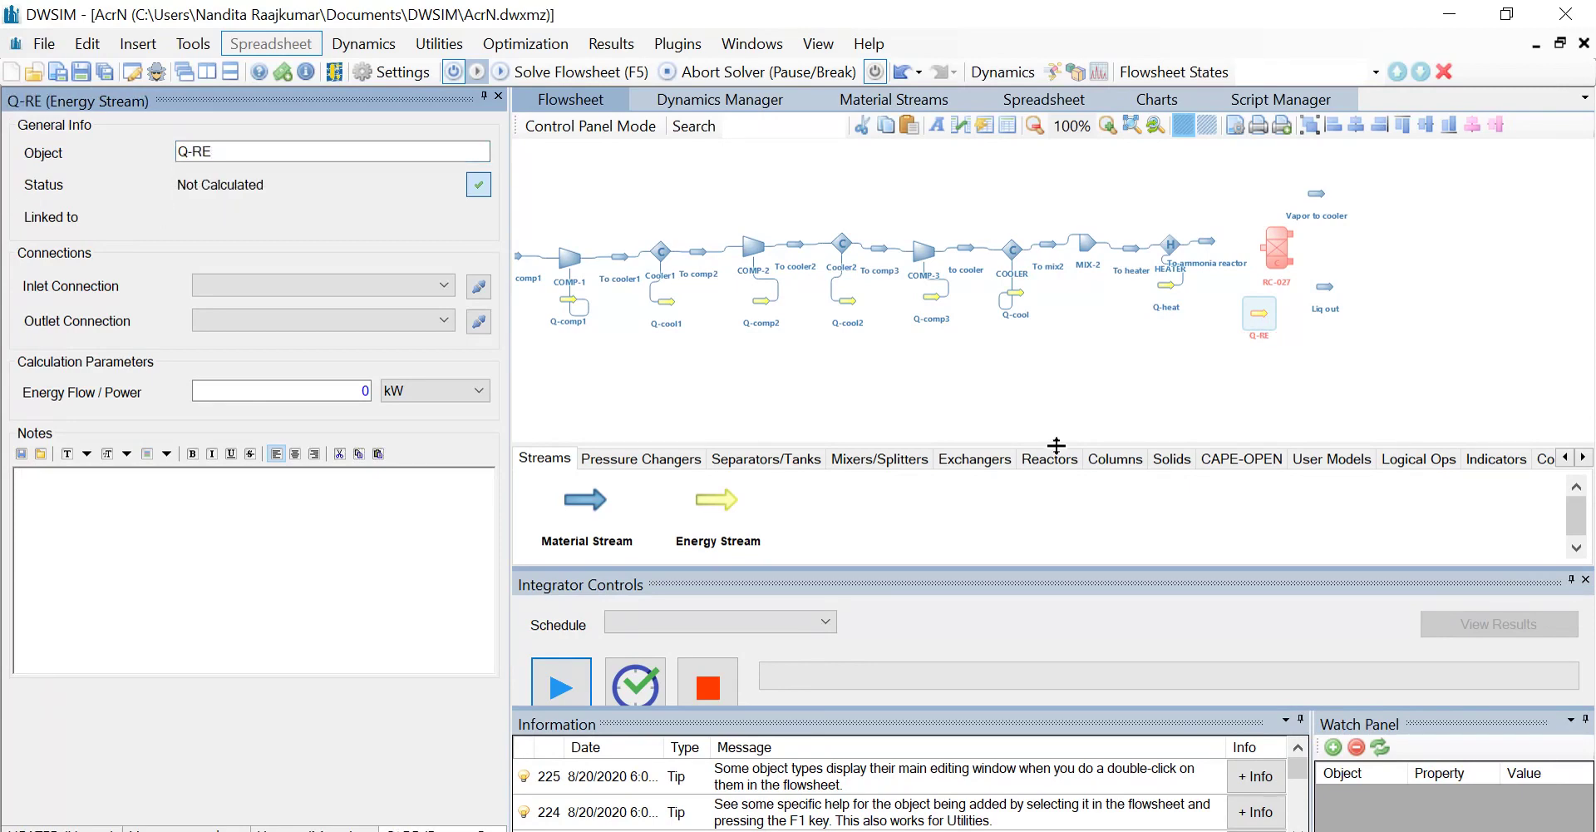
left_click(1284, 247)
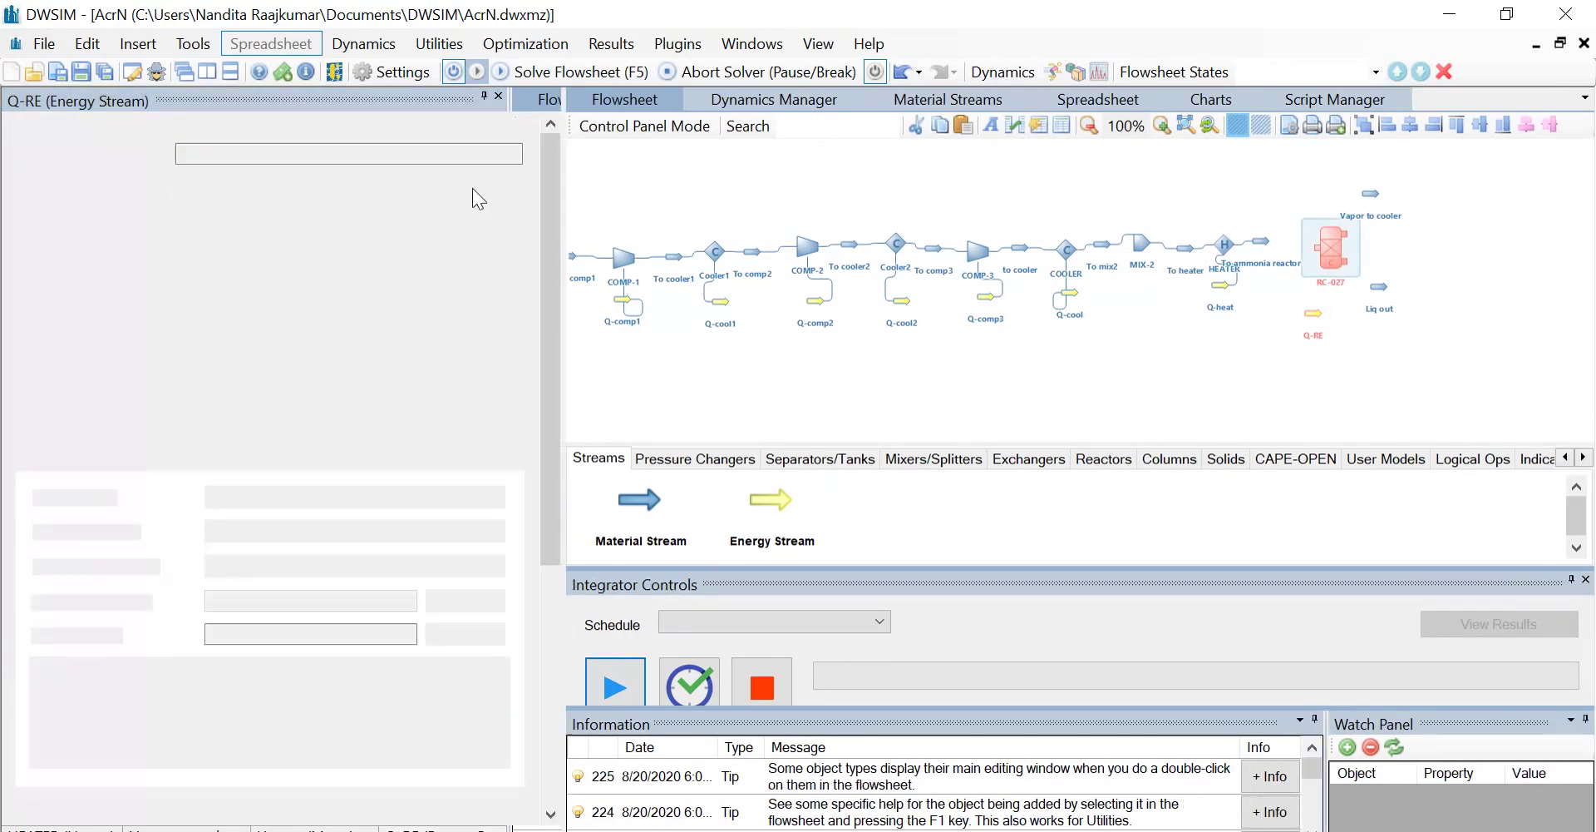
- Rename the reactor to 'Ammonia reactor' and feed it from To ammonia reactor
left_click(292, 153)
type("A")
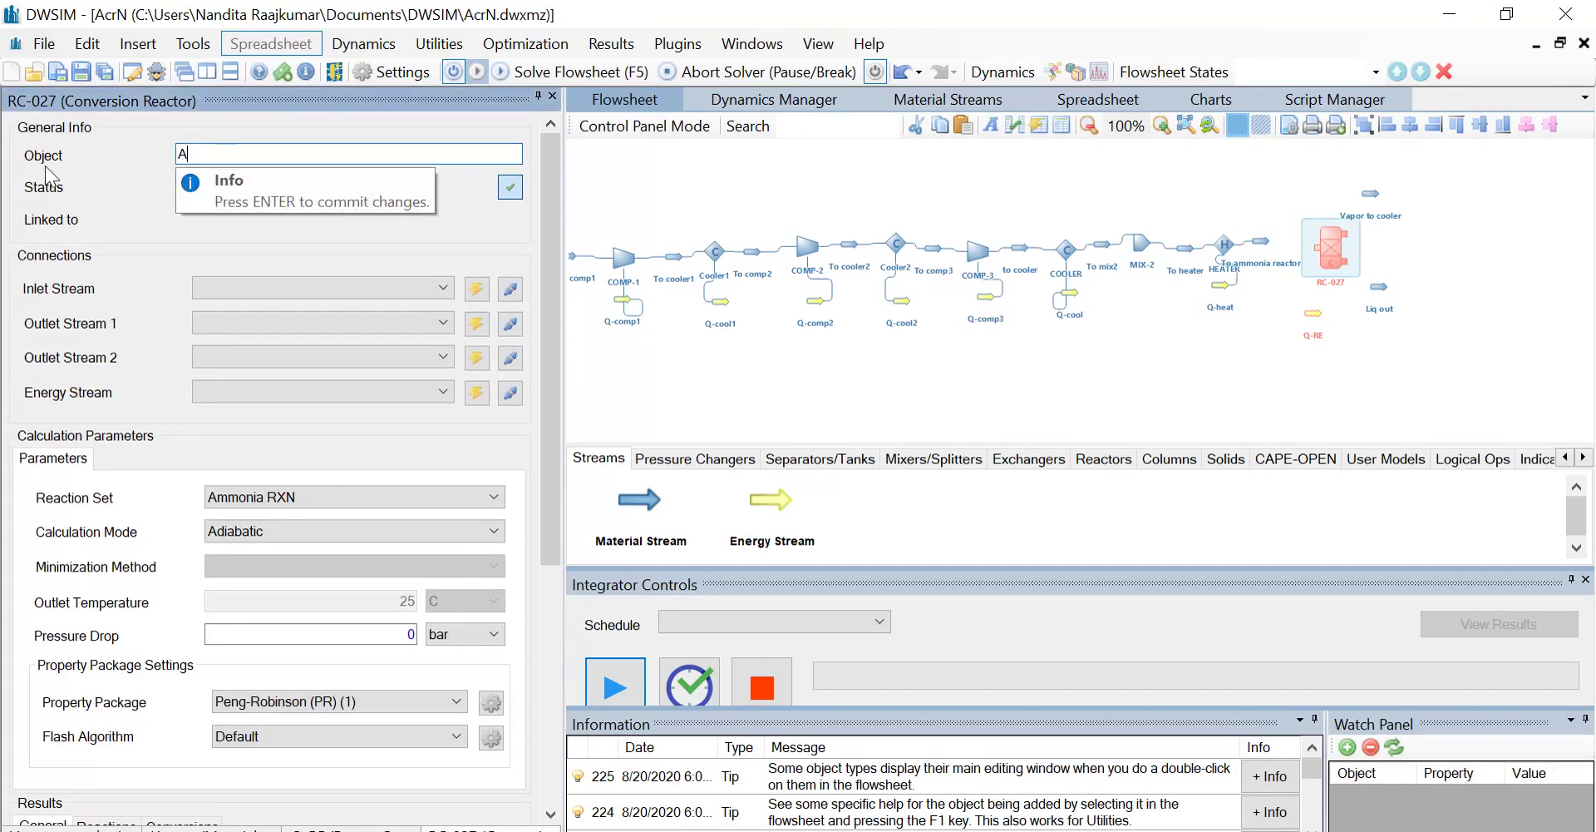
type("mmonia reactor")
key("Return")
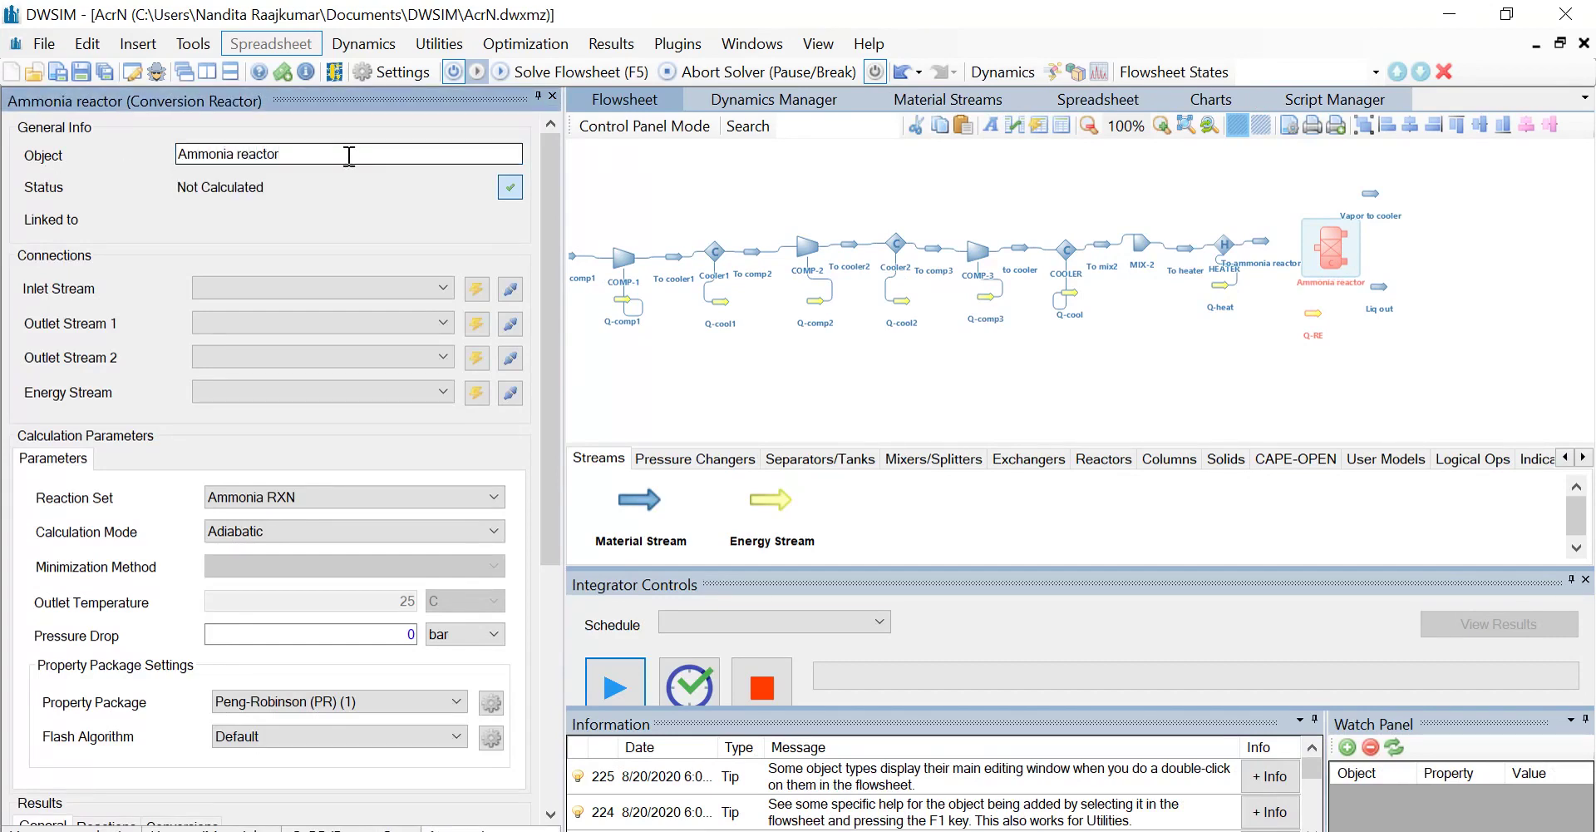
left_click(436, 288)
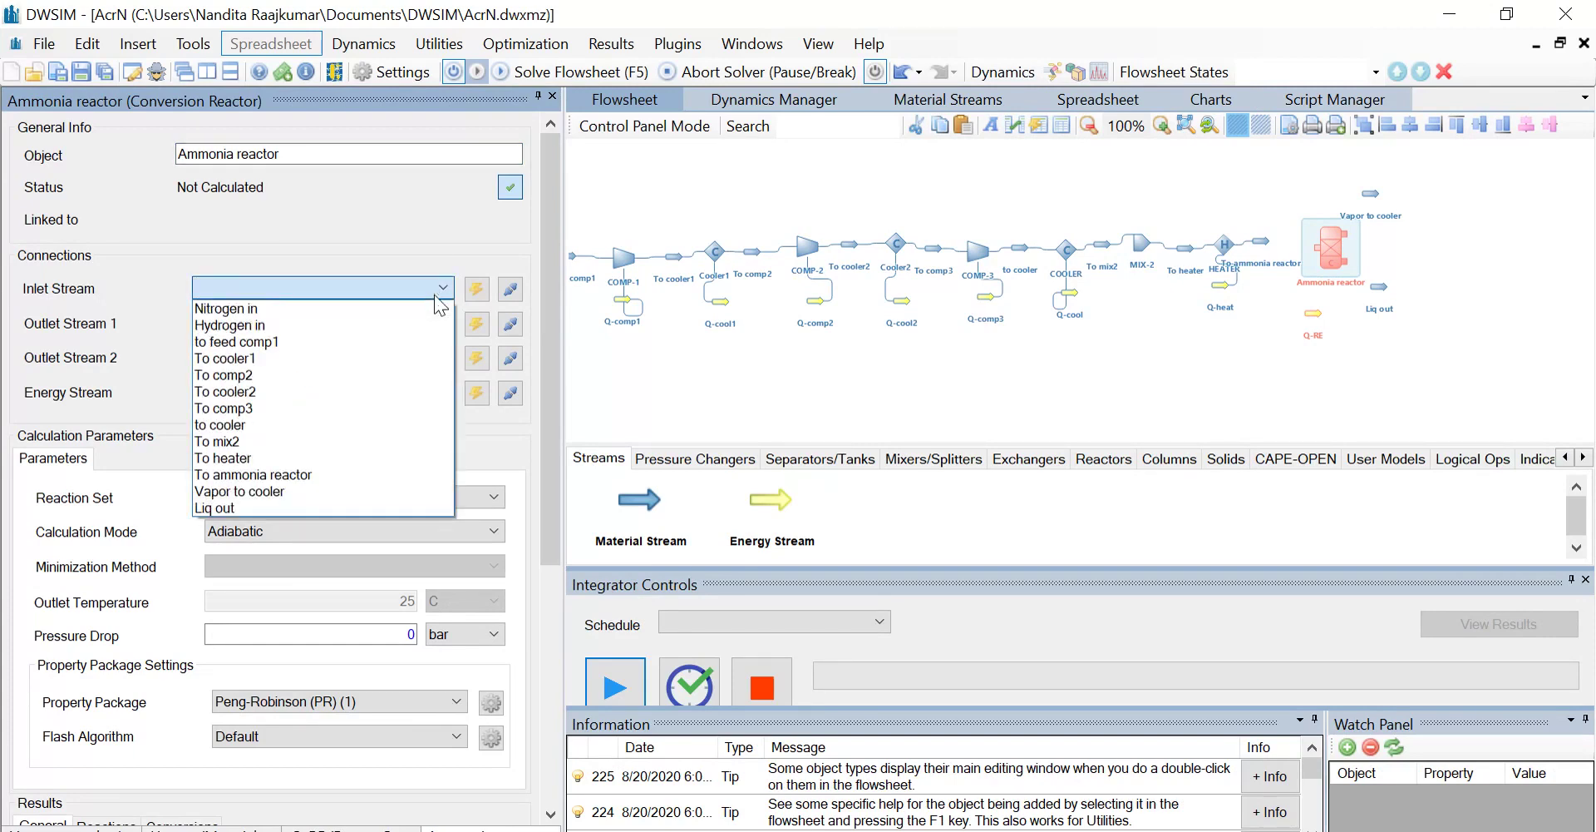
left_click(283, 473)
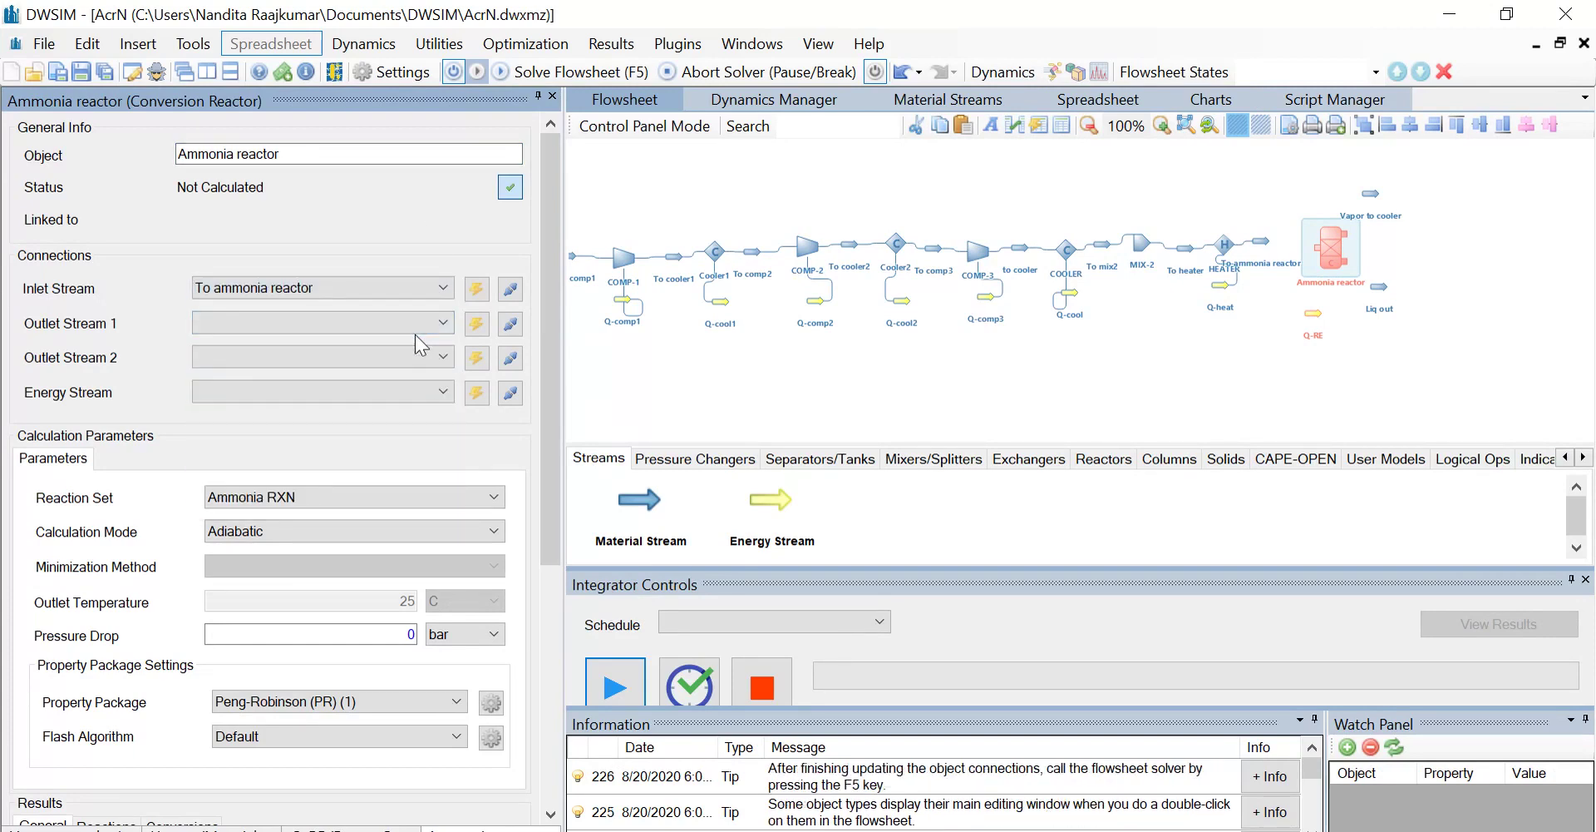
- Connect the reactor outlets to Vapor to cooler and Liq out, with energy stream Q-RE
left_click(411, 326)
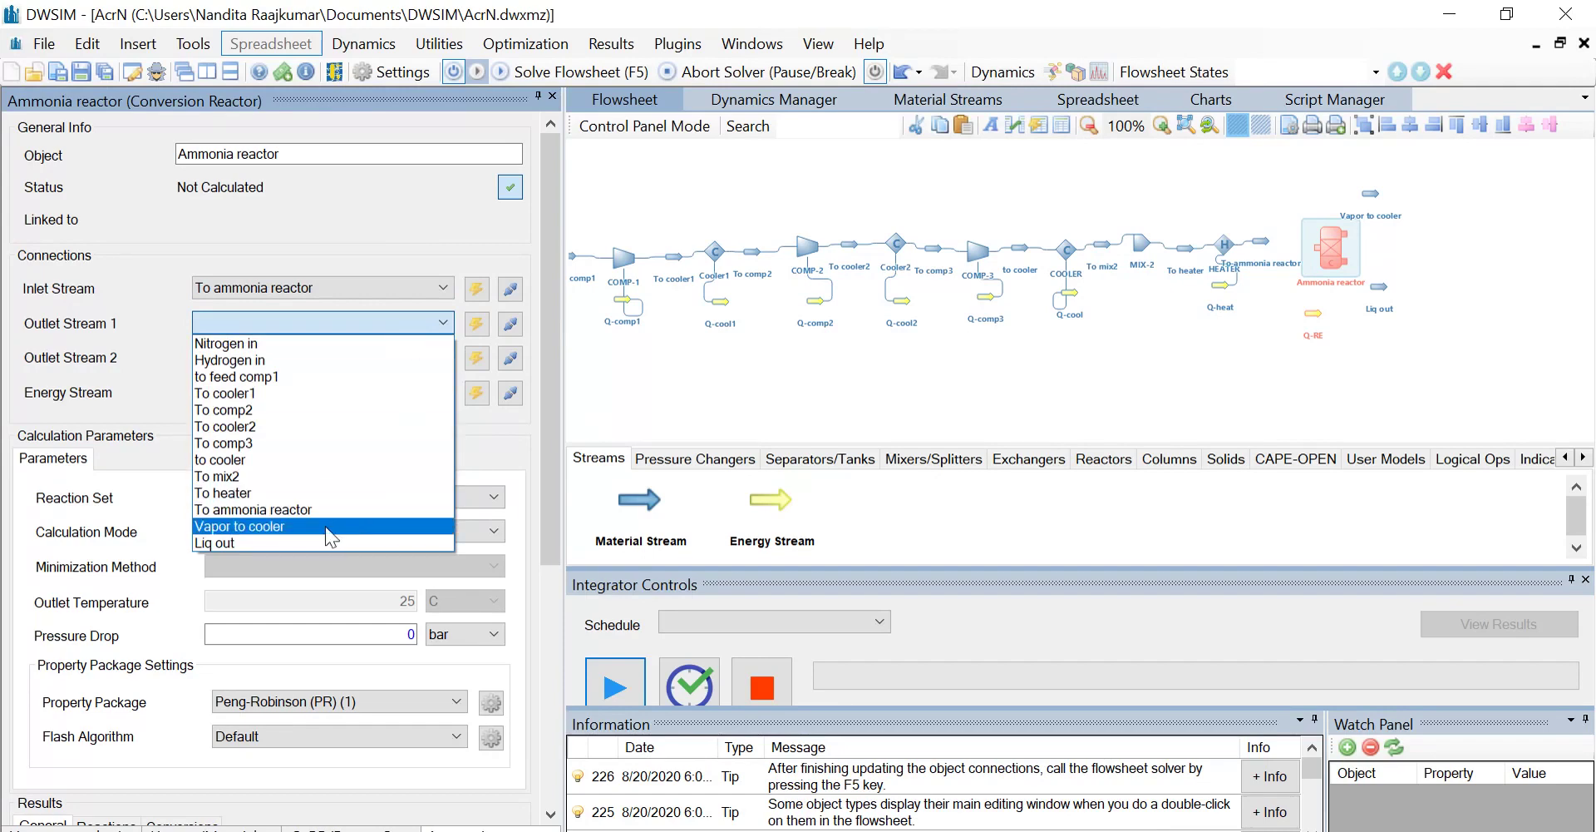
left_click(326, 525)
left_click(410, 362)
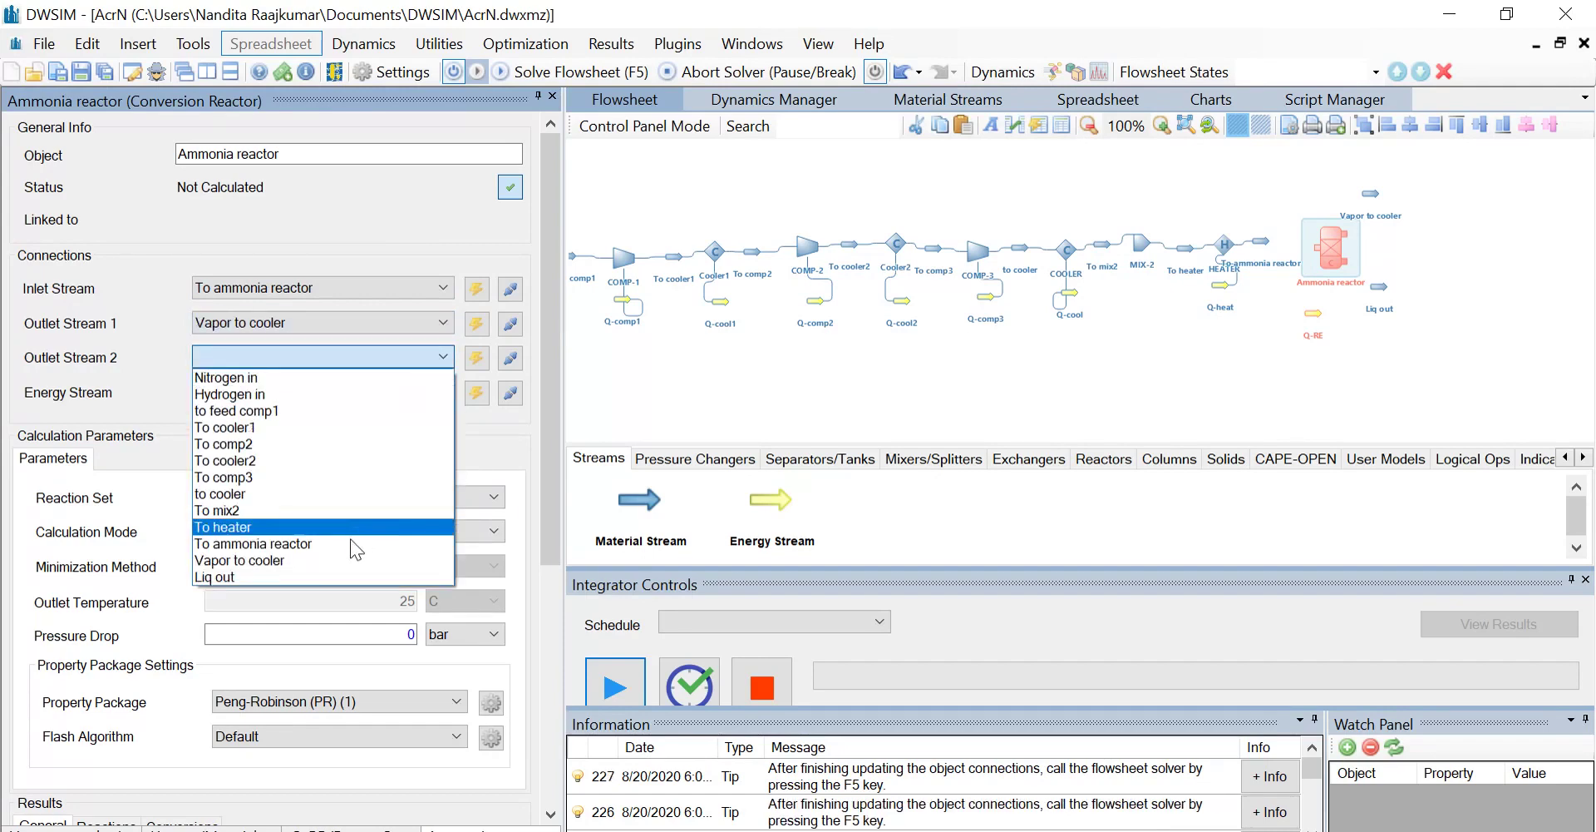
left_click(321, 576)
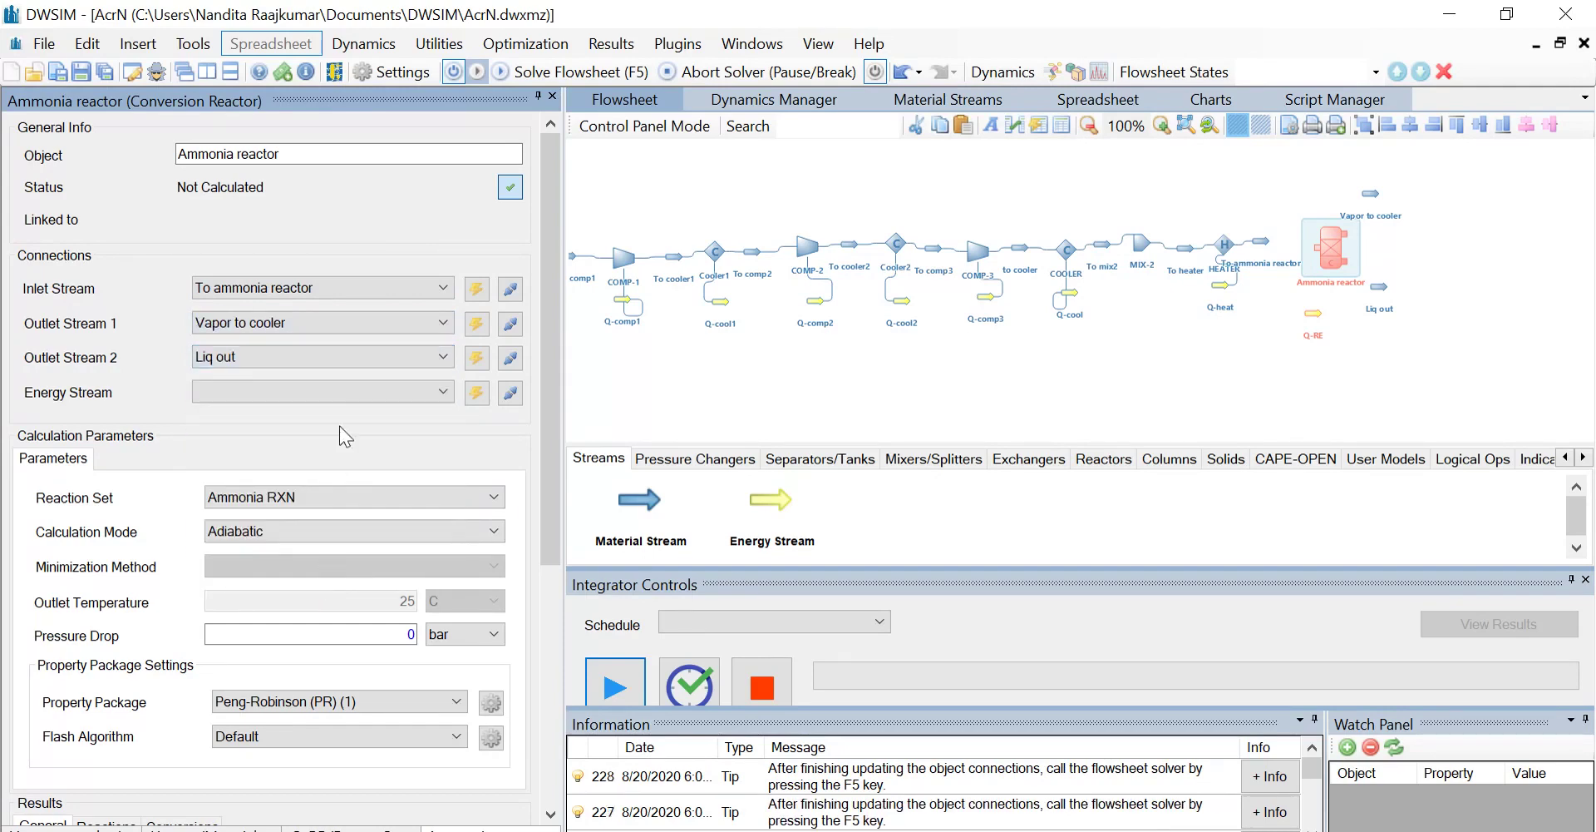
left_click(369, 384)
left_click(297, 526)
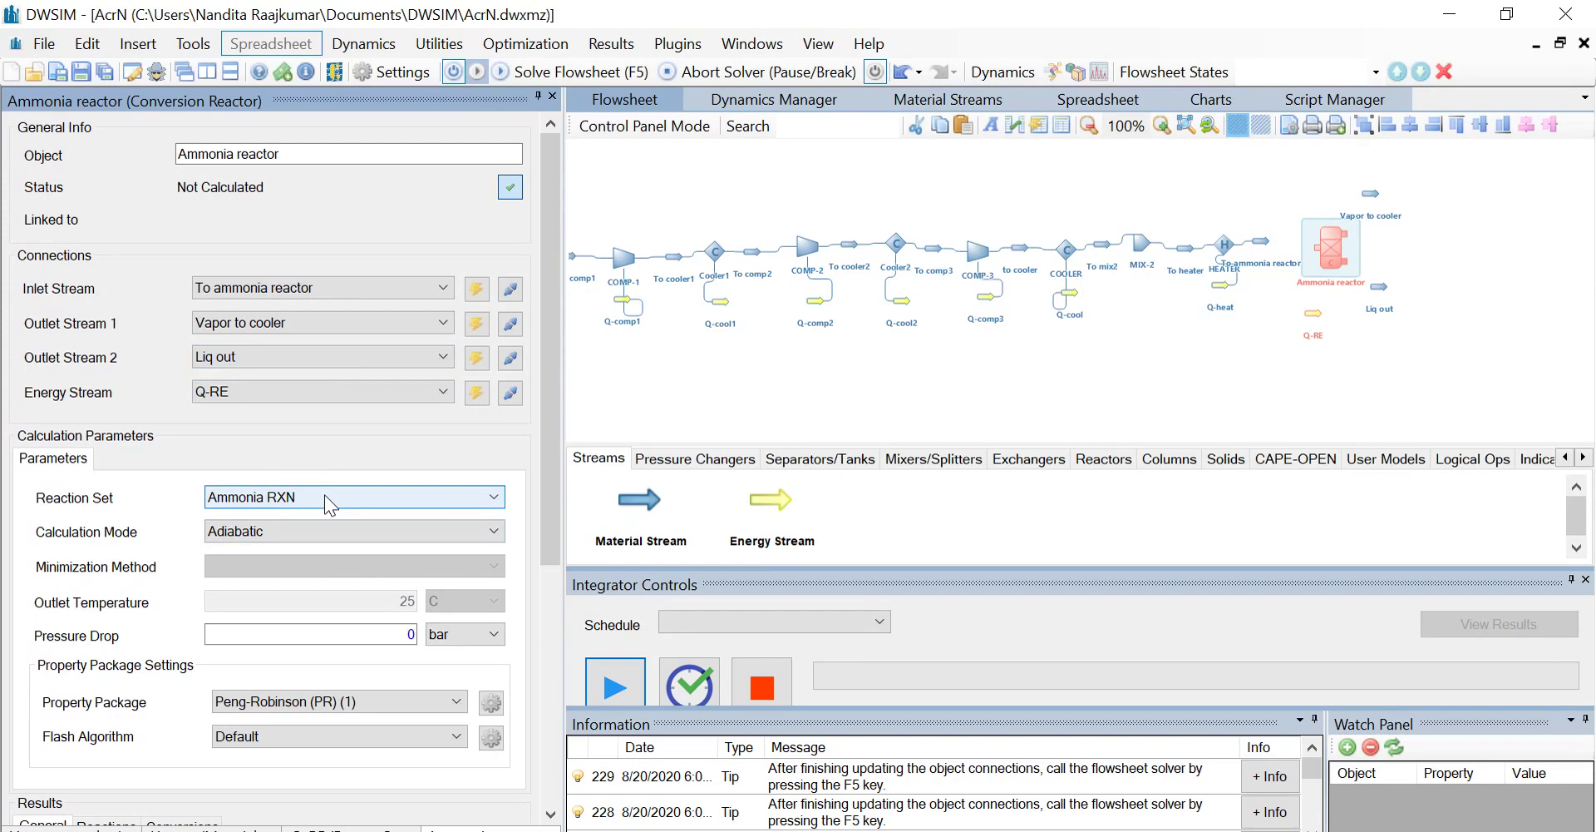
- Set the reactor to a defined outlet temperature of 450 C and save
left_click(366, 532)
left_click(350, 584)
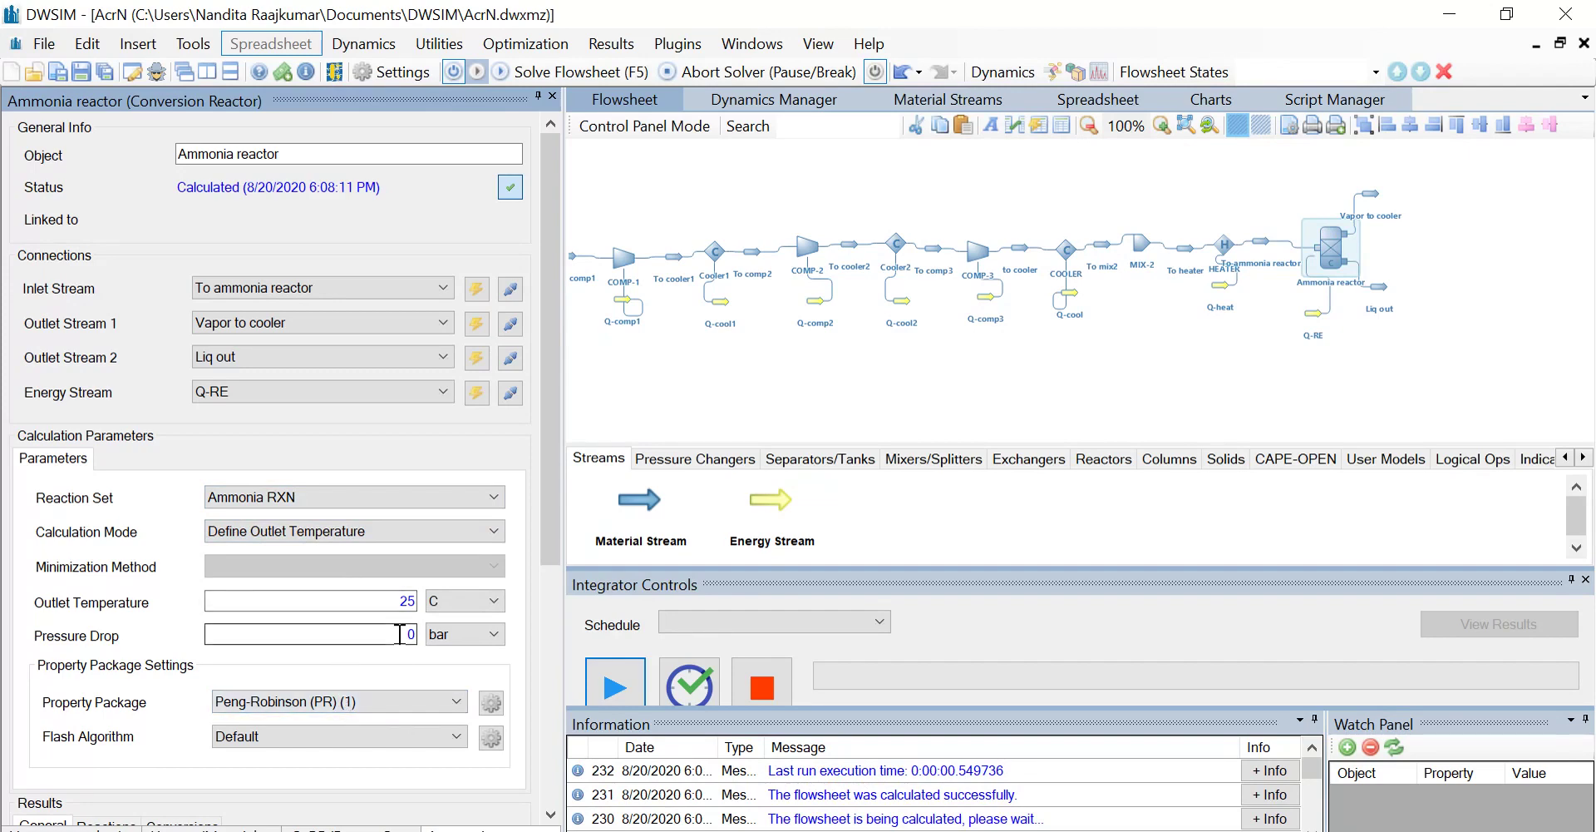
double_click(390, 603)
type("450")
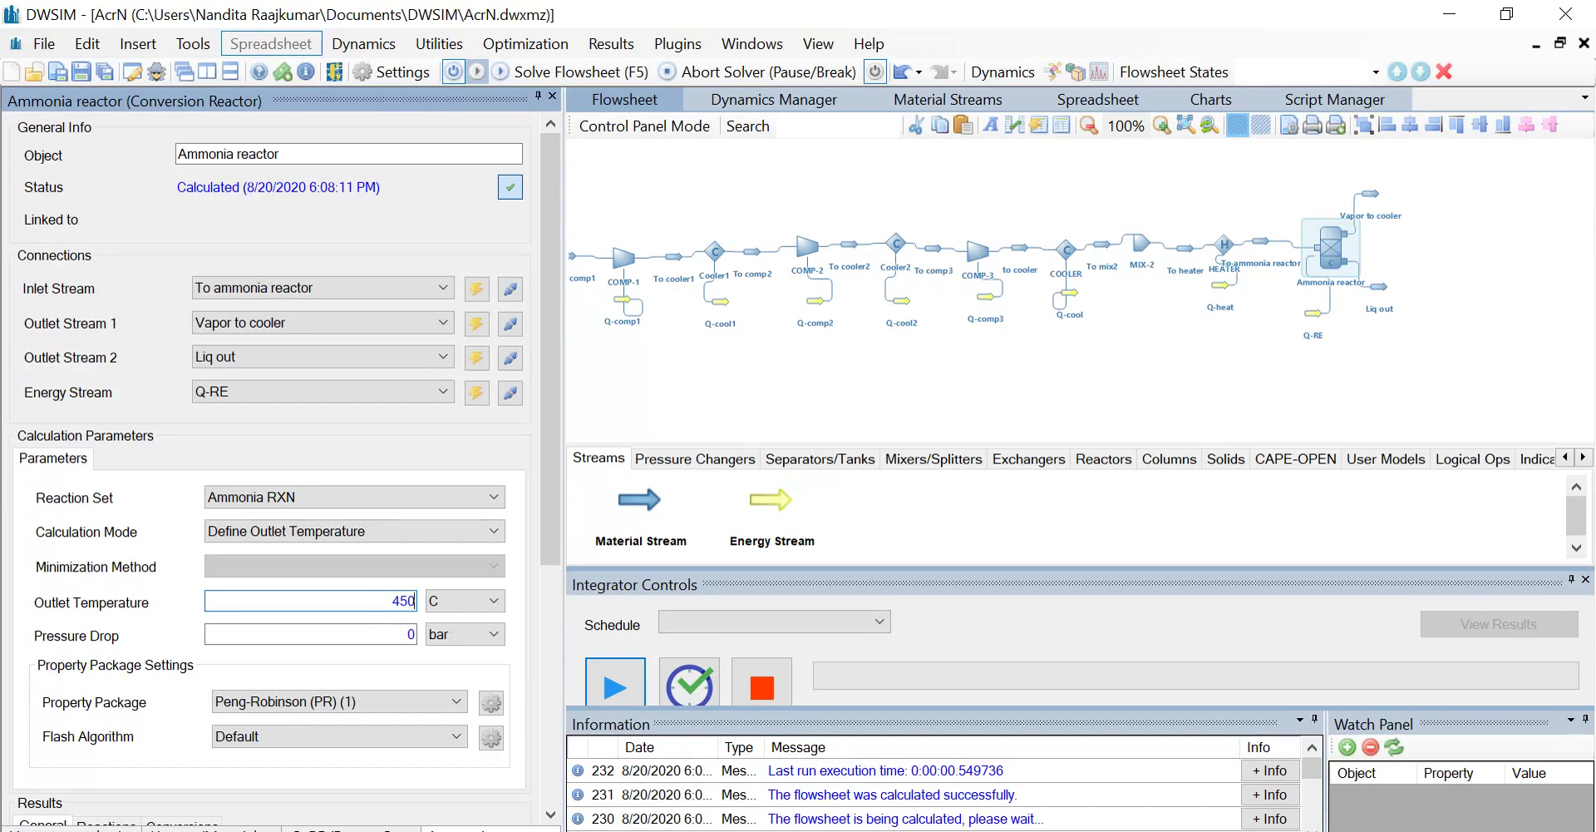
key("Return")
key("ctrl+s")
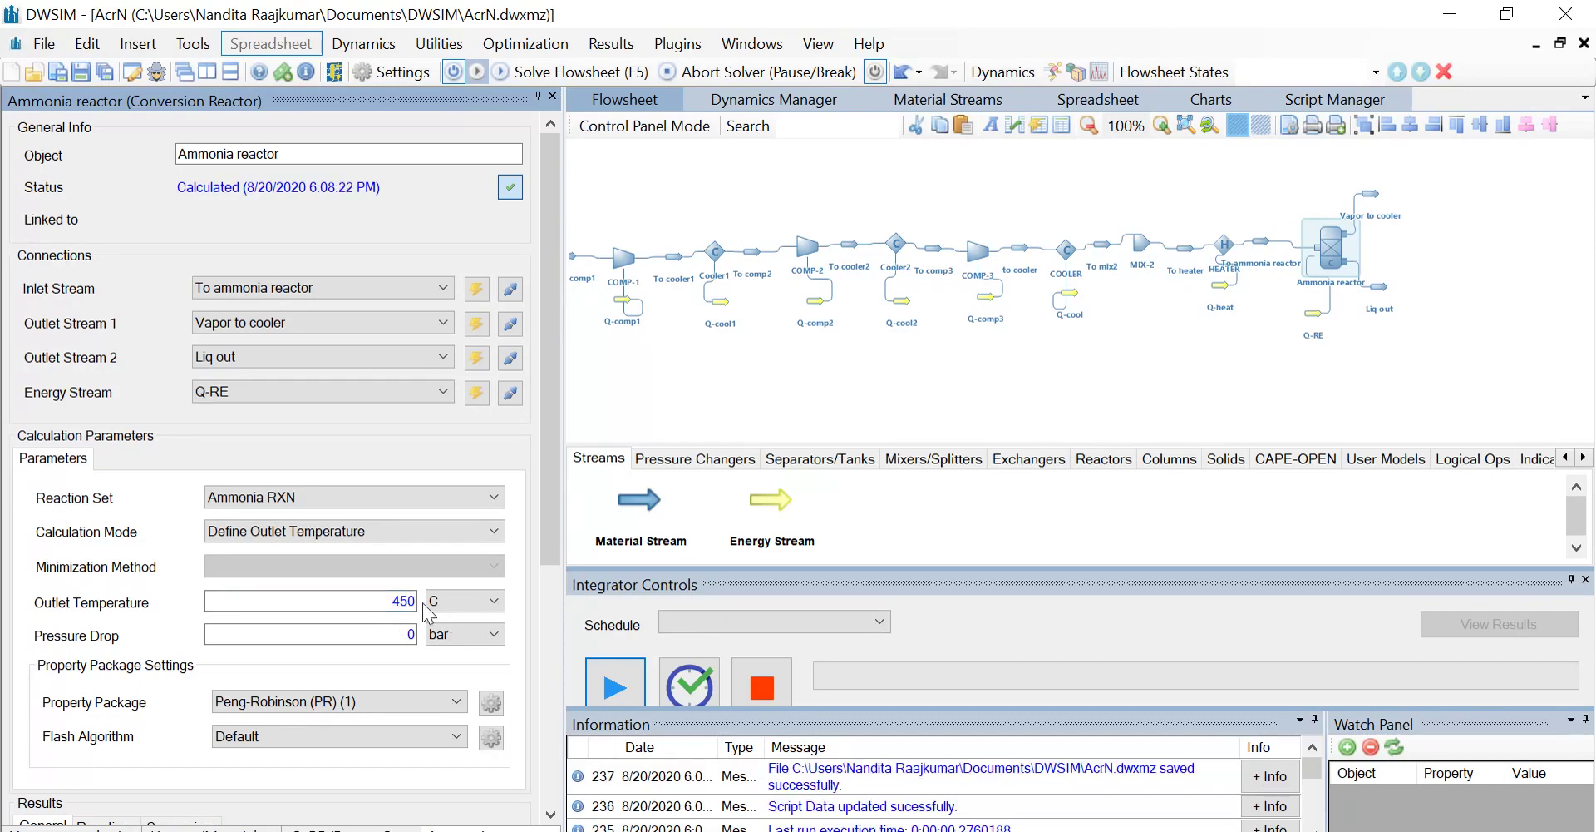
- Place a cooler right of the reactor with a material stream and an energy stream
left_click(1031, 460)
left_click_drag(636, 503, 1420, 190)
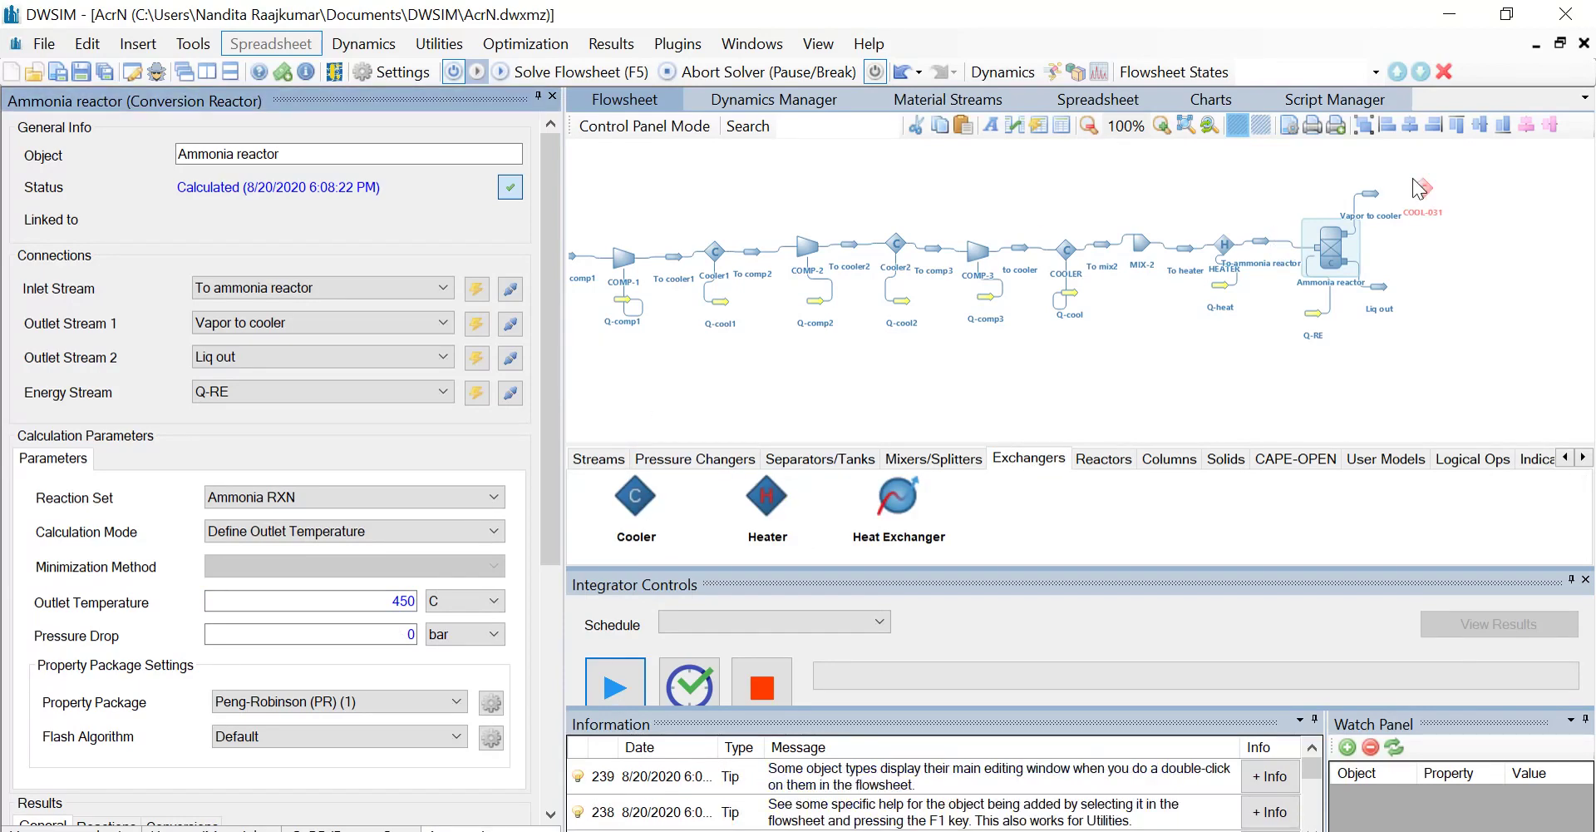
left_click(596, 460)
left_click_drag(639, 500, 1456, 178)
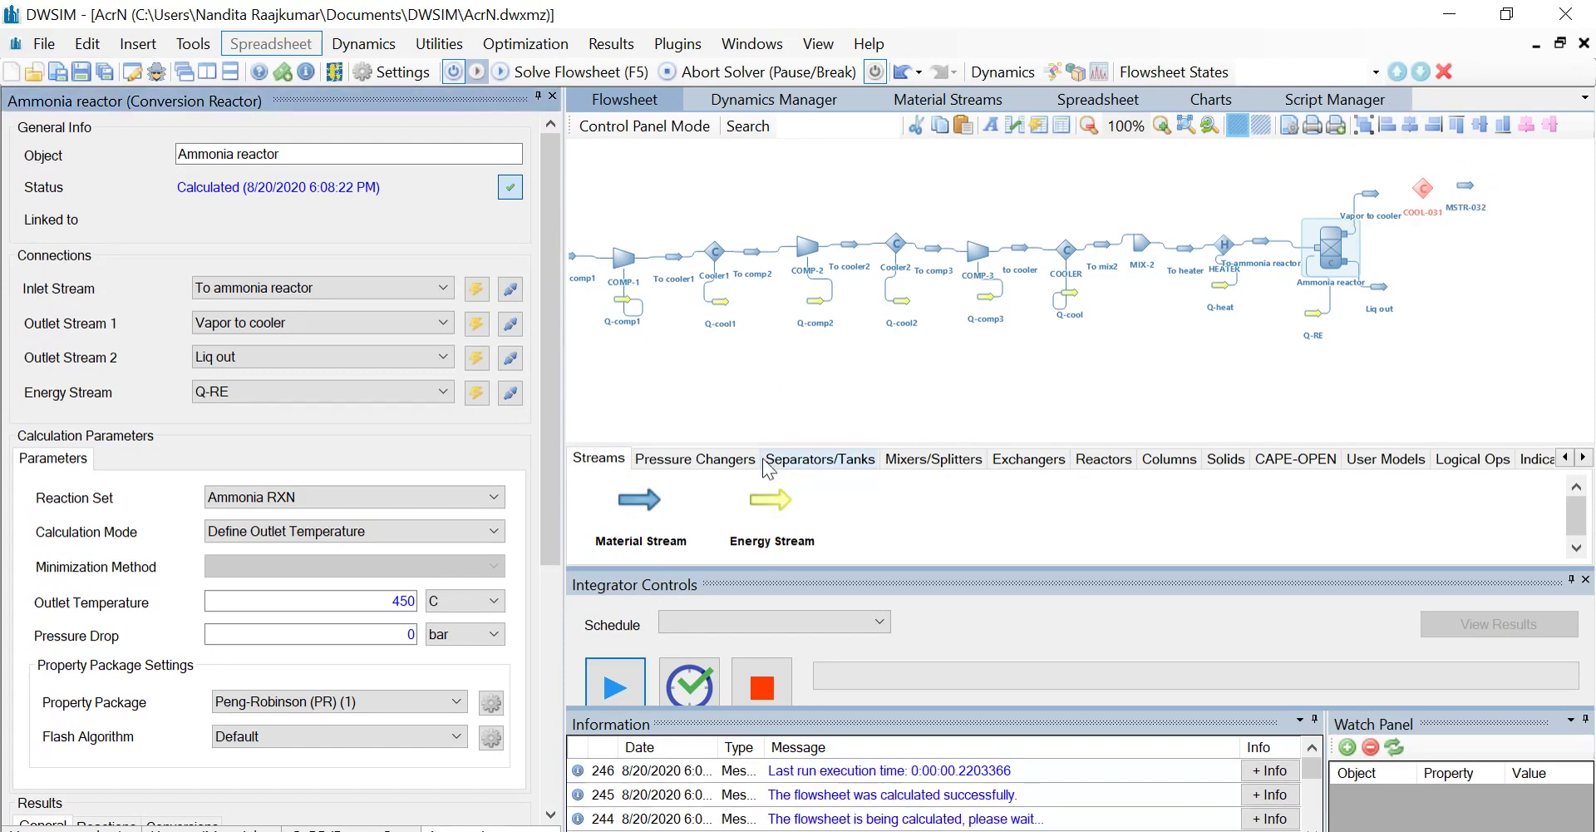
left_click_drag(771, 499, 1434, 235)
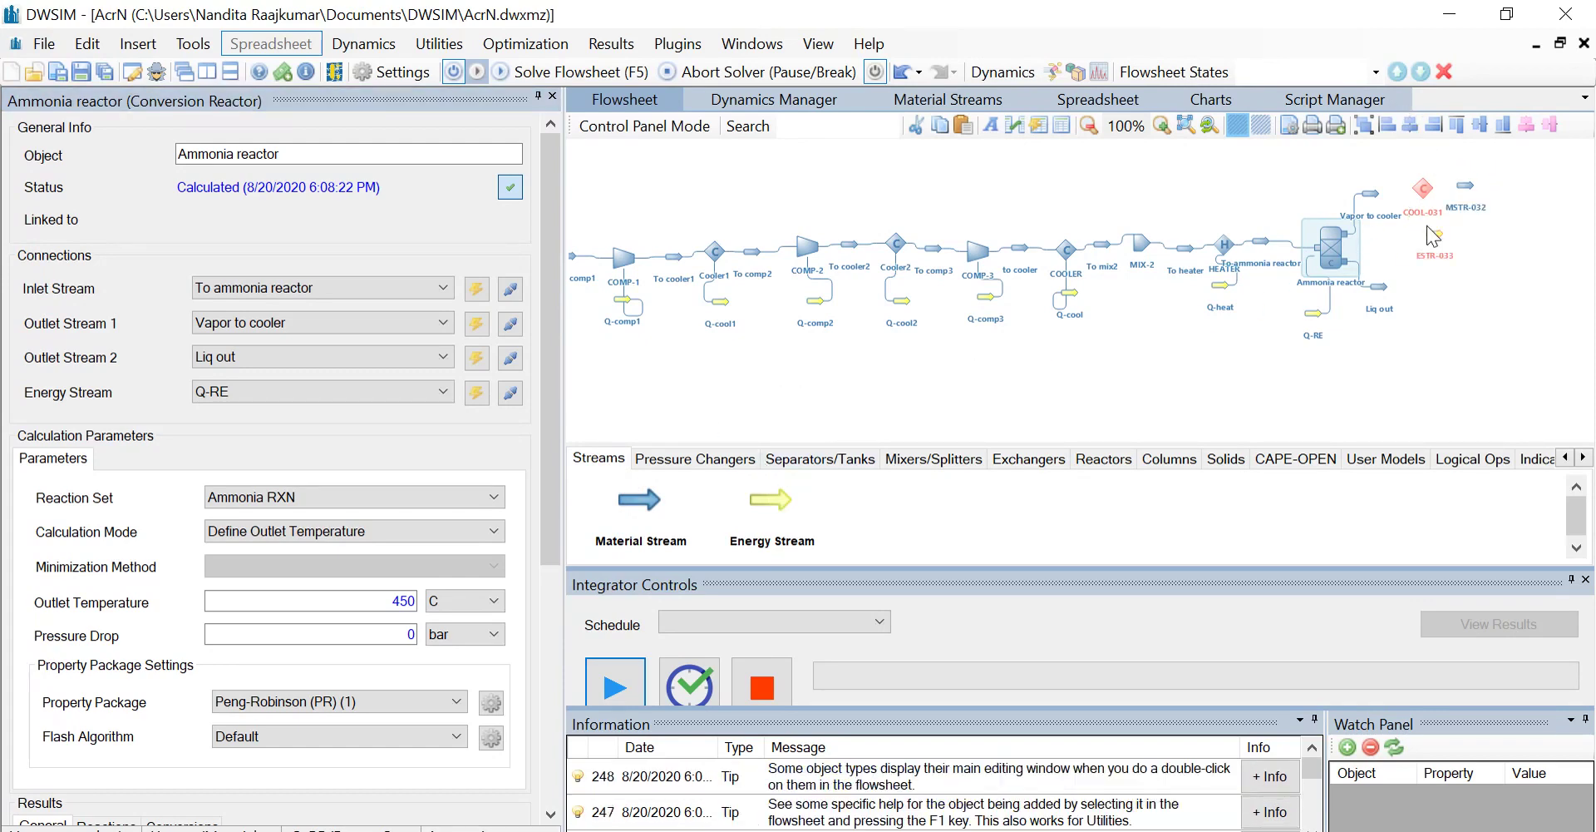
- Rename material stream MSTR-032 to 'To sep1'
left_click(1461, 187)
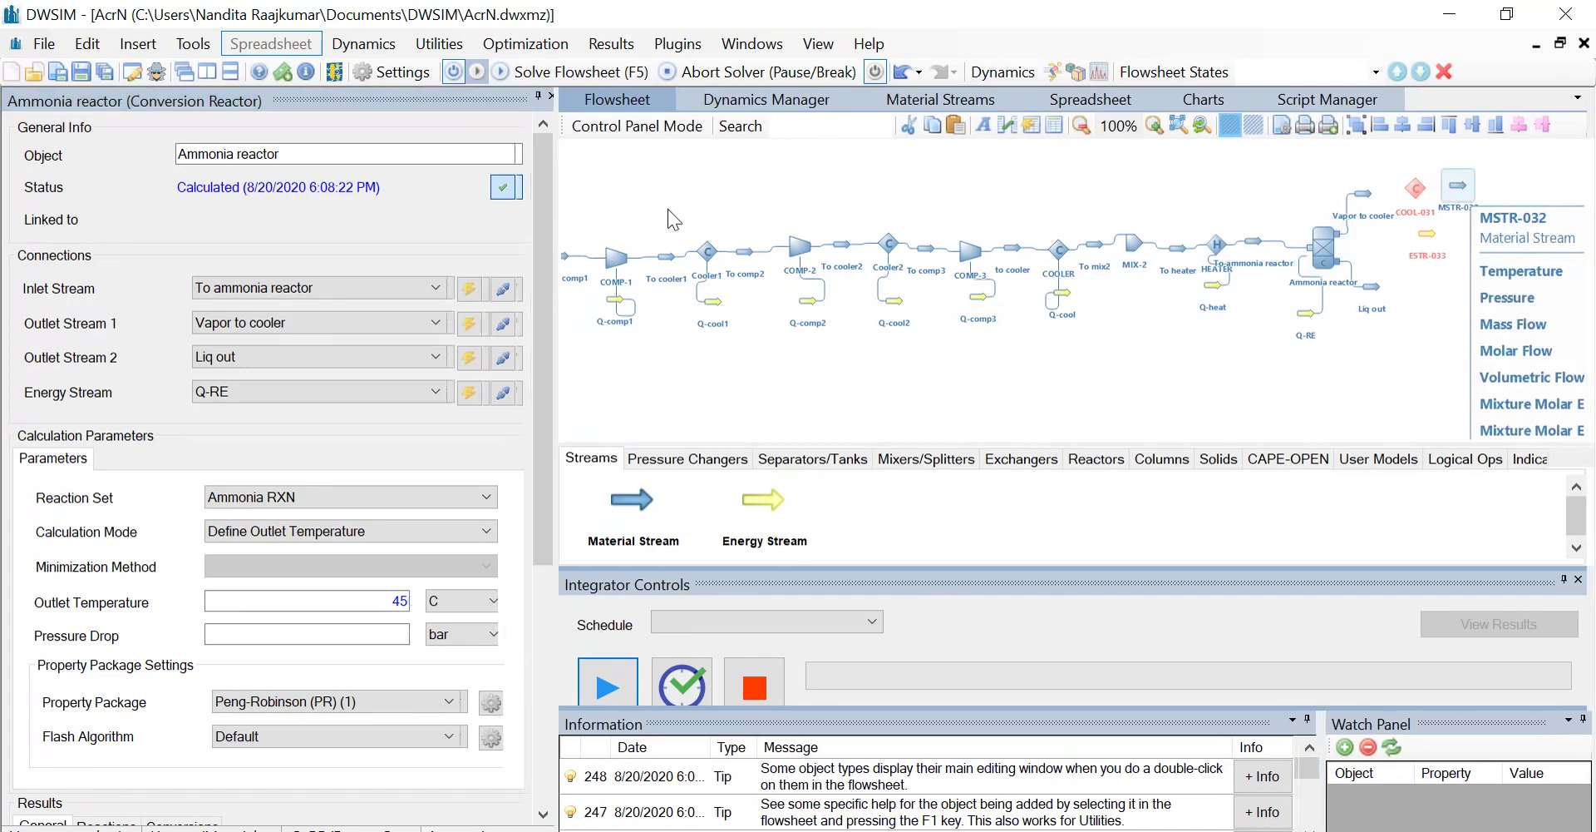
left_click_drag(346, 175, 36, 191)
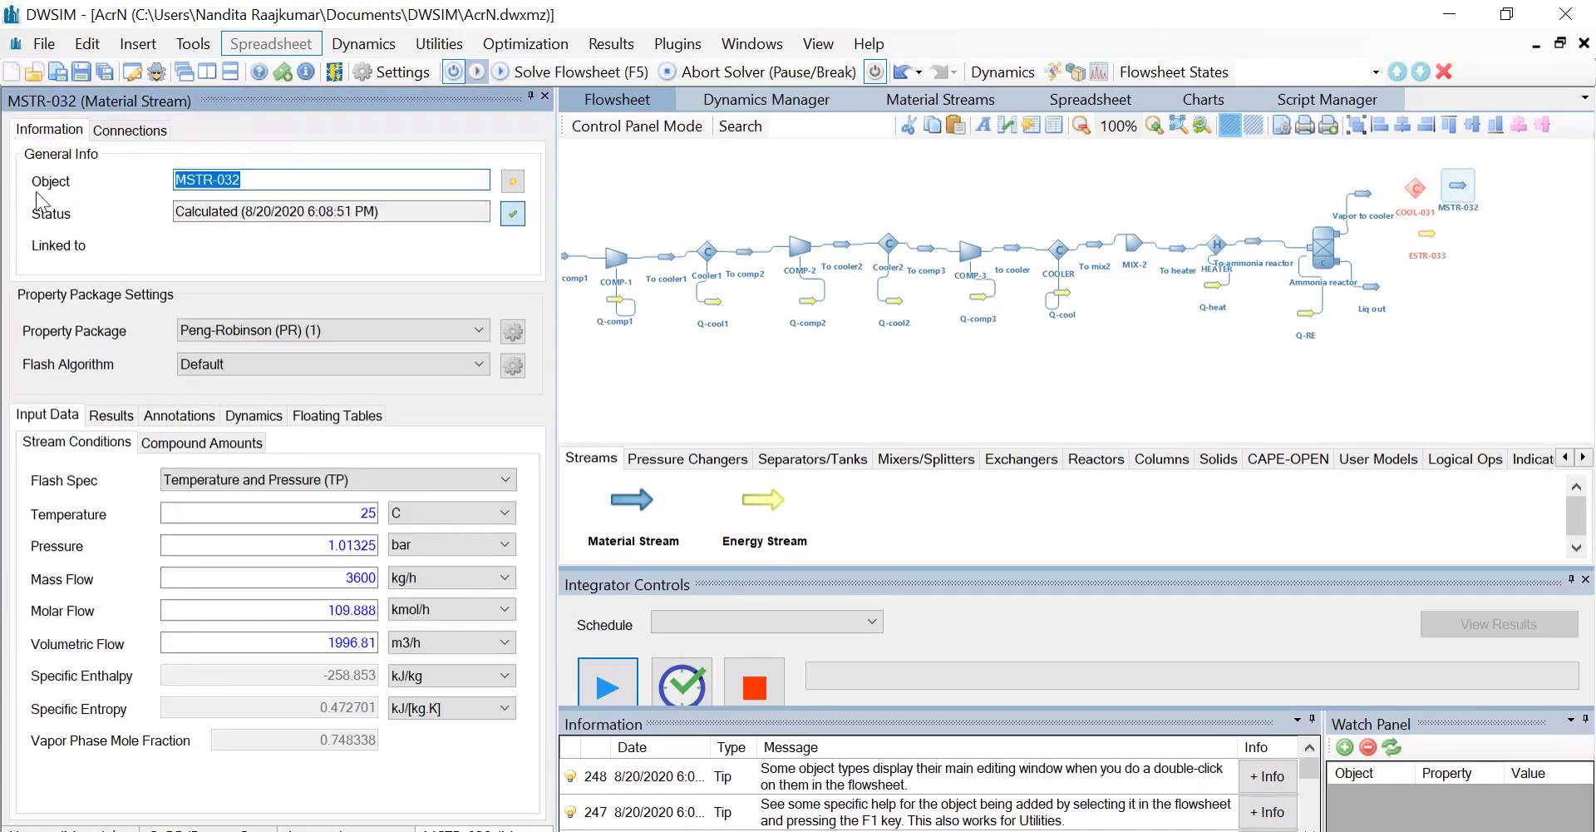
type("To sep1")
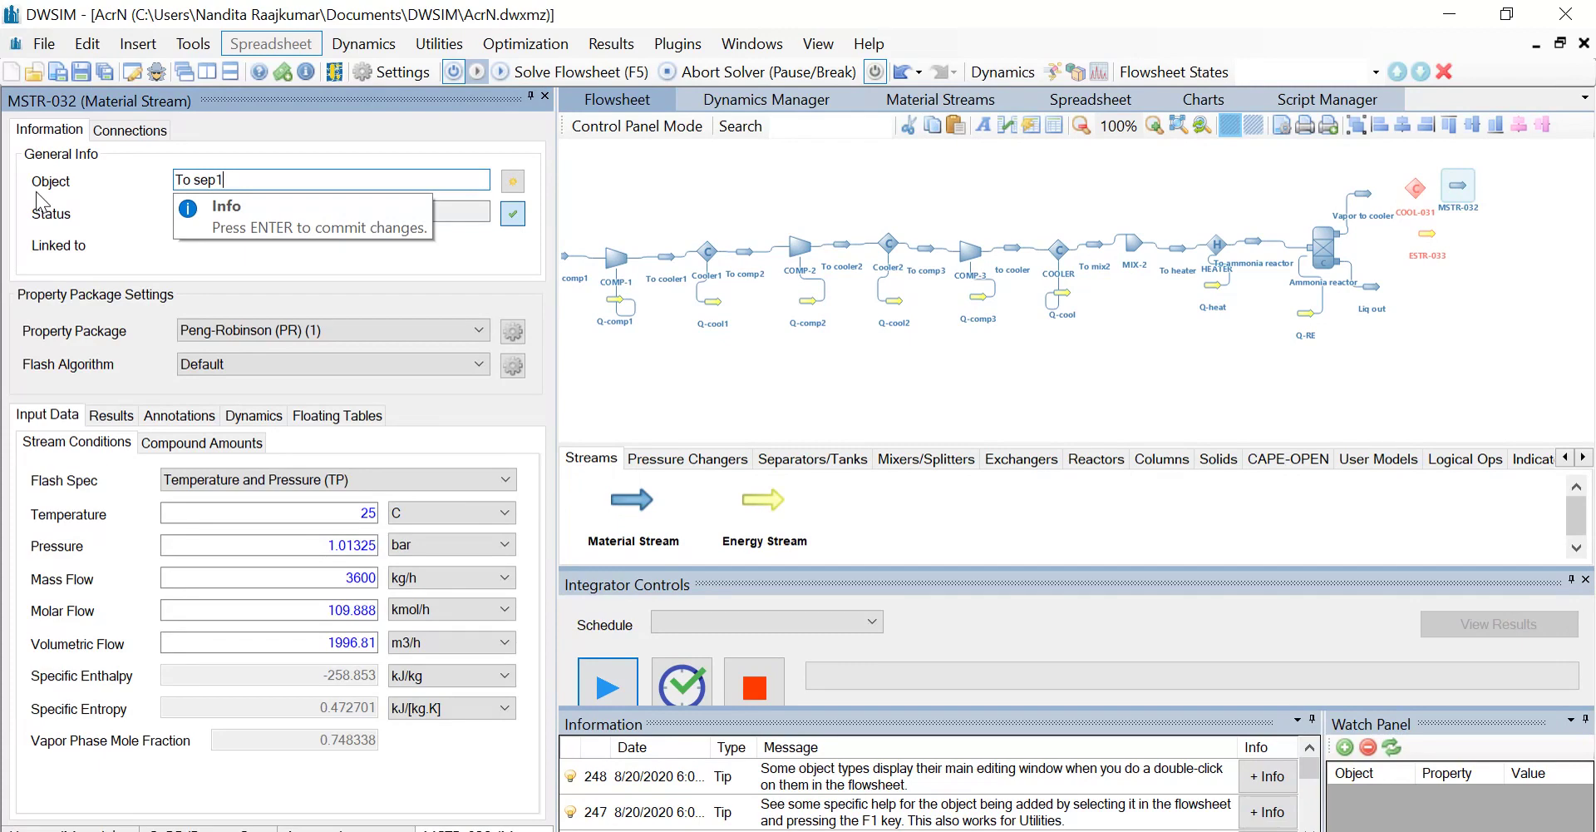
key("Return")
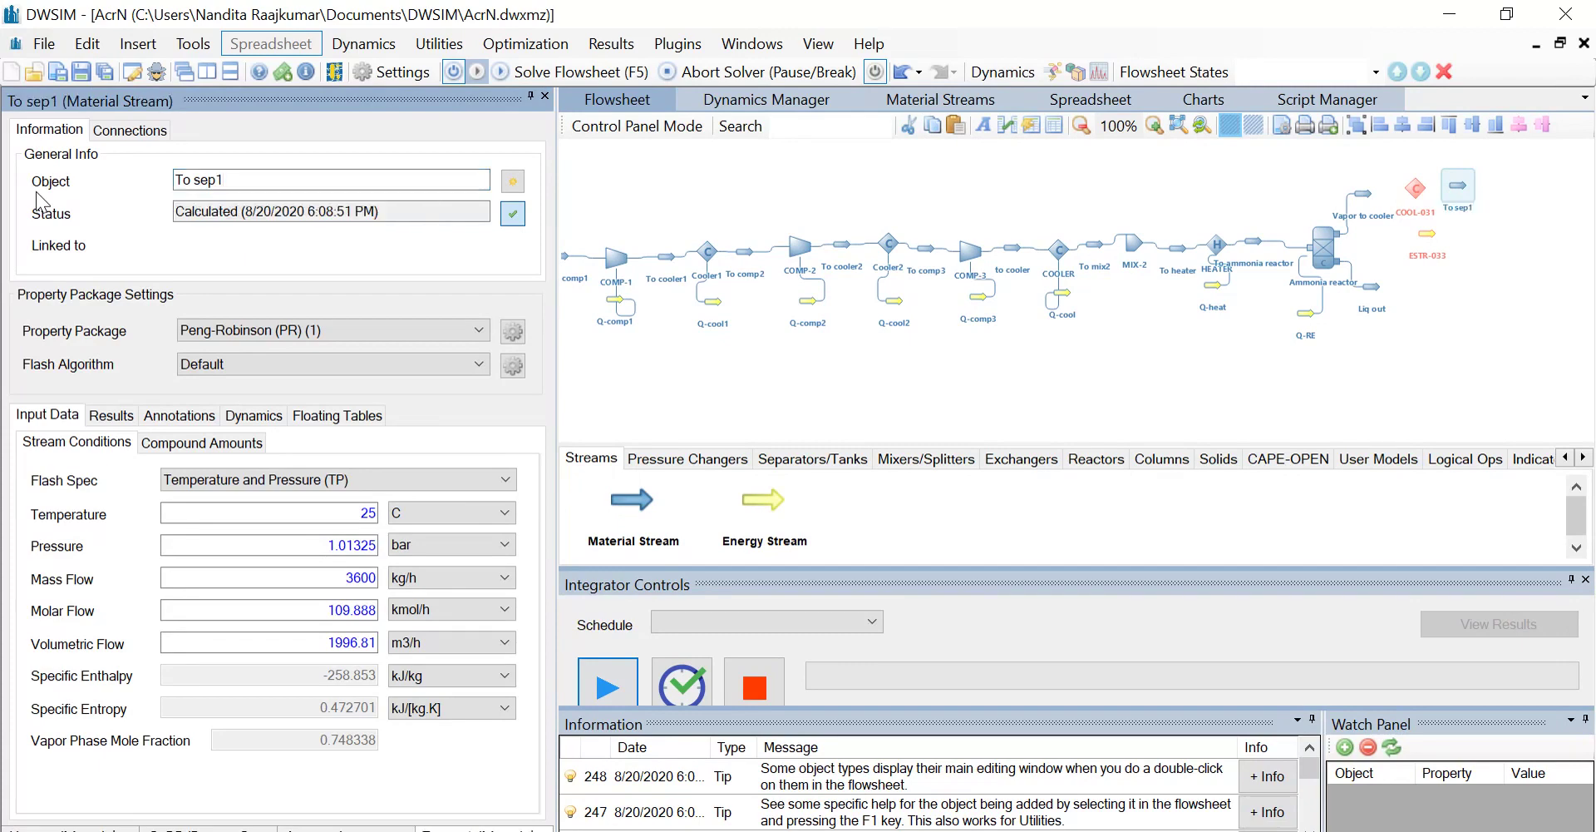
- Rename energy stream ESTR-033 to 'Q-cool4'
left_click(1428, 232)
left_click_drag(332, 151, 59, 156)
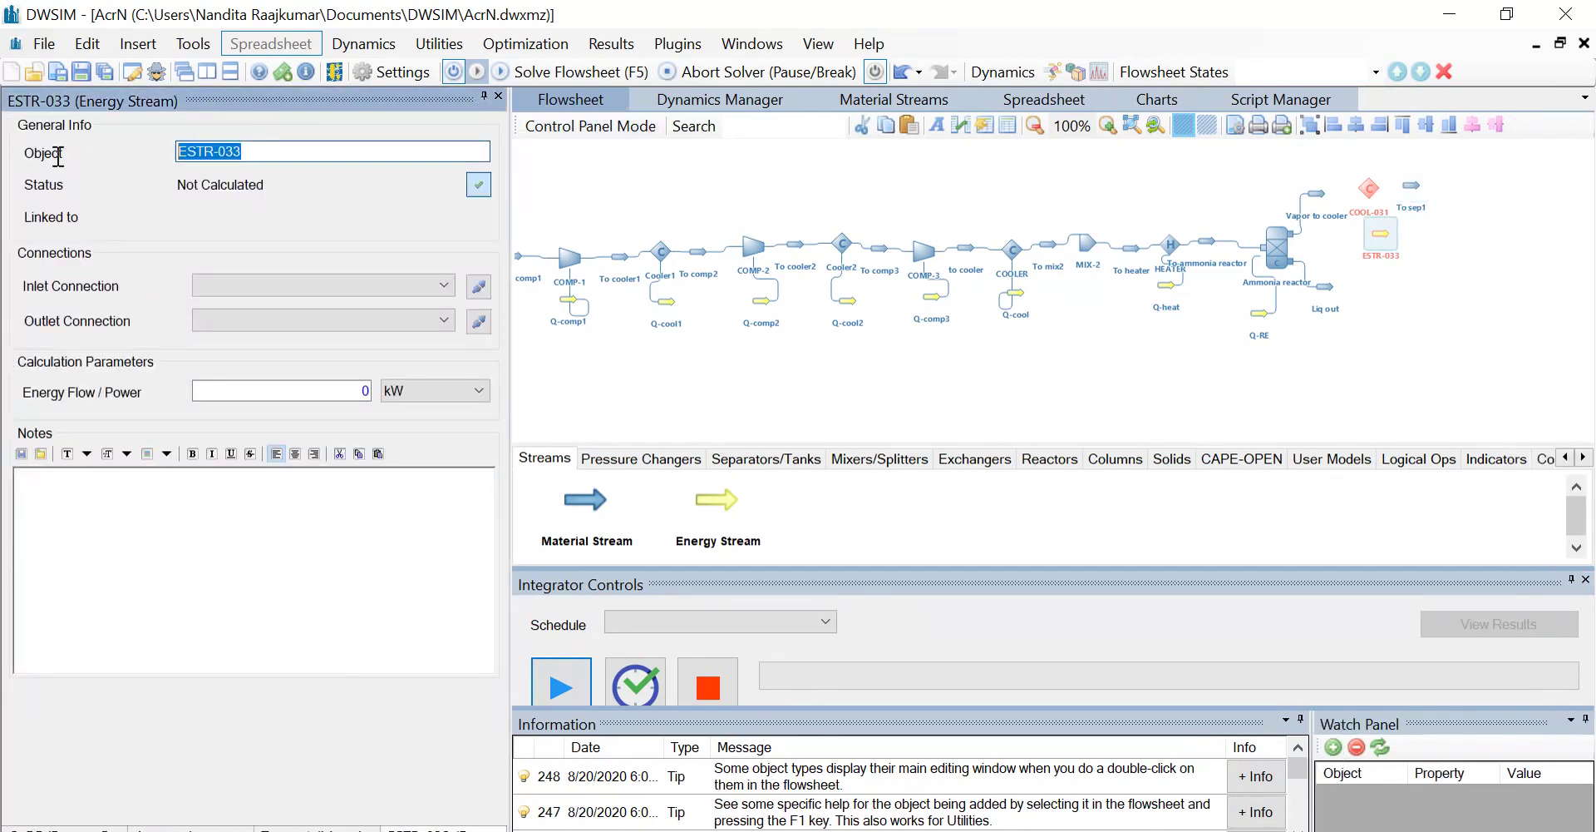
type("Q-cool4")
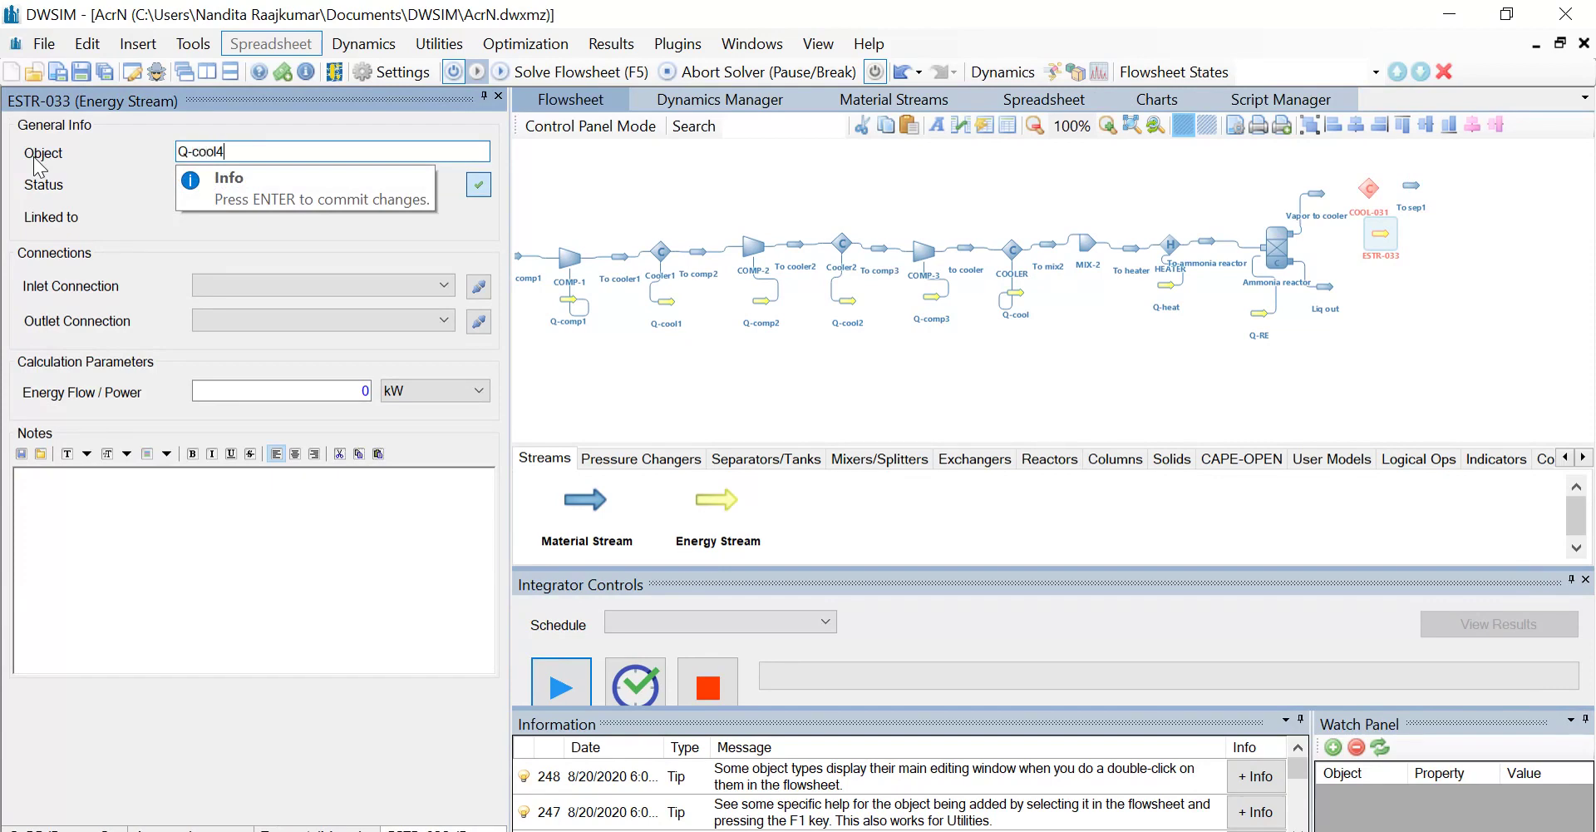
key("Return")
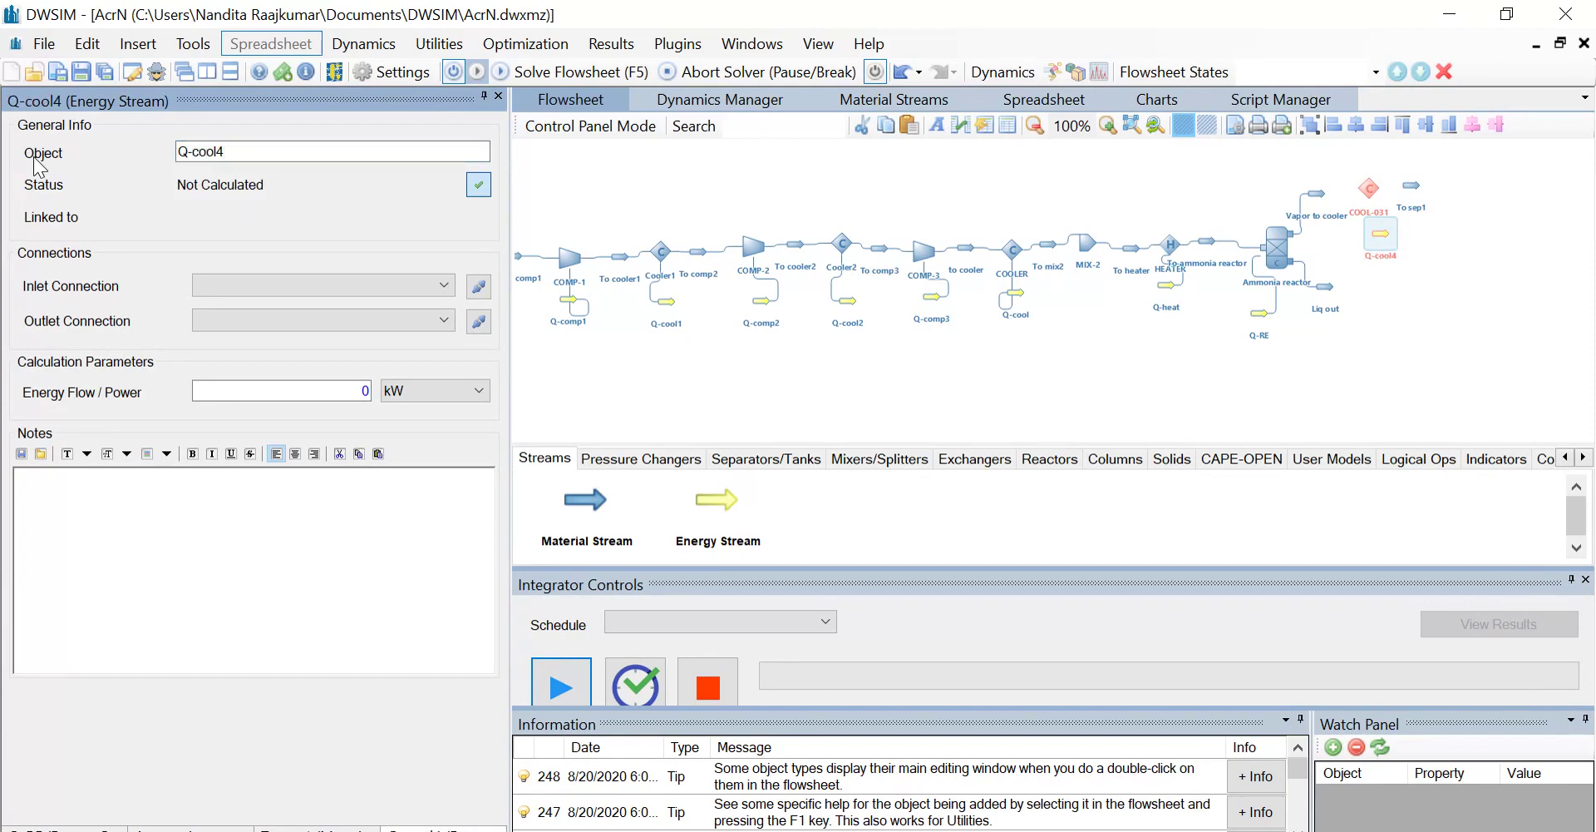
left_click(1356, 199)
left_click(269, 152)
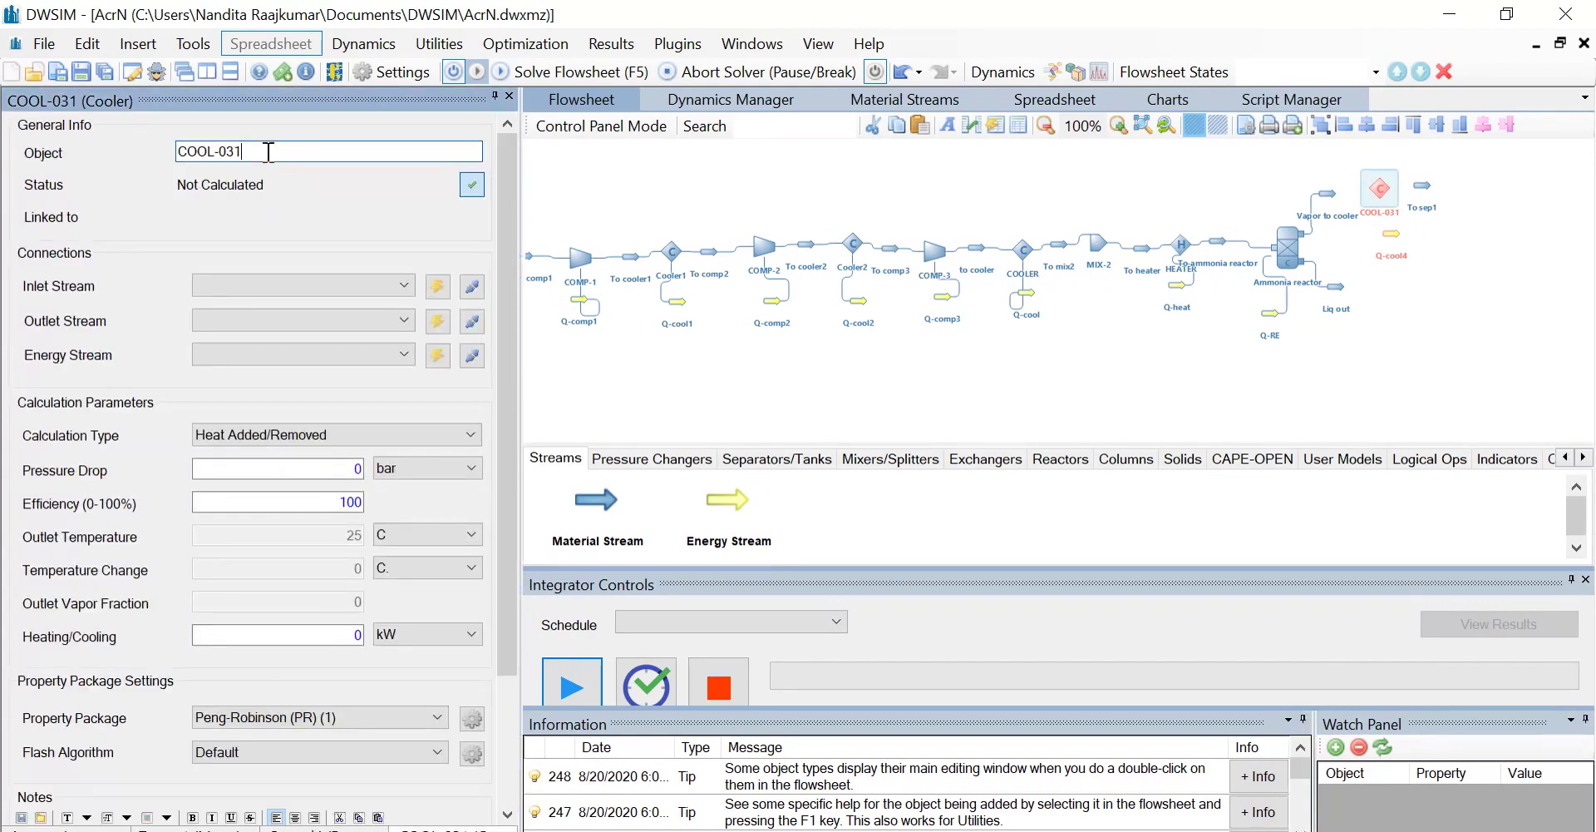
- Rename the cooler to Cooler4 with inlet Vapor to cooler, outlet To sep1, energy Q-cool4
key("BackSpace")
key("BackSpace")
key("BackSpace")
type("Cooler4")
key("Return")
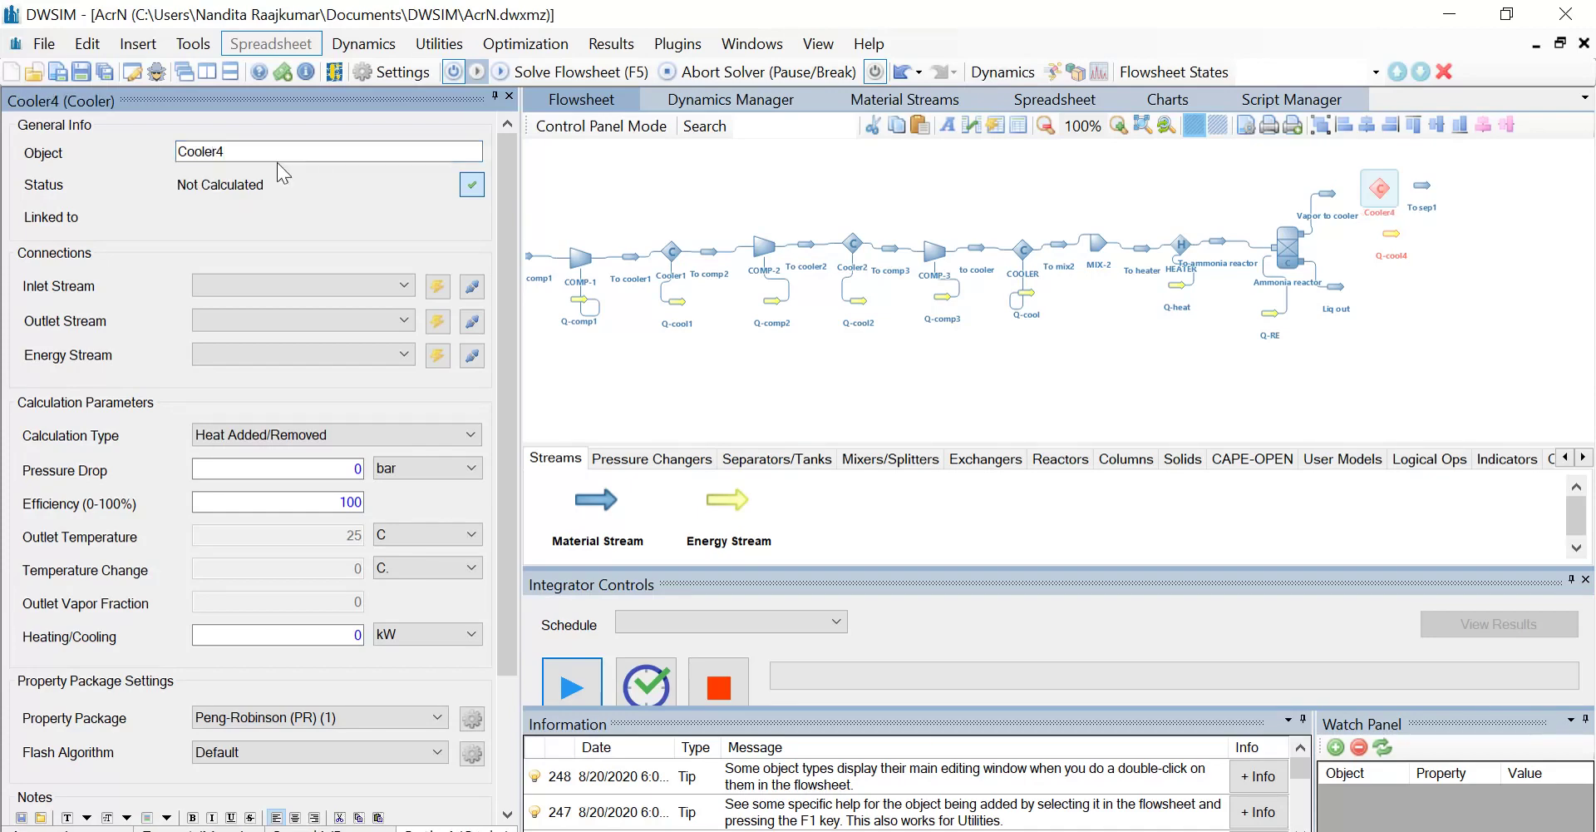
left_click(386, 284)
left_click(293, 489)
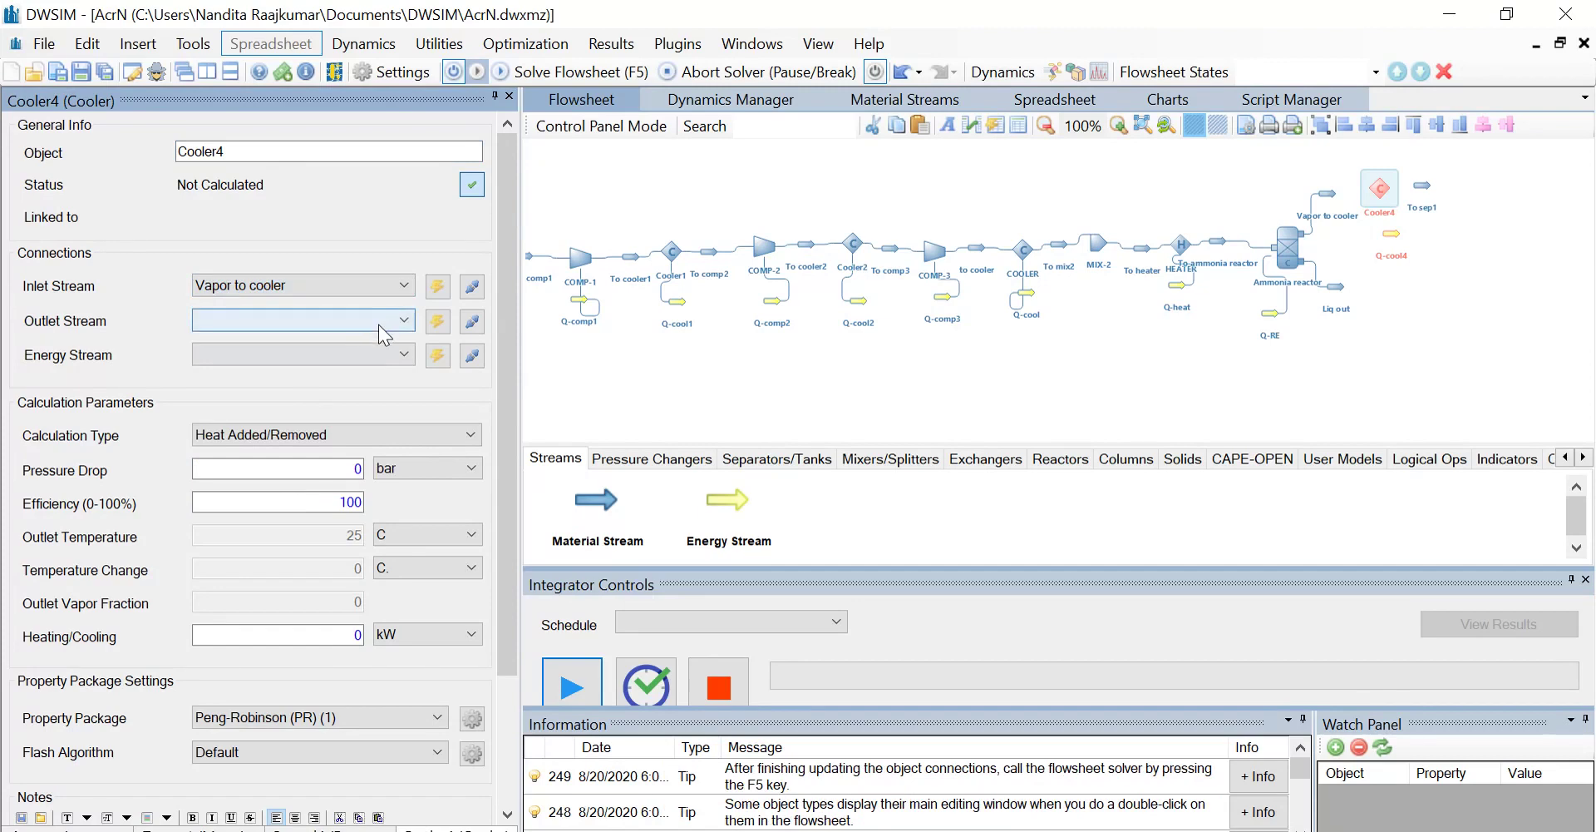
left_click(383, 323)
left_click(293, 556)
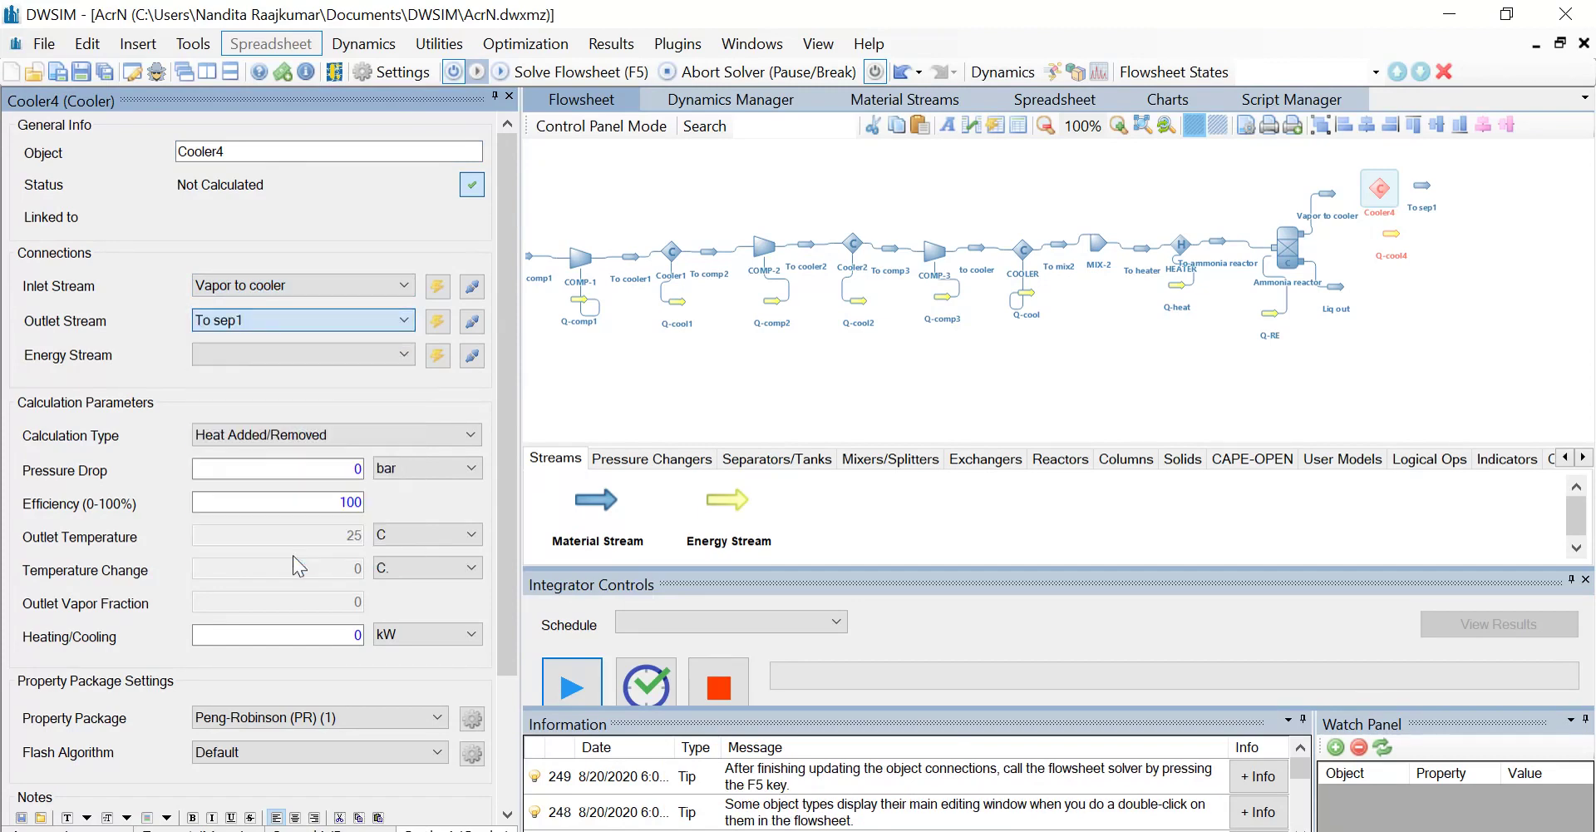
left_click(360, 349)
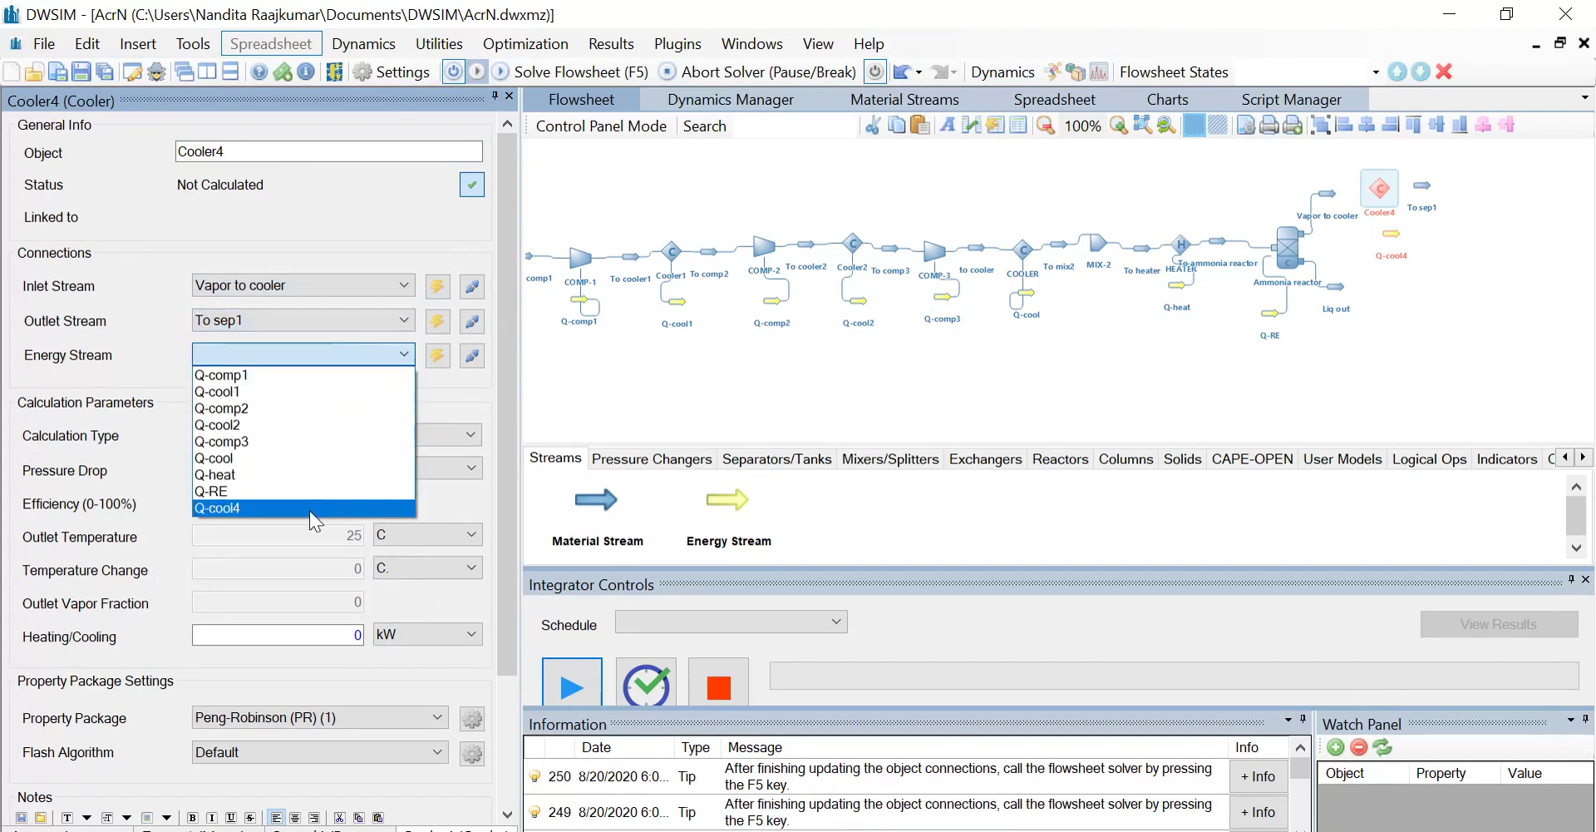
left_click(310, 509)
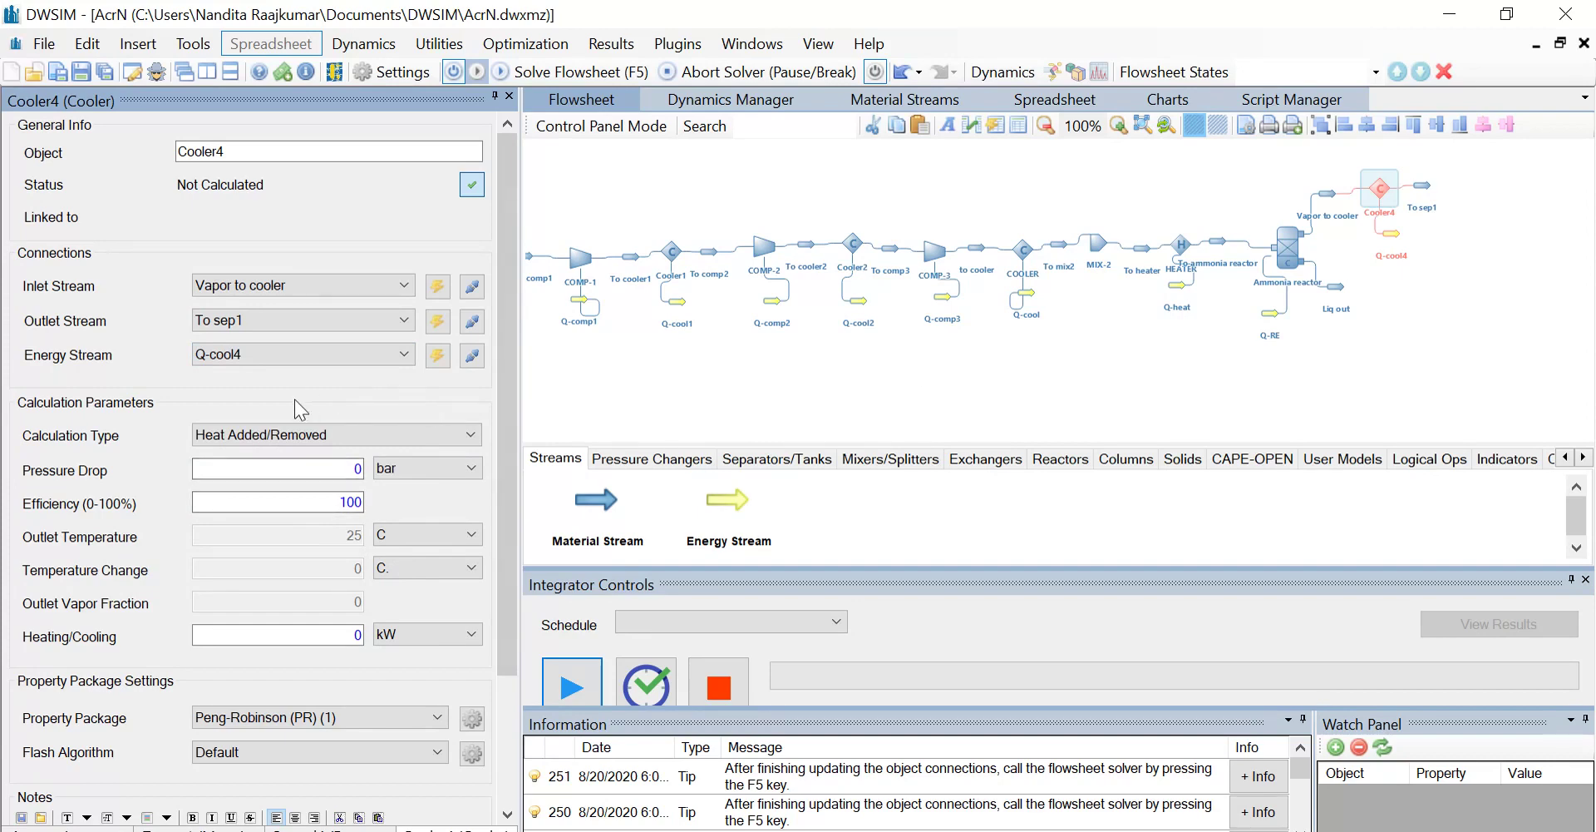
- Make Cooler4 calculate to a 110 C outlet temperature and save
left_click(333, 434)
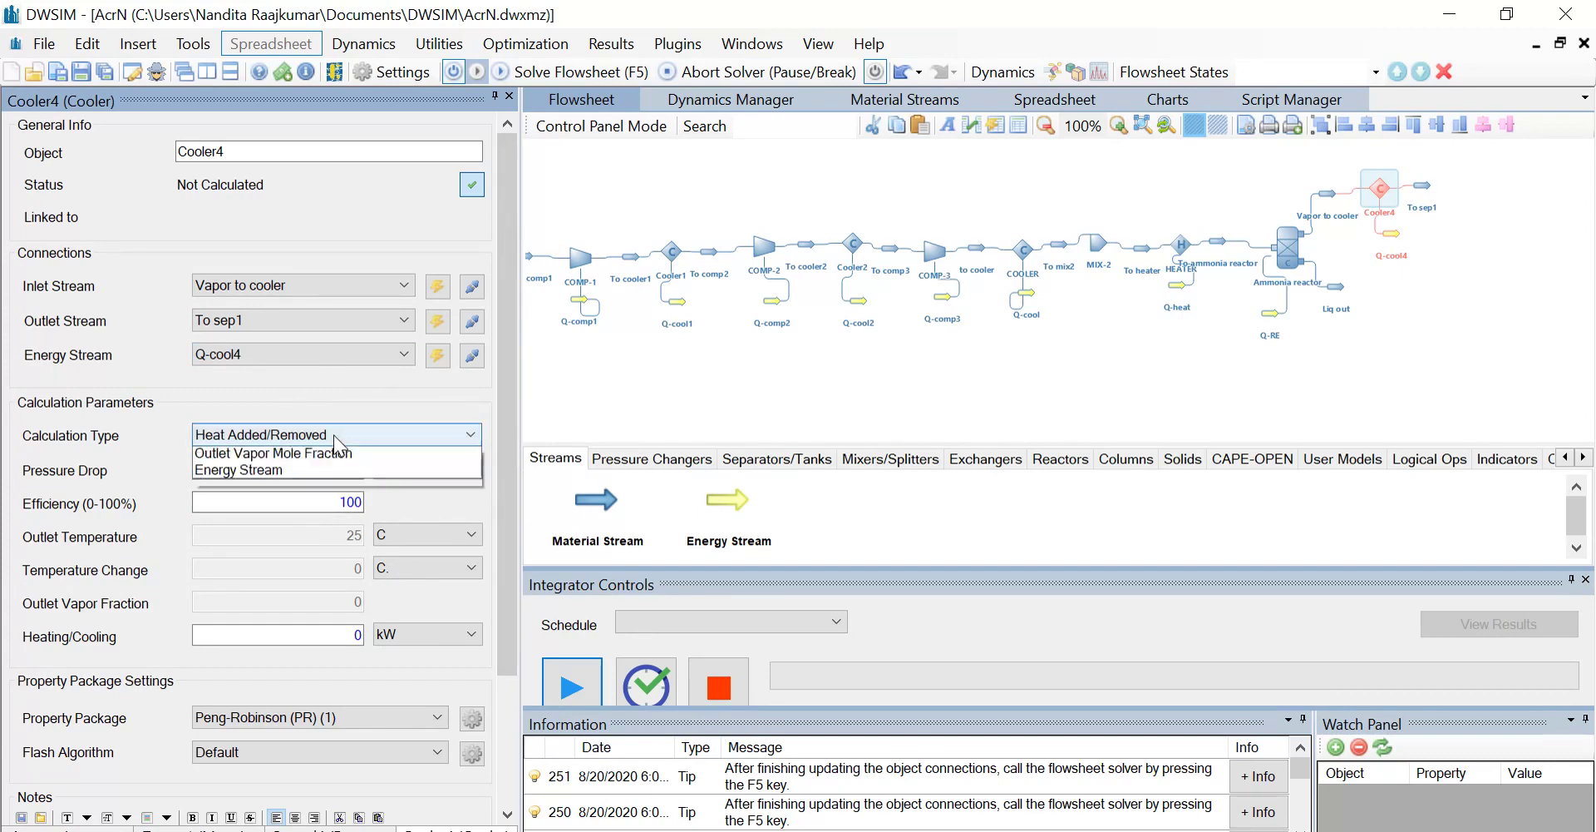
left_click(306, 489)
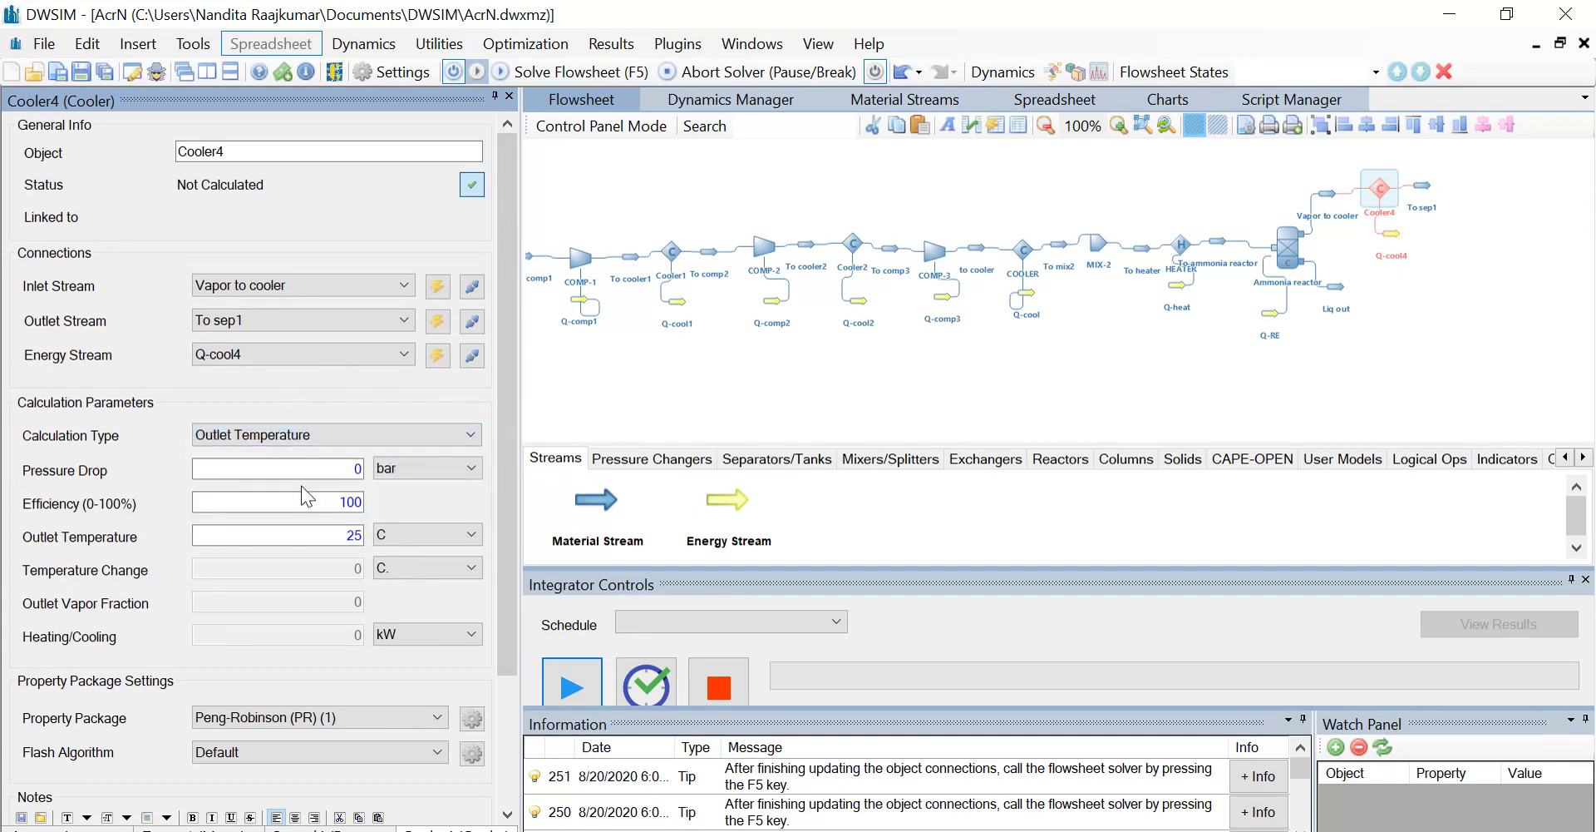
double_click(341, 535)
type("110")
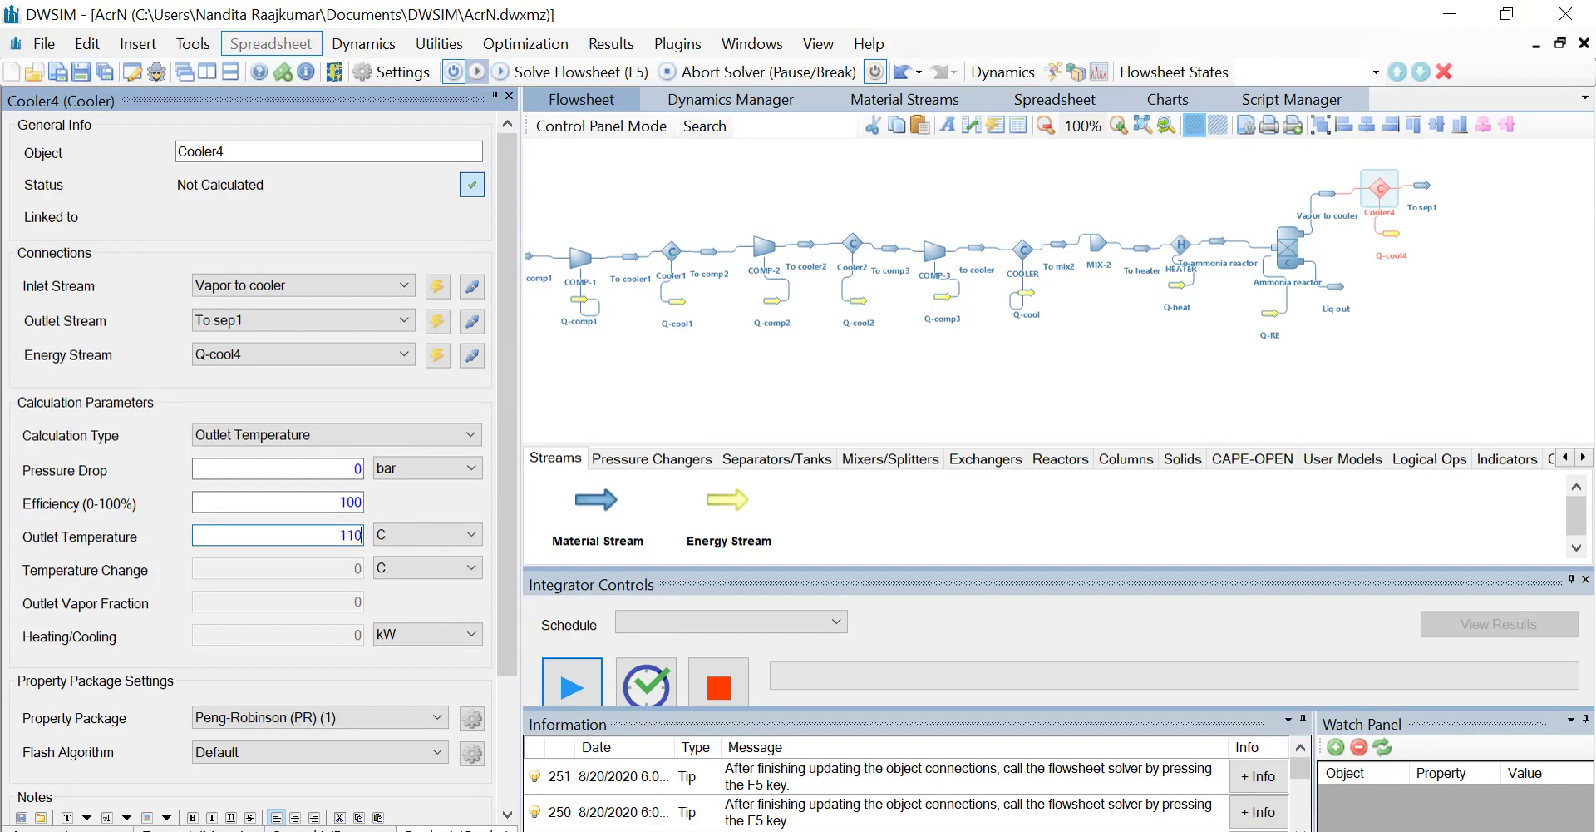
key("Return")
key("ctrl+s")
left_click_drag(1194, 201, 1016, 217)
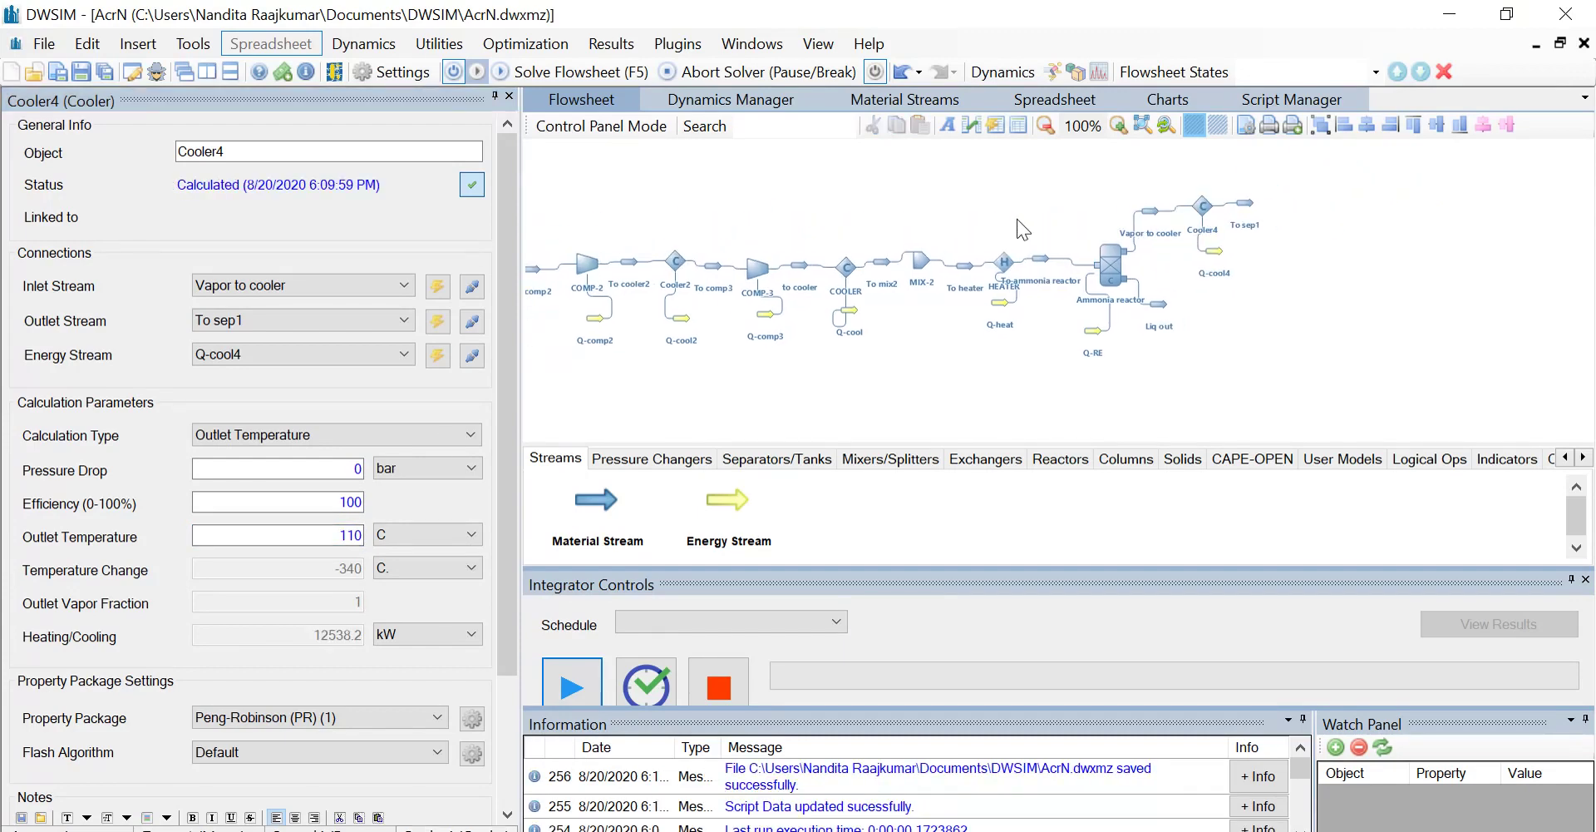
- Place a compound separator right of Cooler4 with two material streams and an energy stream around it
left_click(776, 469)
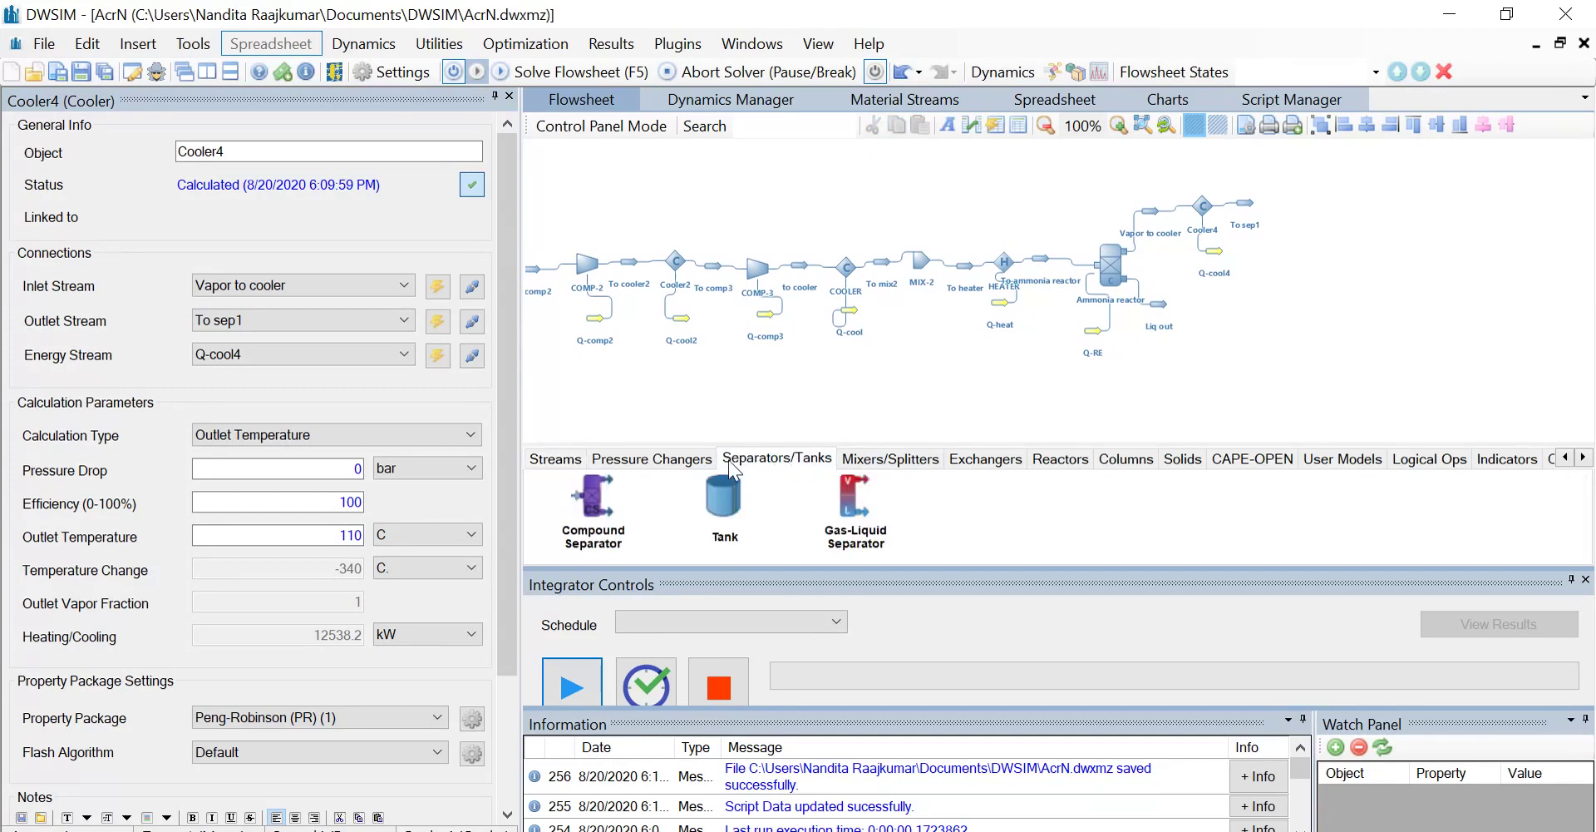
left_click_drag(592, 503, 1278, 179)
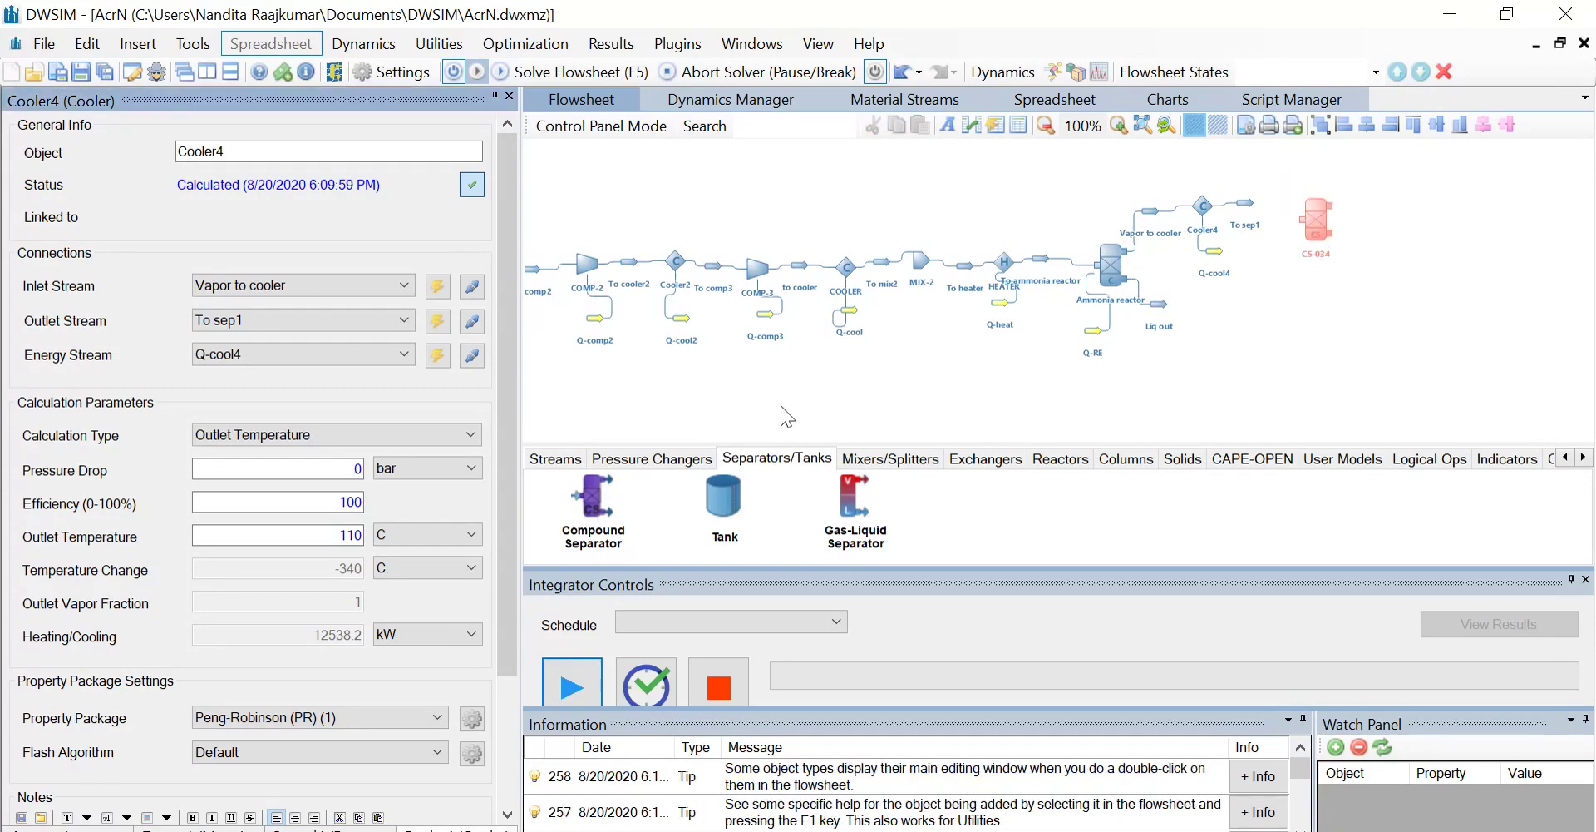
left_click(554, 458)
left_click_drag(603, 511, 1342, 165)
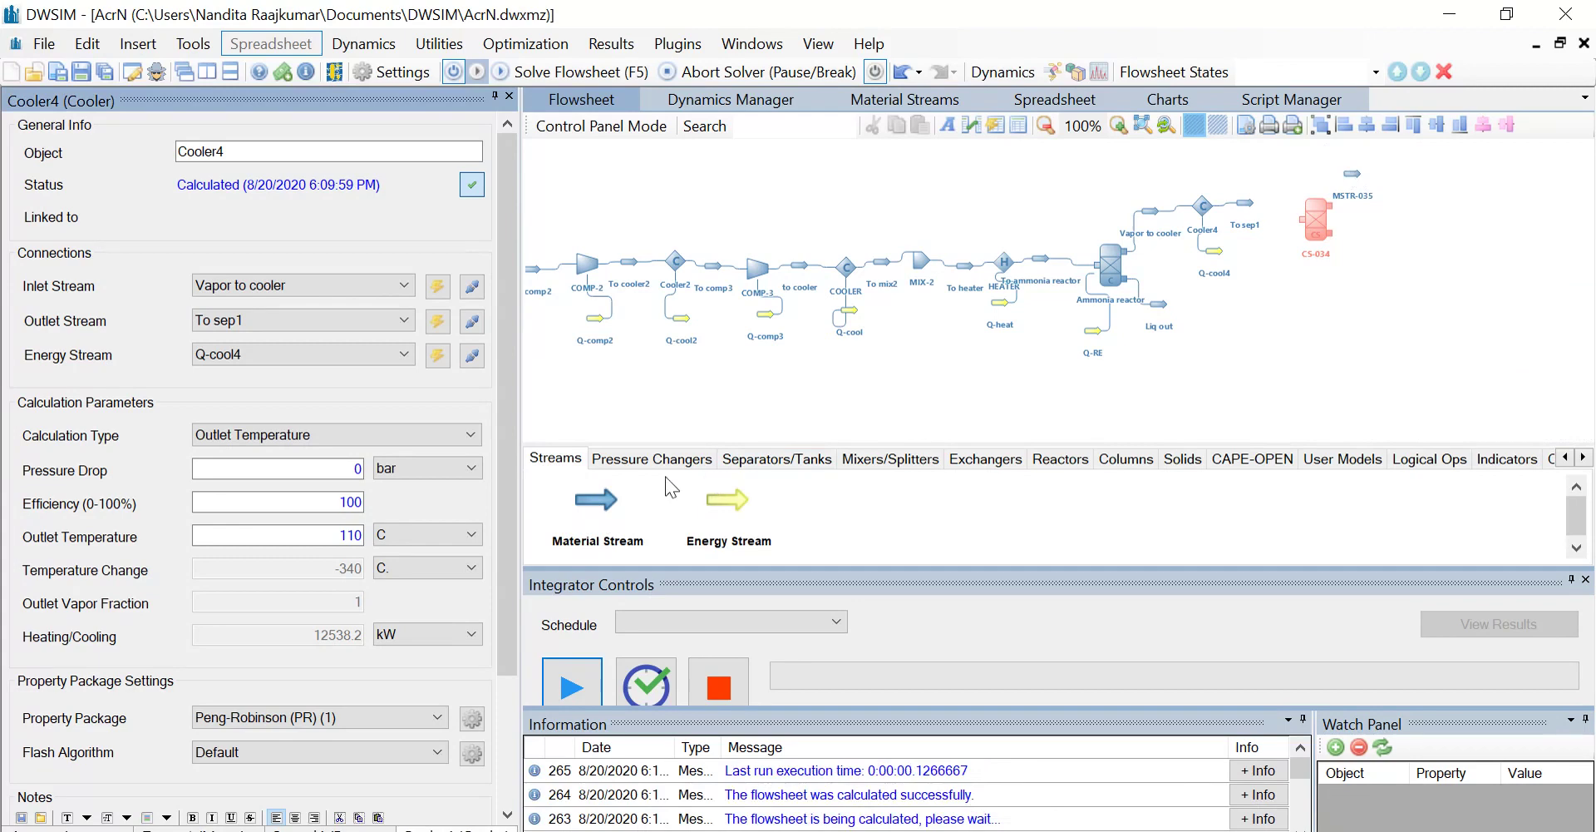
left_click_drag(617, 511, 1355, 264)
left_click_drag(730, 501, 1296, 283)
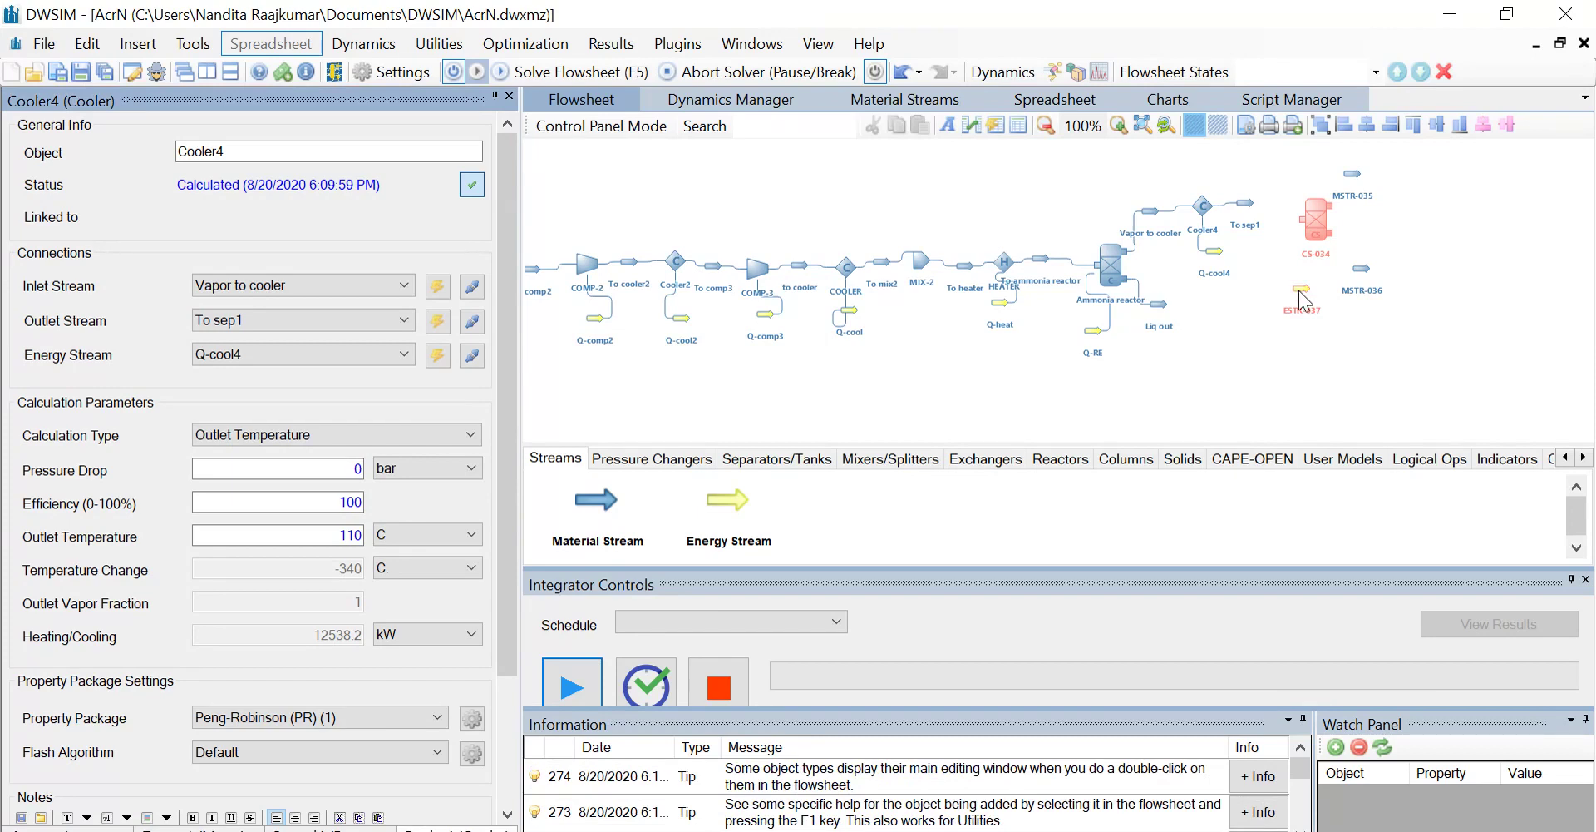
- Rename the new streams 'to splitter' and 'to sep2', and the energy stream 'Q-sep1'
left_click(1353, 173)
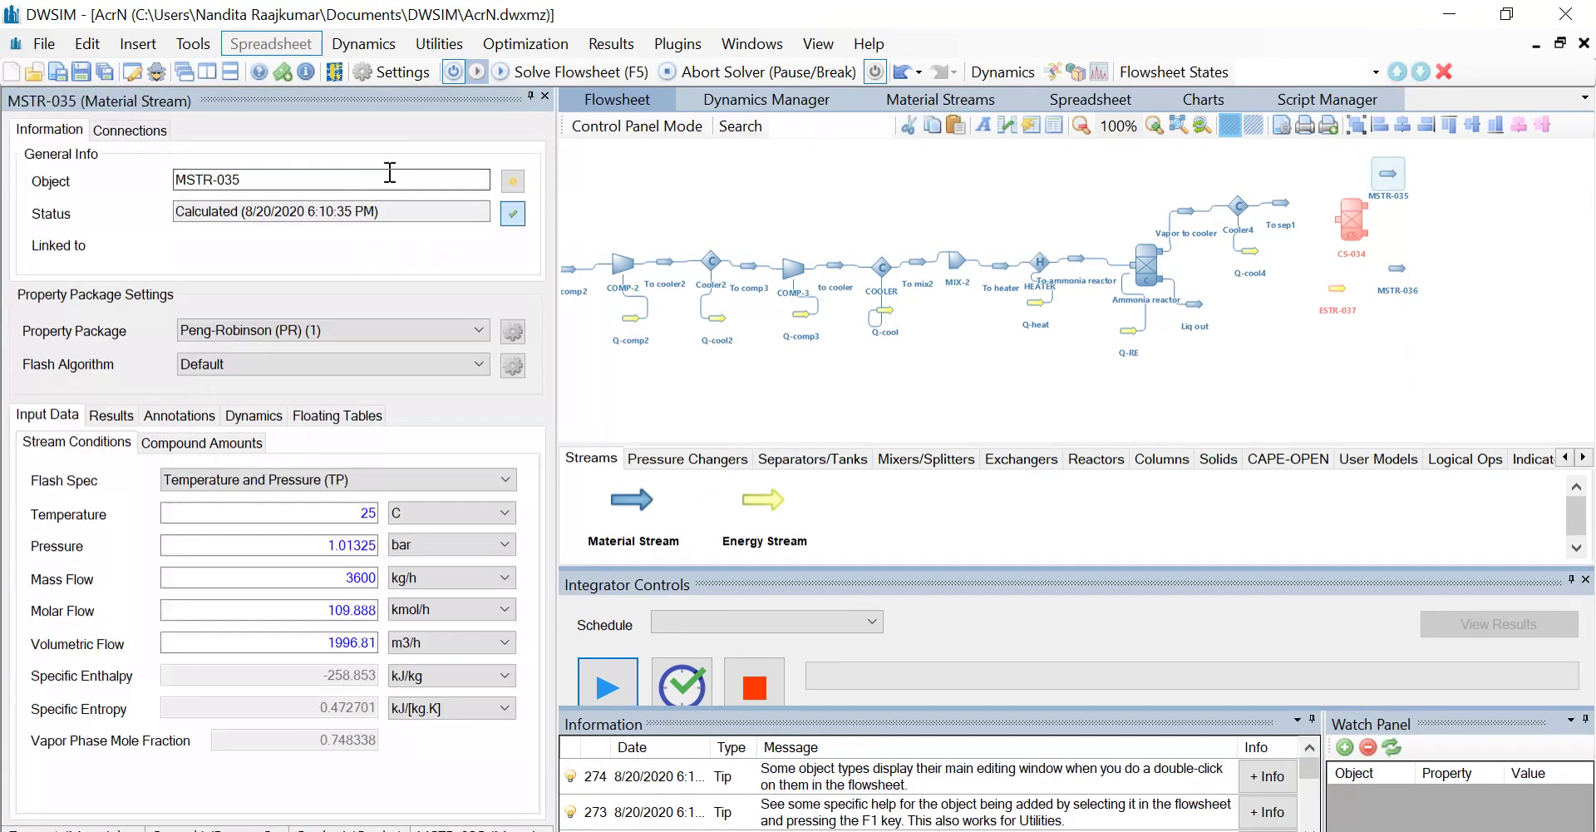
double_click(346, 178)
type("to splitter")
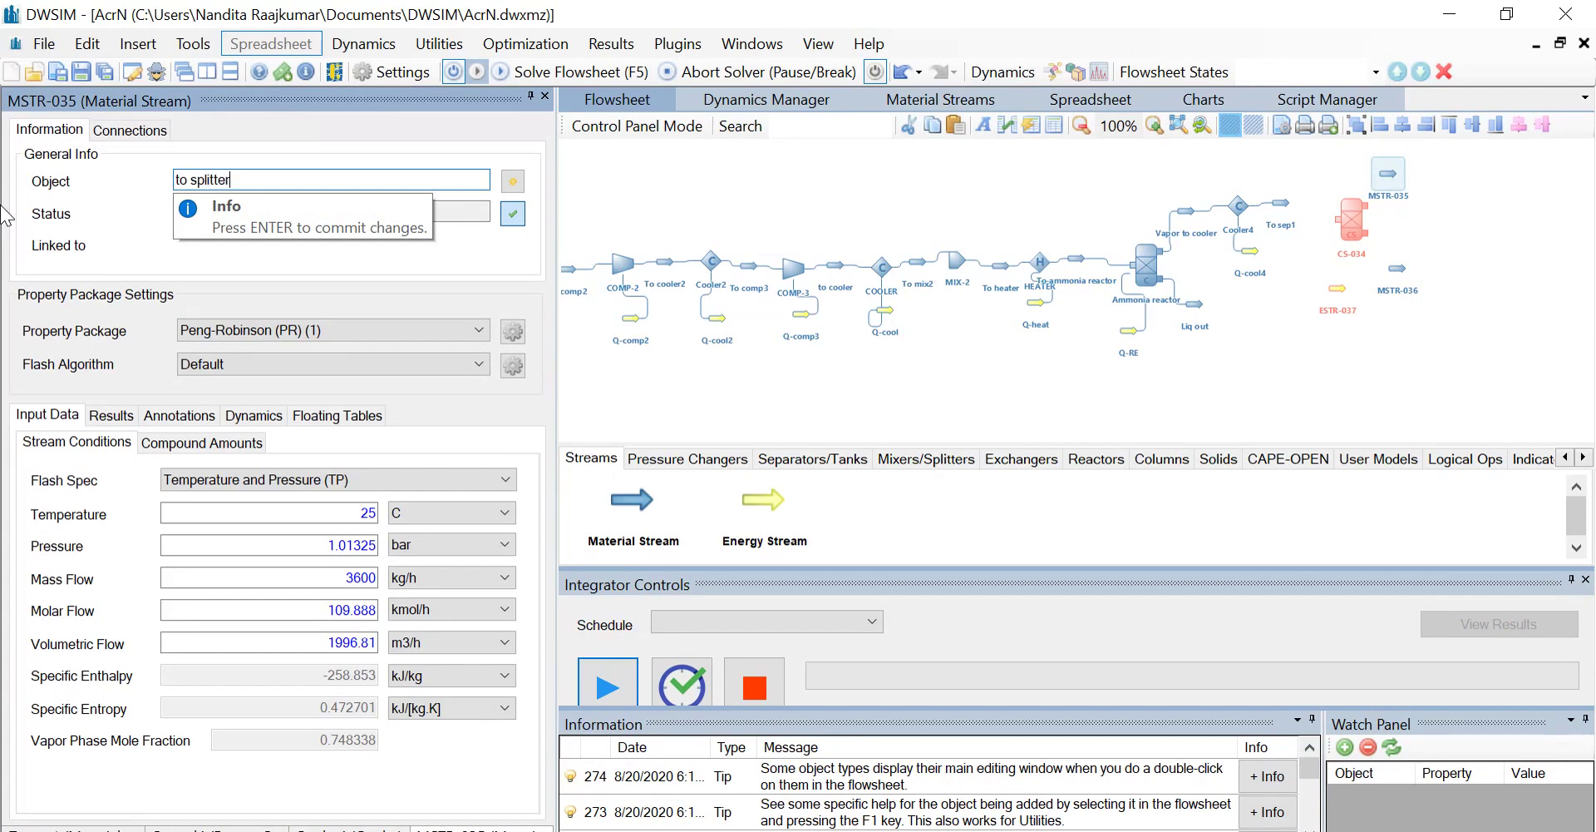
key("Return")
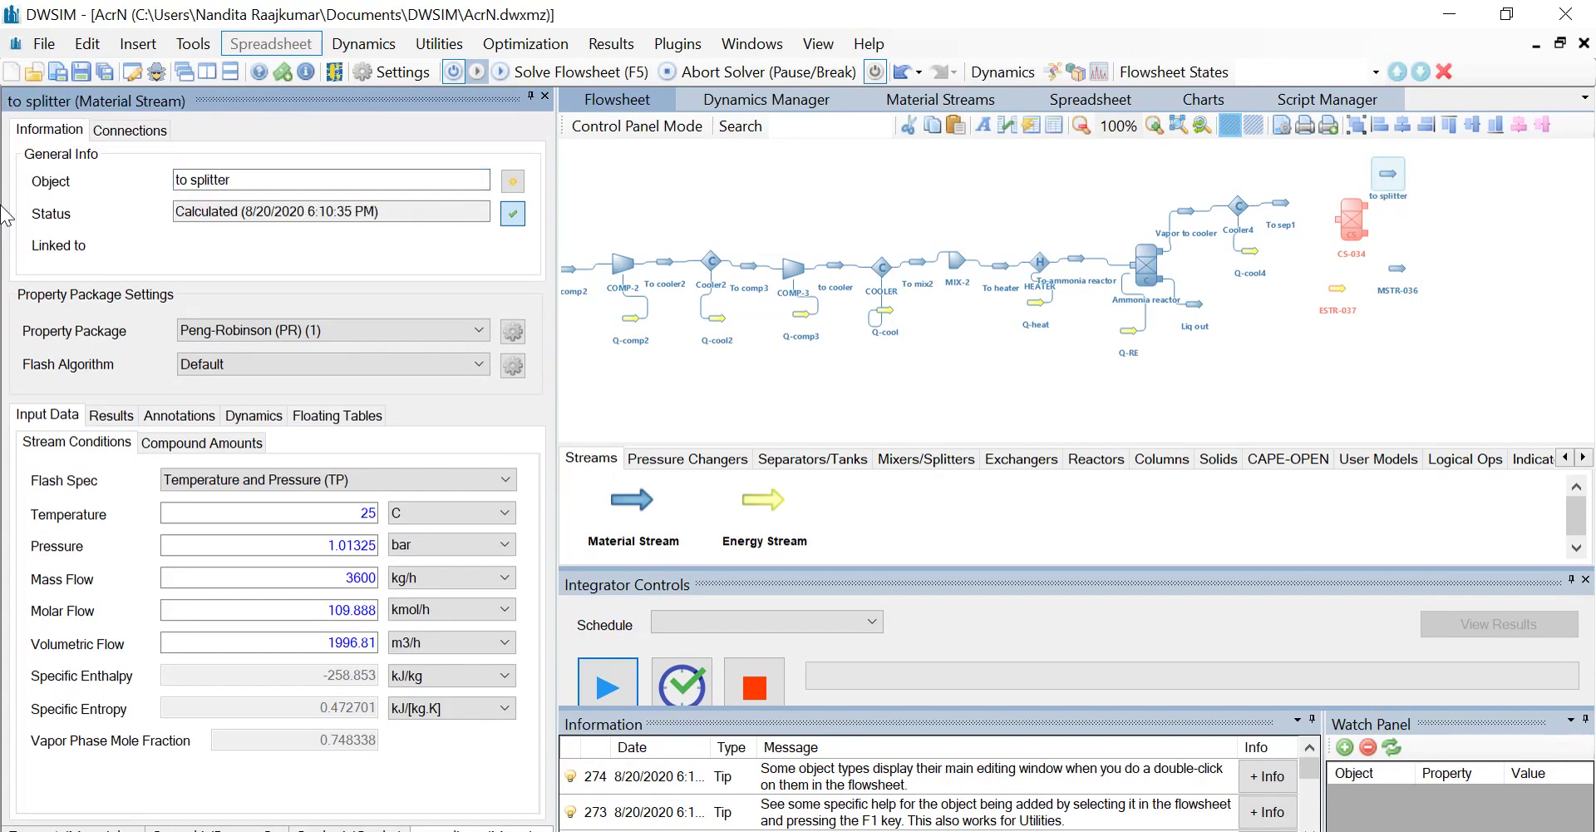
left_click(1405, 281)
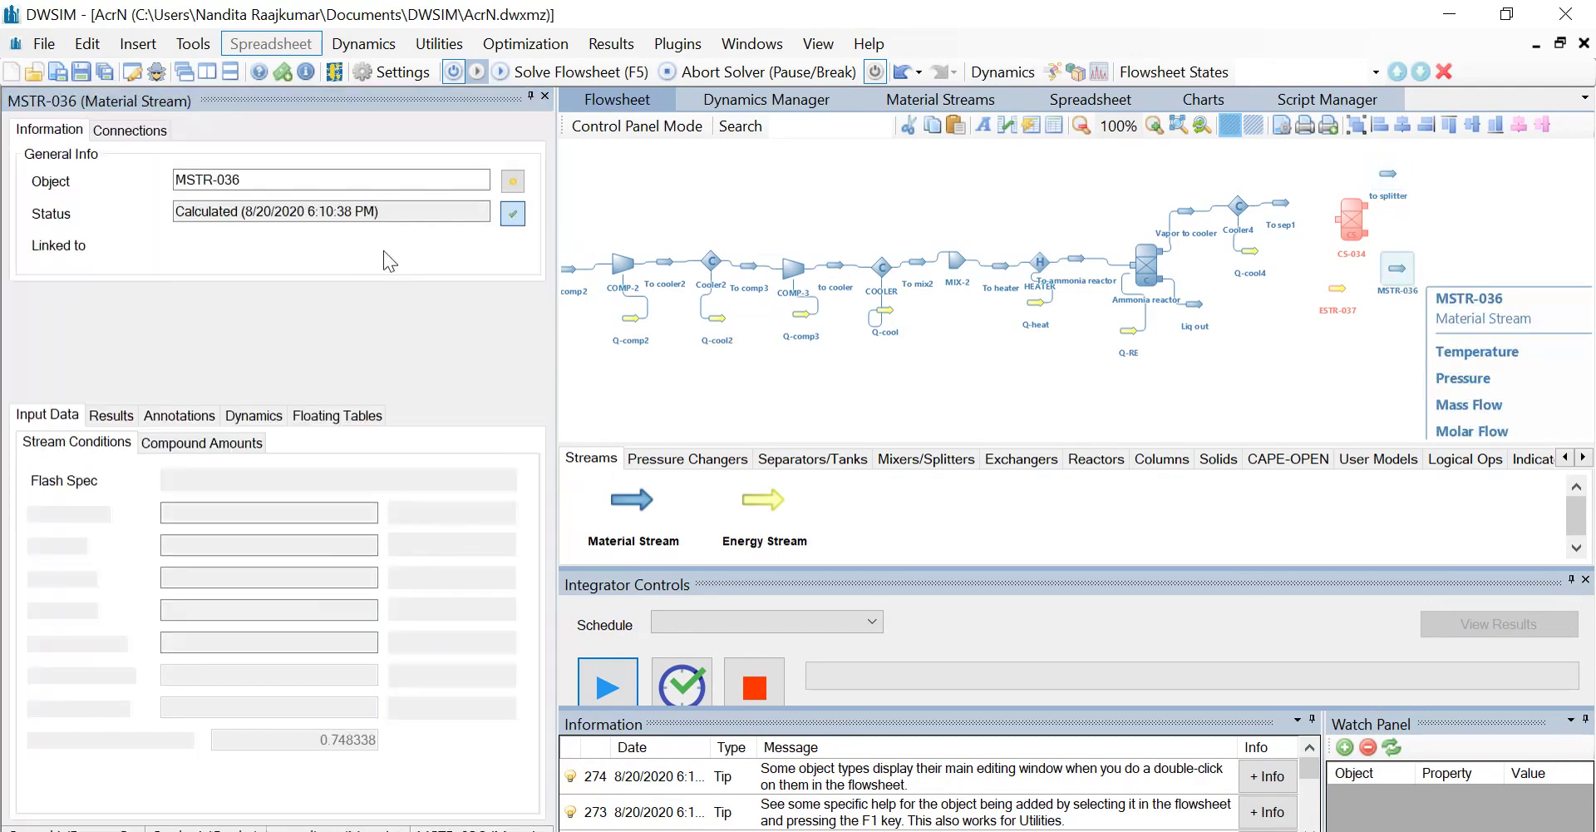
double_click(321, 179)
type("to ")
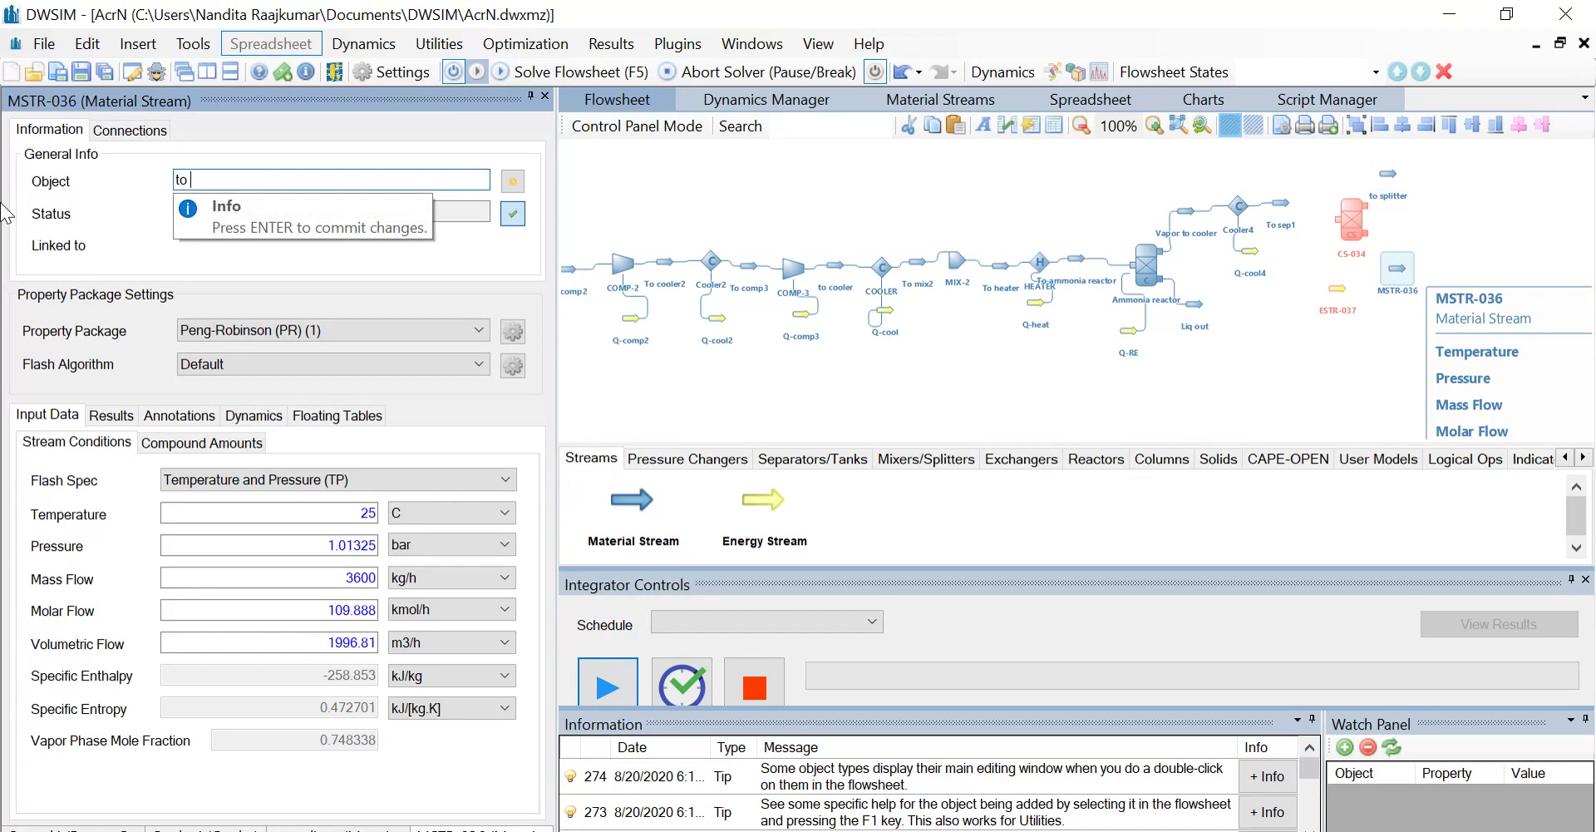
type("sep2")
key("Return")
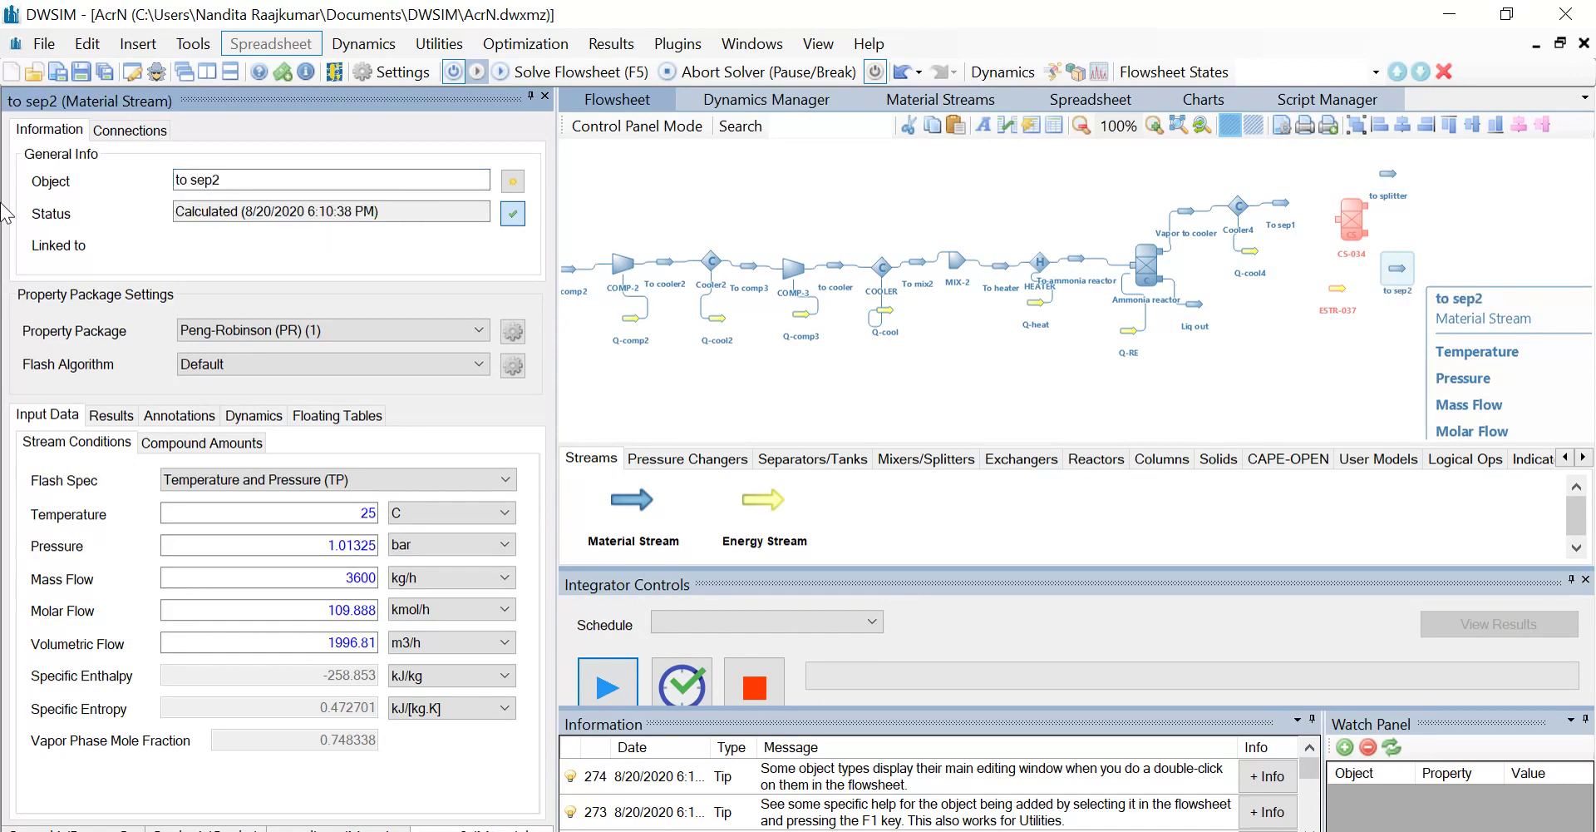
left_click(1341, 287)
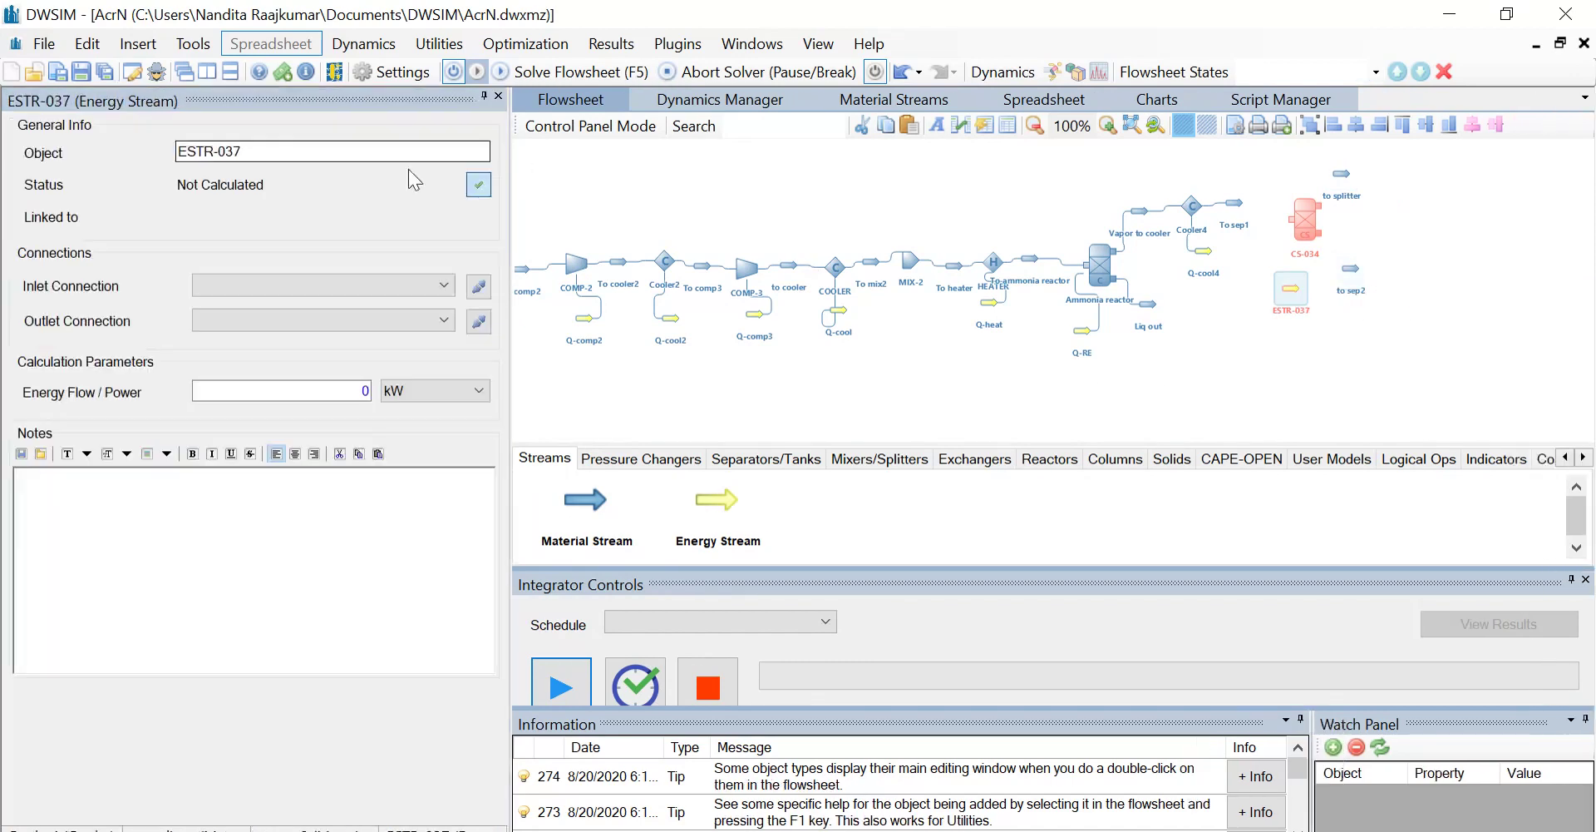
double_click(257, 152)
type("Q-")
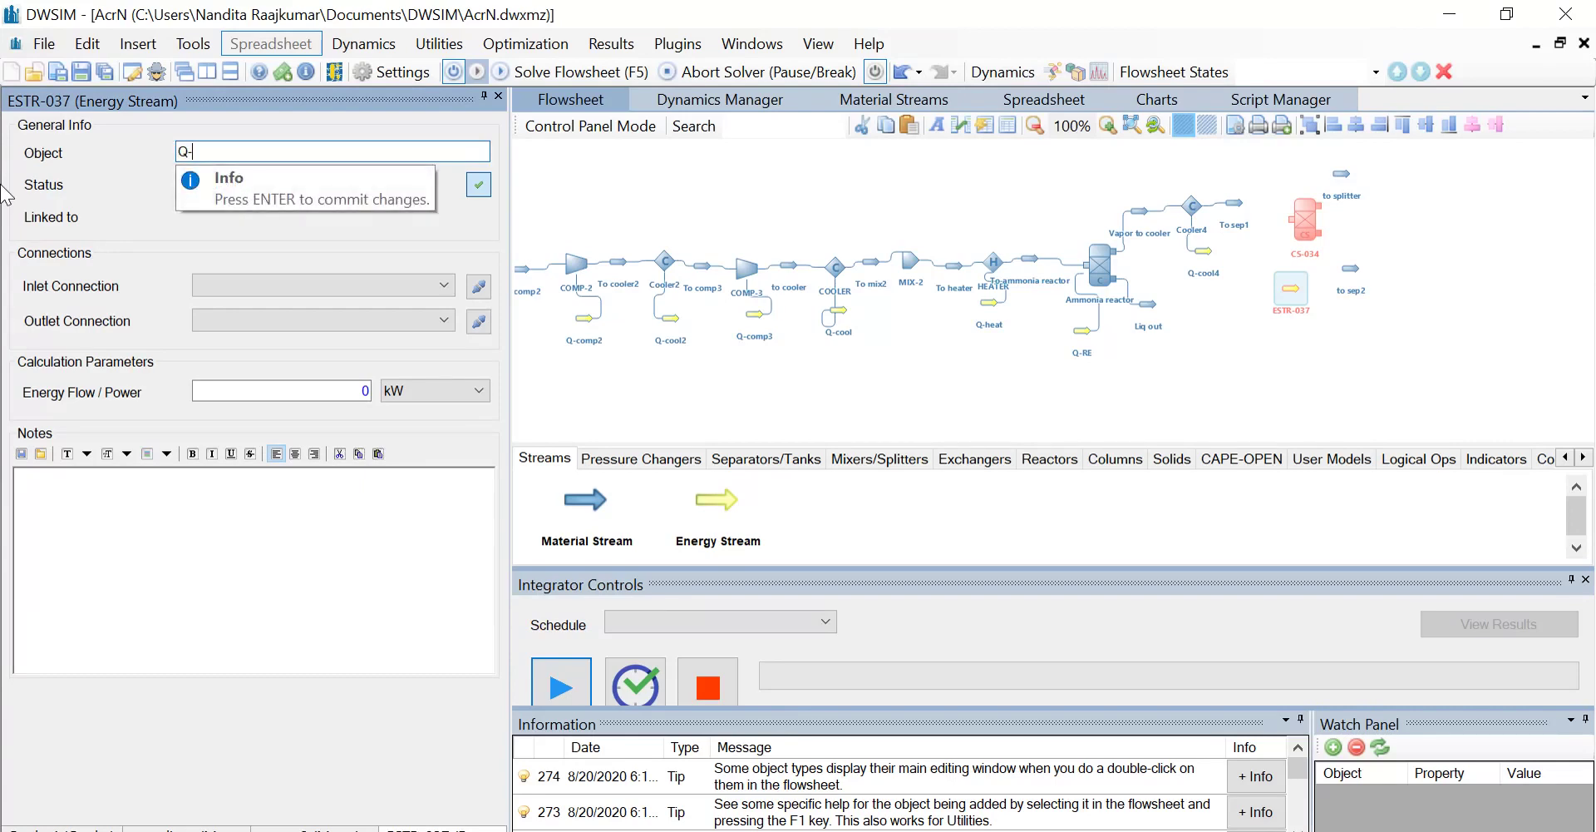
type("sep1")
key("Return")
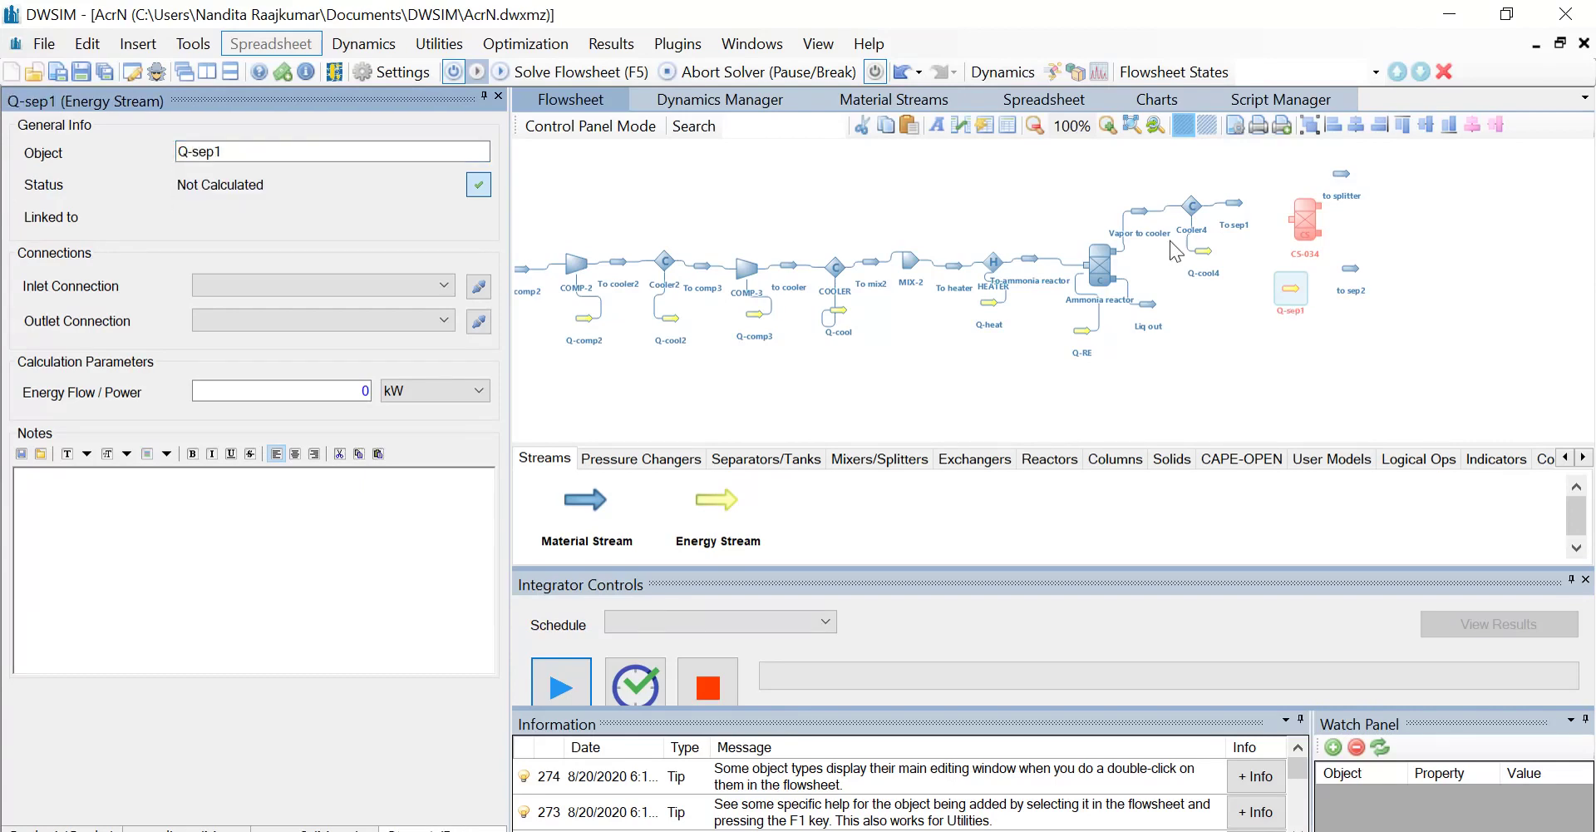
left_click(1307, 220)
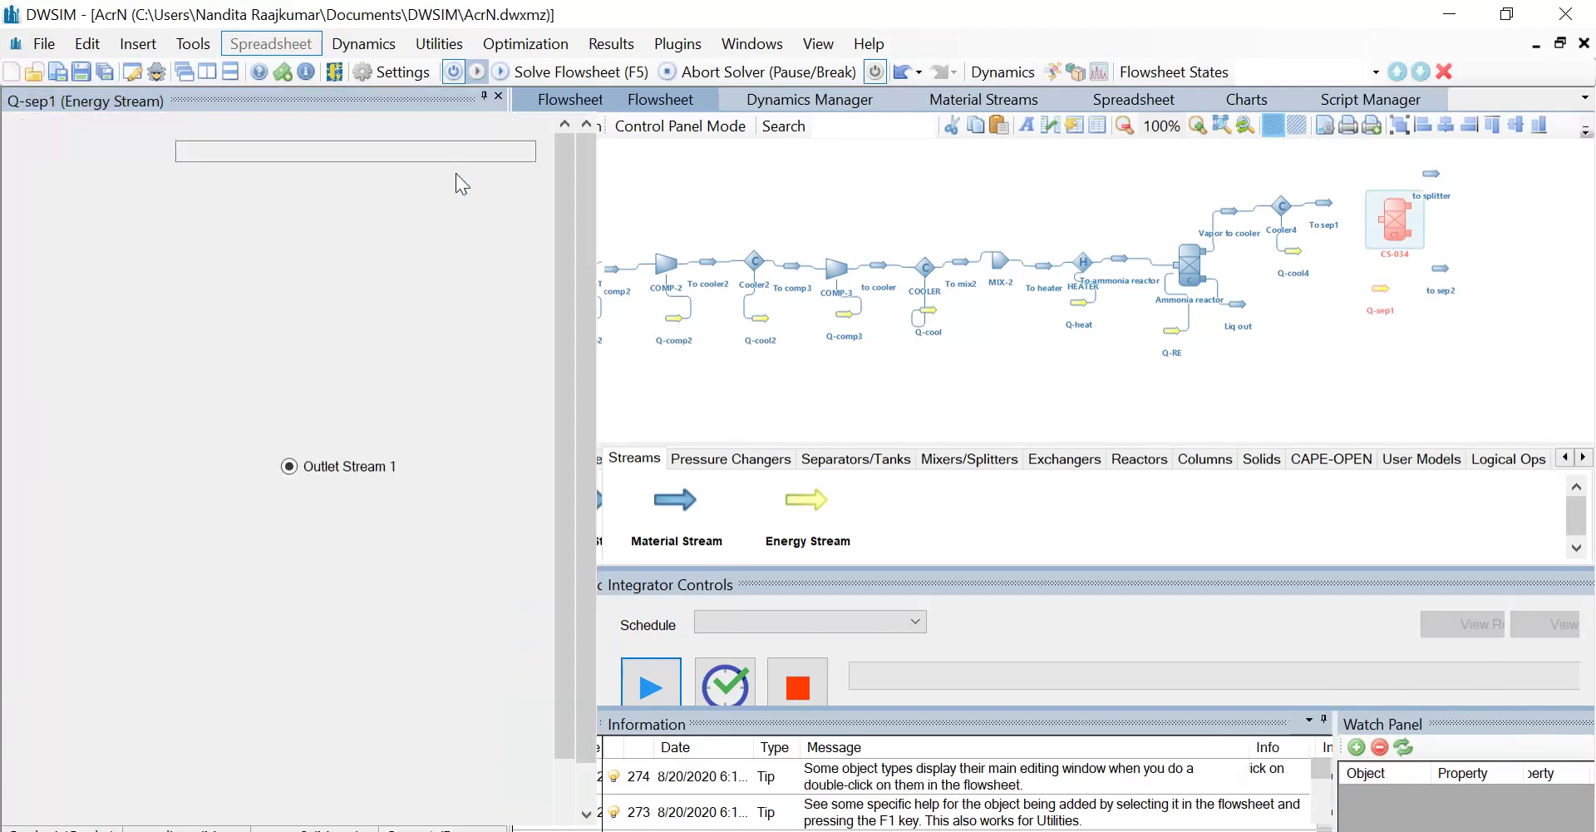
- Name the separator Sep1: inlet To sep1, outlets to splitter and to sep2, energy stream Q-sep1
type("S")
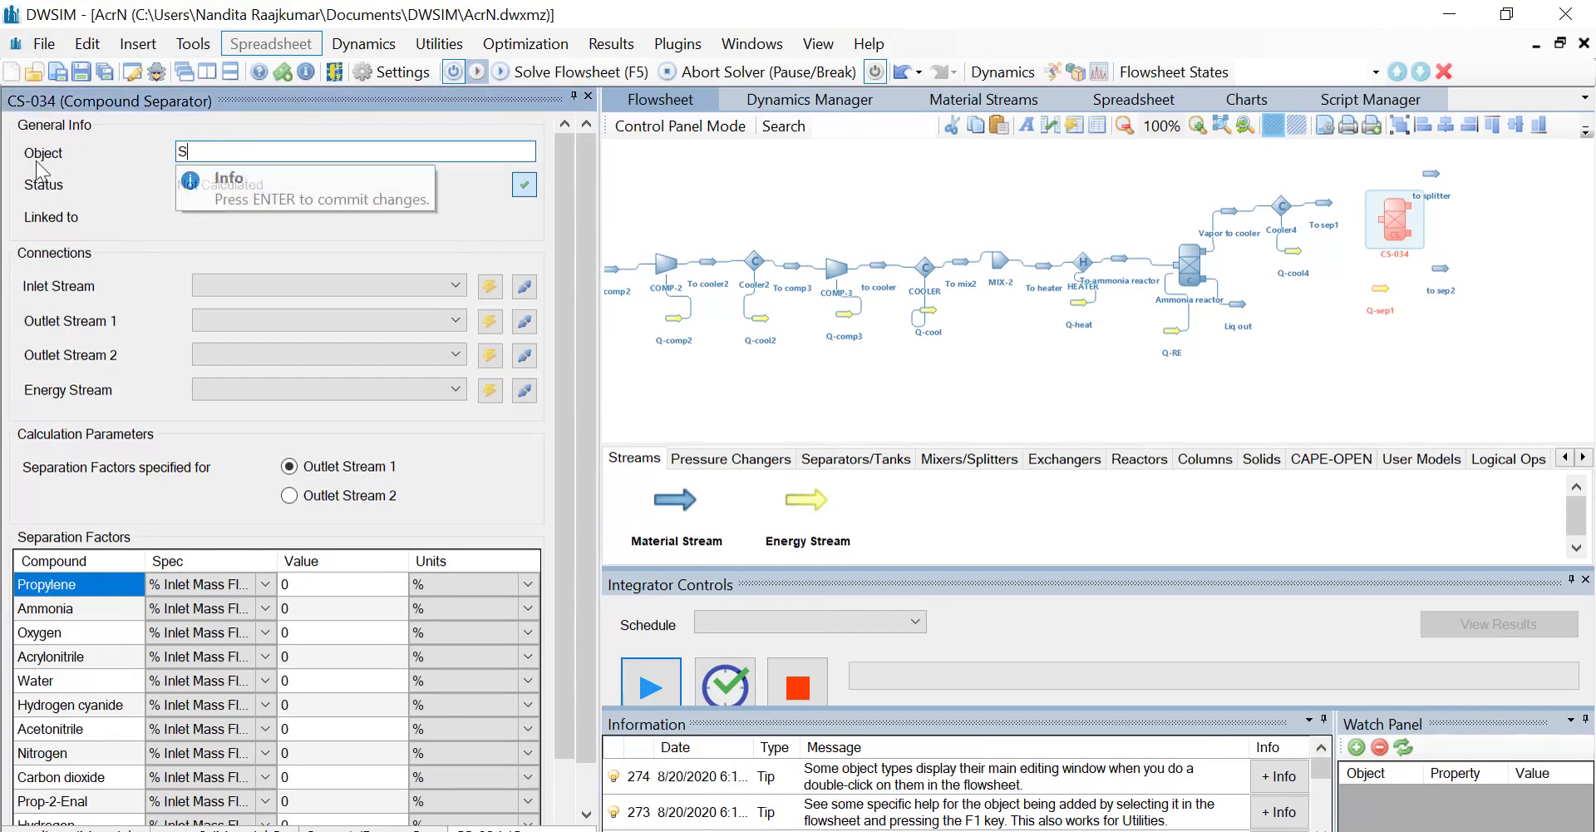
type("ep1")
key("Return")
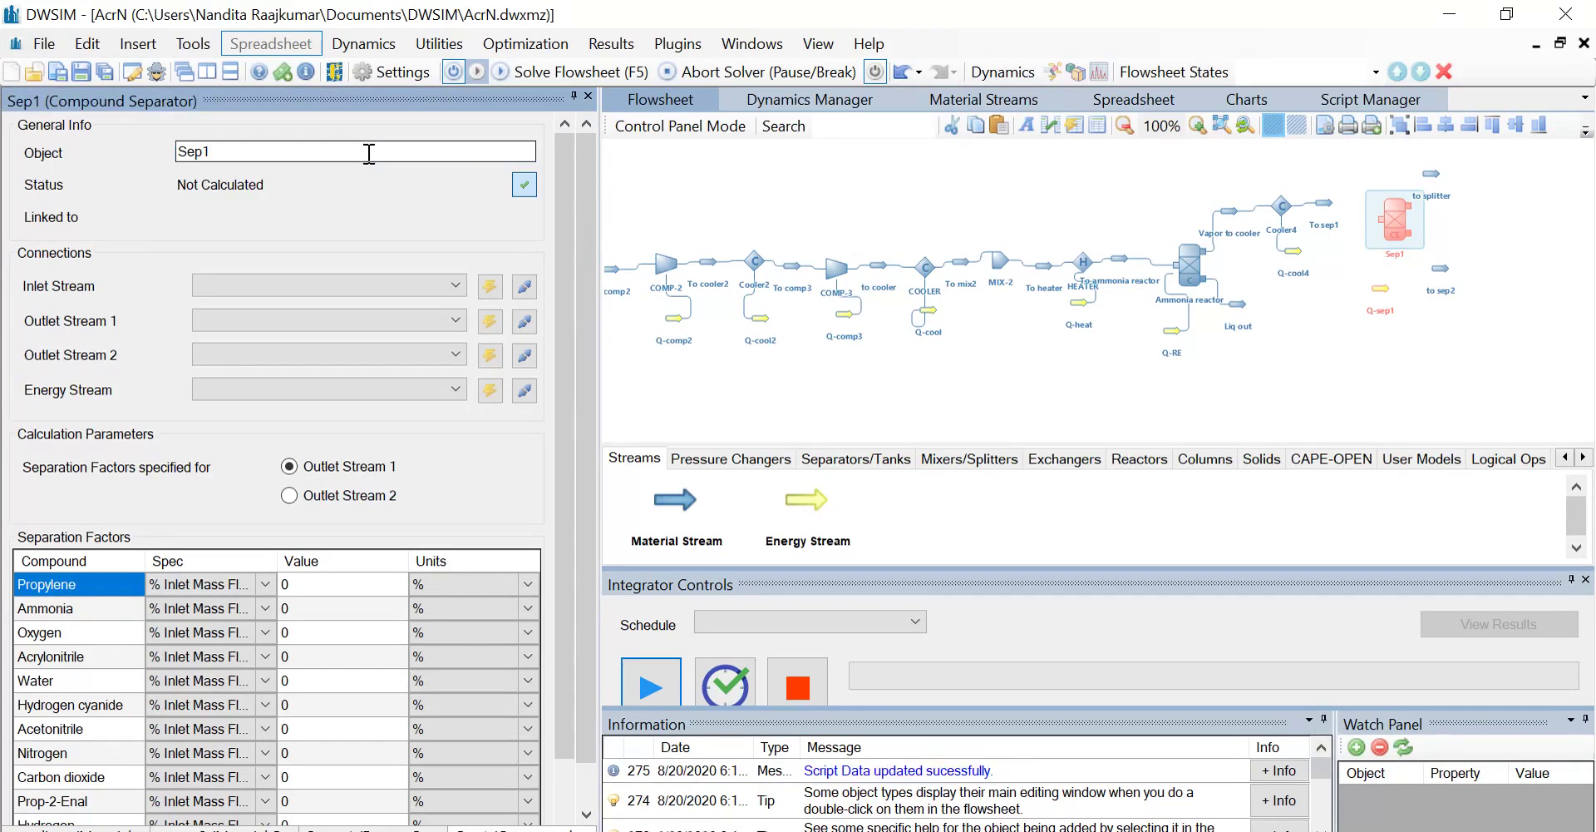
left_click(454, 287)
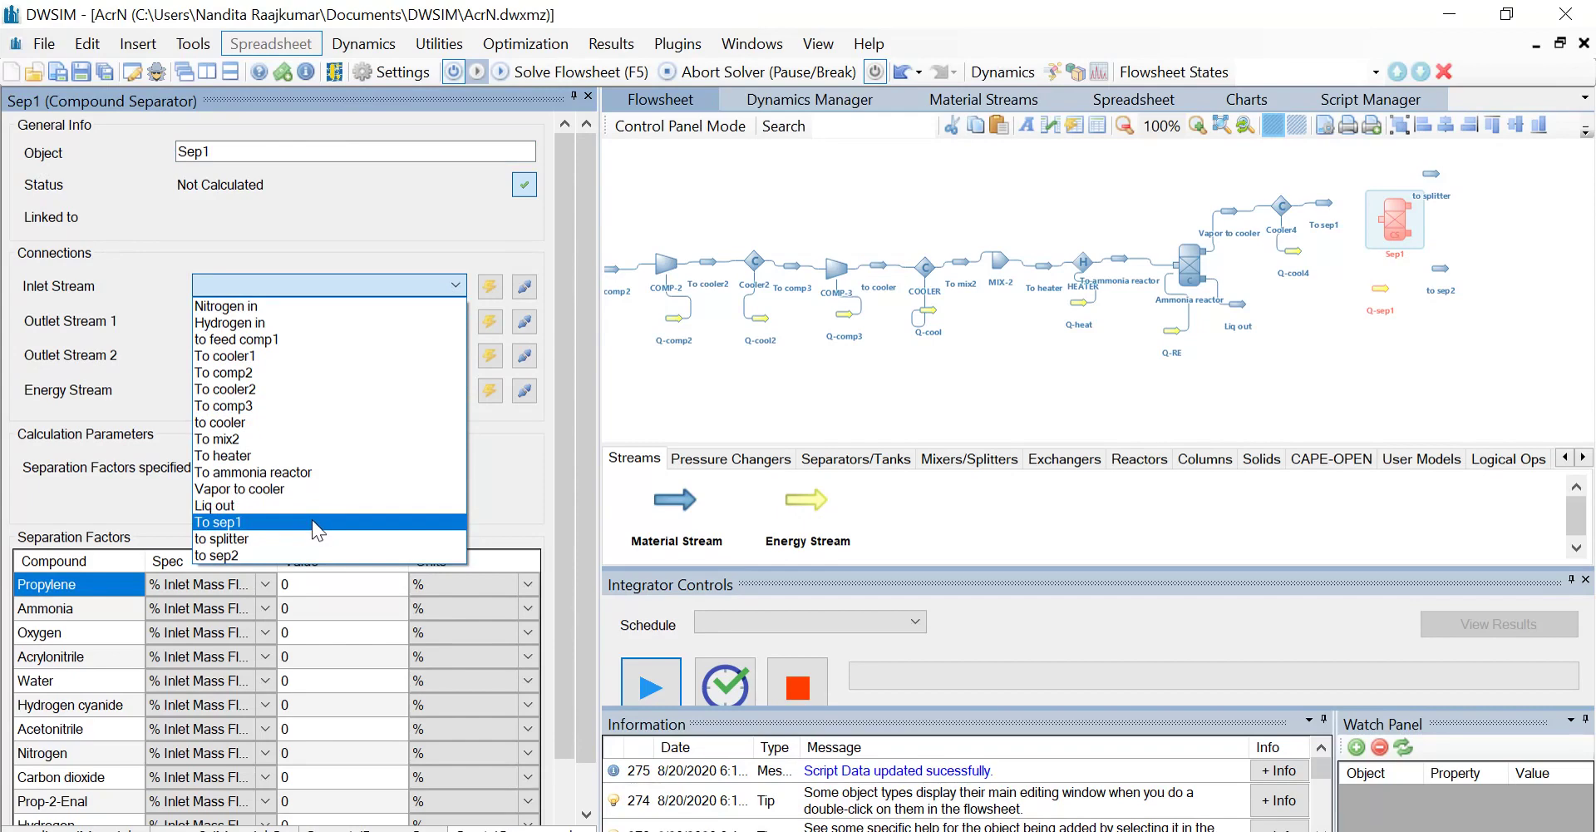
left_click(312, 521)
left_click(431, 326)
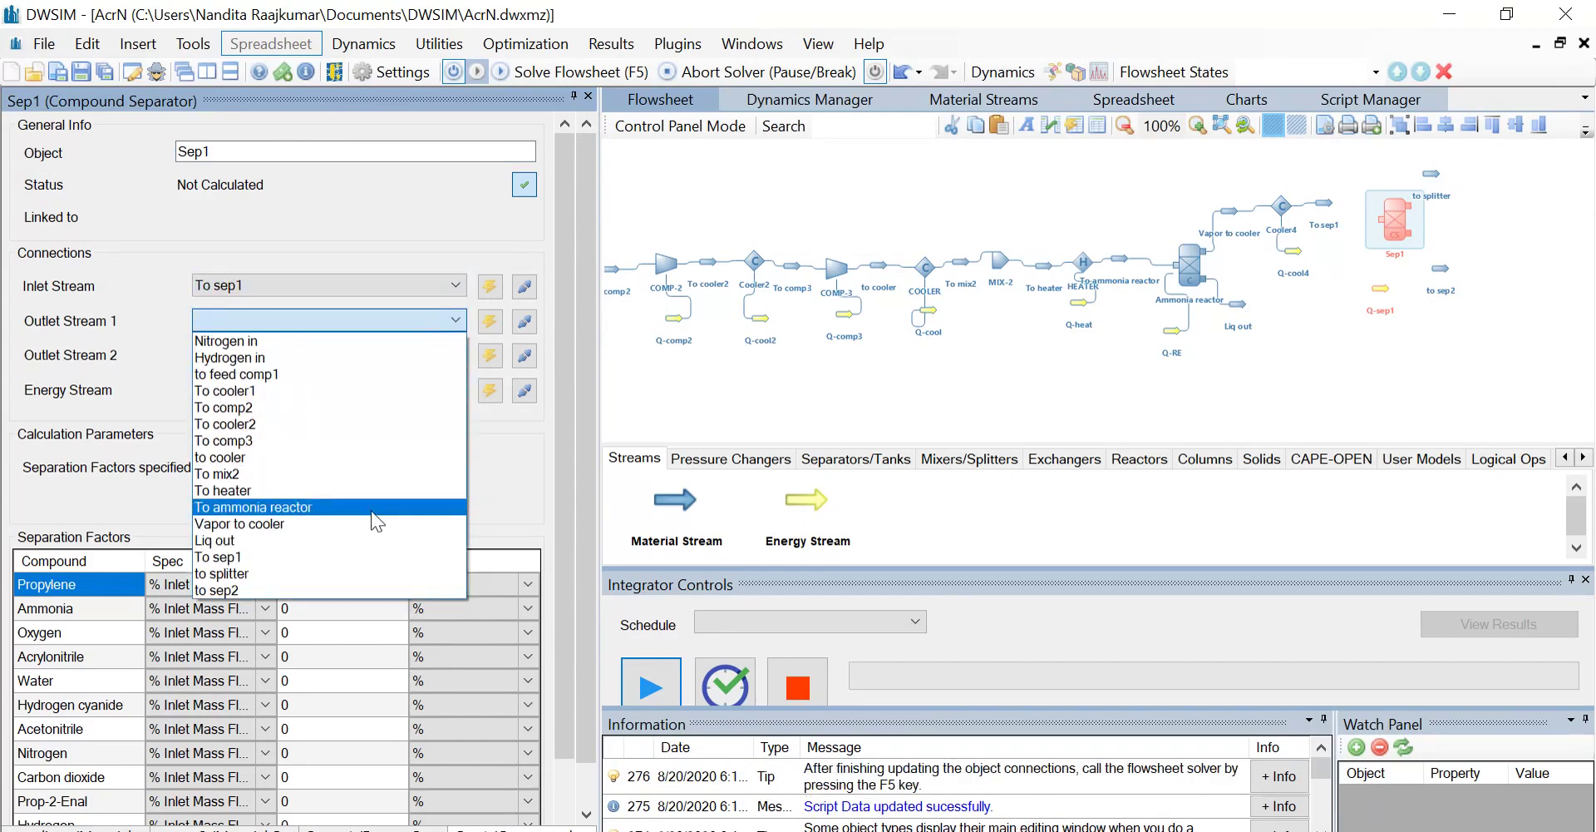
left_click(312, 572)
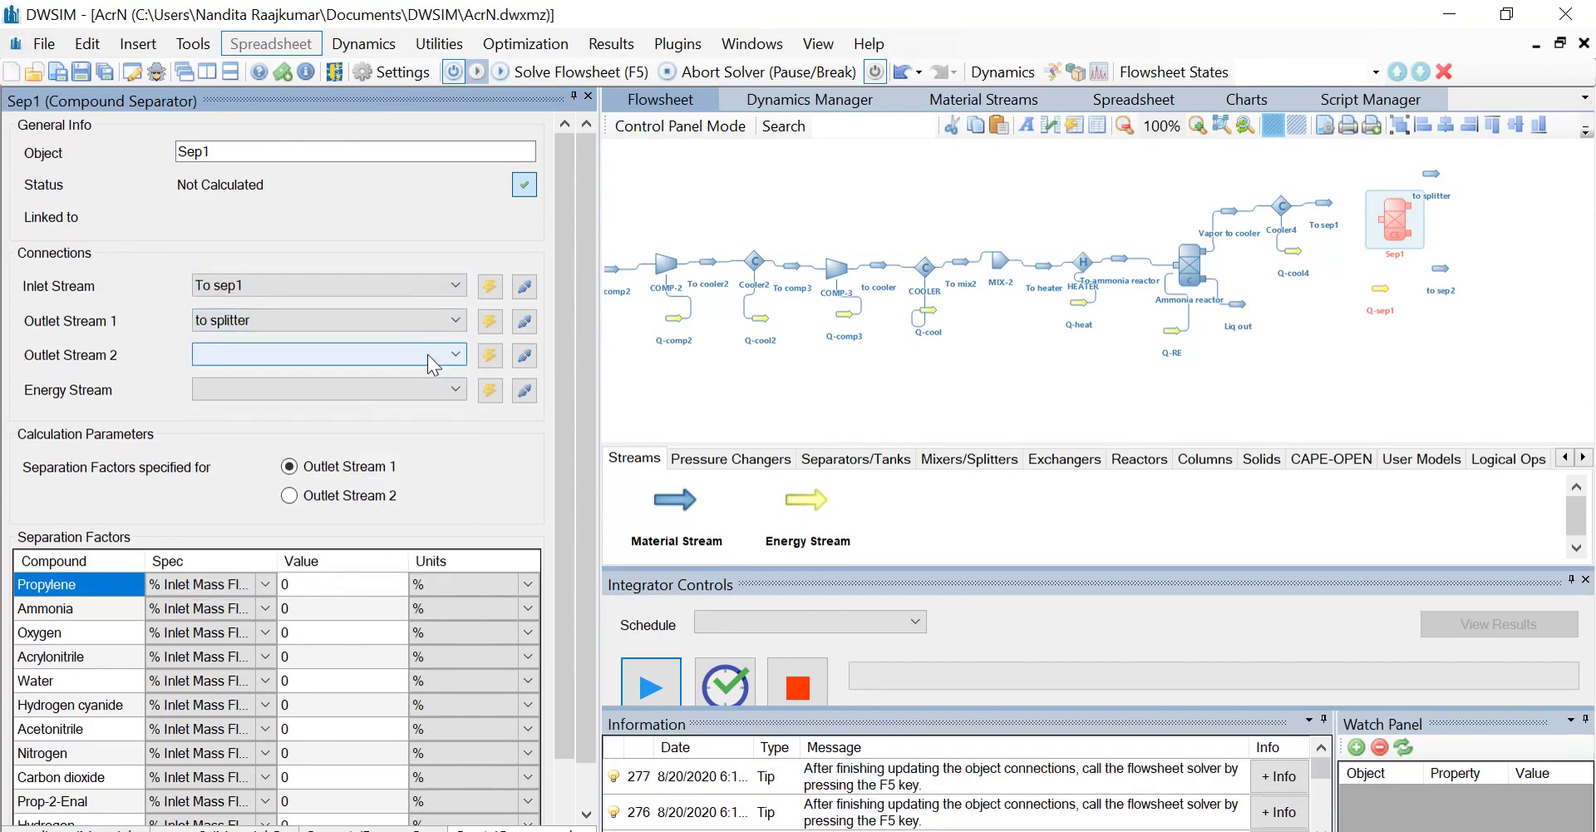
left_click(430, 356)
left_click(311, 623)
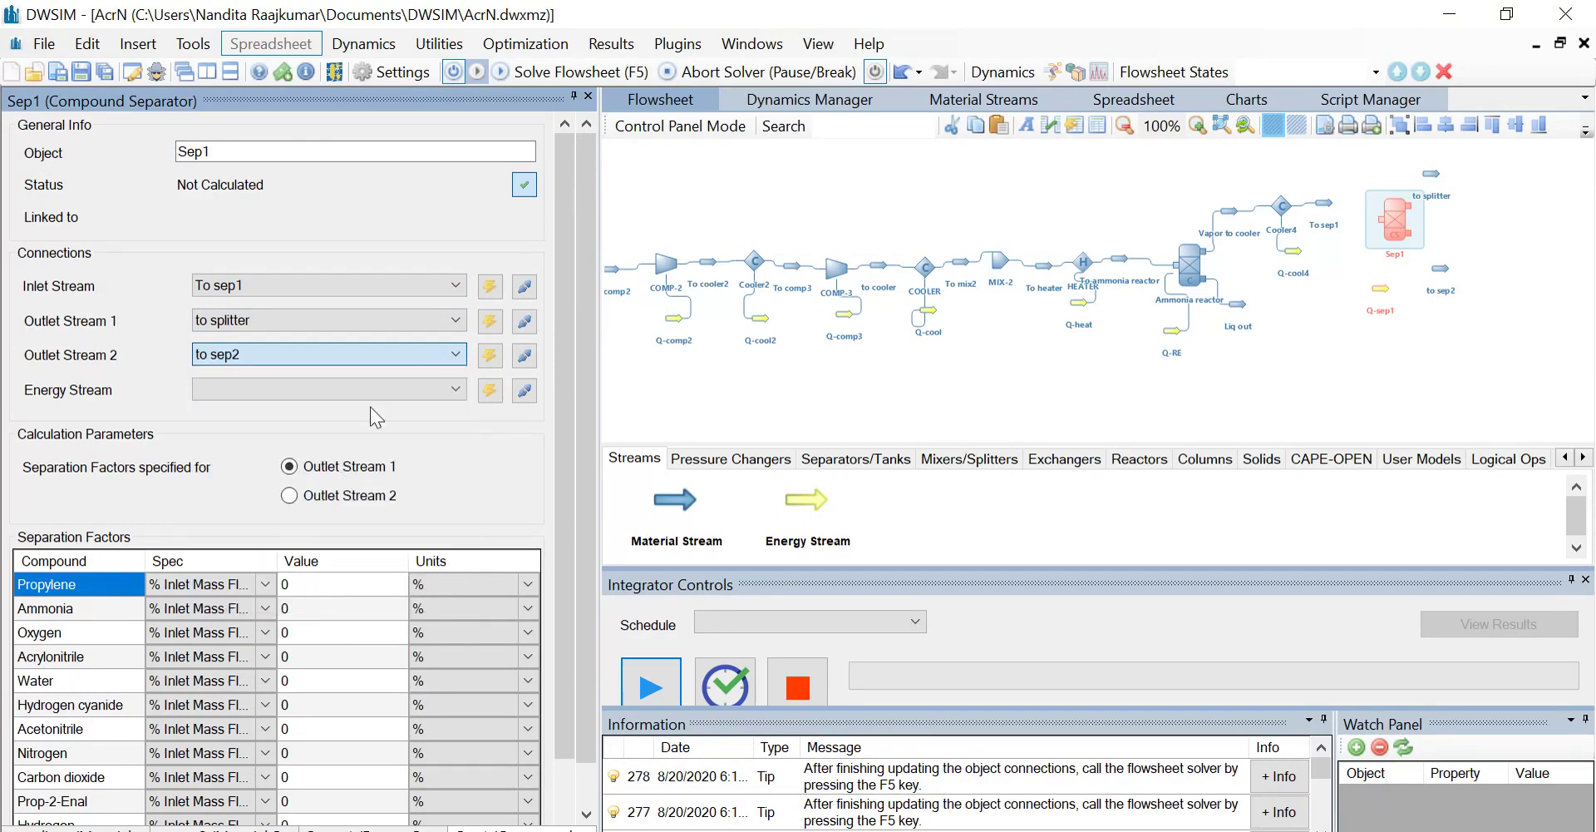
left_click(453, 390)
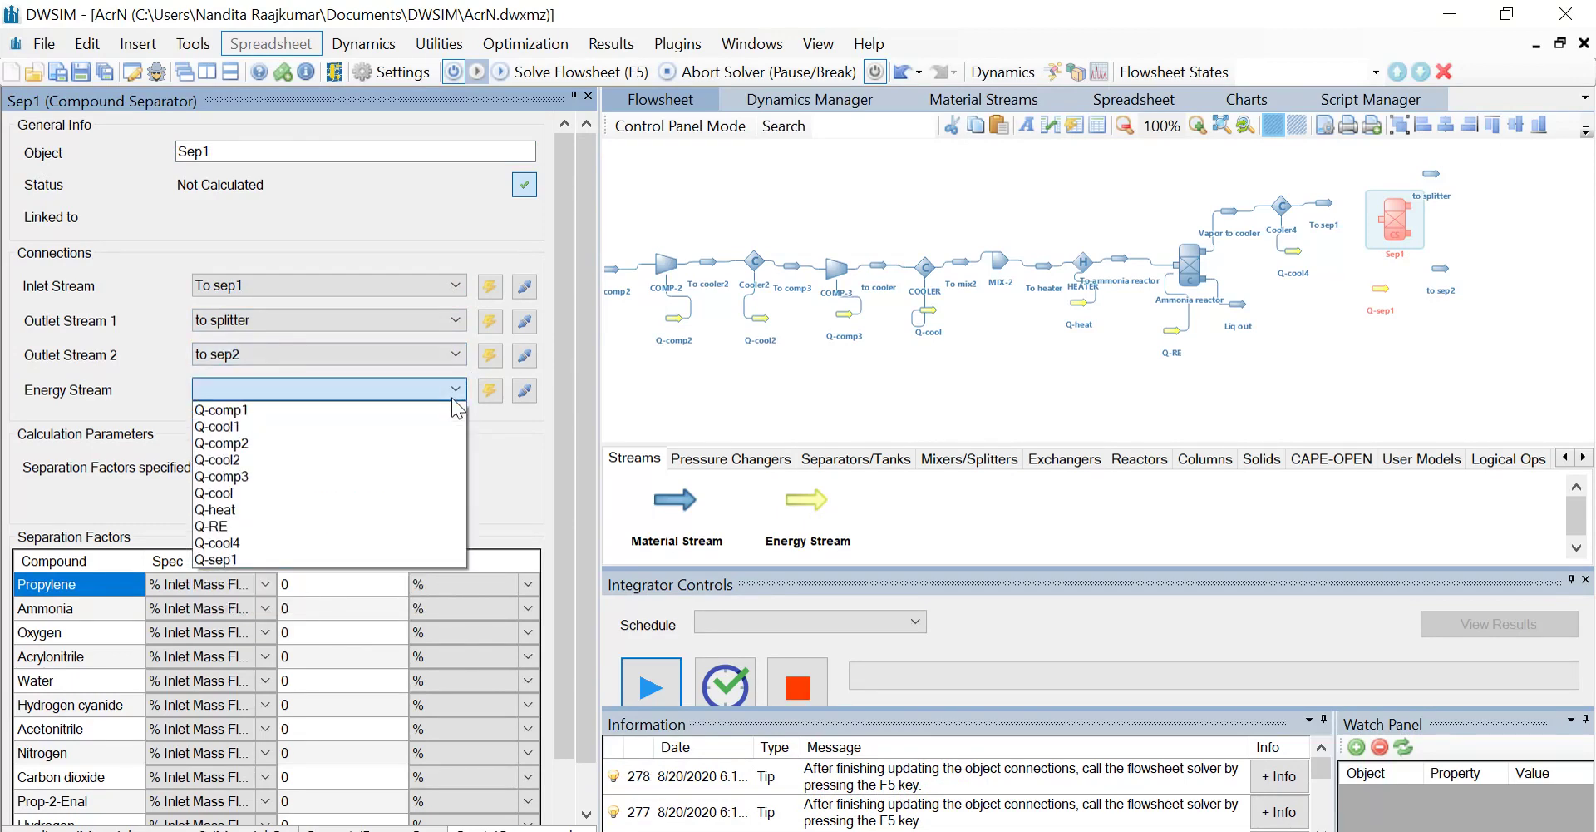
left_click(371, 557)
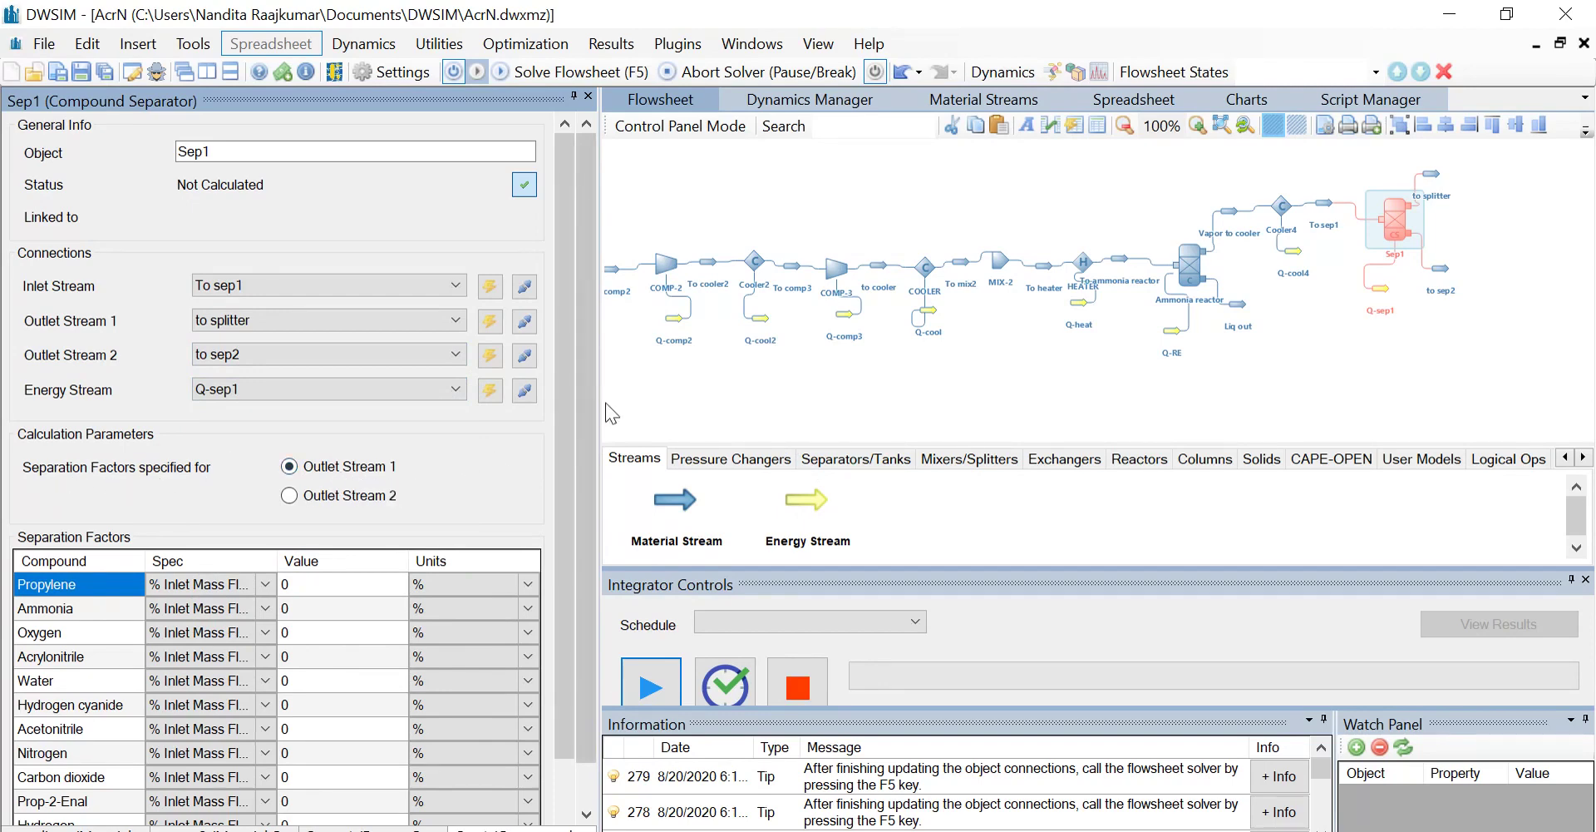
- Set Hydrogen's separation factor to 100% toward outlet stream 1
left_click_drag(561, 424, 573, 529)
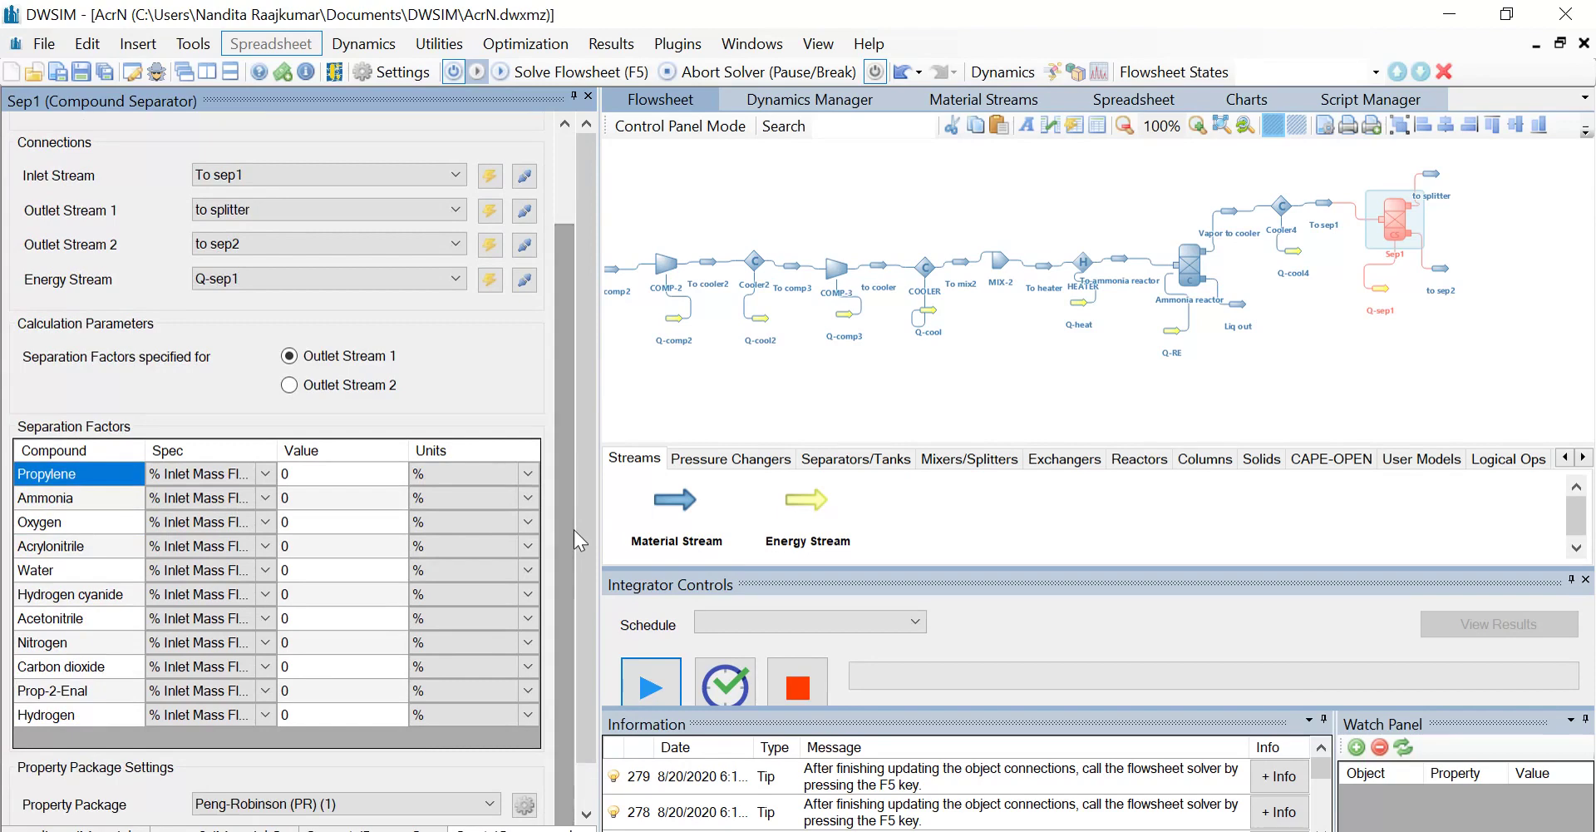
left_click(313, 715)
type("1")
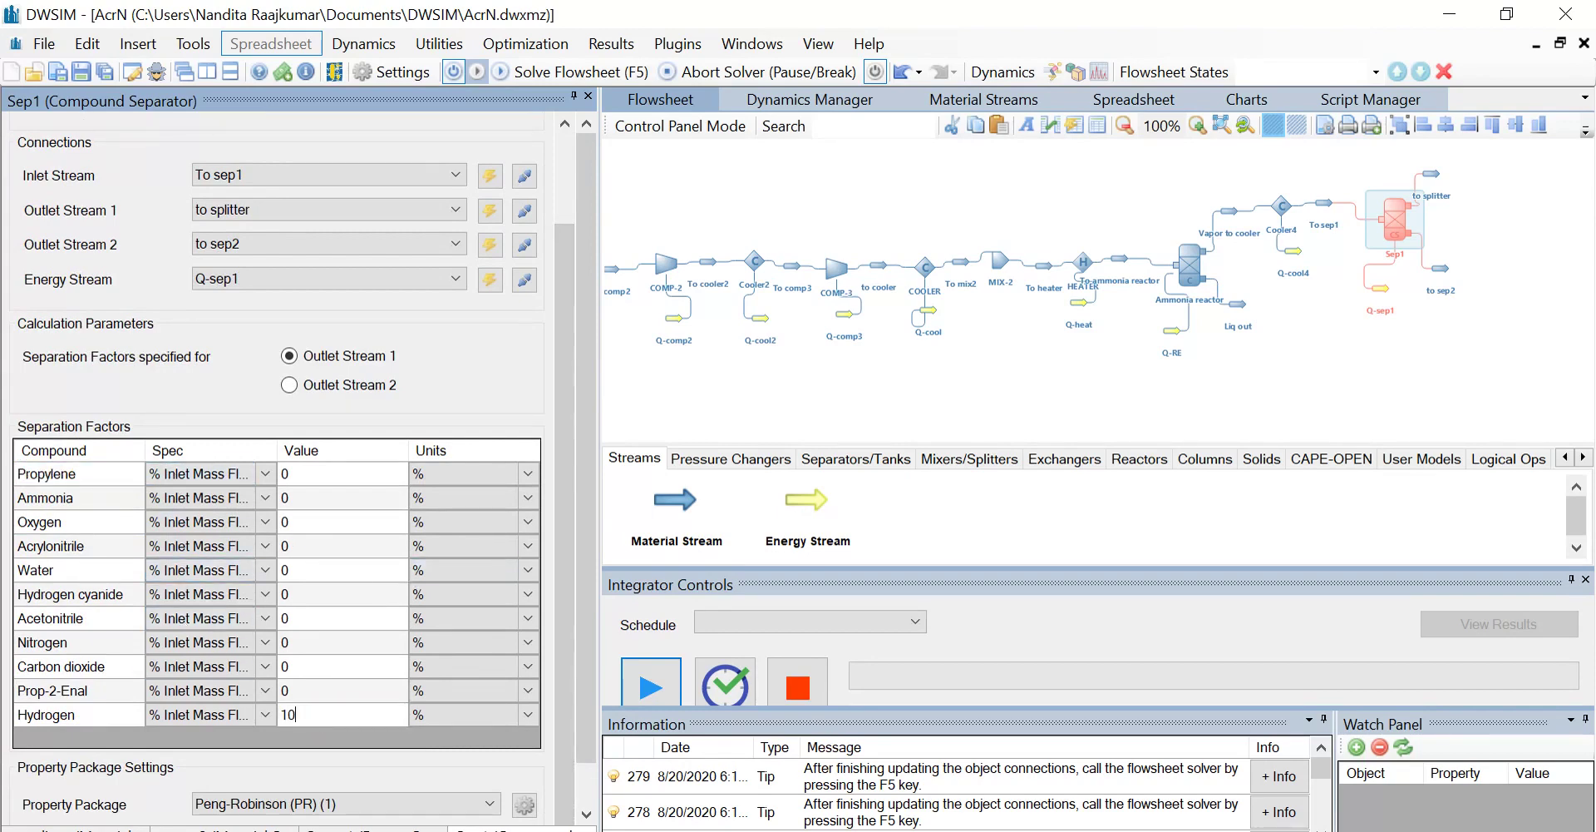
type("00")
key("ctrl+s")
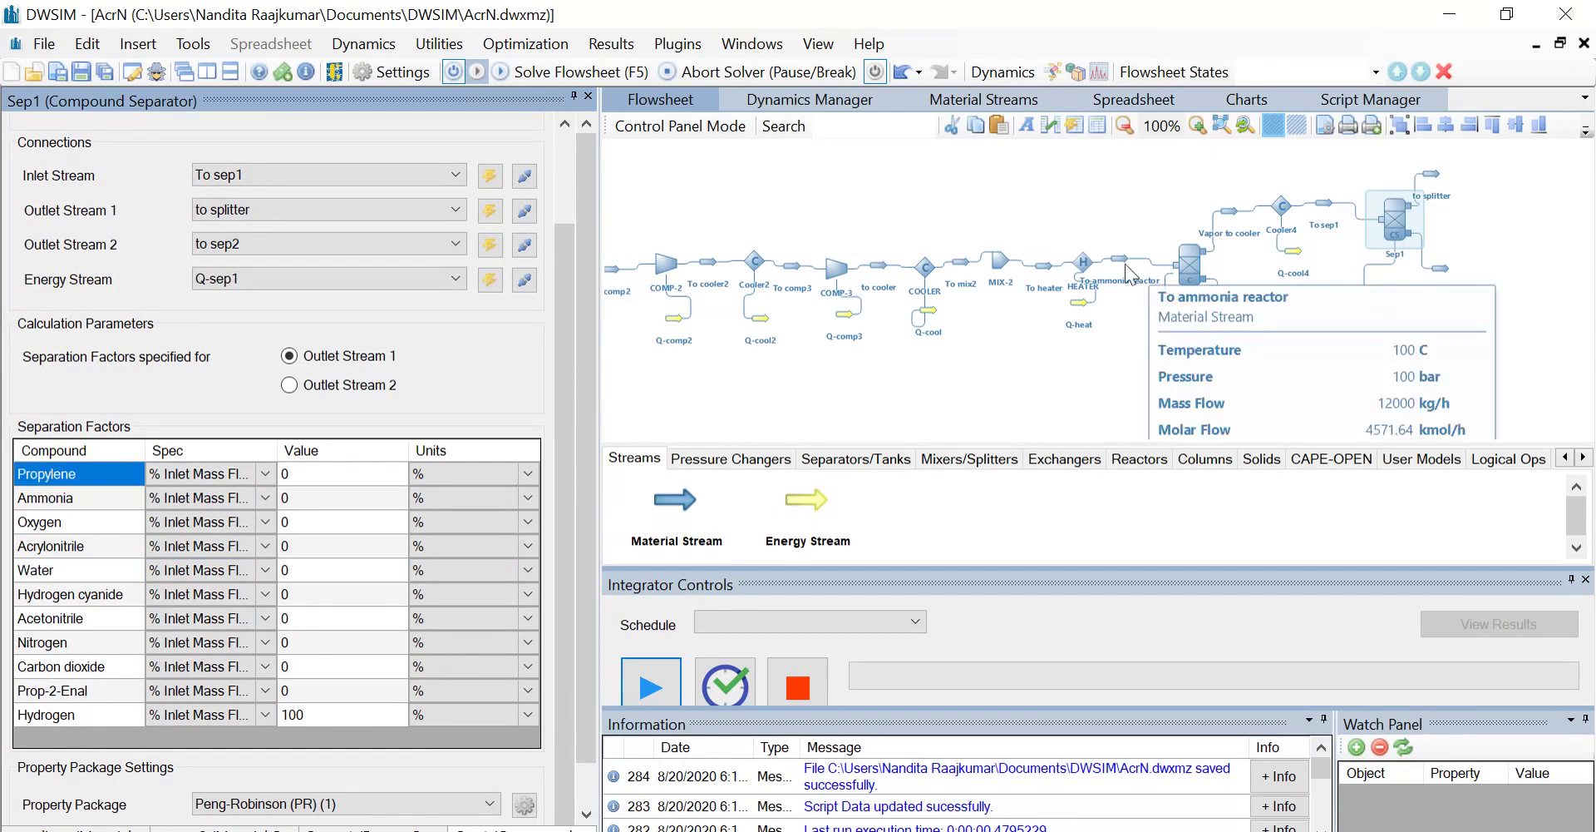
left_click_drag(1093, 202, 1081, 256)
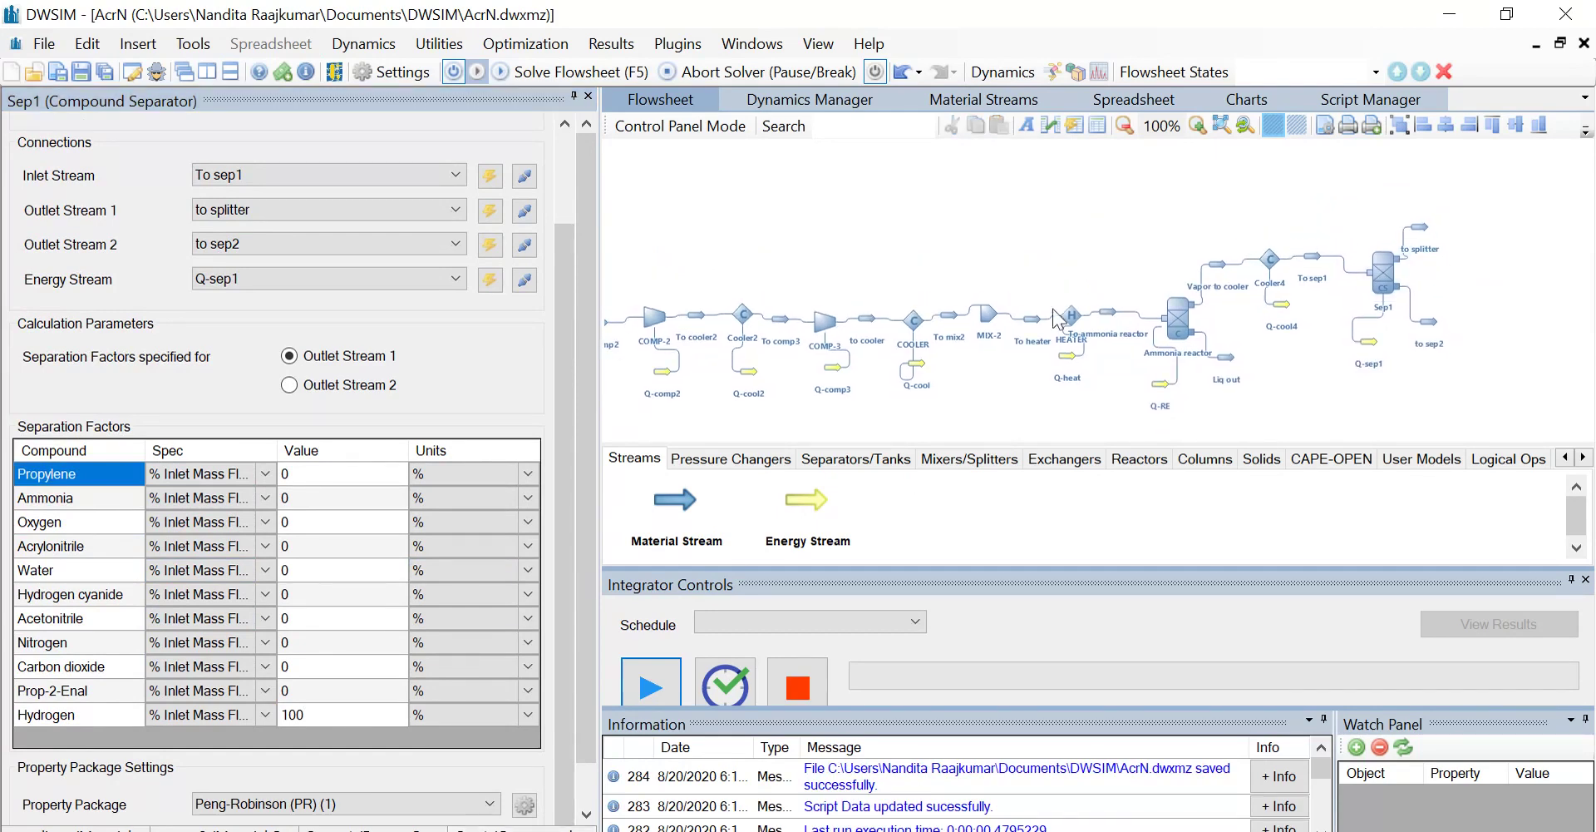
- Place a stream splitter above the process line with two material streams beside it
left_click(941, 464)
left_click_drag(805, 497, 1249, 173)
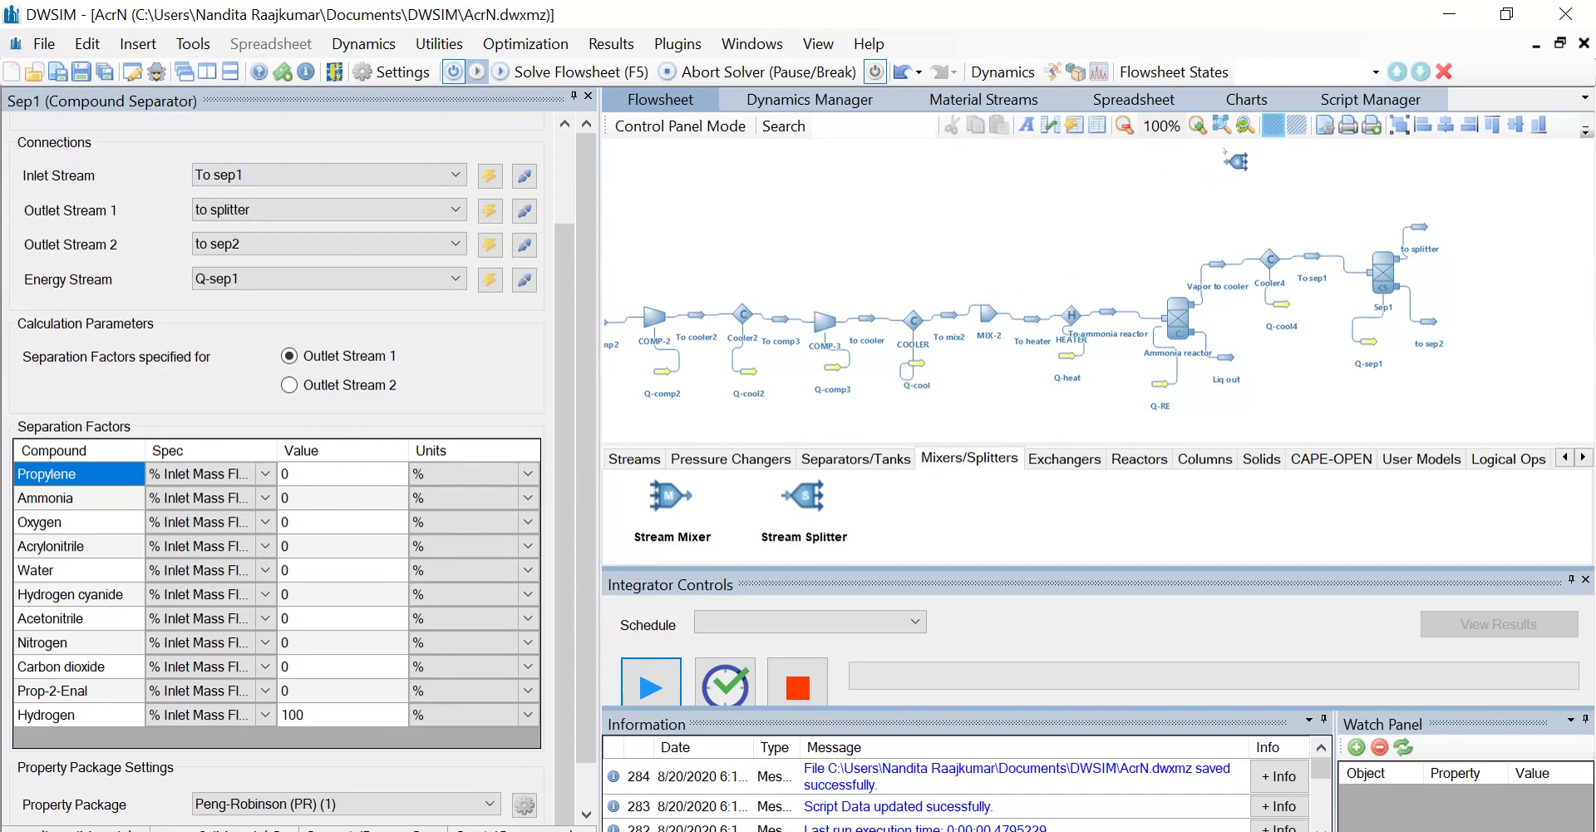
left_click(634, 458)
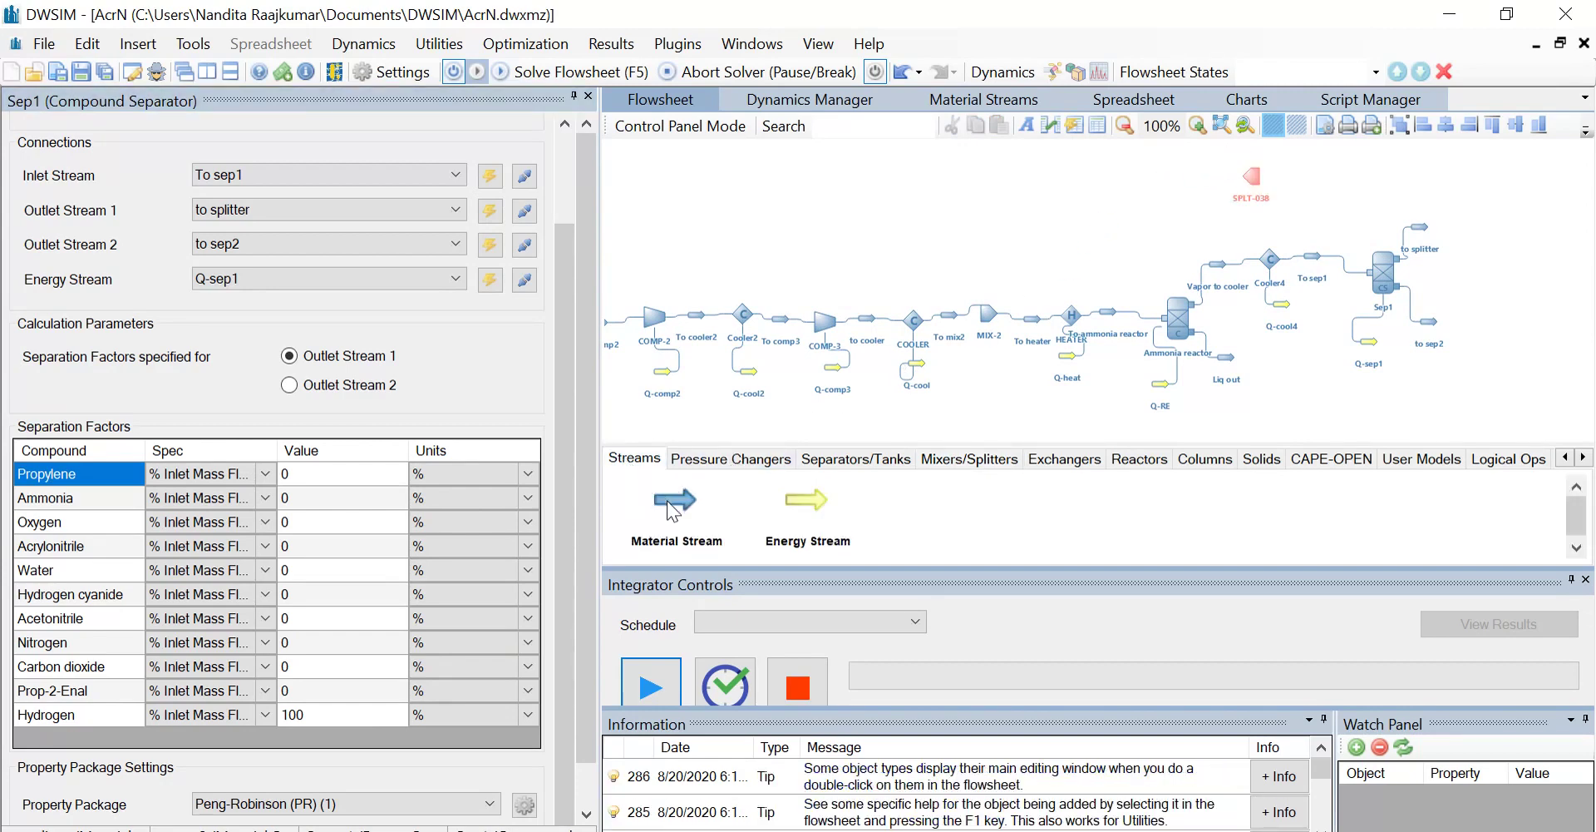
left_click_drag(673, 499, 1156, 150)
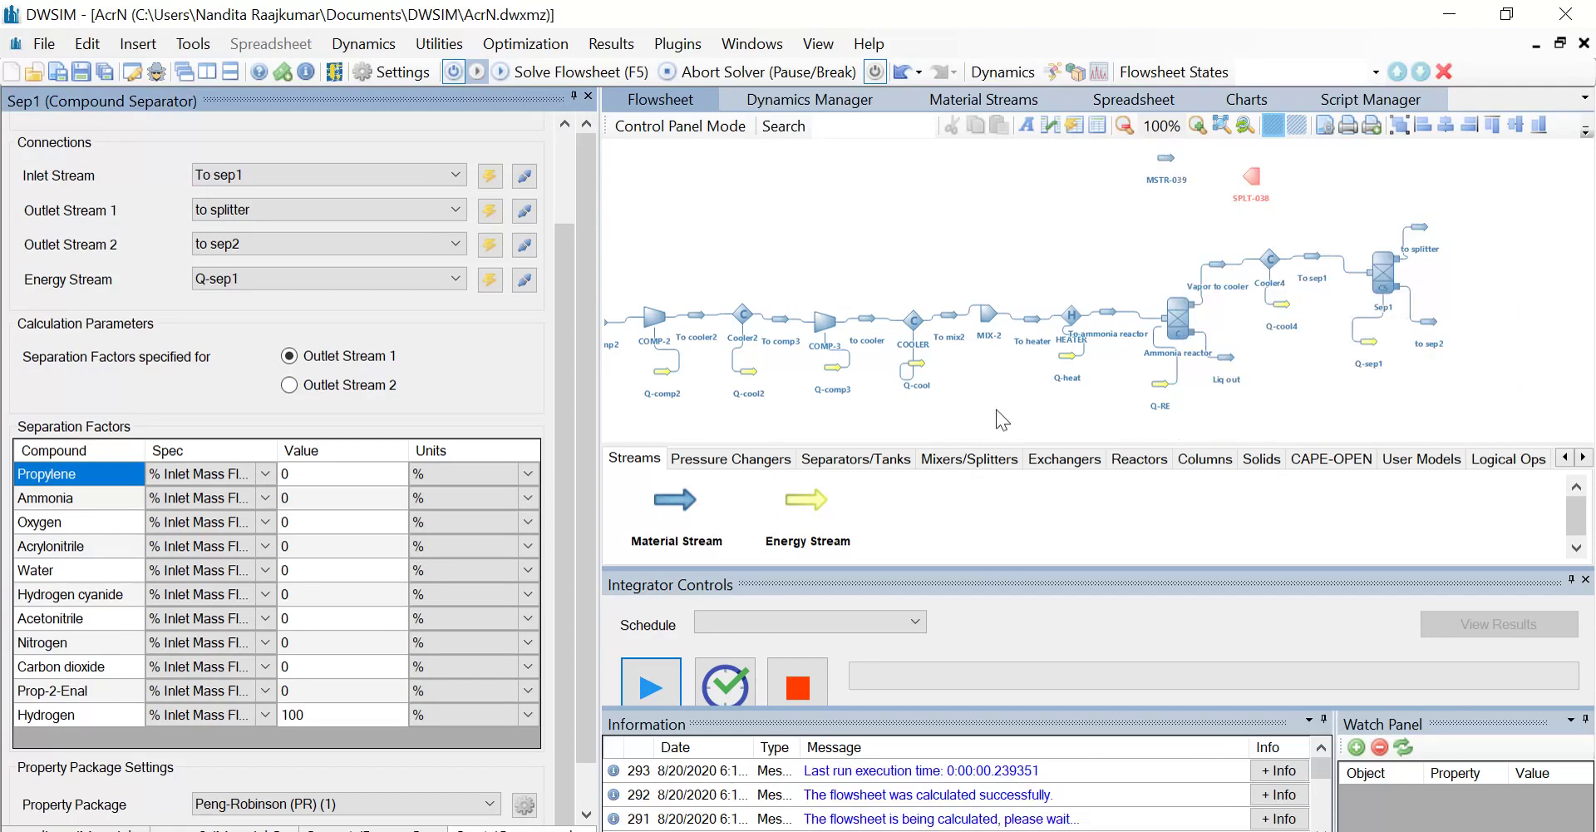
left_click_drag(689, 504, 1139, 191)
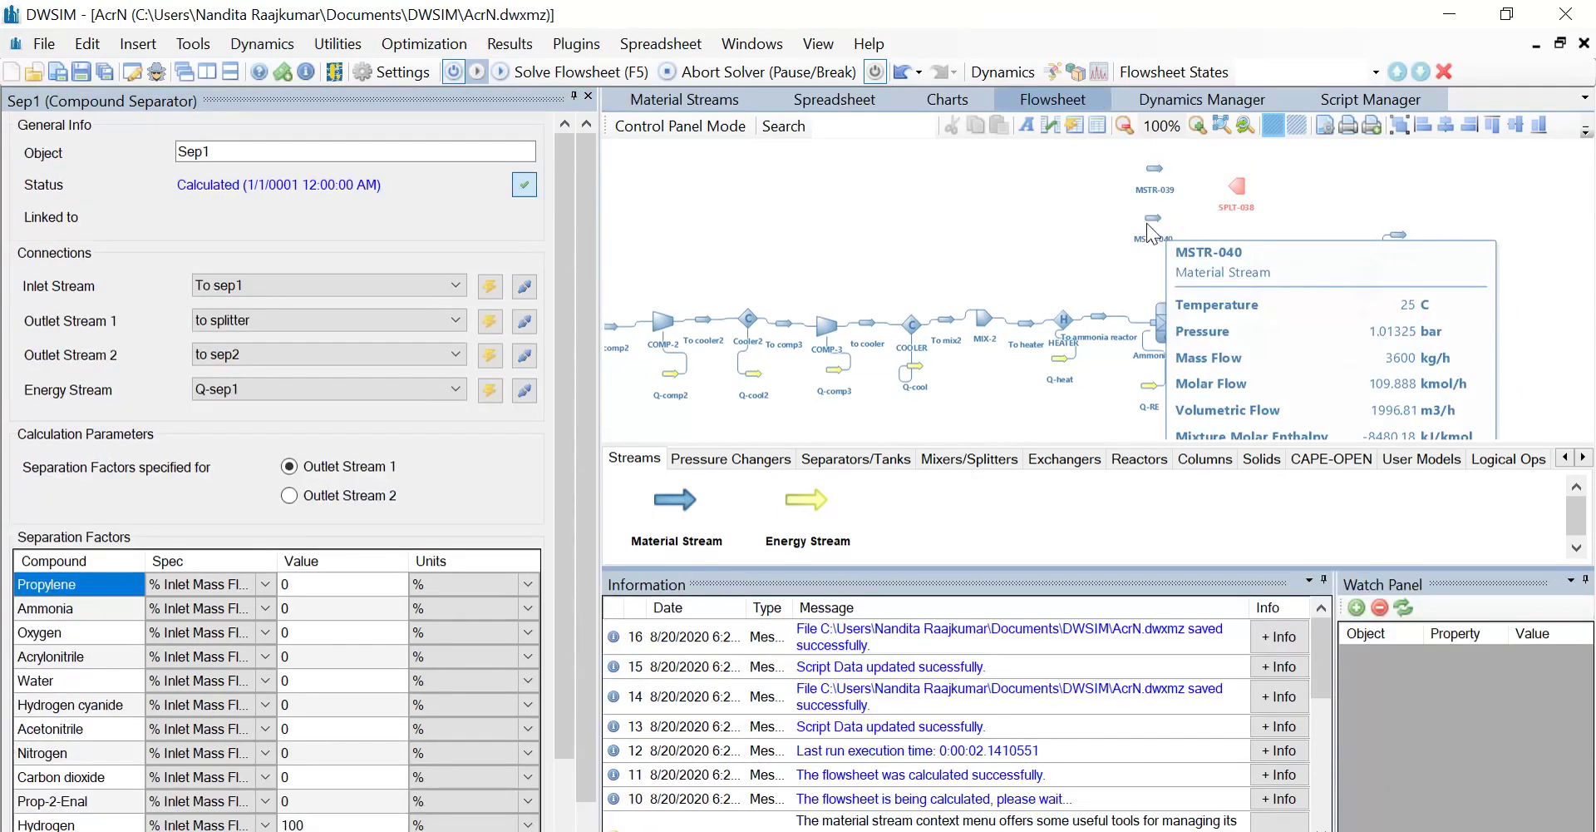
- Rename the two new streams 'Hydrogen to recycle' and 'H2 expose'
left_click(1155, 168)
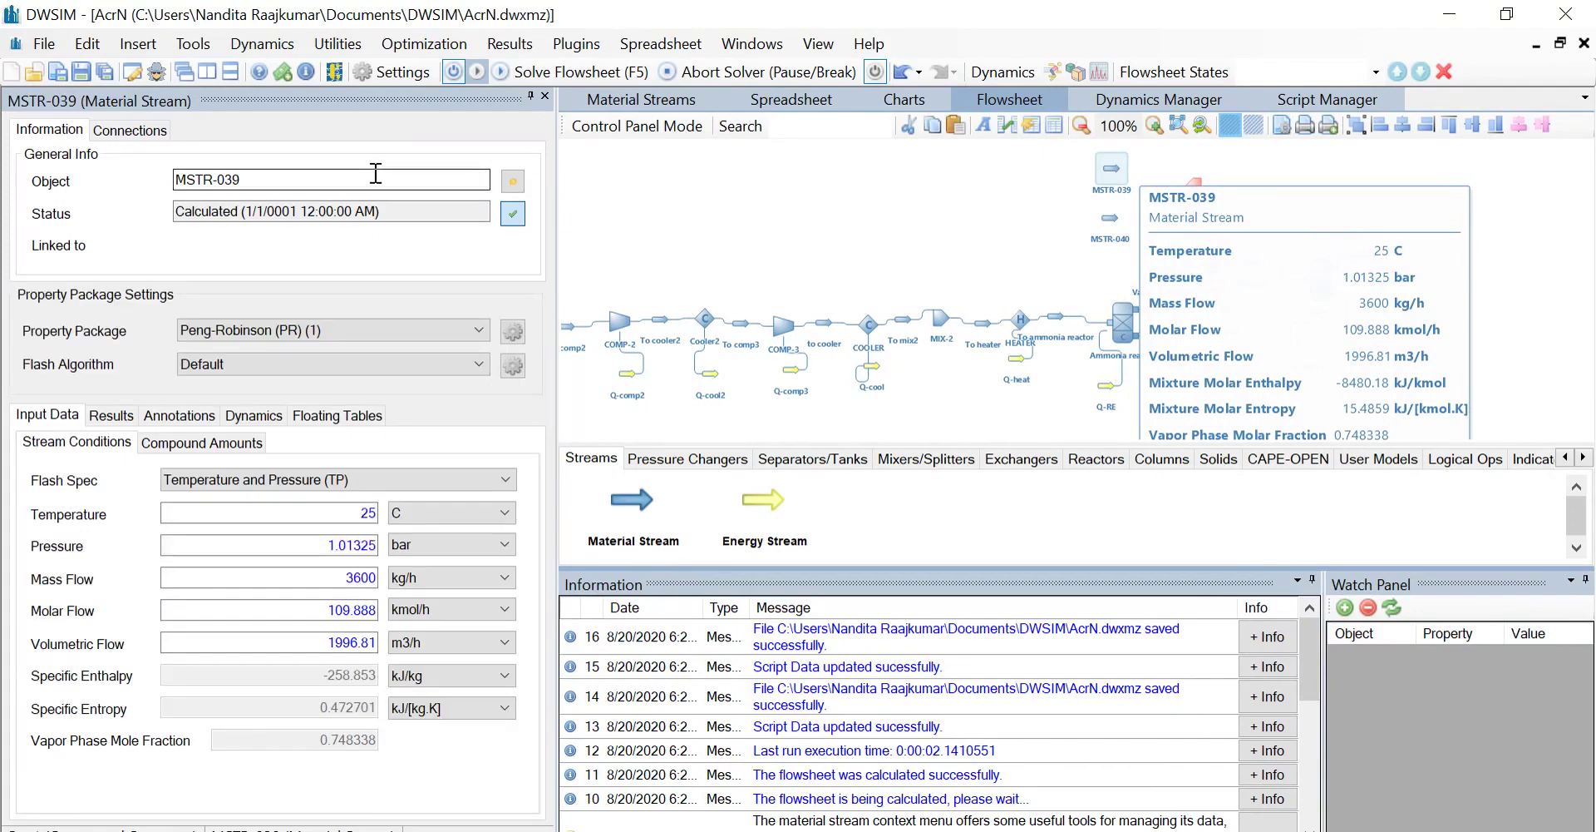
left_click(378, 179)
type("Hy")
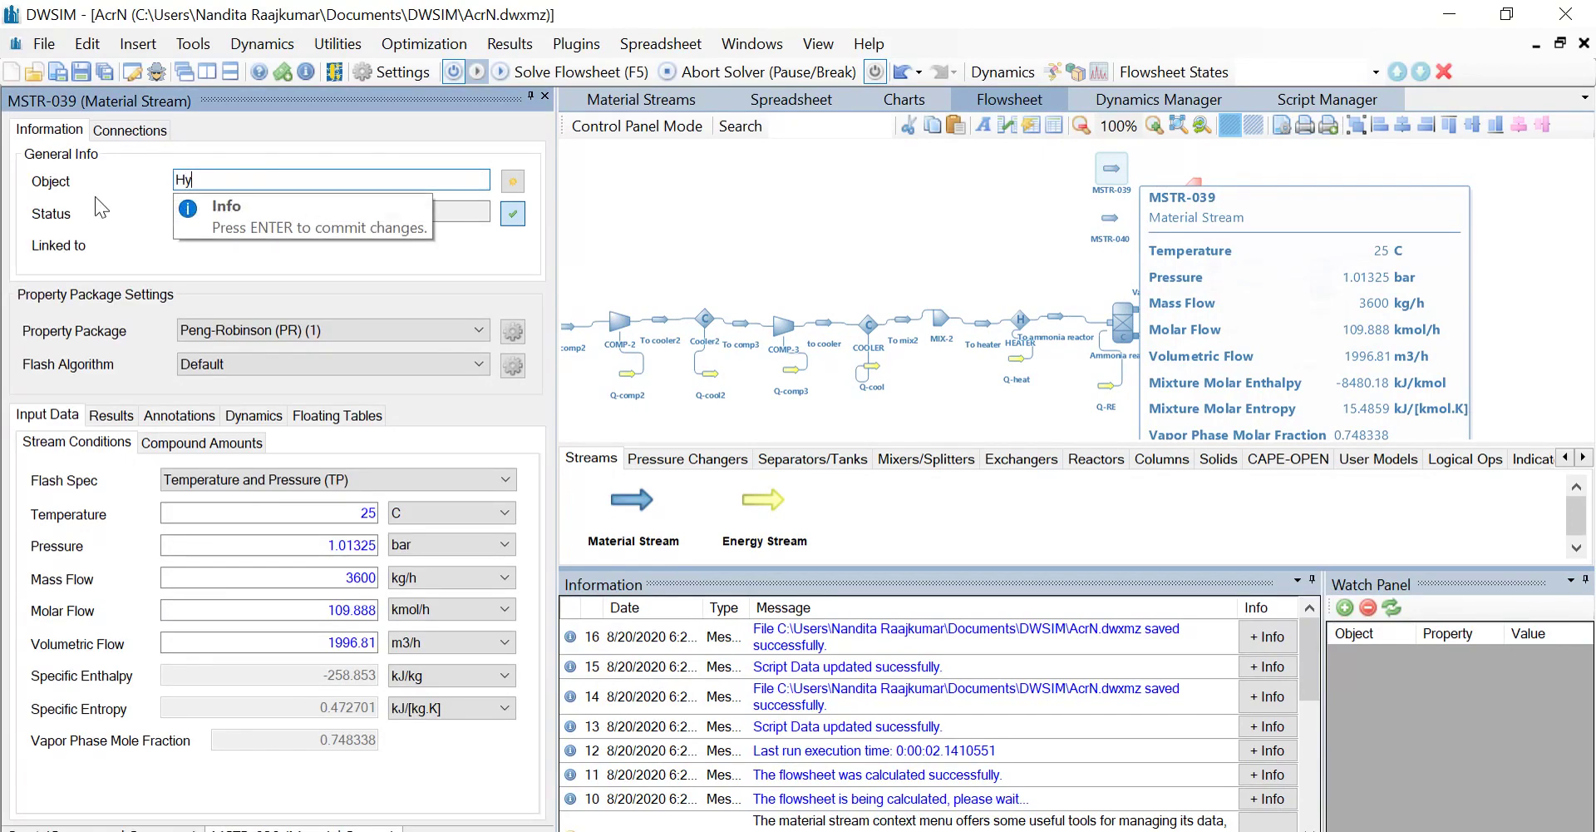
type("drogen to recycle")
key("Return")
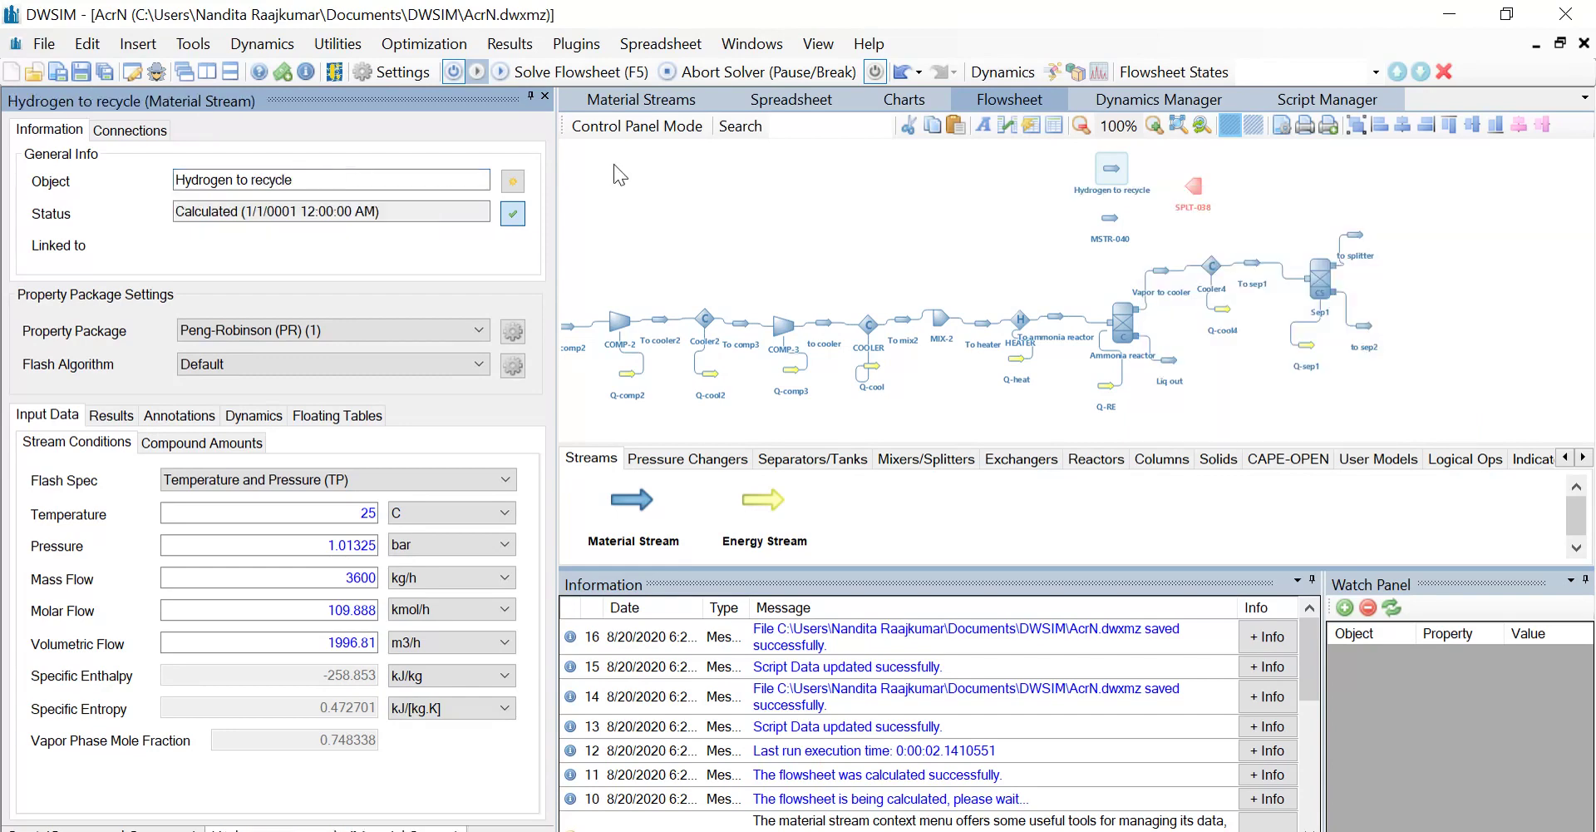
left_click(1110, 218)
double_click(207, 180)
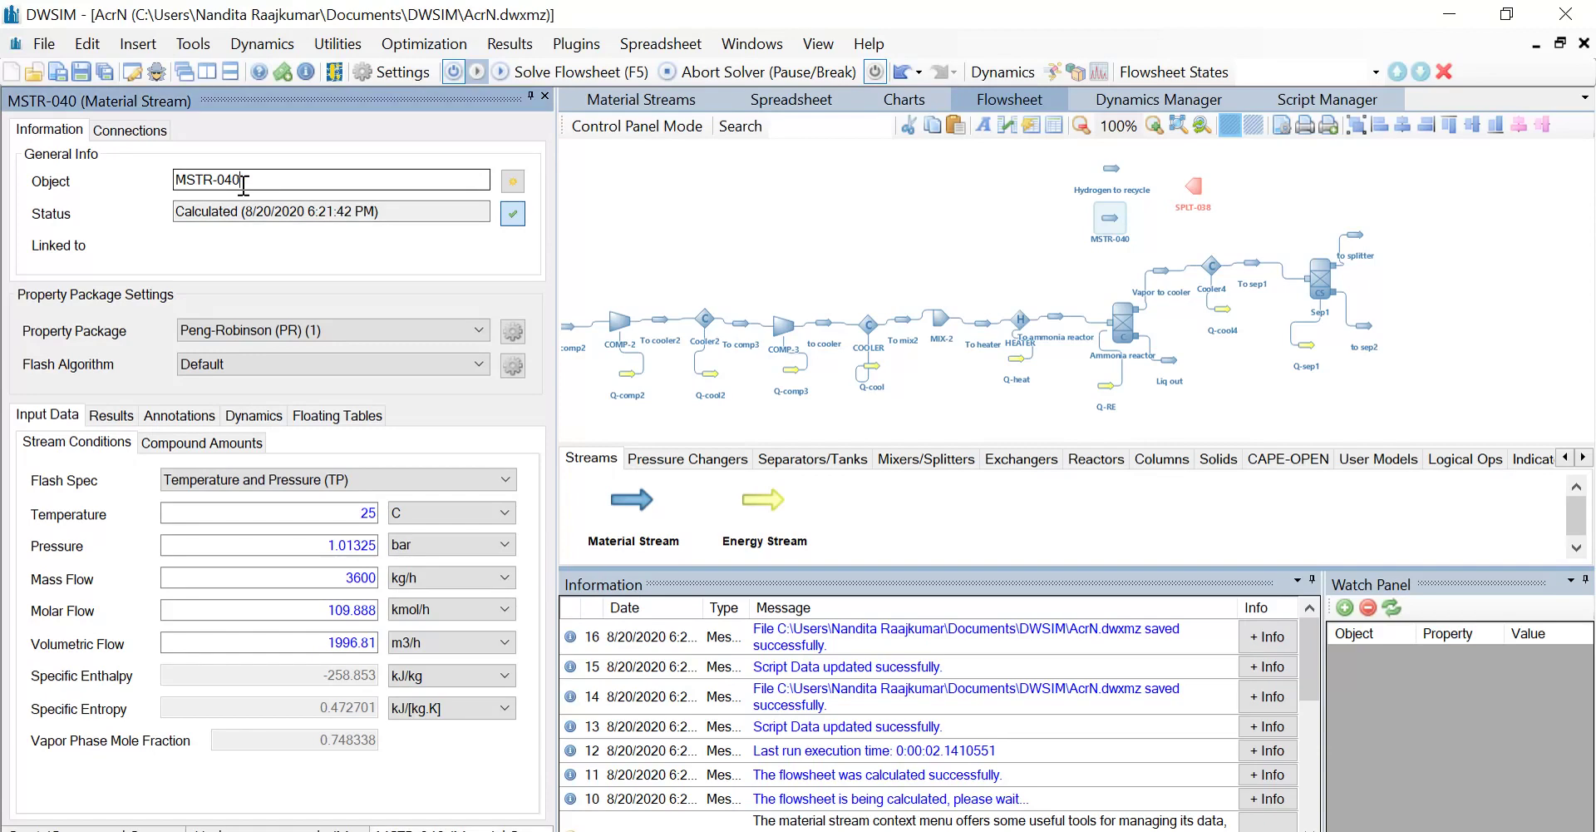
type("H")
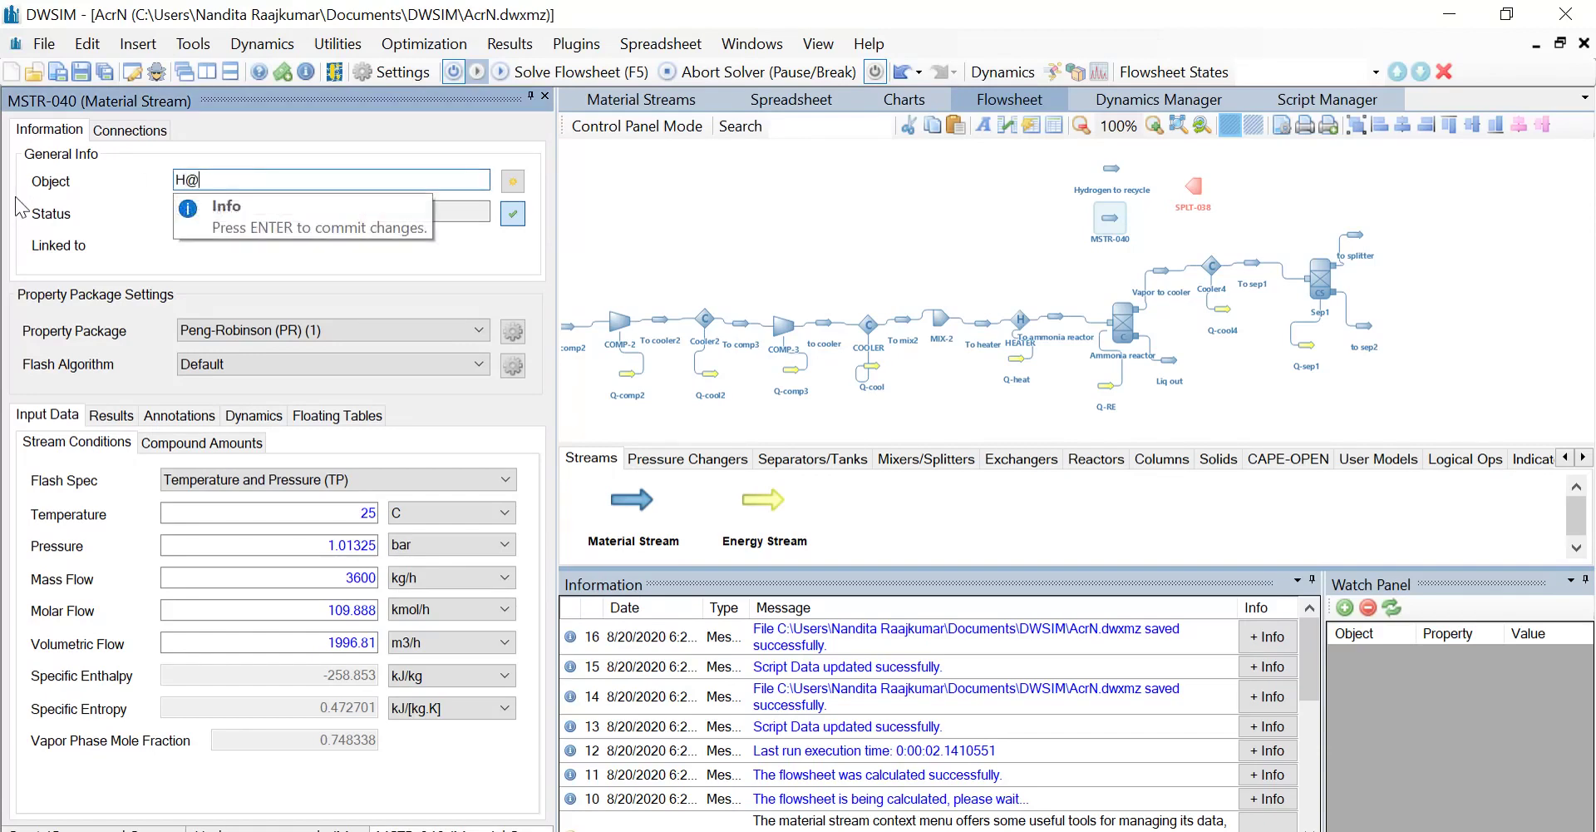
type("2 expose")
key("Return")
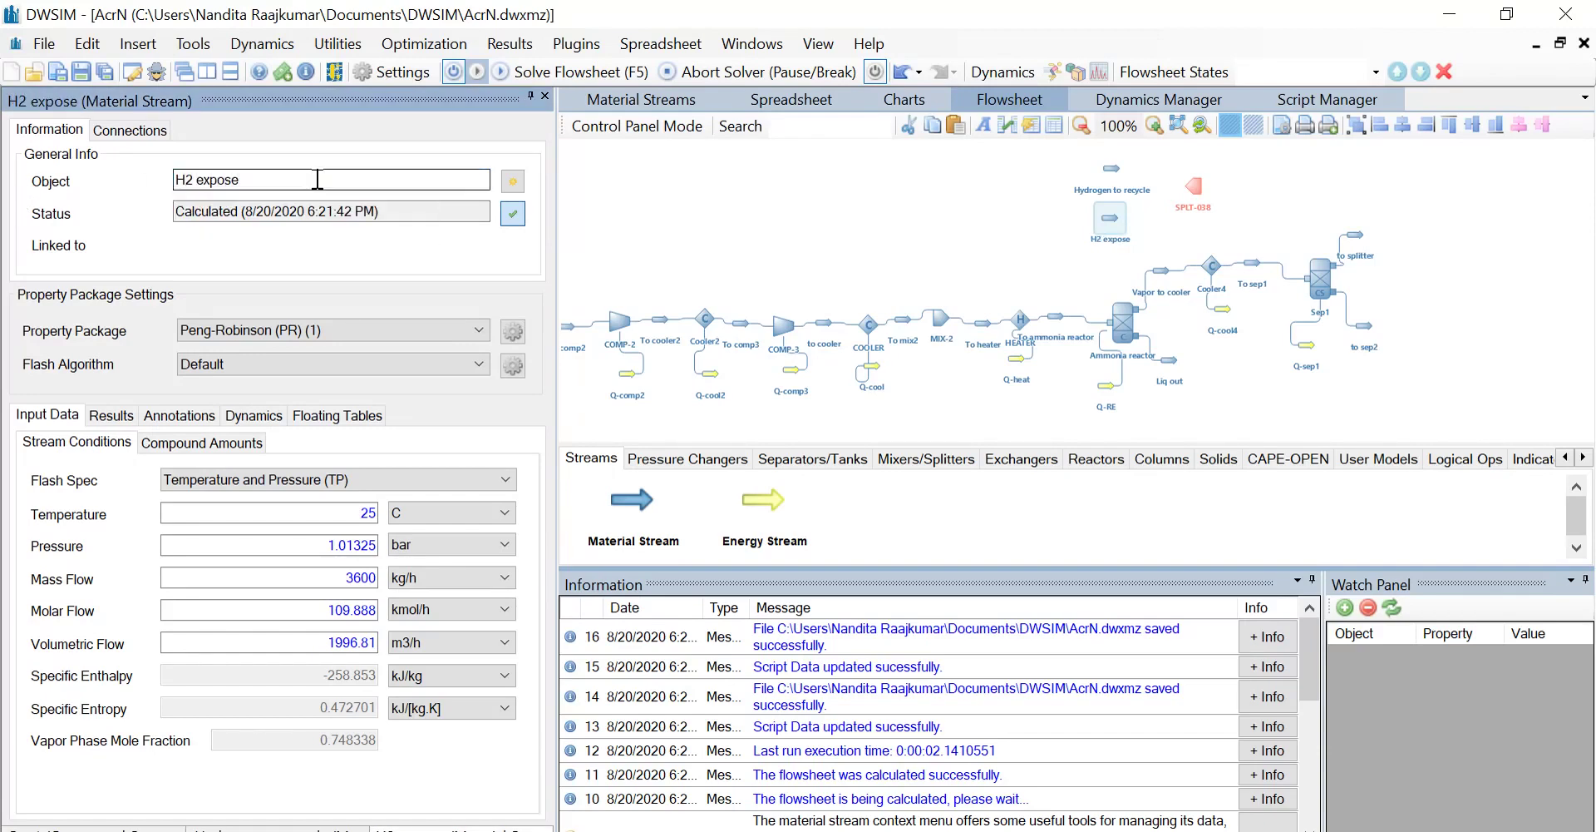
left_click(1200, 187)
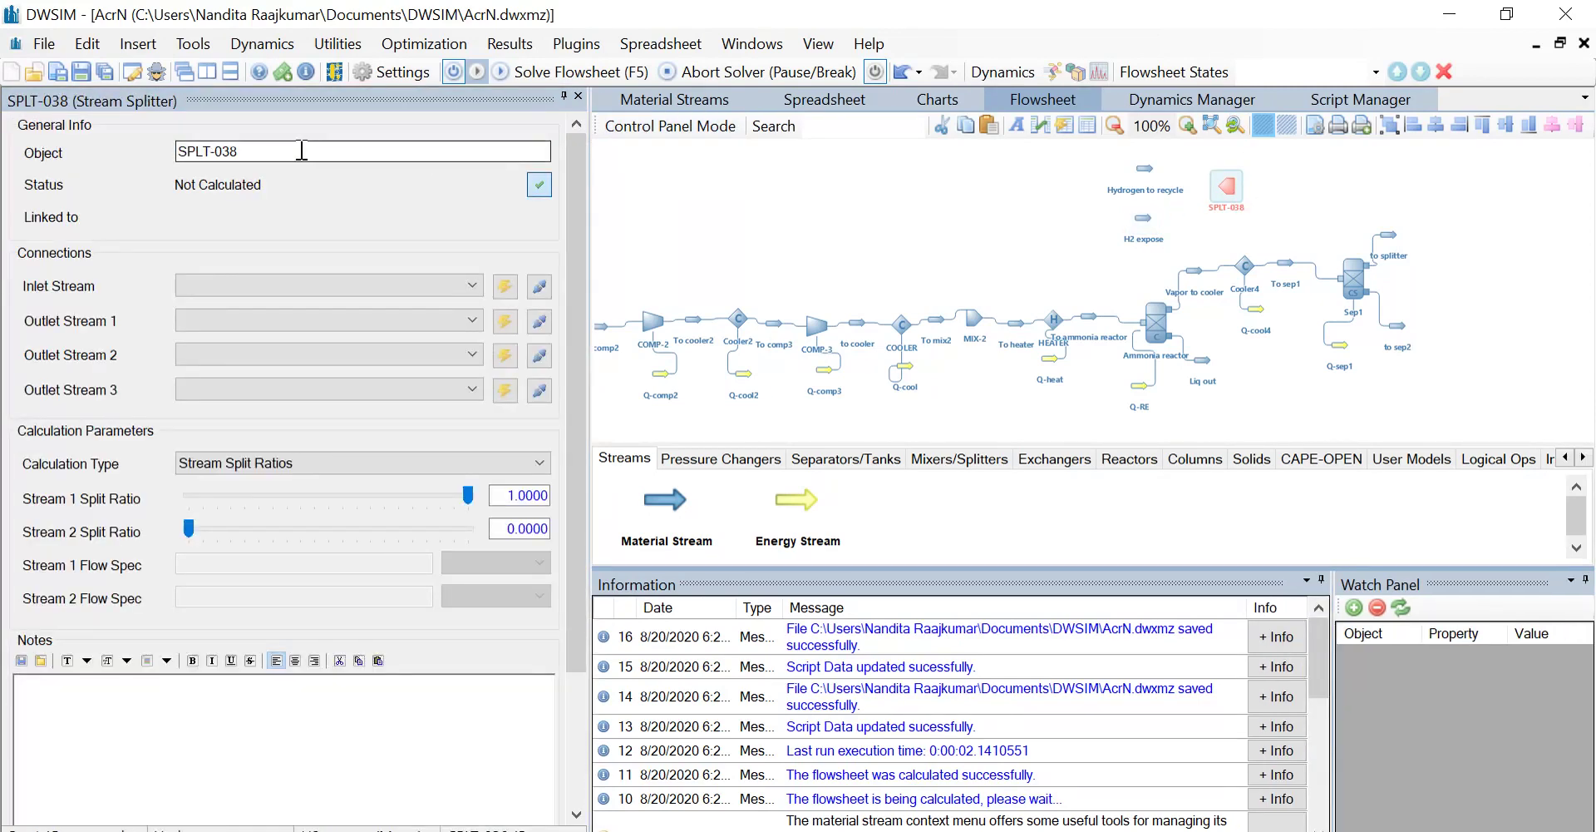
- Rename the splitter Split-1 and connect inlet to splitter, outlets Hydrogen to recycle and H2 expose
left_click(302, 150)
key("BackSpace")
key("BackSpace")
key("BackSpace")
key("BackSpace")
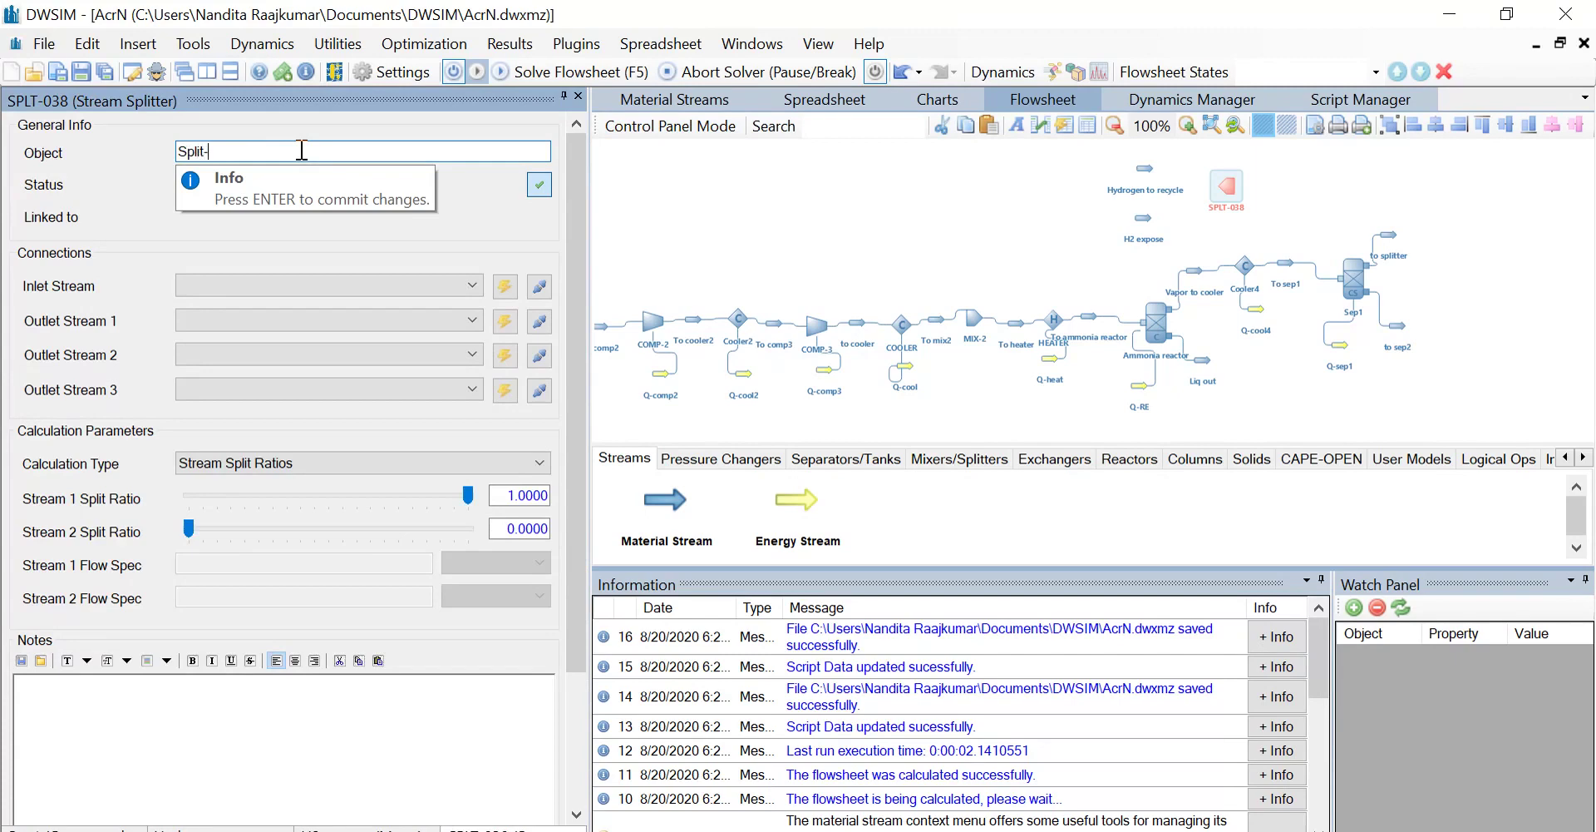
key("Return")
left_click(434, 287)
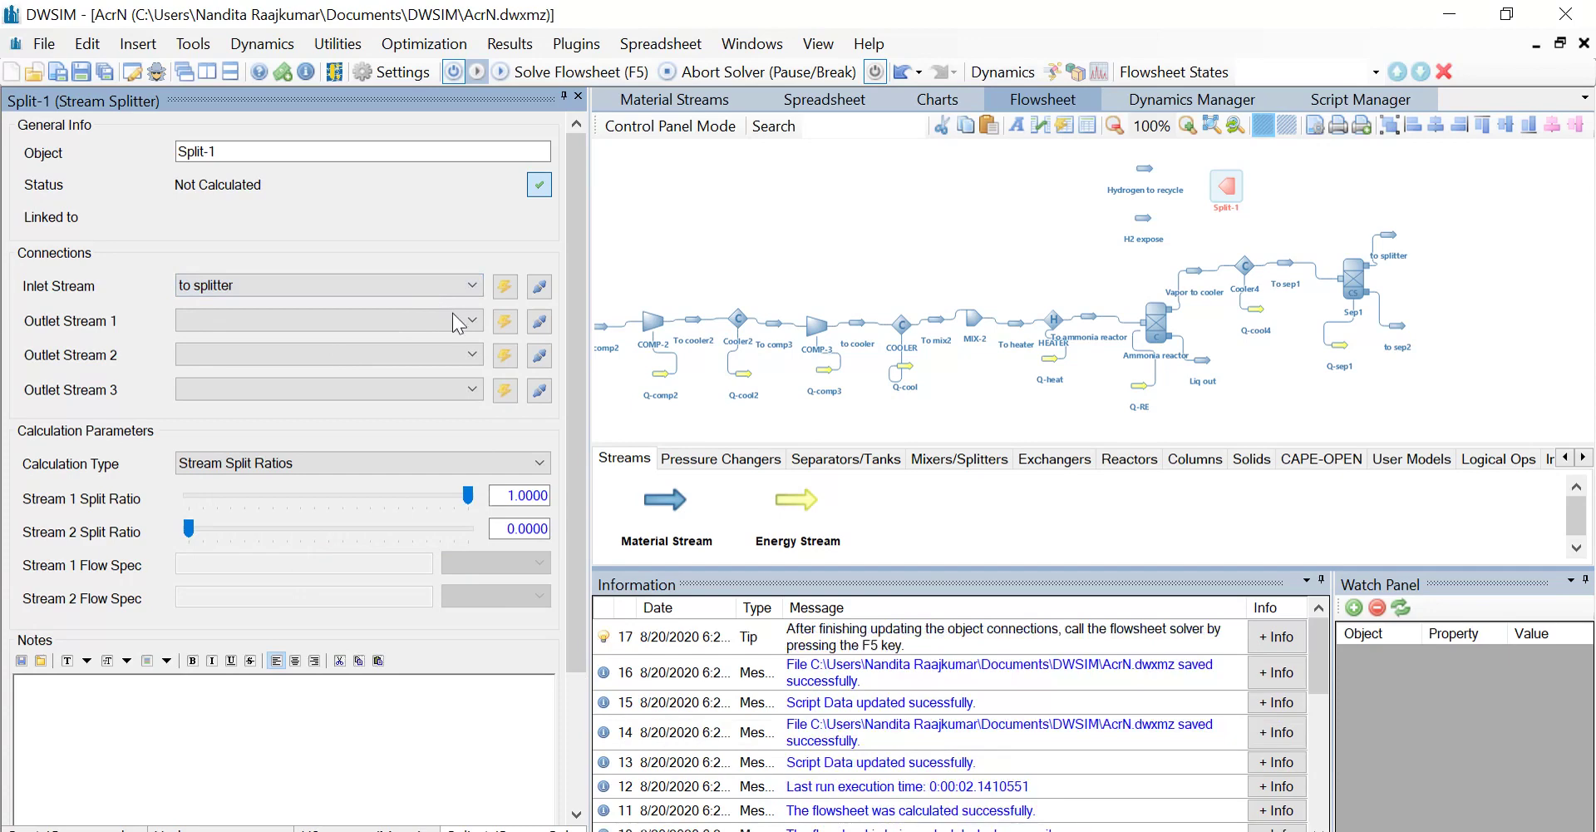
left_click(452, 324)
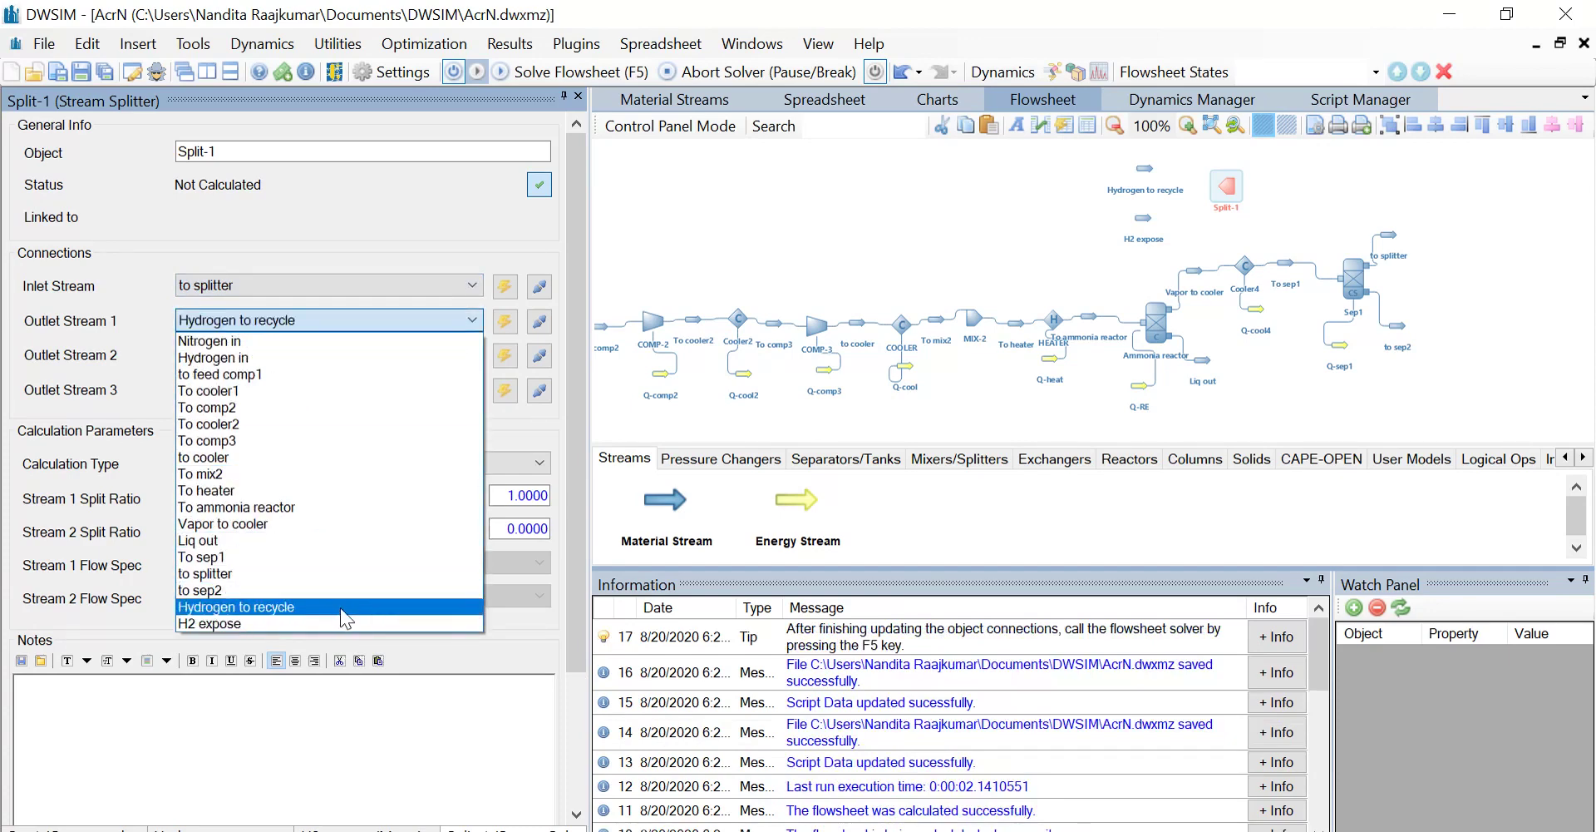
left_click(341, 607)
left_click(450, 360)
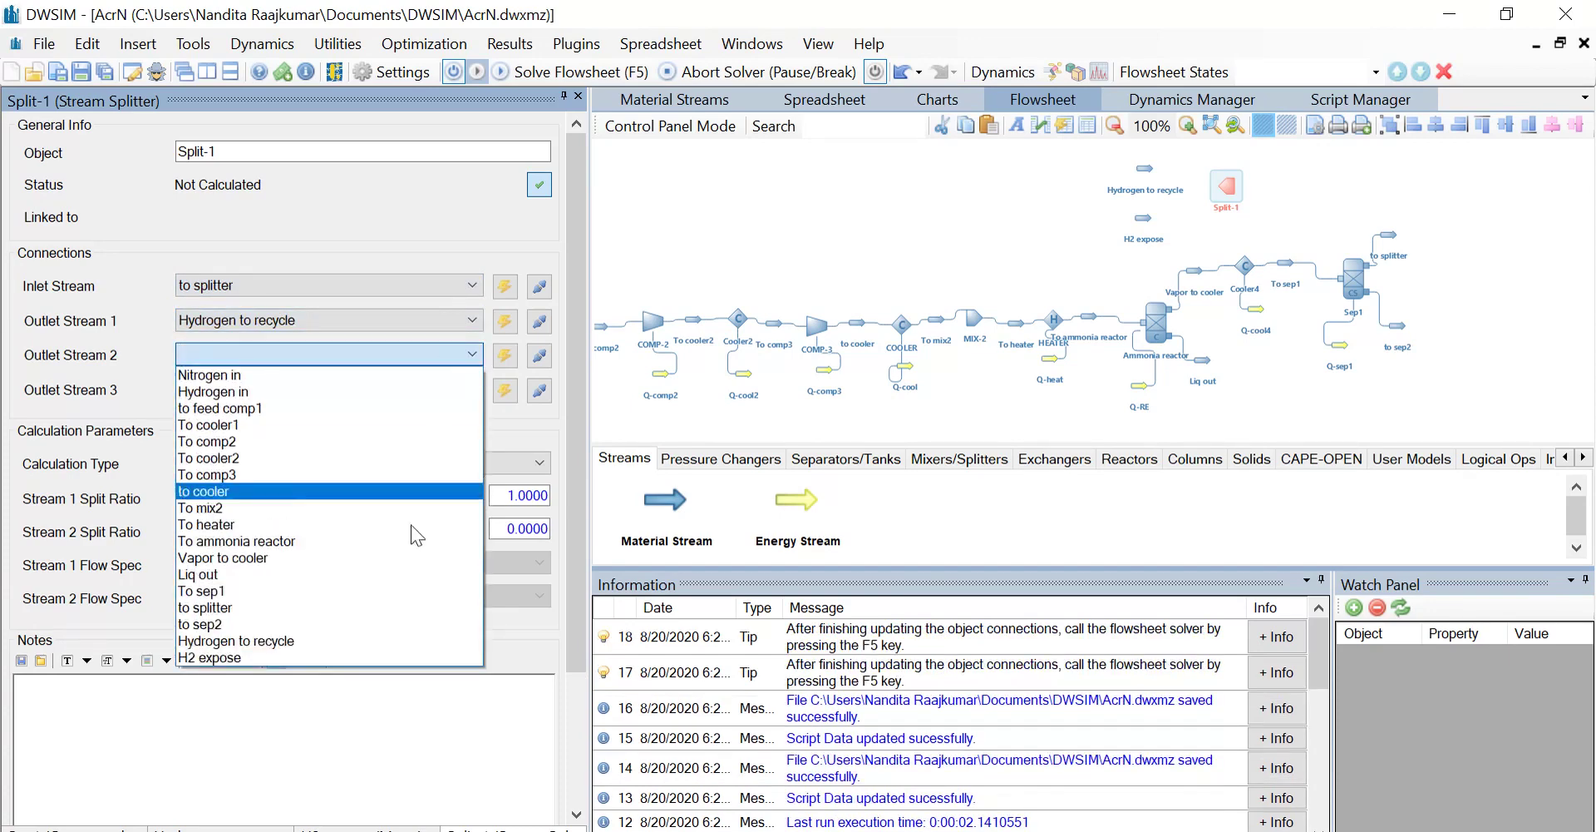
left_click(315, 657)
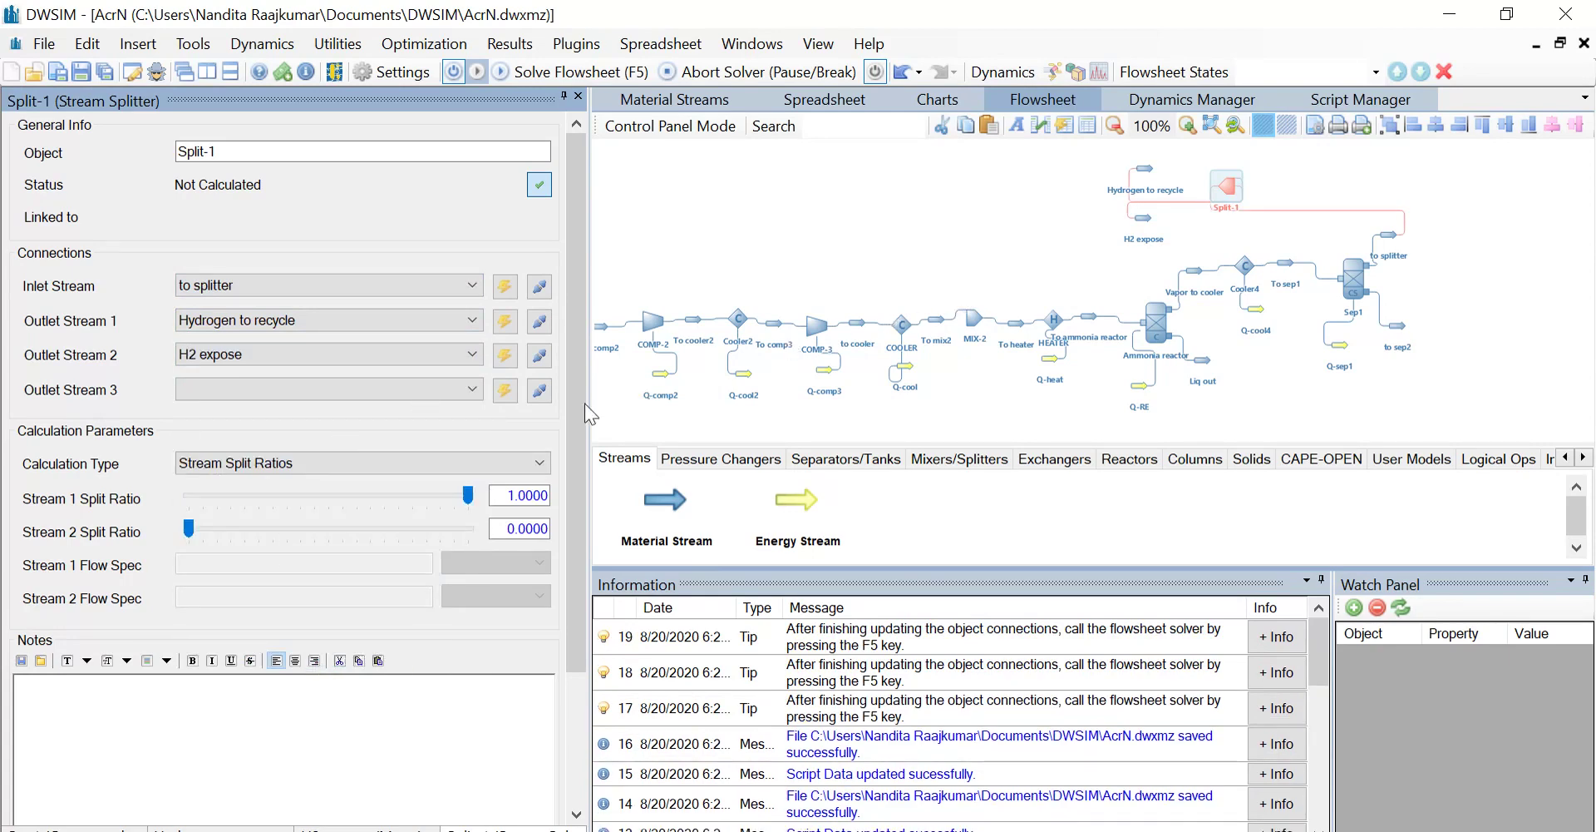
- Specify the split by outlet mass flow, with 1000 kg/h for stream 1
left_click(338, 457)
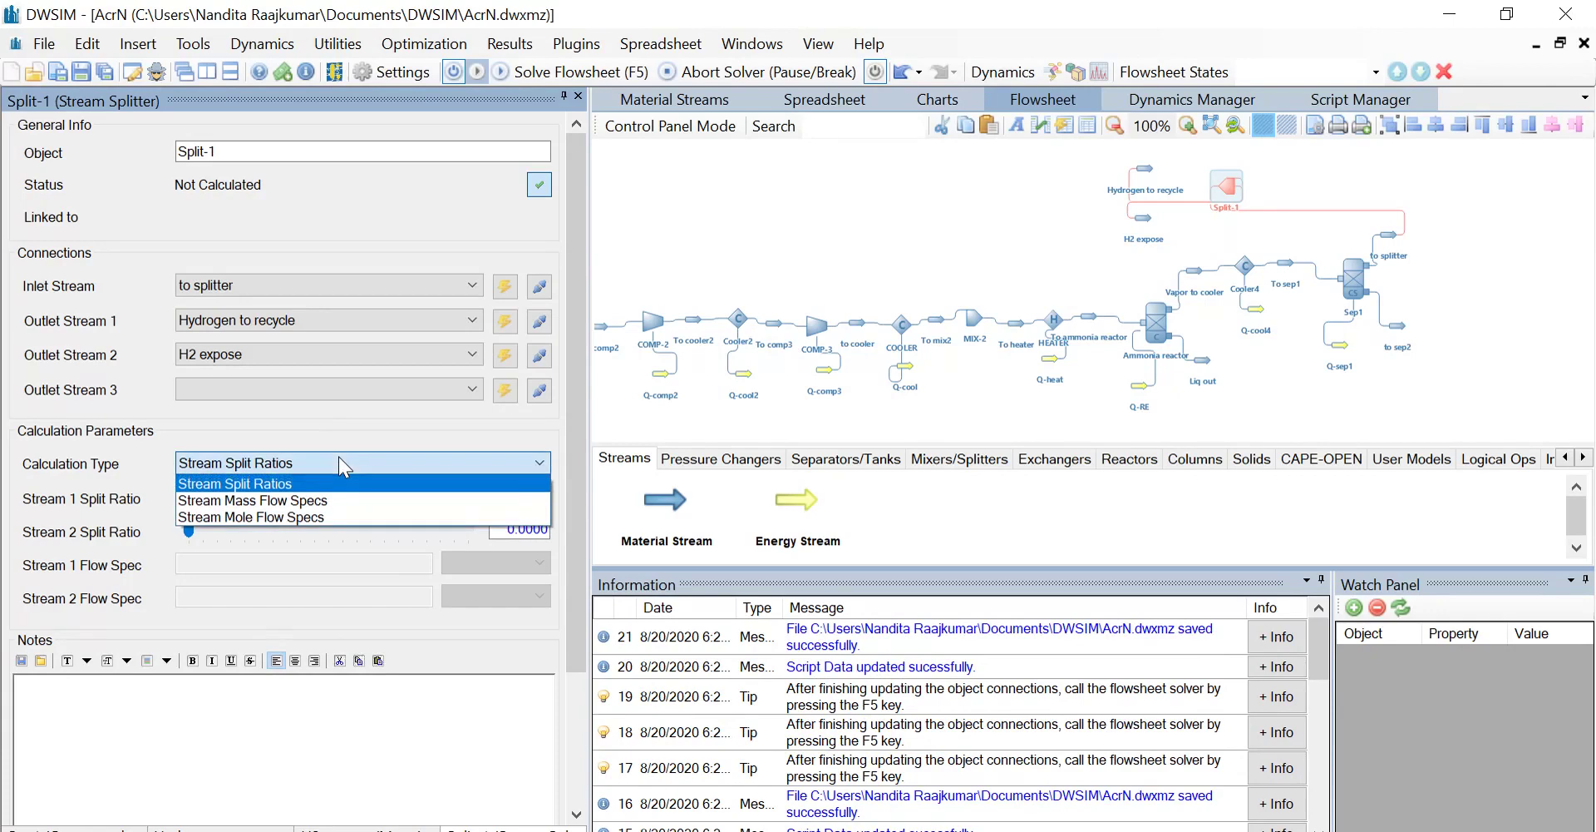
left_click(323, 498)
left_click(326, 565)
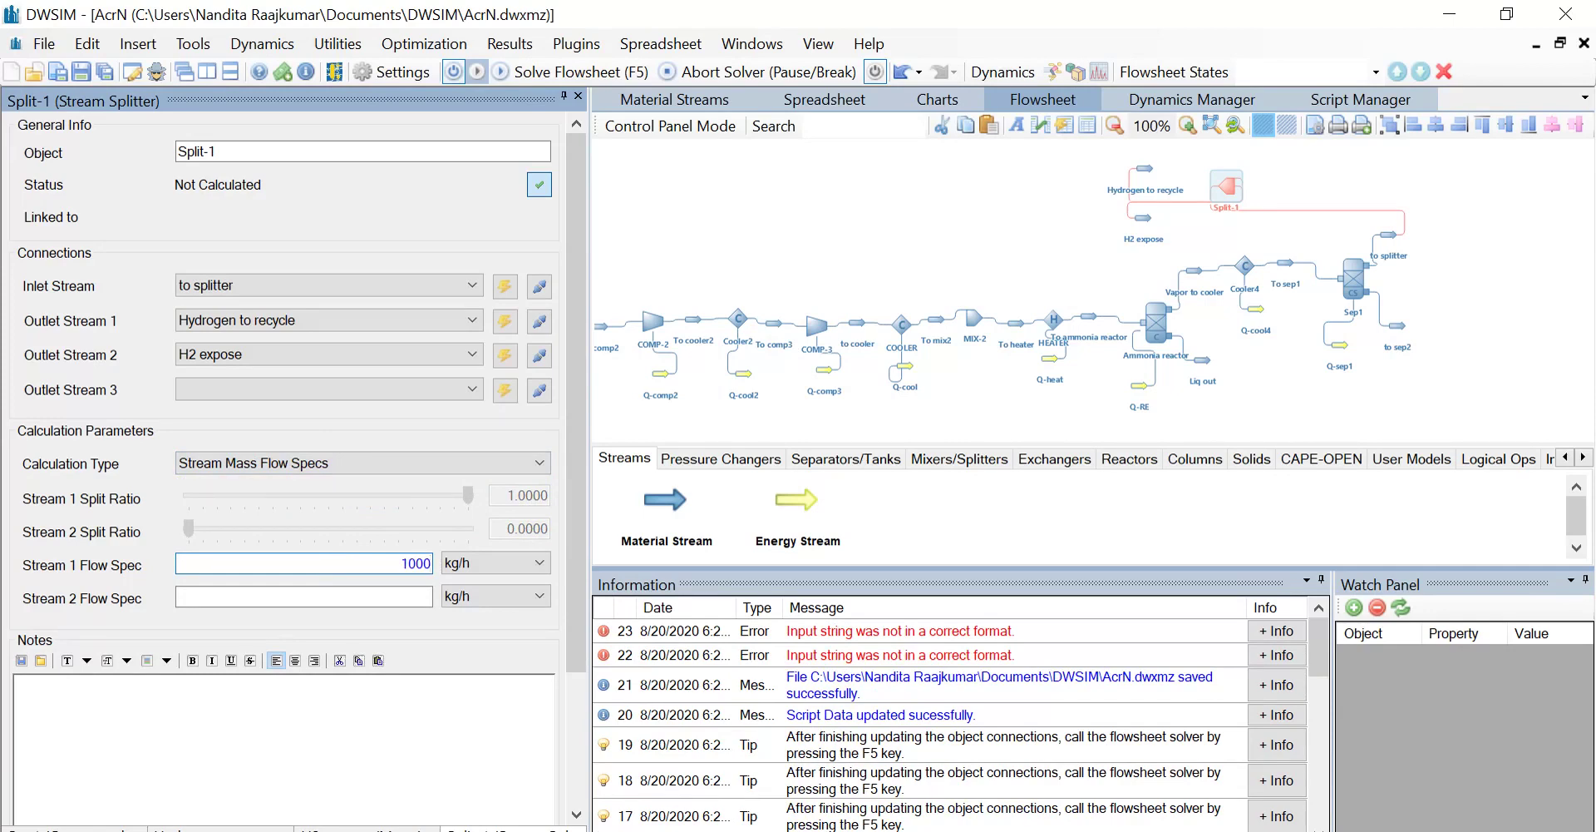
key("Return")
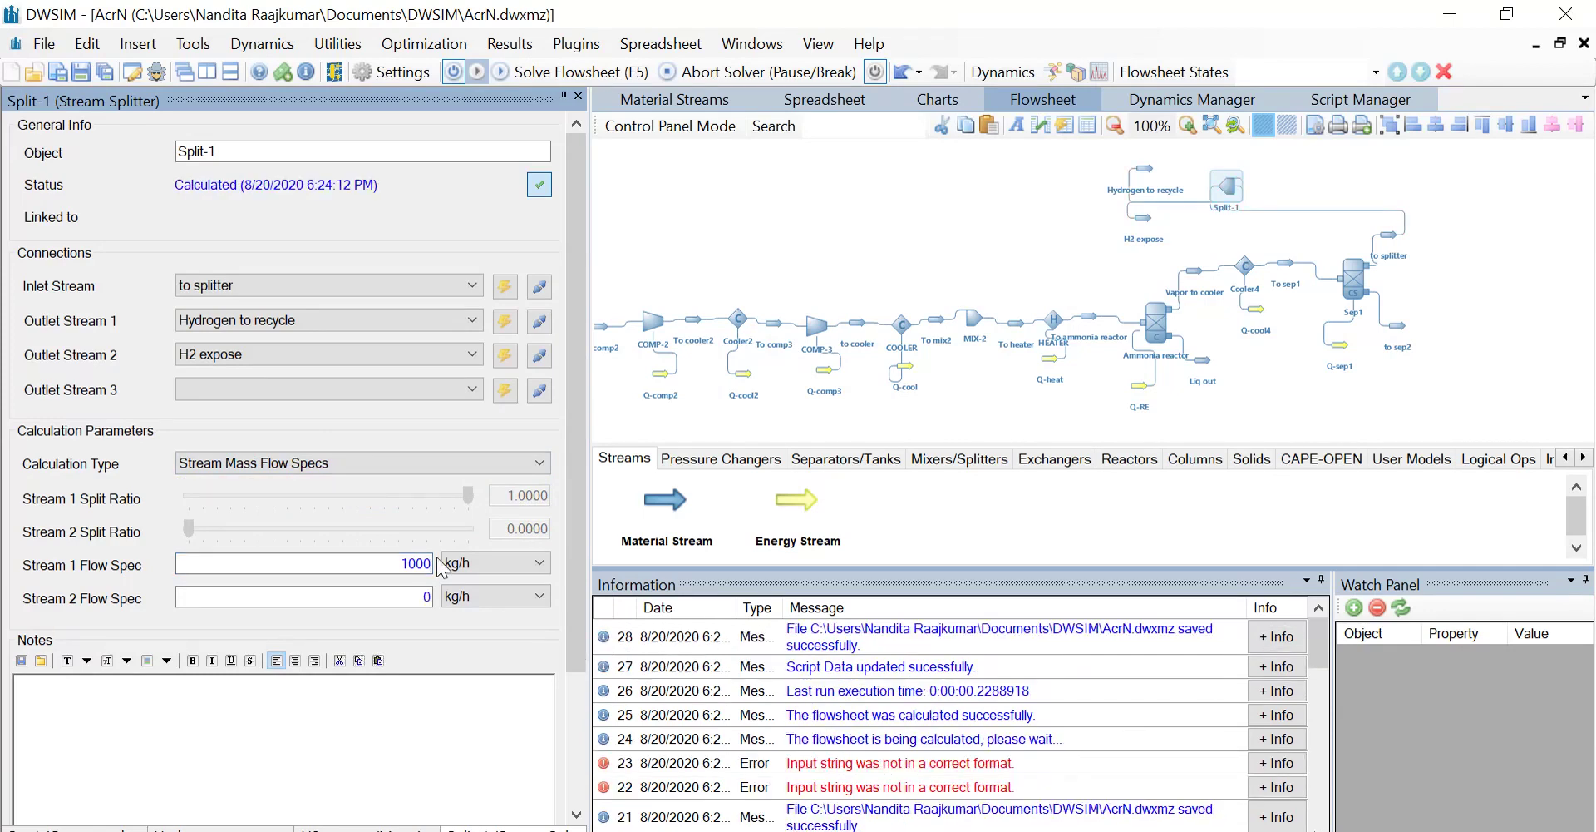
left_click(1509, 458)
- Place a recycle block and a new material stream named 'Hydrogen recycled' beside it
left_click_drag(1202, 508, 1028, 193)
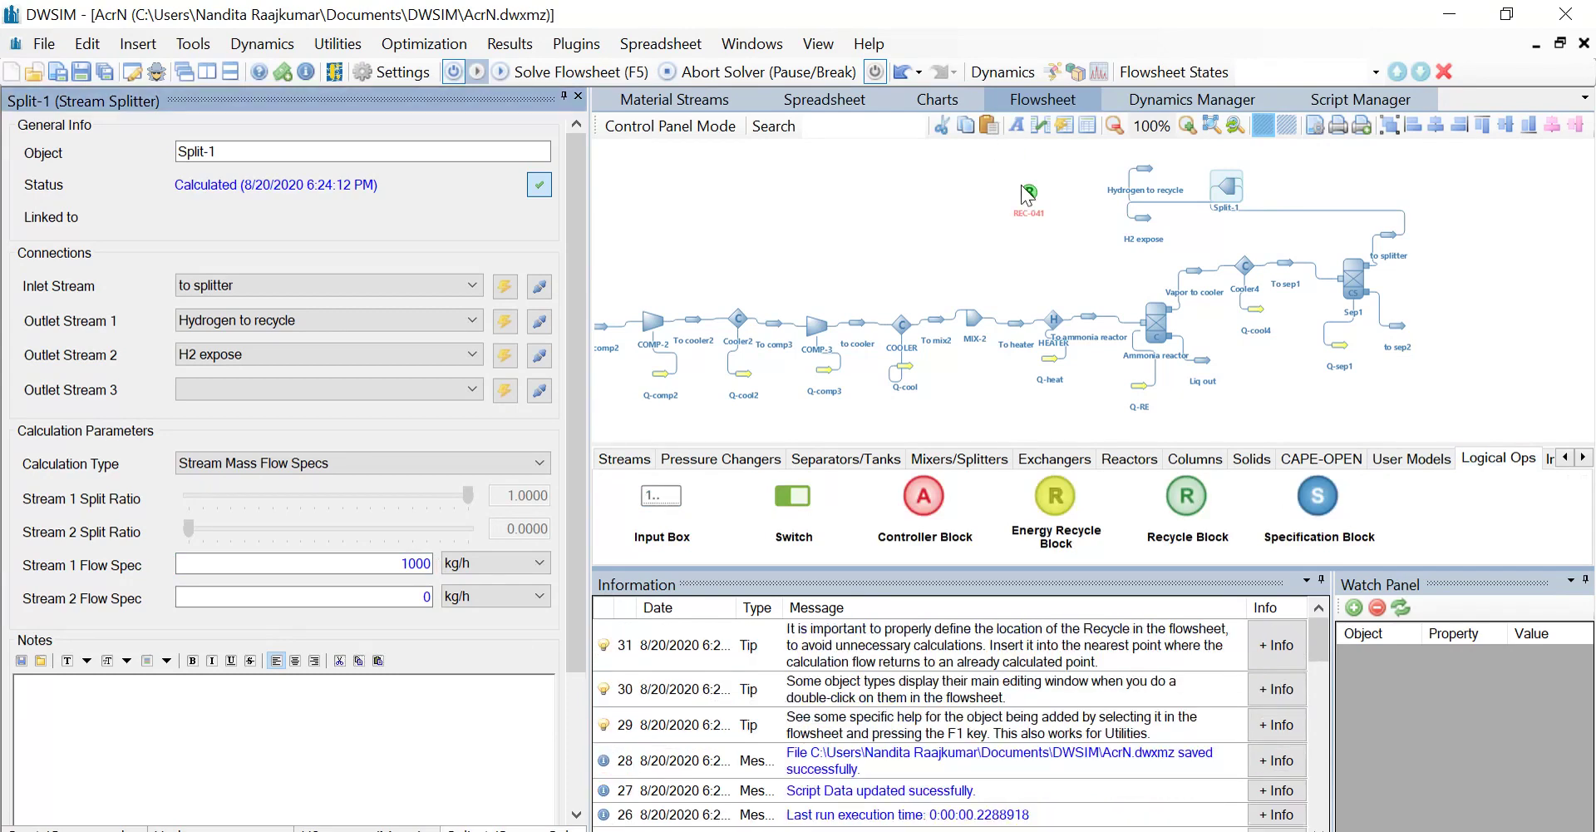
left_click(632, 458)
left_click_drag(672, 512, 937, 198)
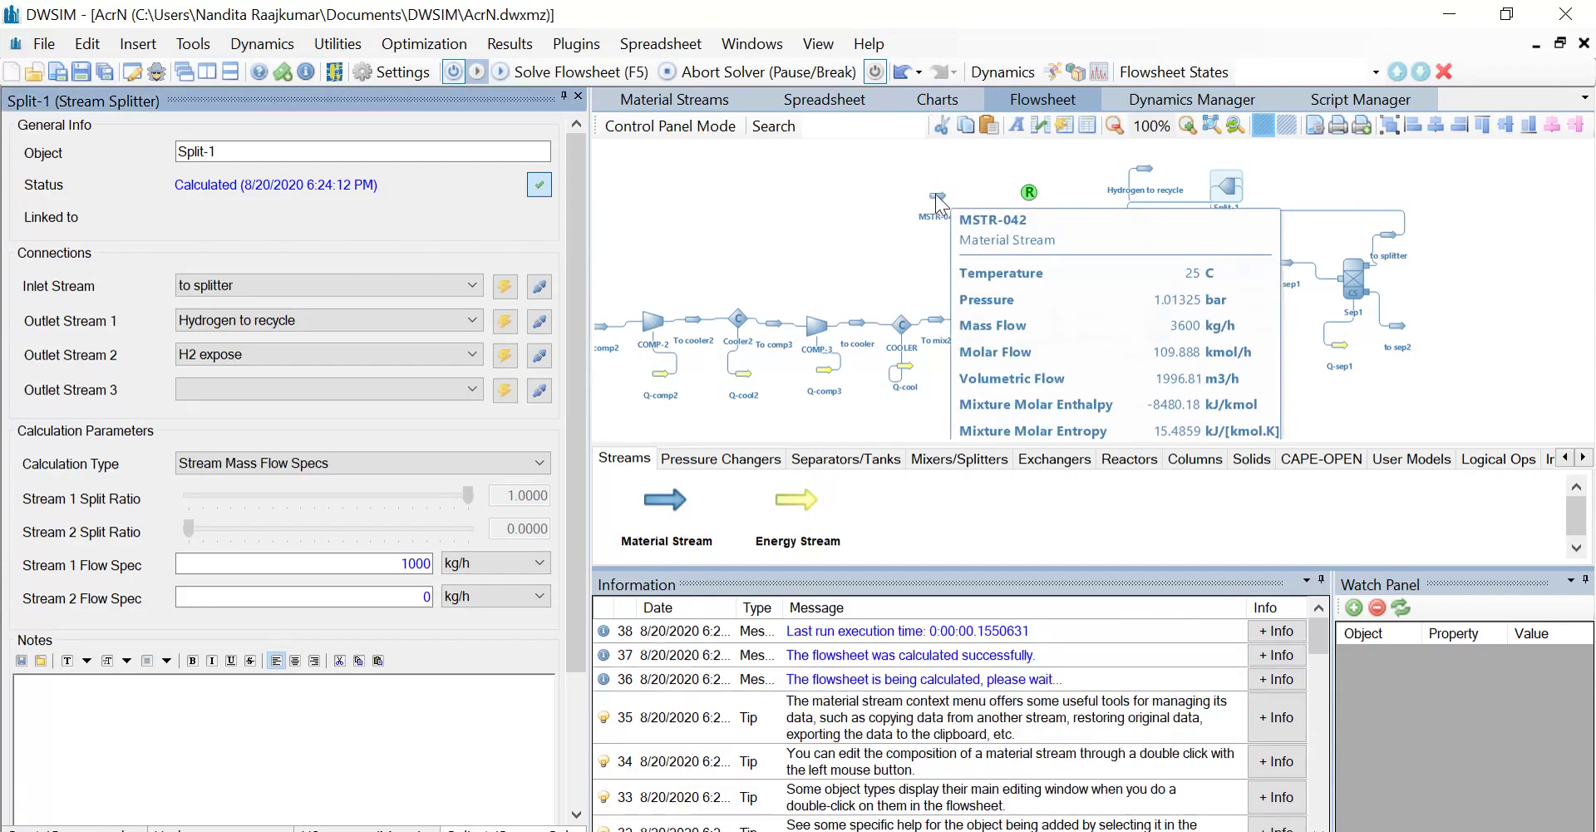
left_click(937, 199)
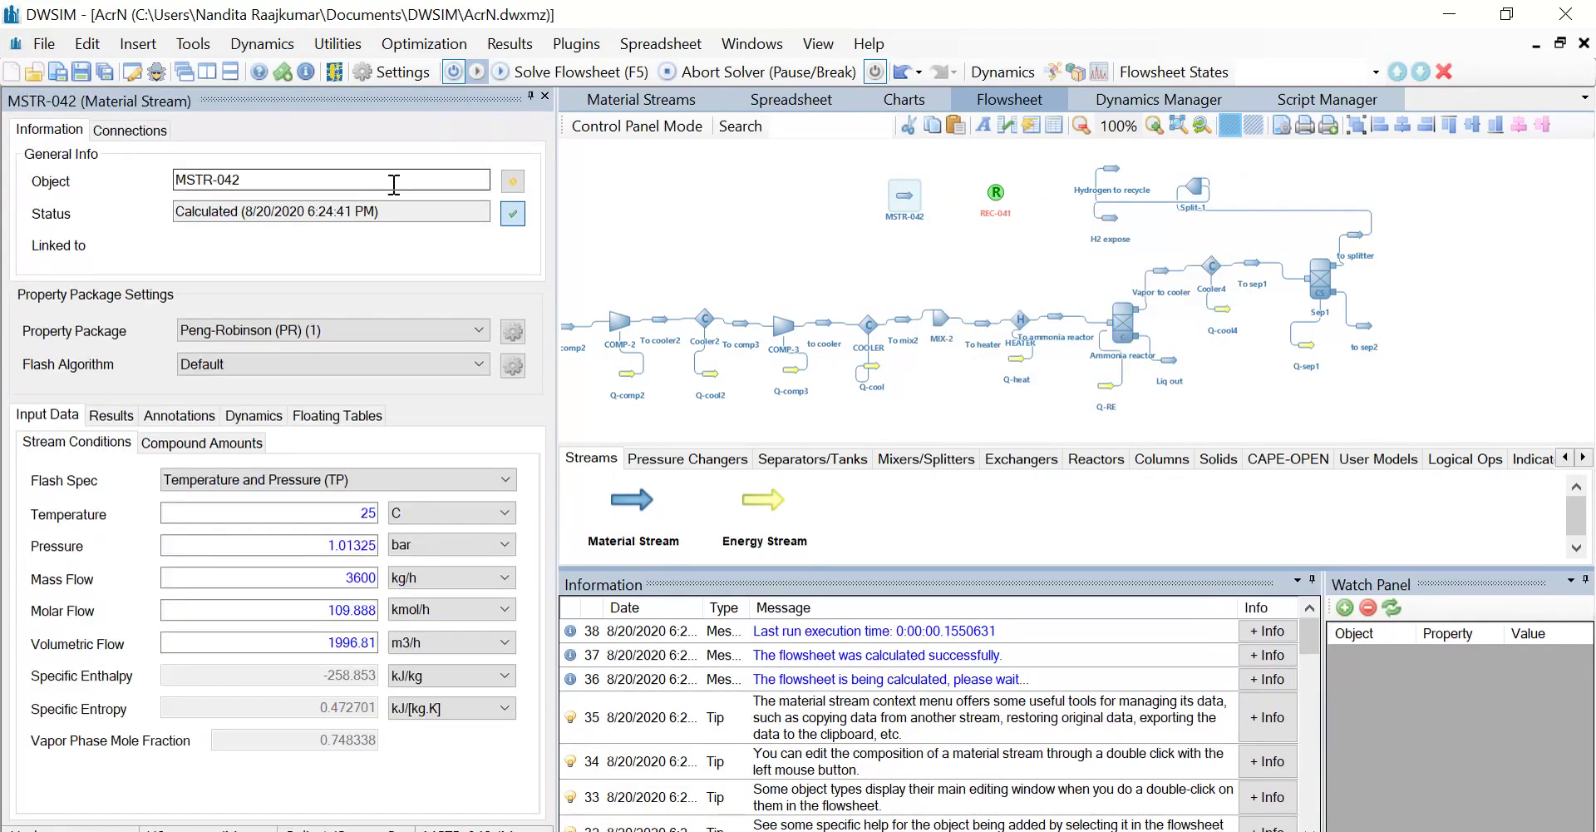
left_click_drag(389, 182, 59, 187)
type("H")
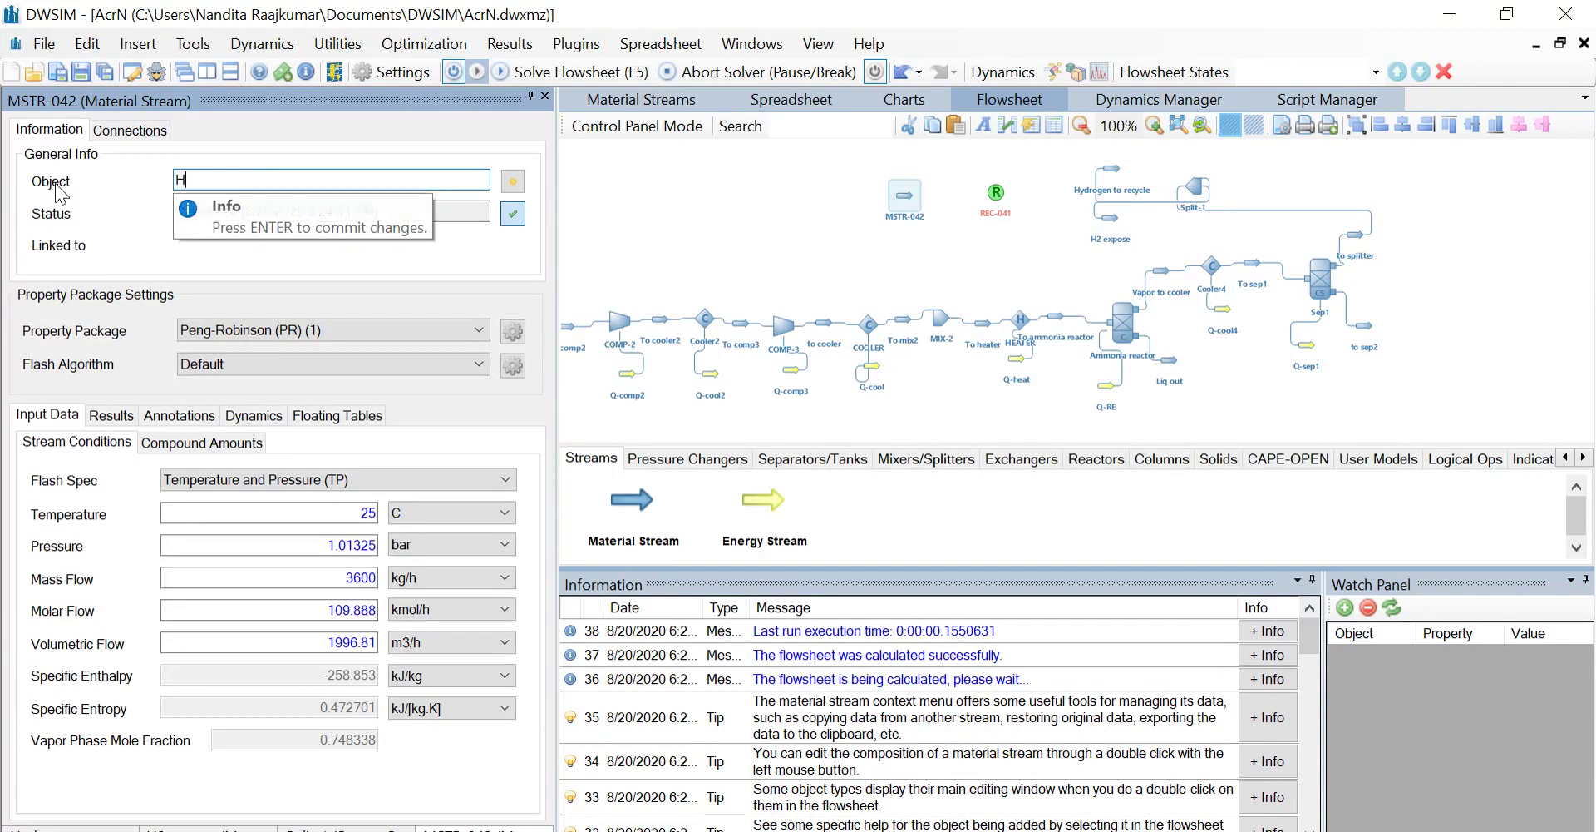
type("ydrogen recycle")
key("Return")
type("d")
key("Return")
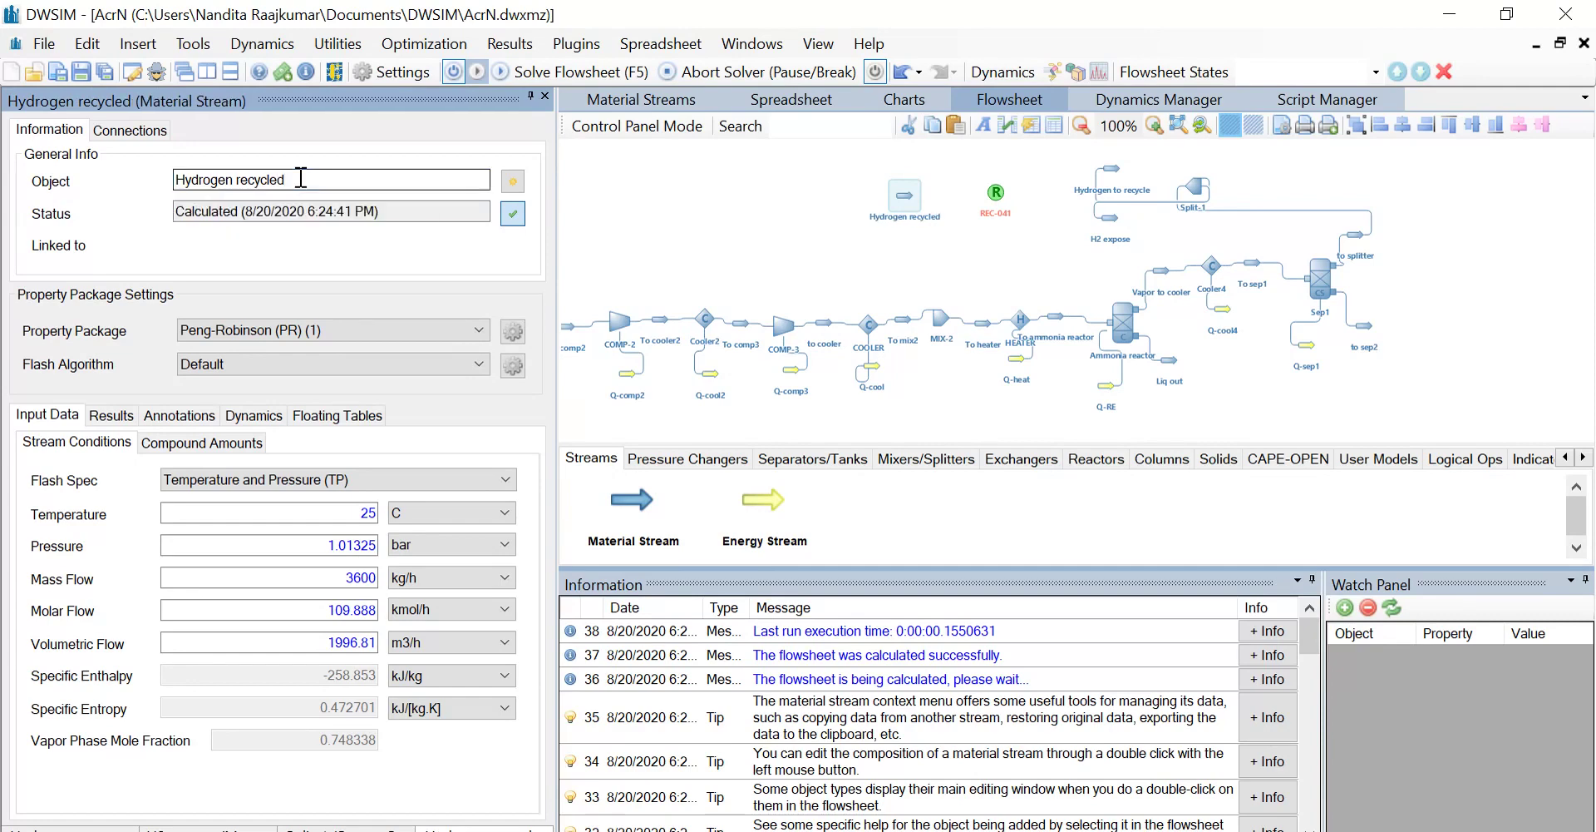
- Name the recycle 'hydrogen recycle', linking Hydrogen to recycle into Hydrogen recycled, then solve
left_click(998, 193)
left_click(237, 151)
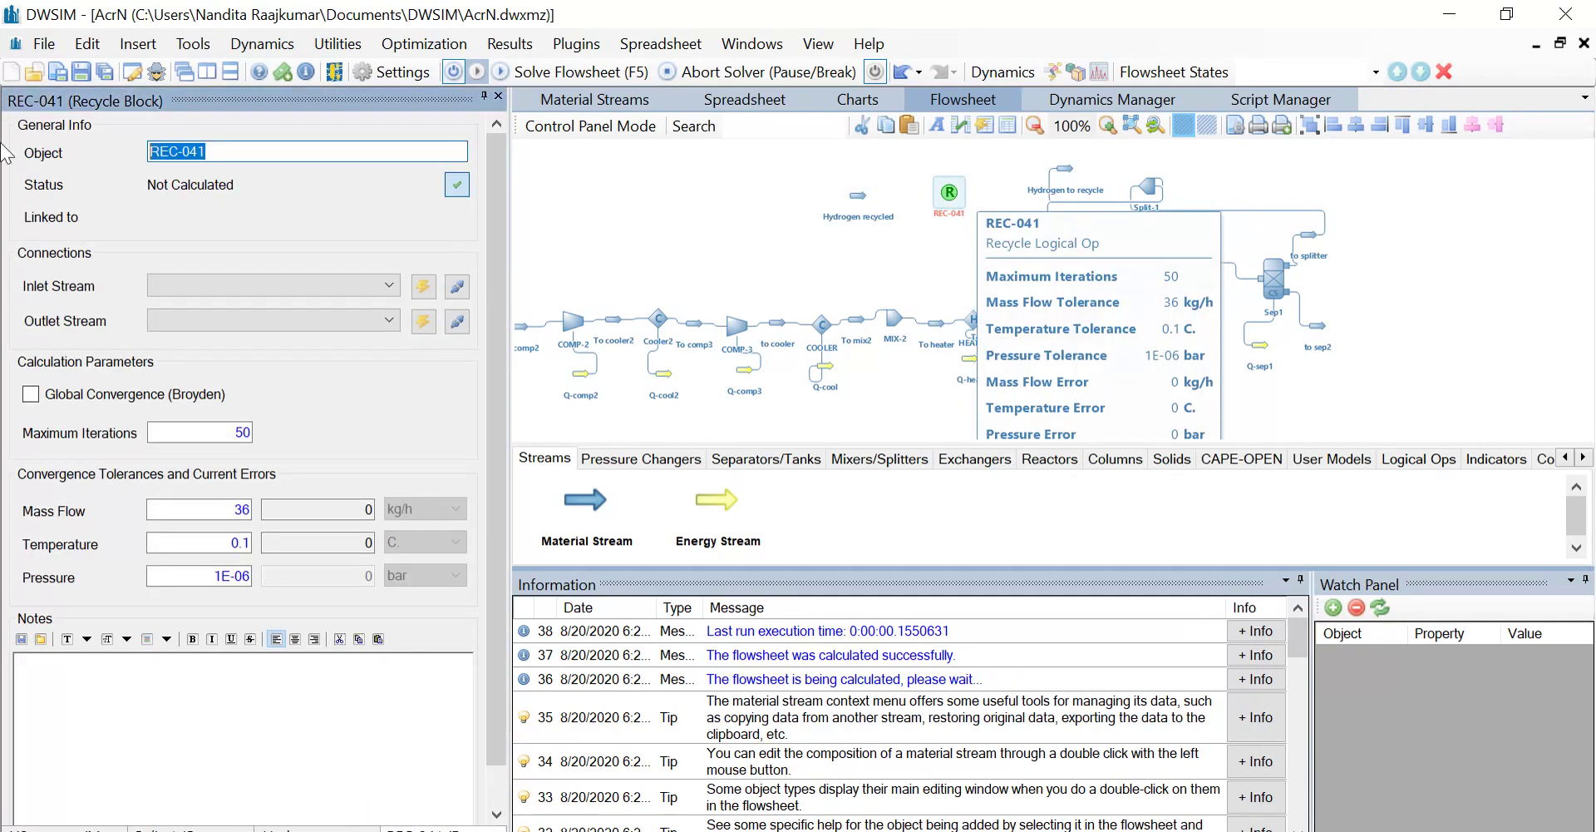
type("hydrogen")
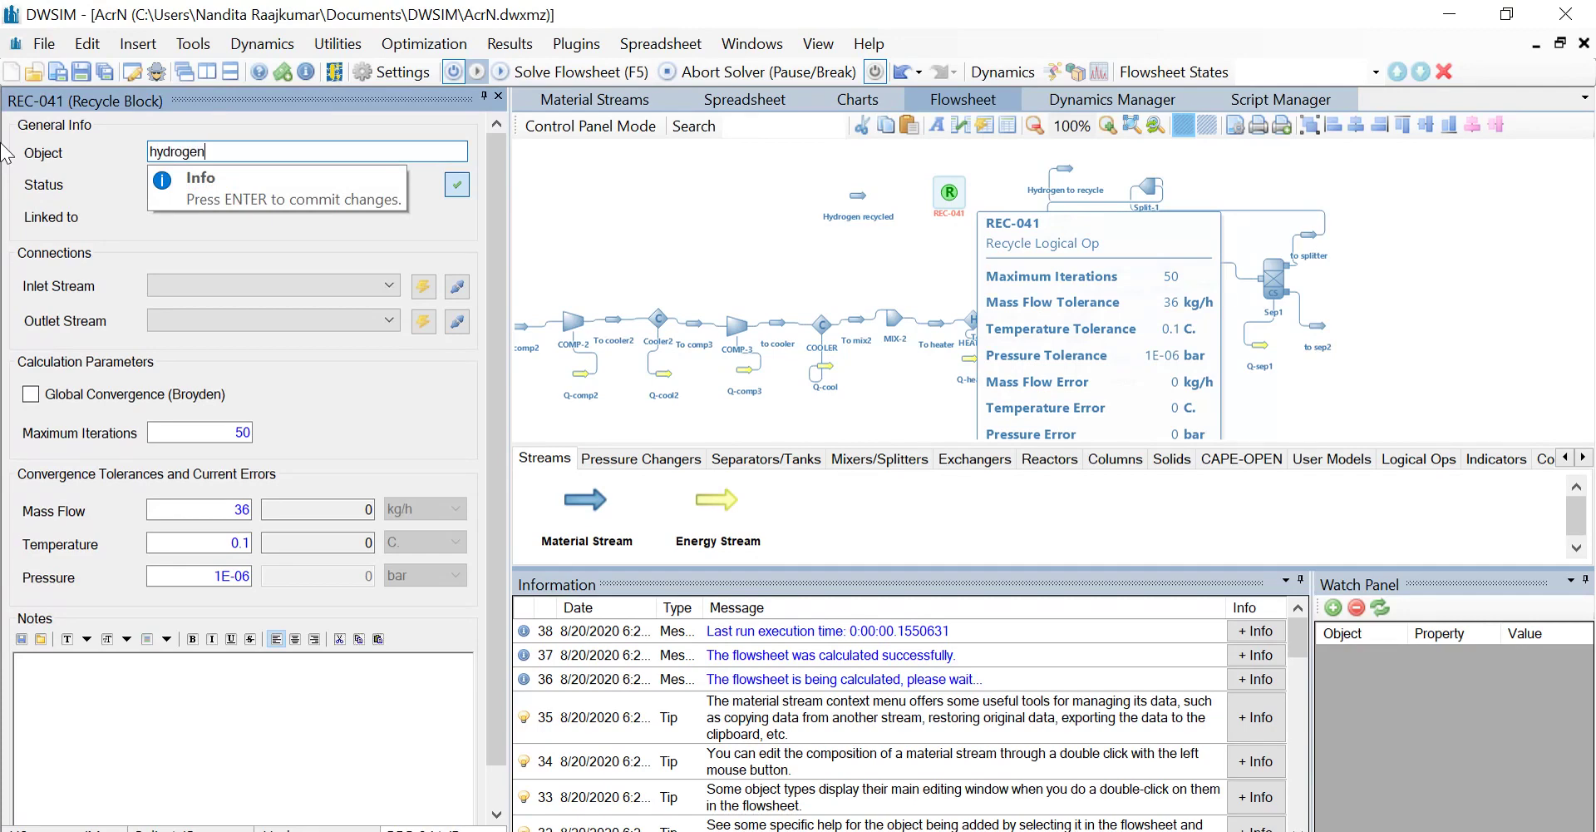
type(" recycle")
key("Return")
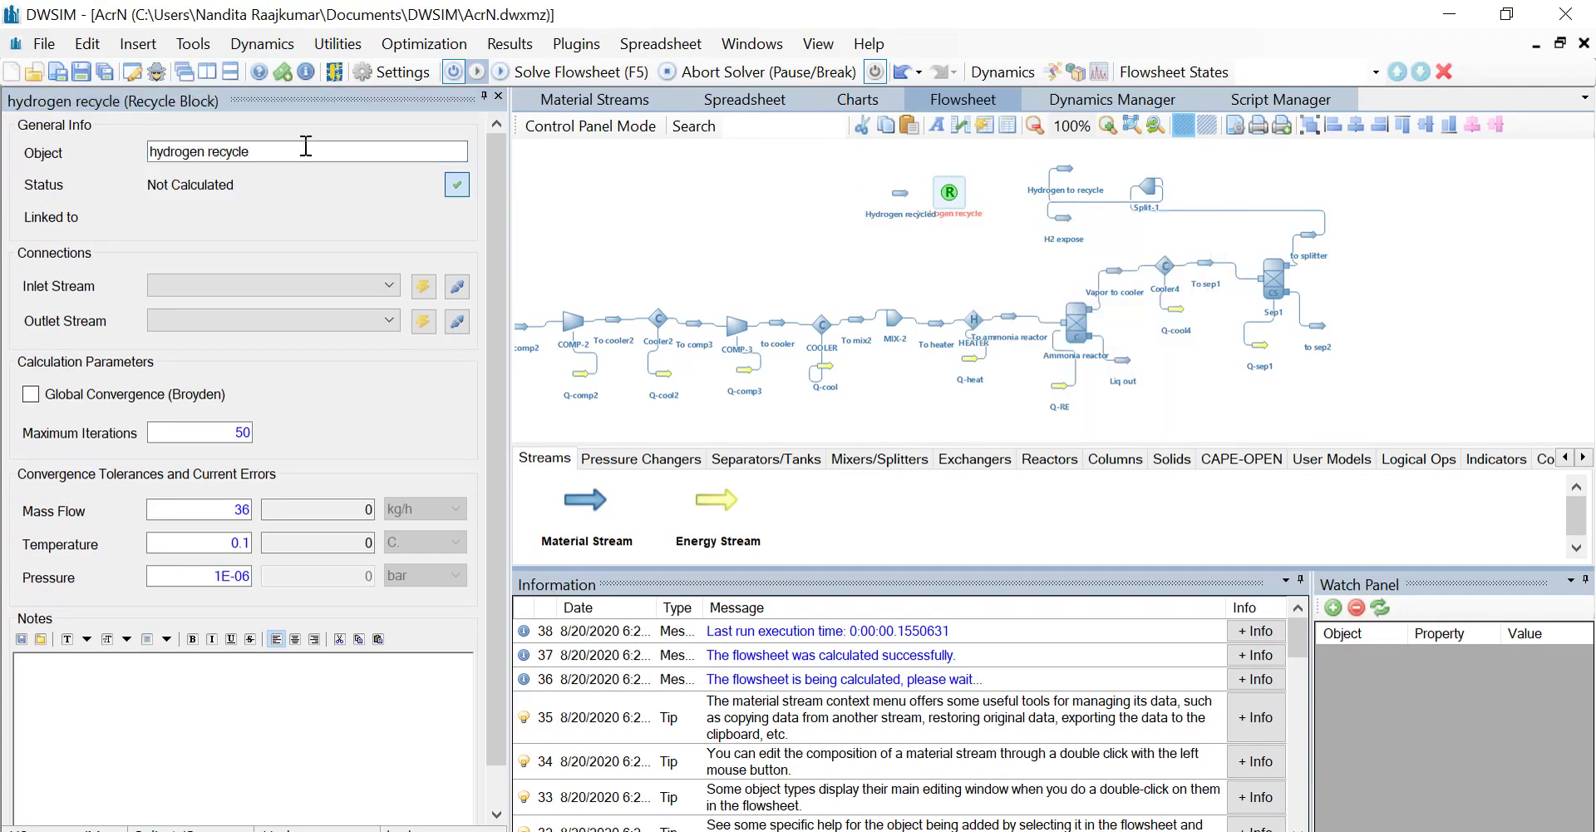
left_click(388, 285)
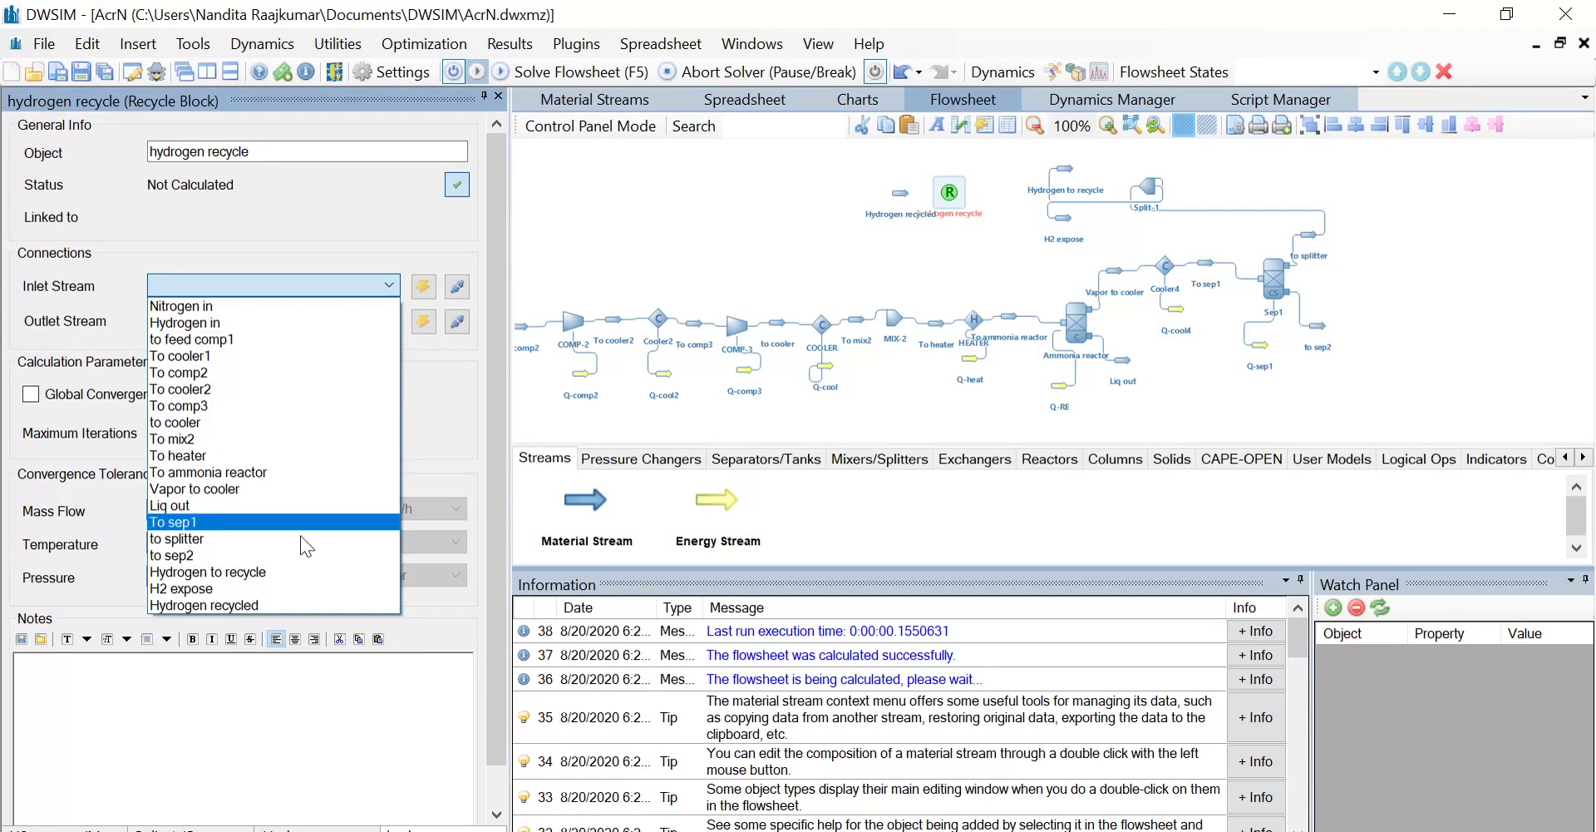
left_click(270, 576)
left_click(366, 321)
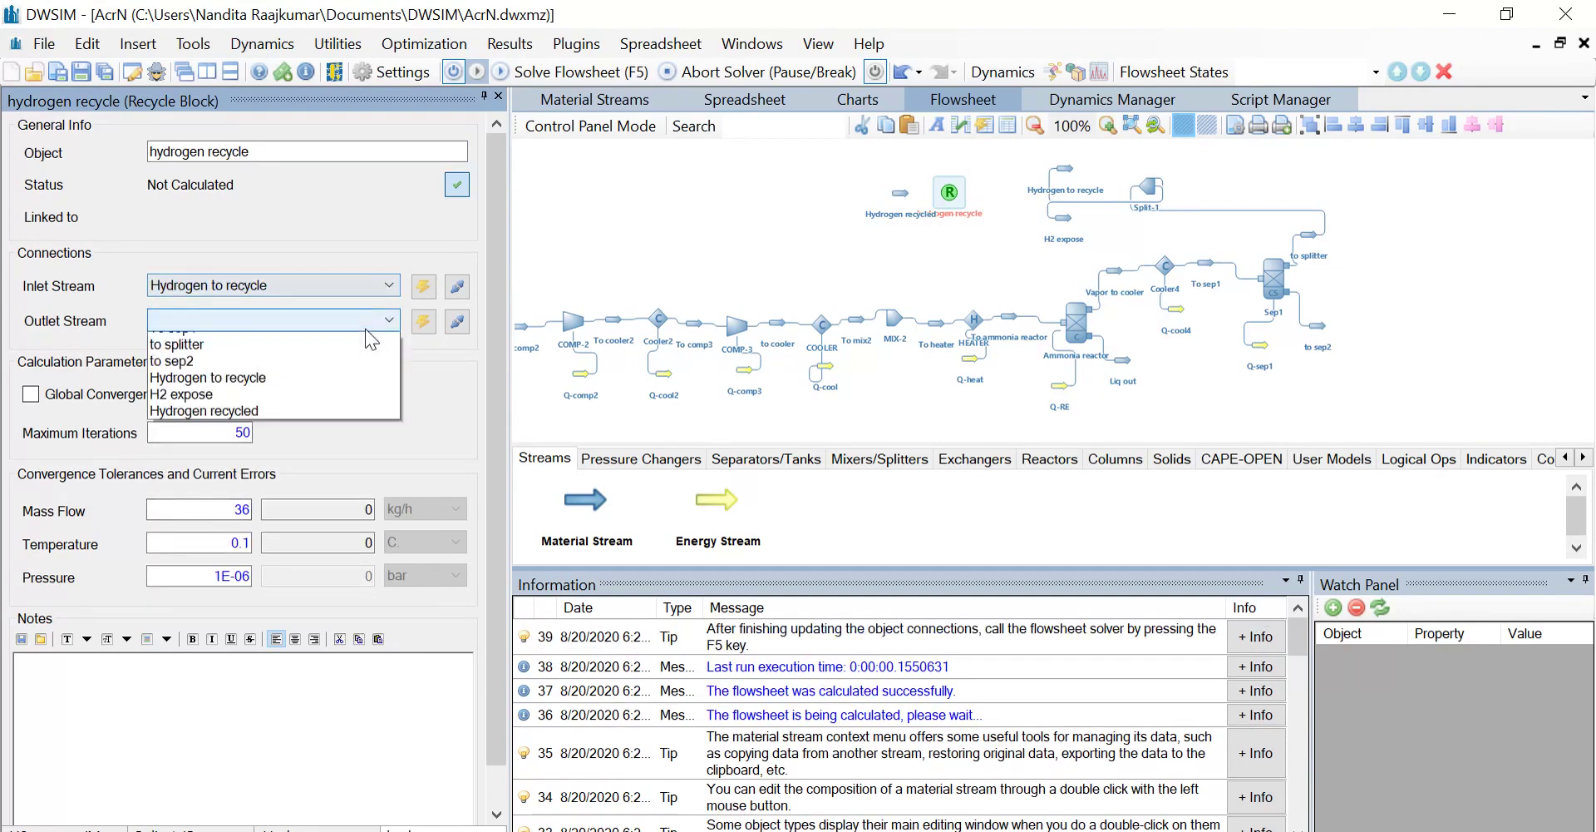
left_click(303, 640)
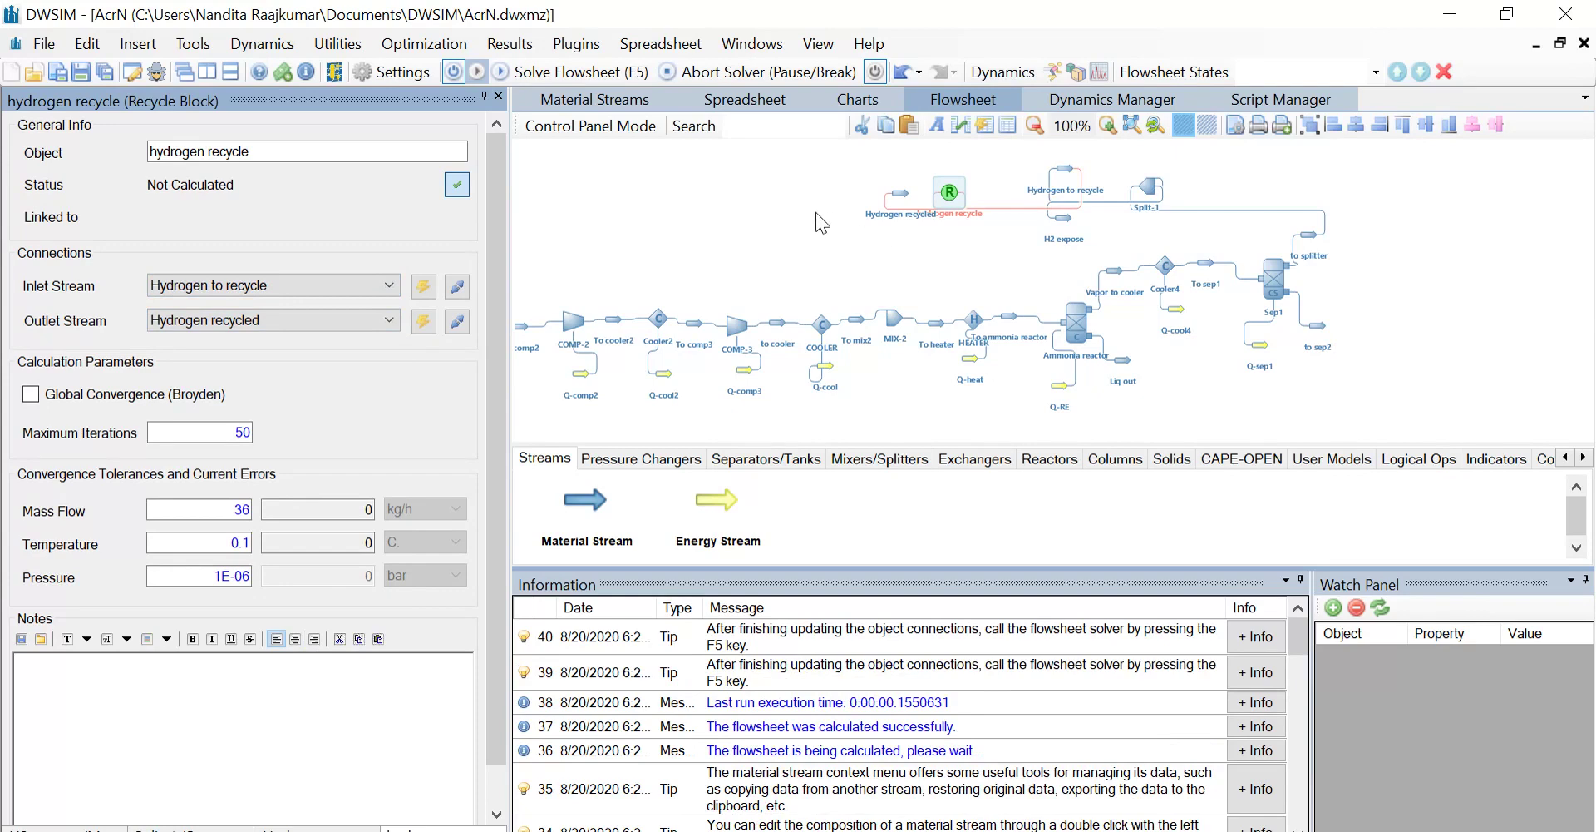
left_click(561, 73)
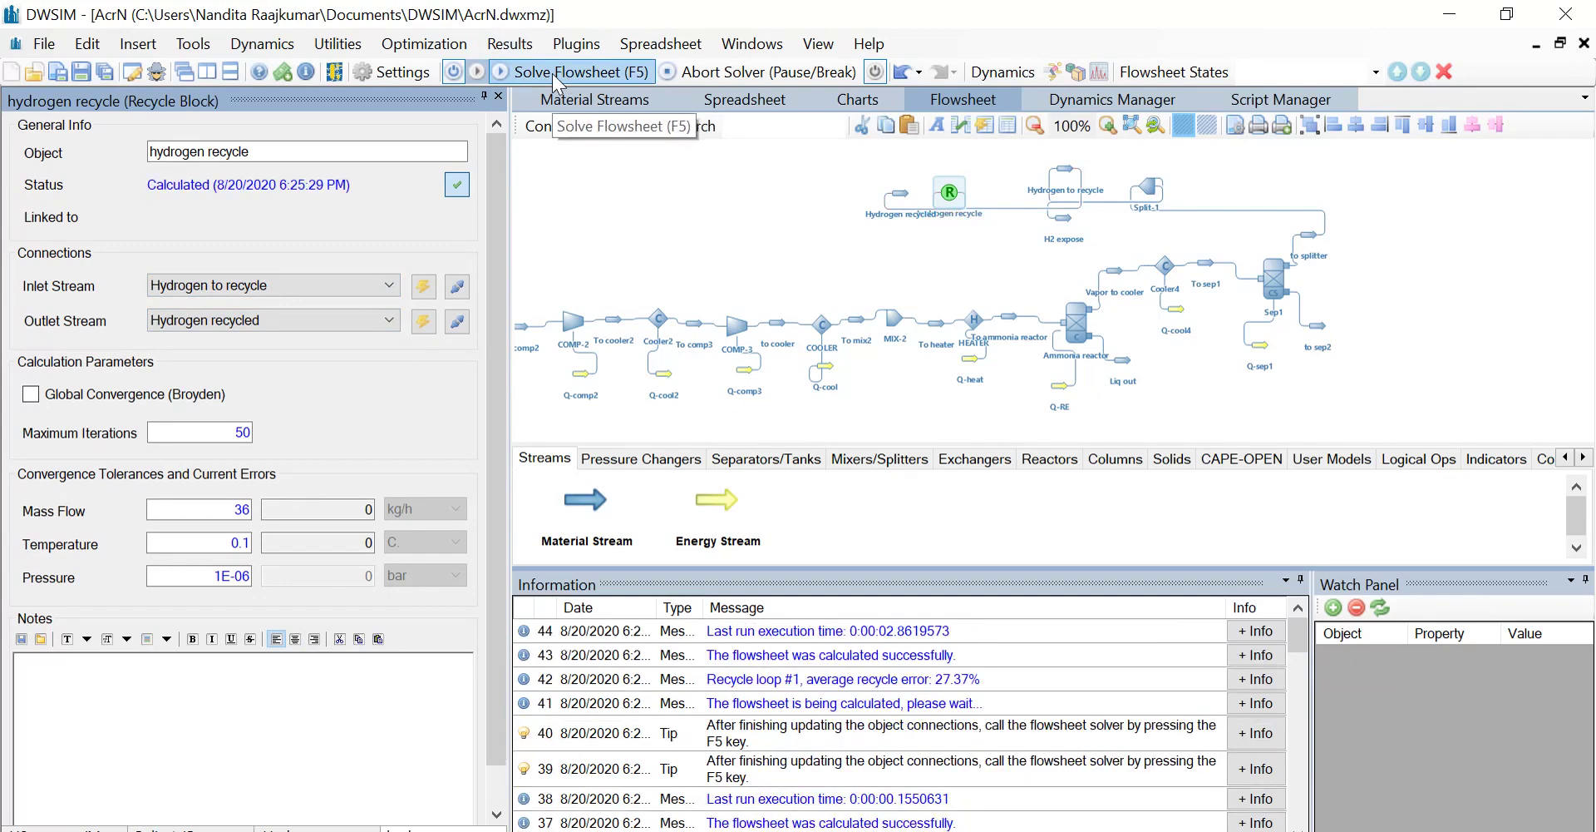
- Set Hydrogen recycled as MIX-2's Inlet Stream 2
left_click(893, 323)
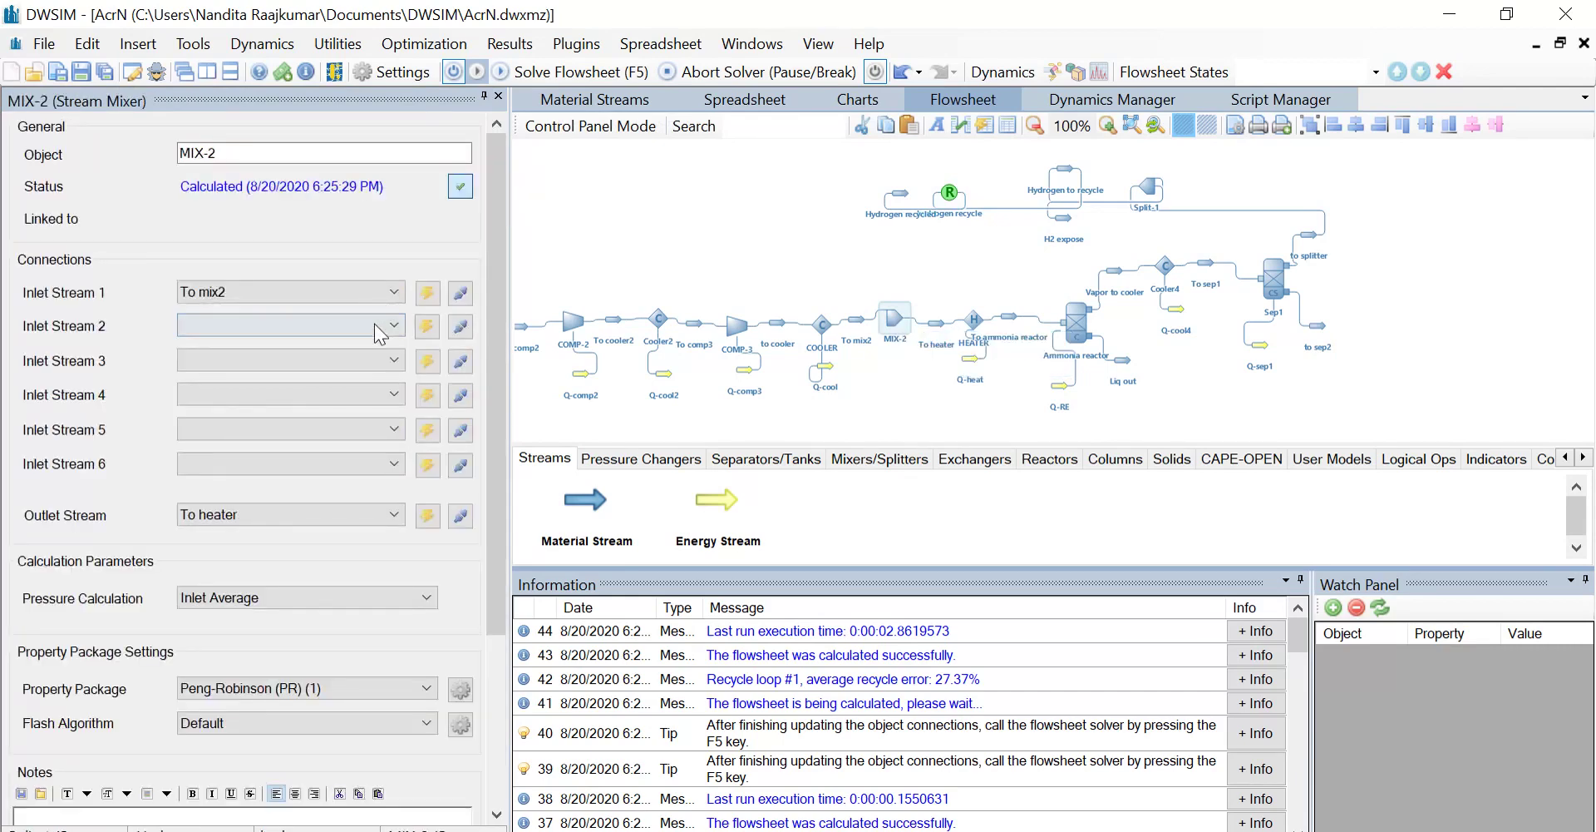
left_click(372, 325)
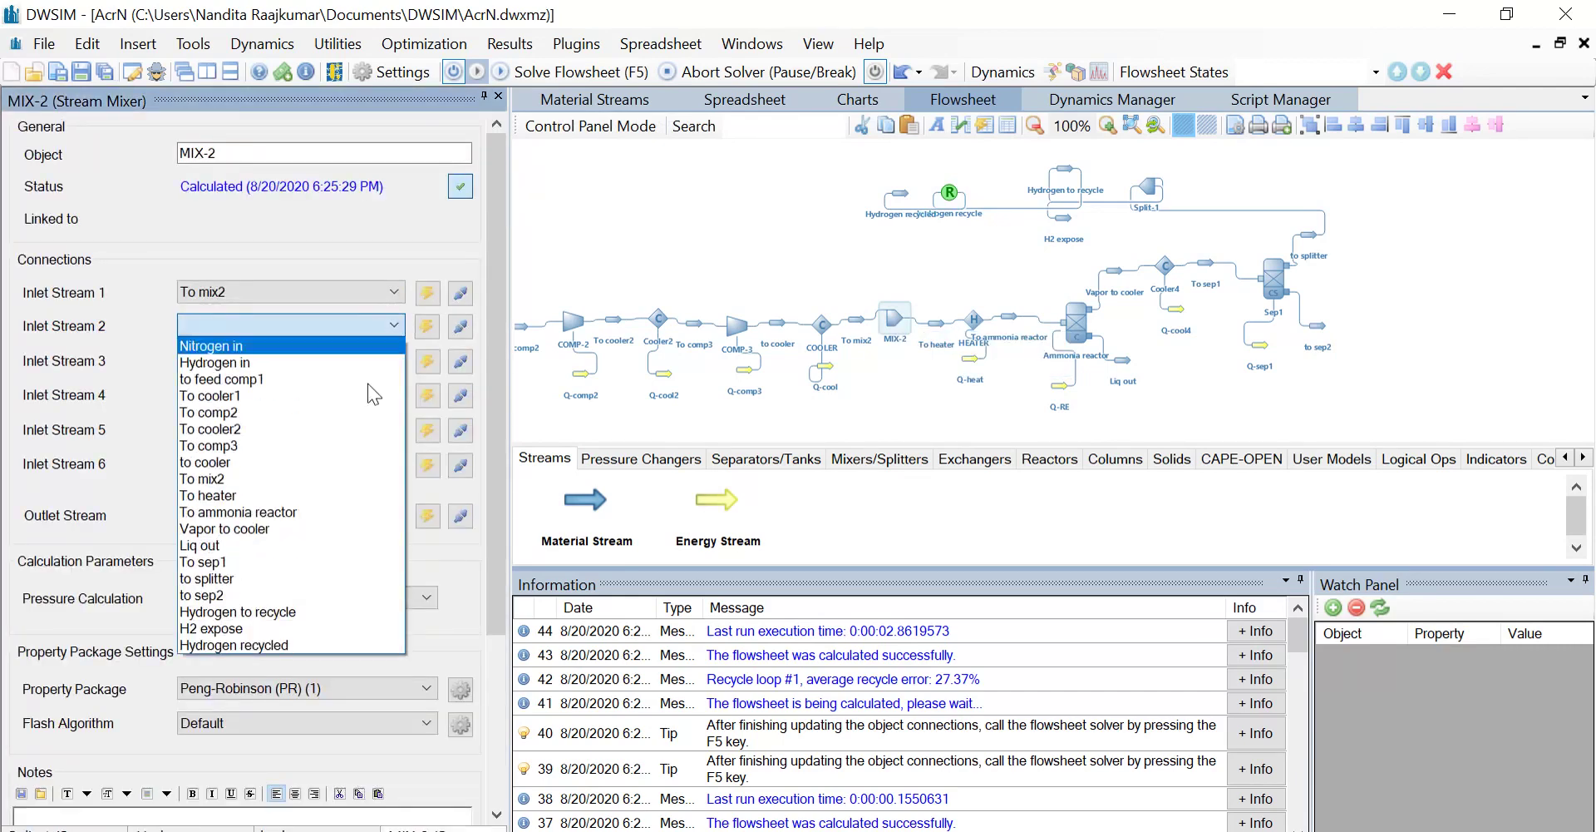
left_click(287, 642)
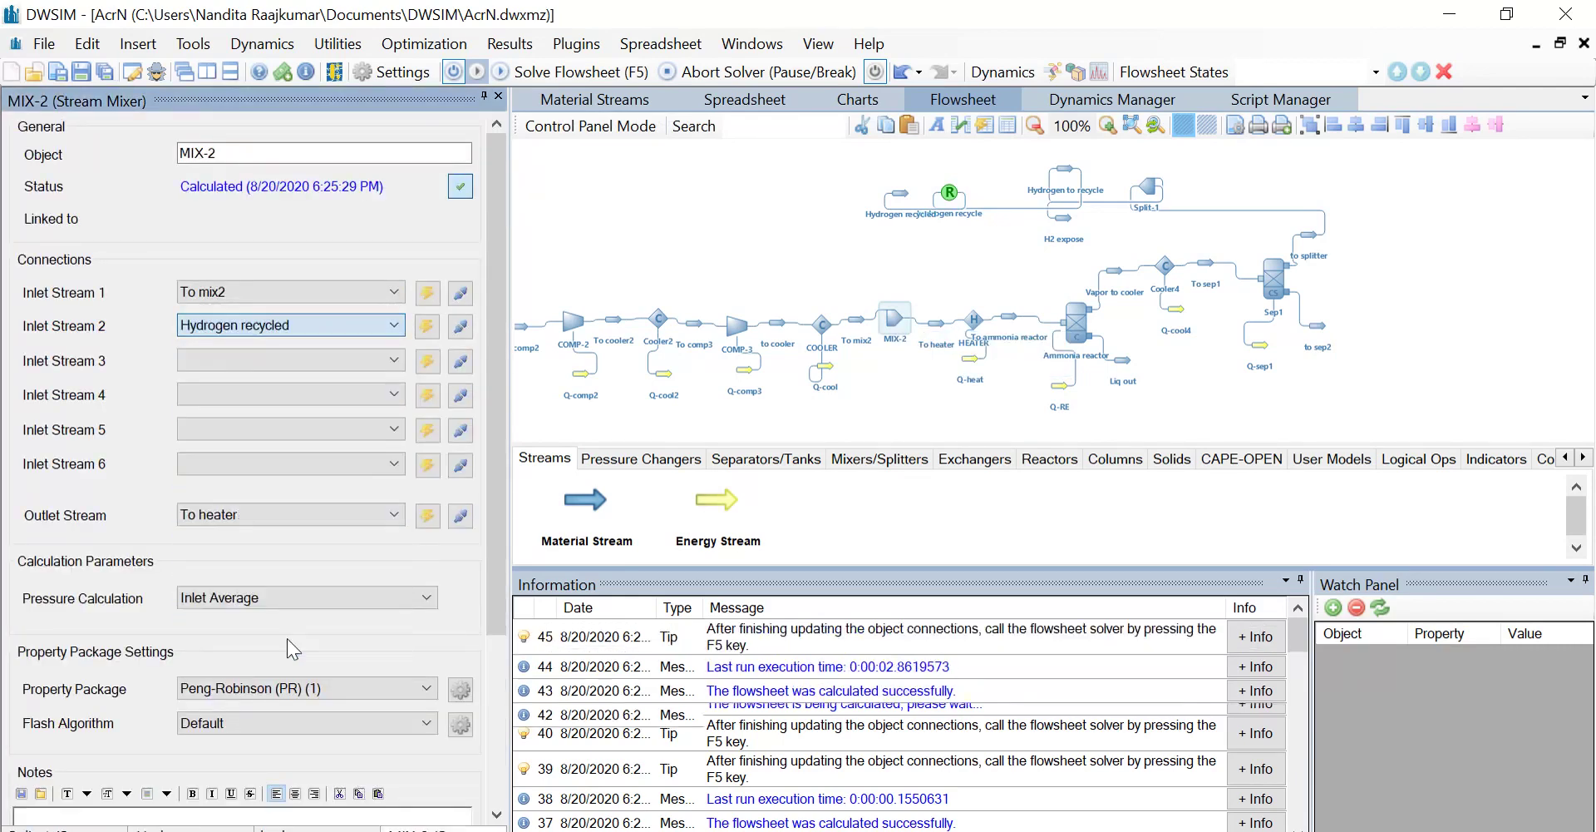
- Re-solve and save the flowsheet, then place a compound separator right of Sep1
left_click(566, 73)
key("ctrl+s")
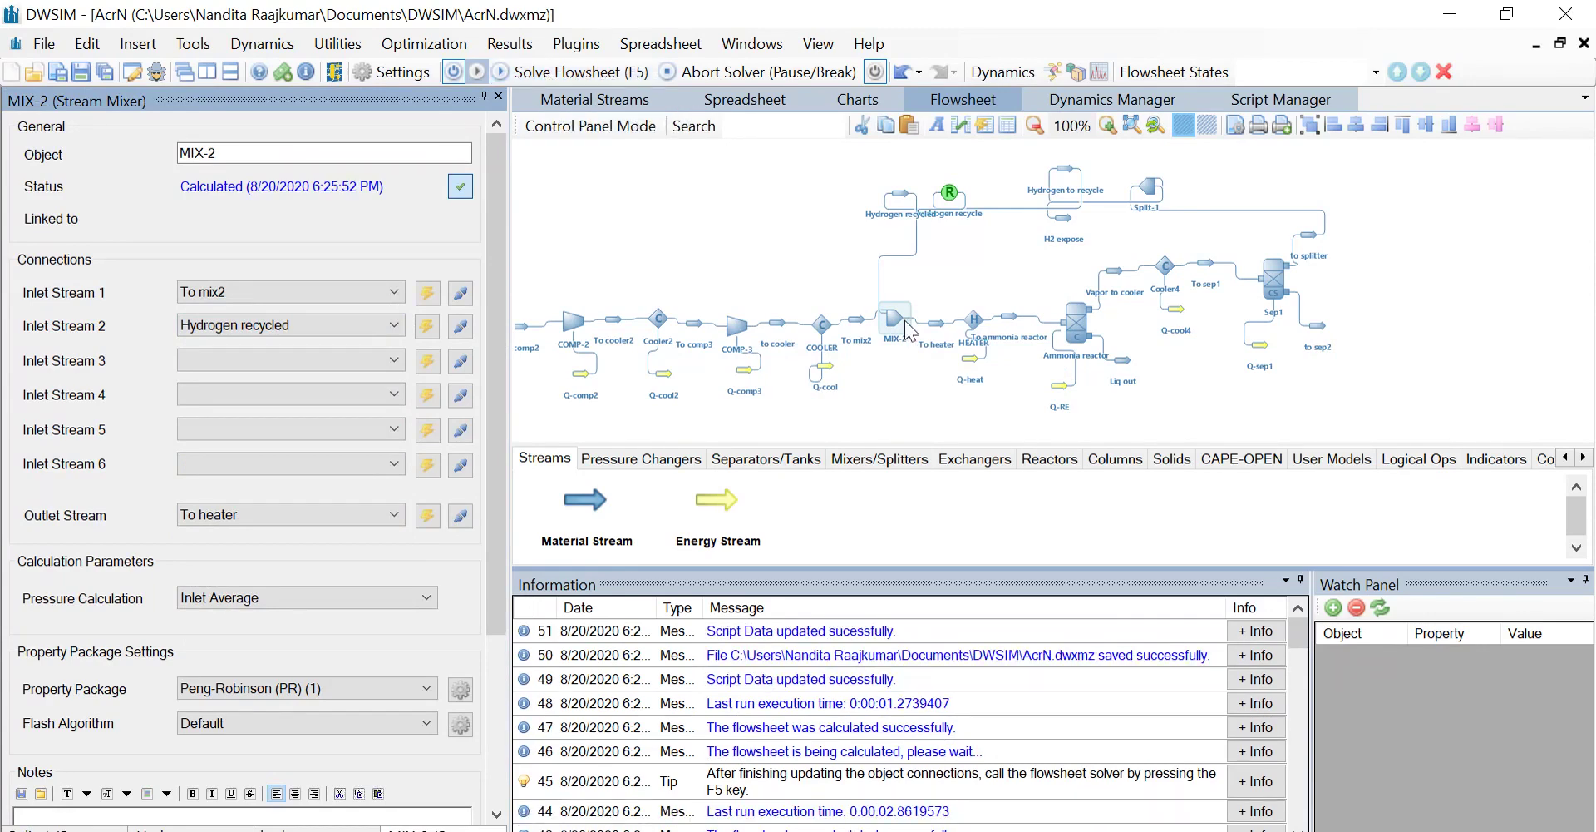
left_click(790, 460)
left_click_drag(576, 516, 1355, 316)
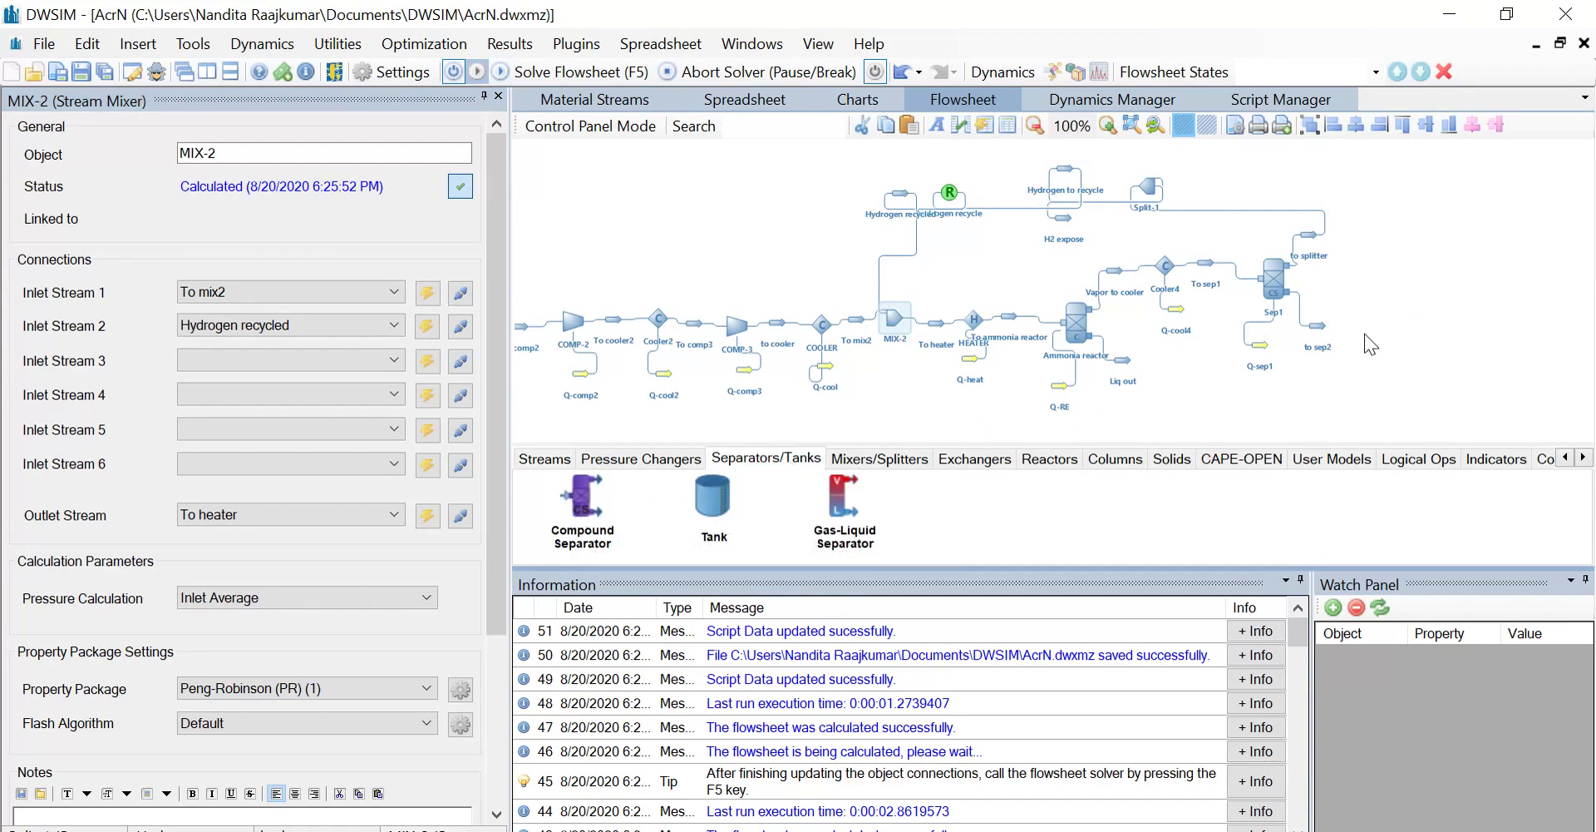
- Add two material streams and an energy stream around the new separator CS-043
left_click(569, 459)
left_click_drag(586, 498, 1421, 299)
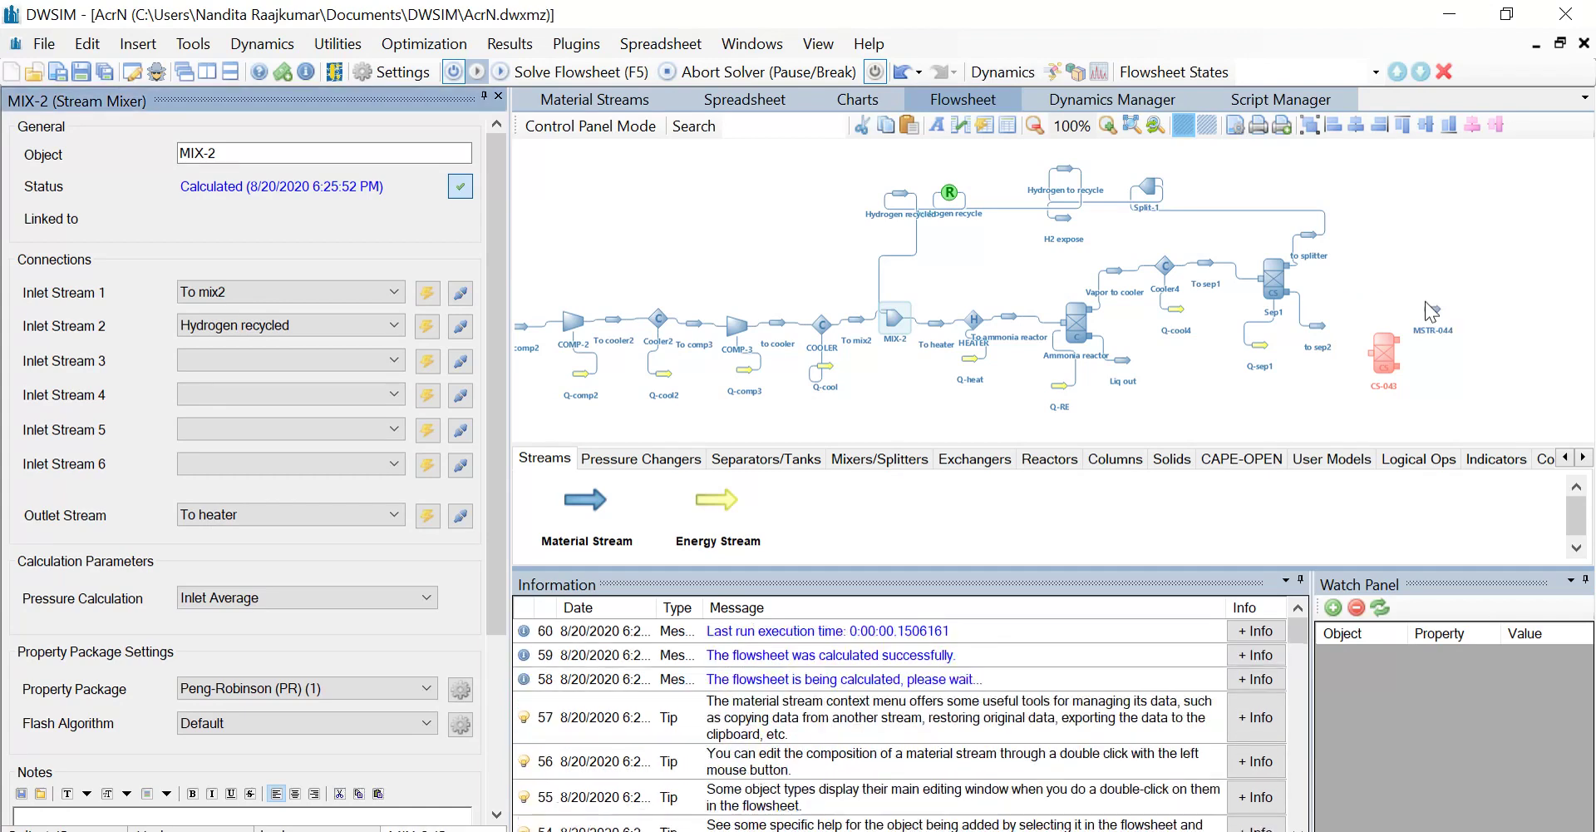
left_click_drag(592, 503, 1430, 375)
left_click_drag(716, 499, 1335, 384)
left_click(1432, 314)
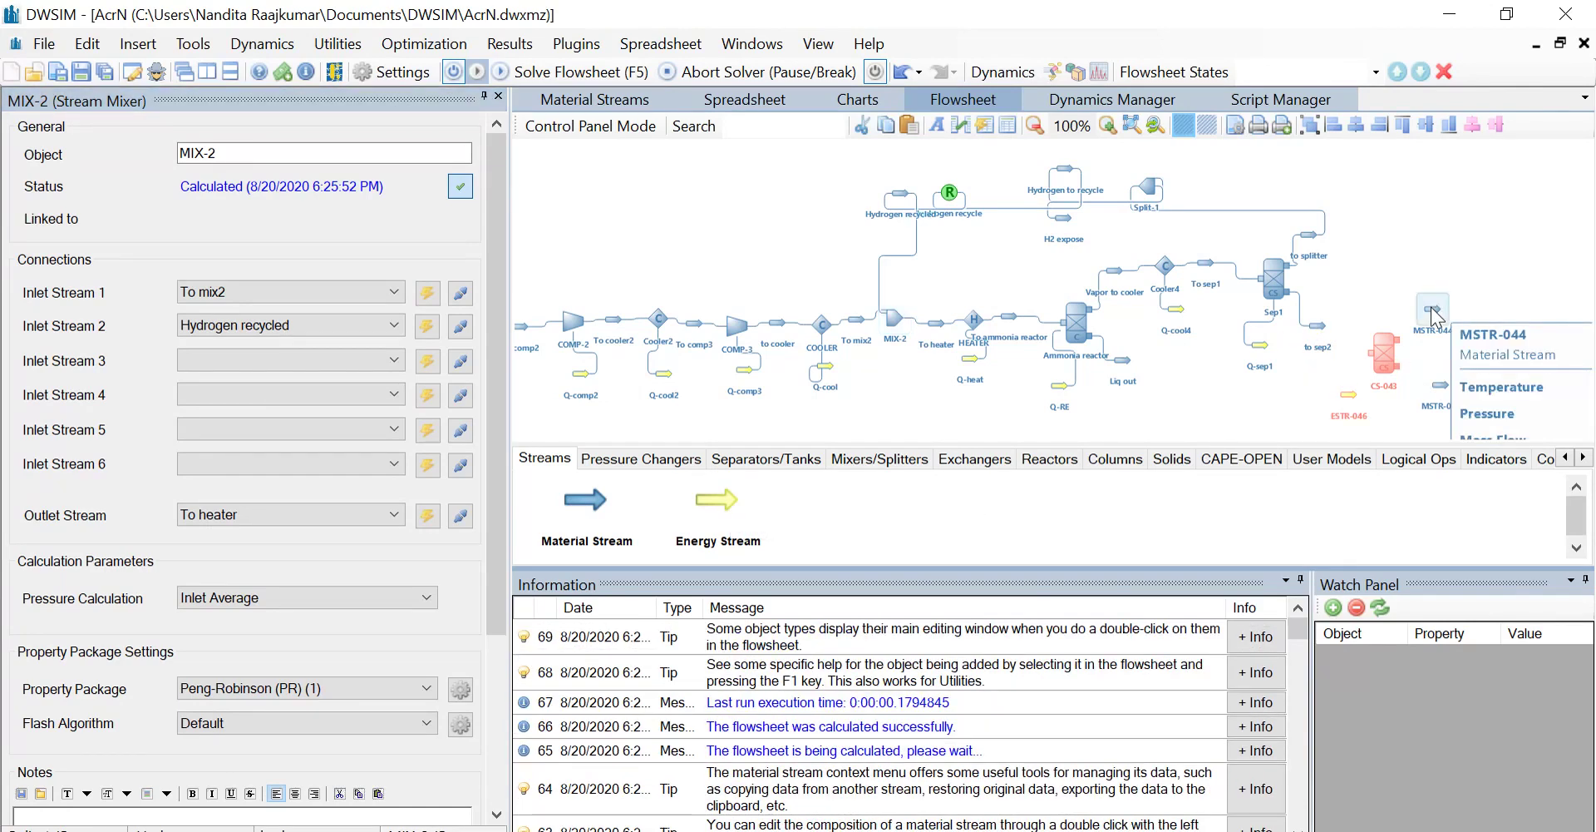
double_click(312, 186)
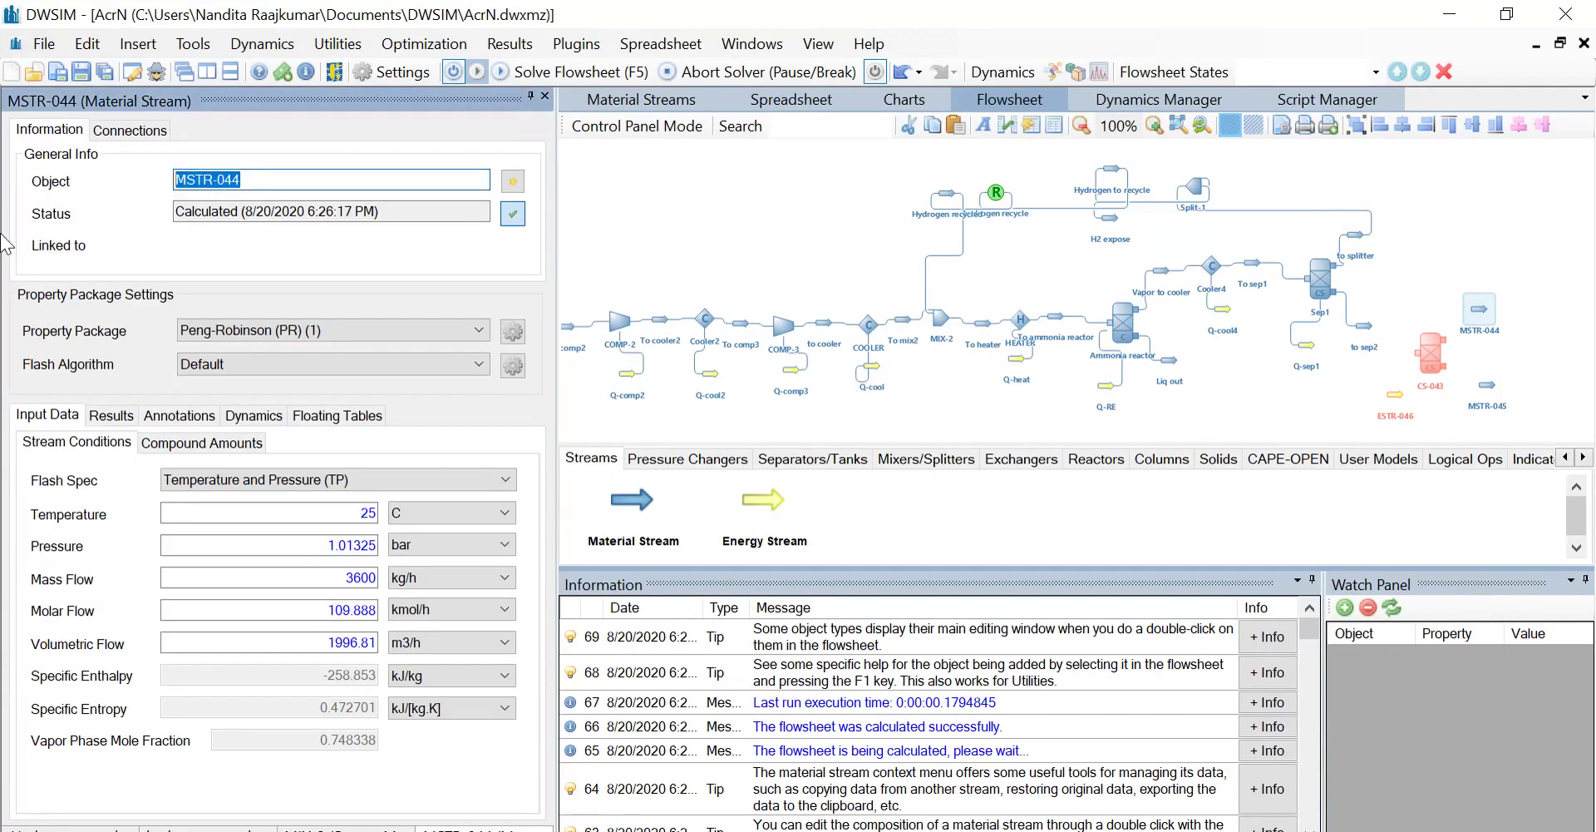
- Name MSTR-044 'To CV1', MSTR-045 'Nitrogen to recycle' and ESTR-046 'Q-sep2'
type("To CV1")
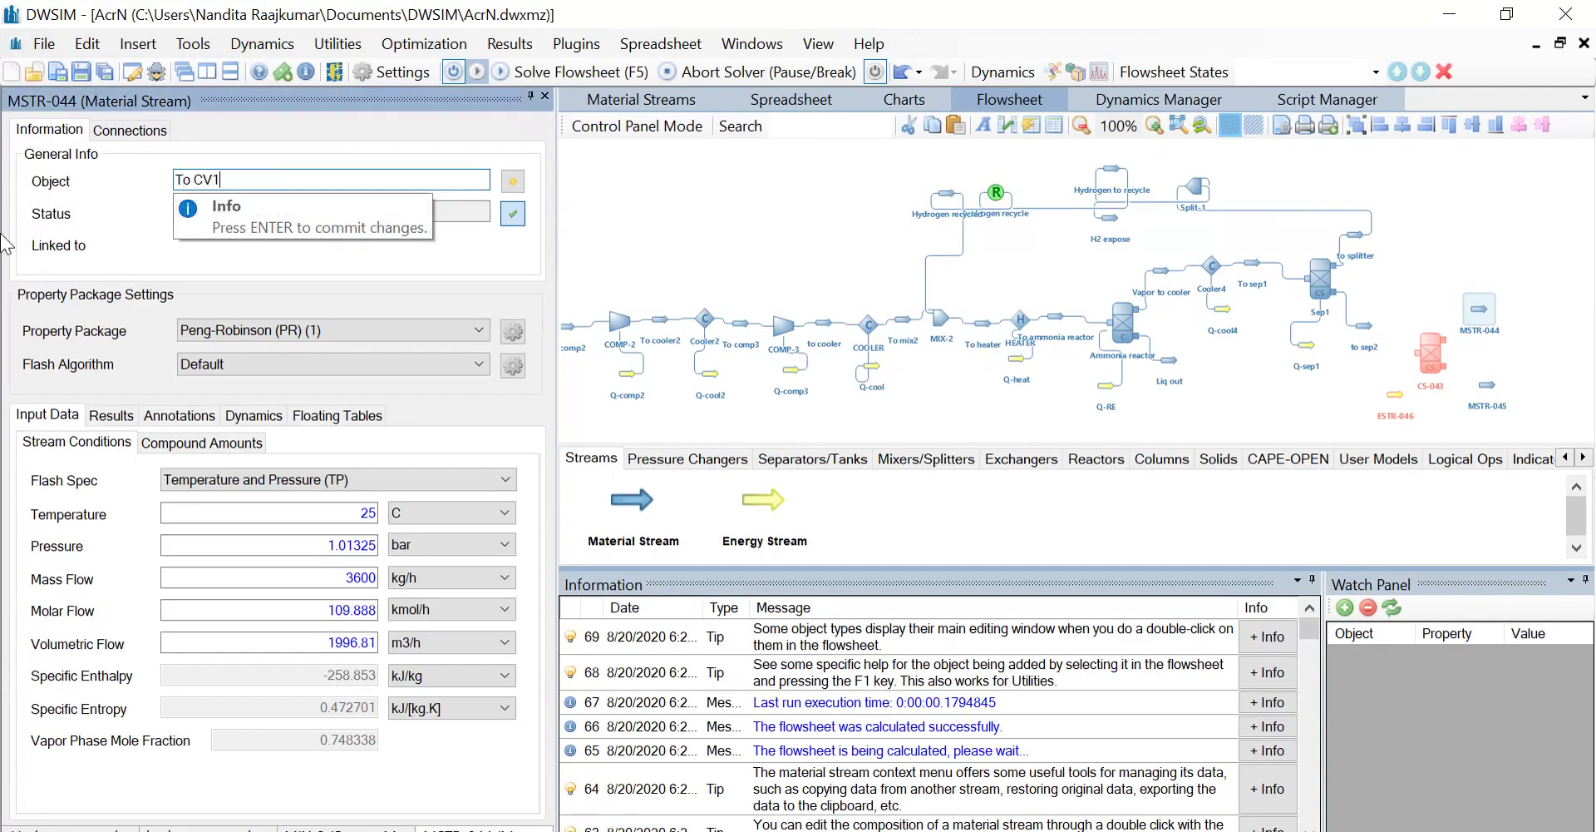
key("Return")
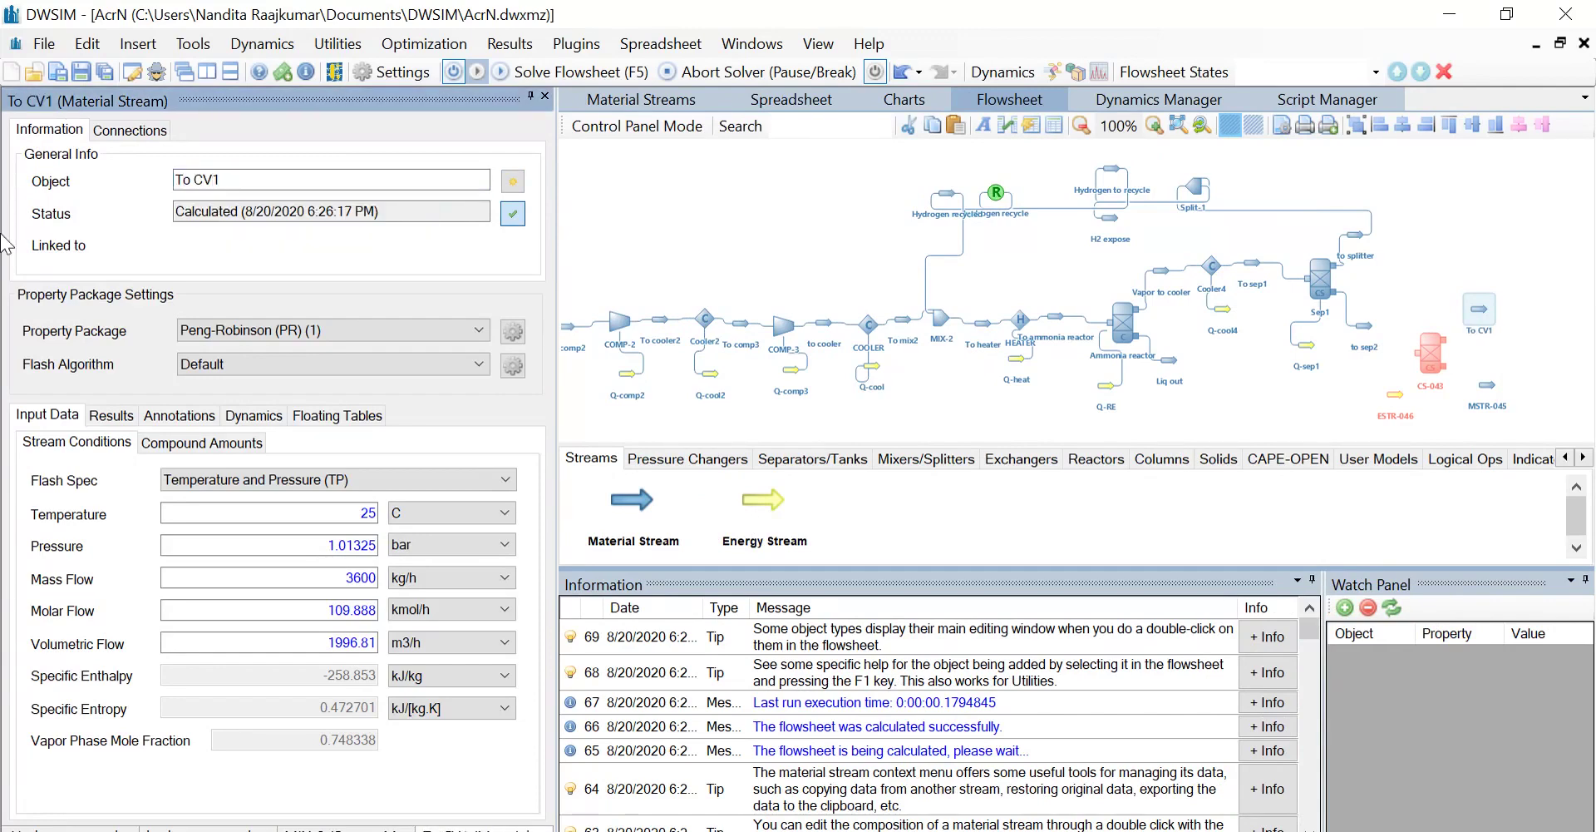
left_click(1487, 388)
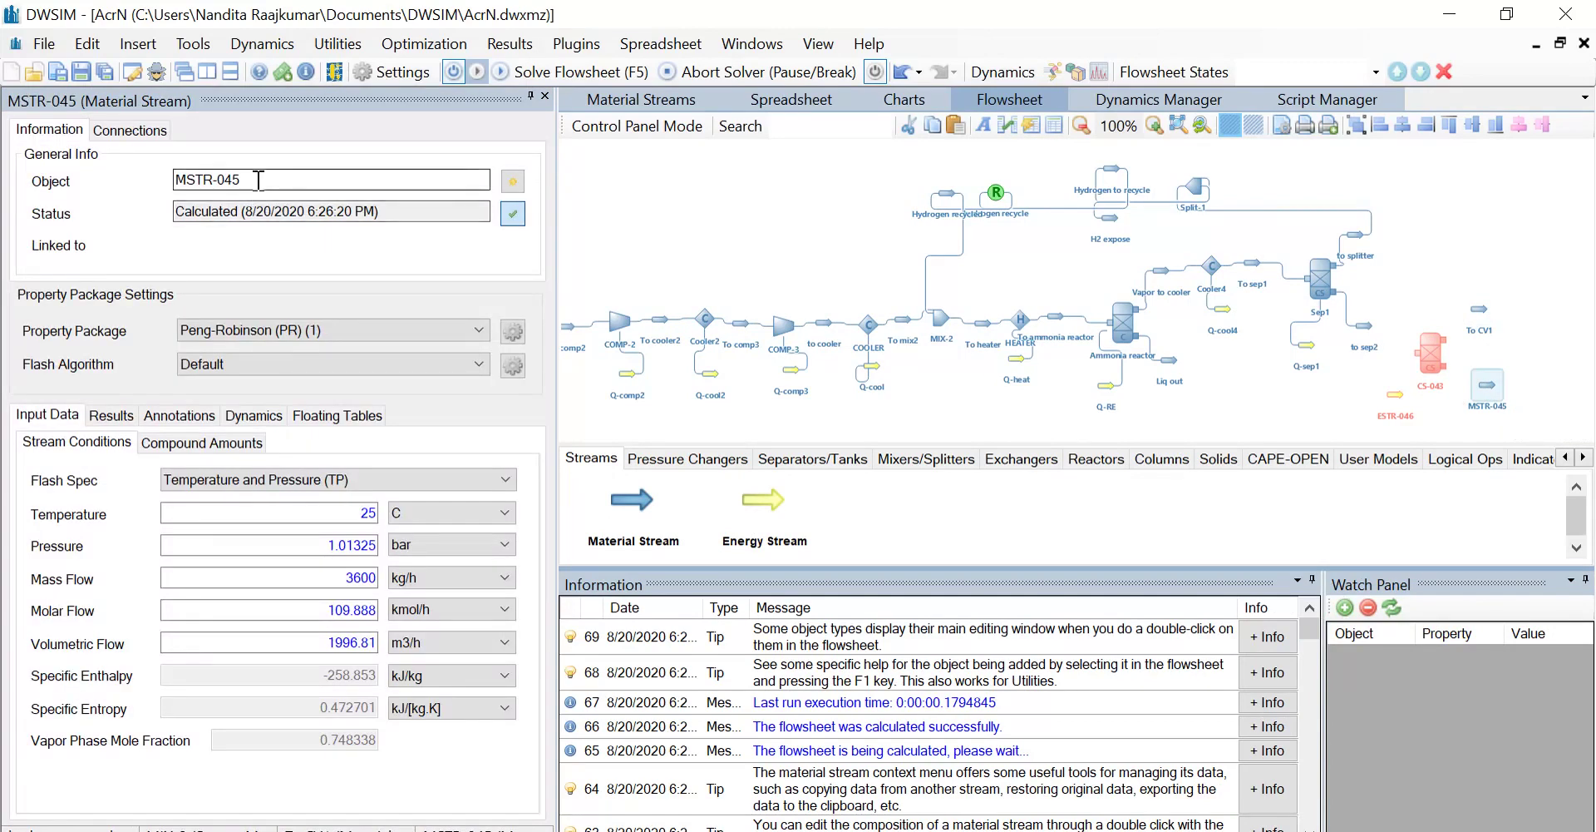
double_click(312, 179)
type("Nitro")
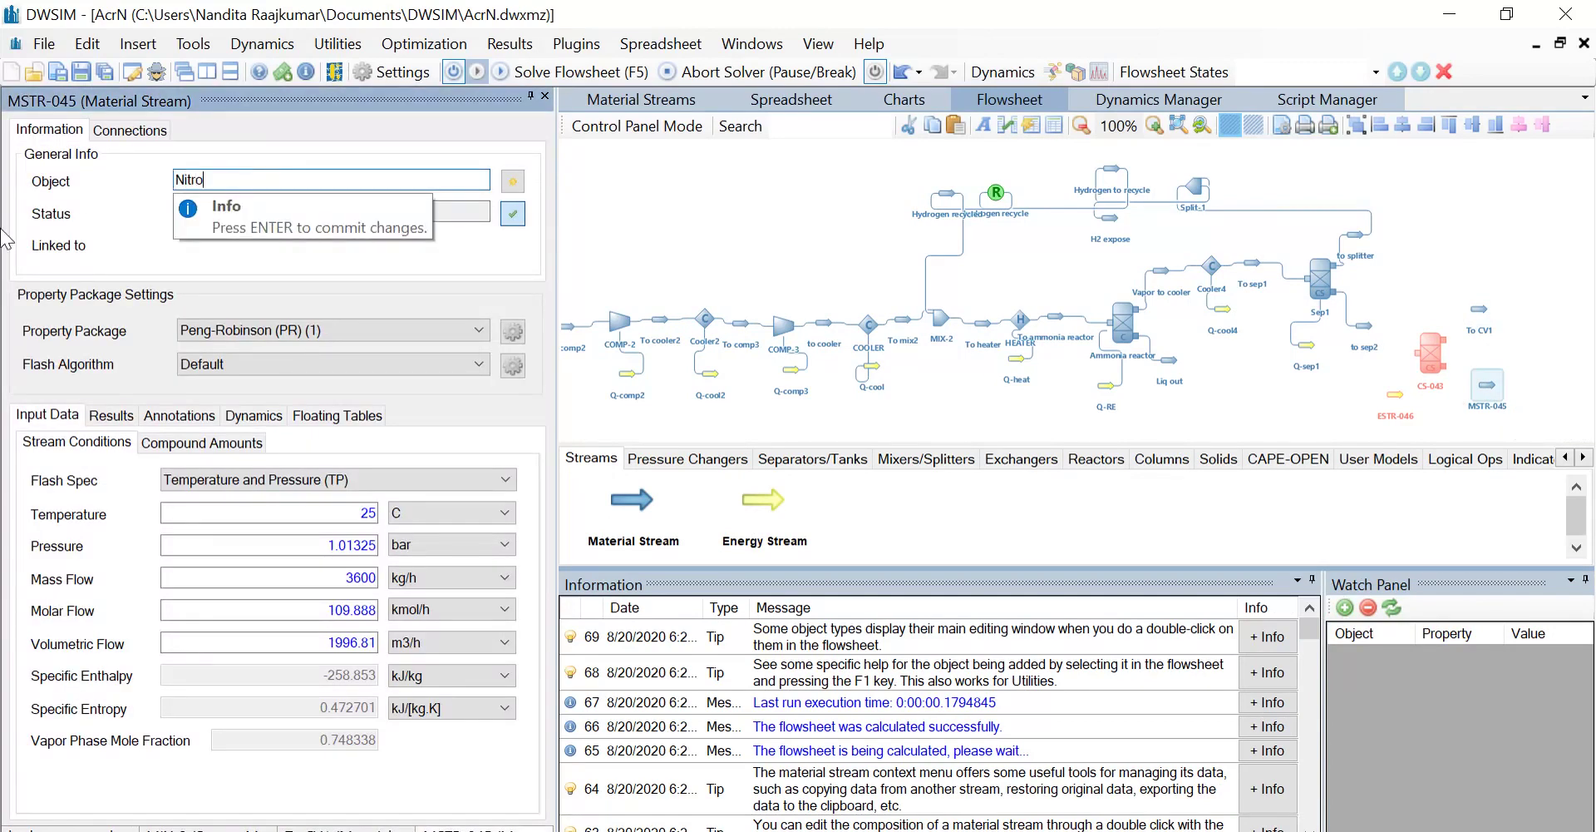
type("gen to recycle")
key("Return")
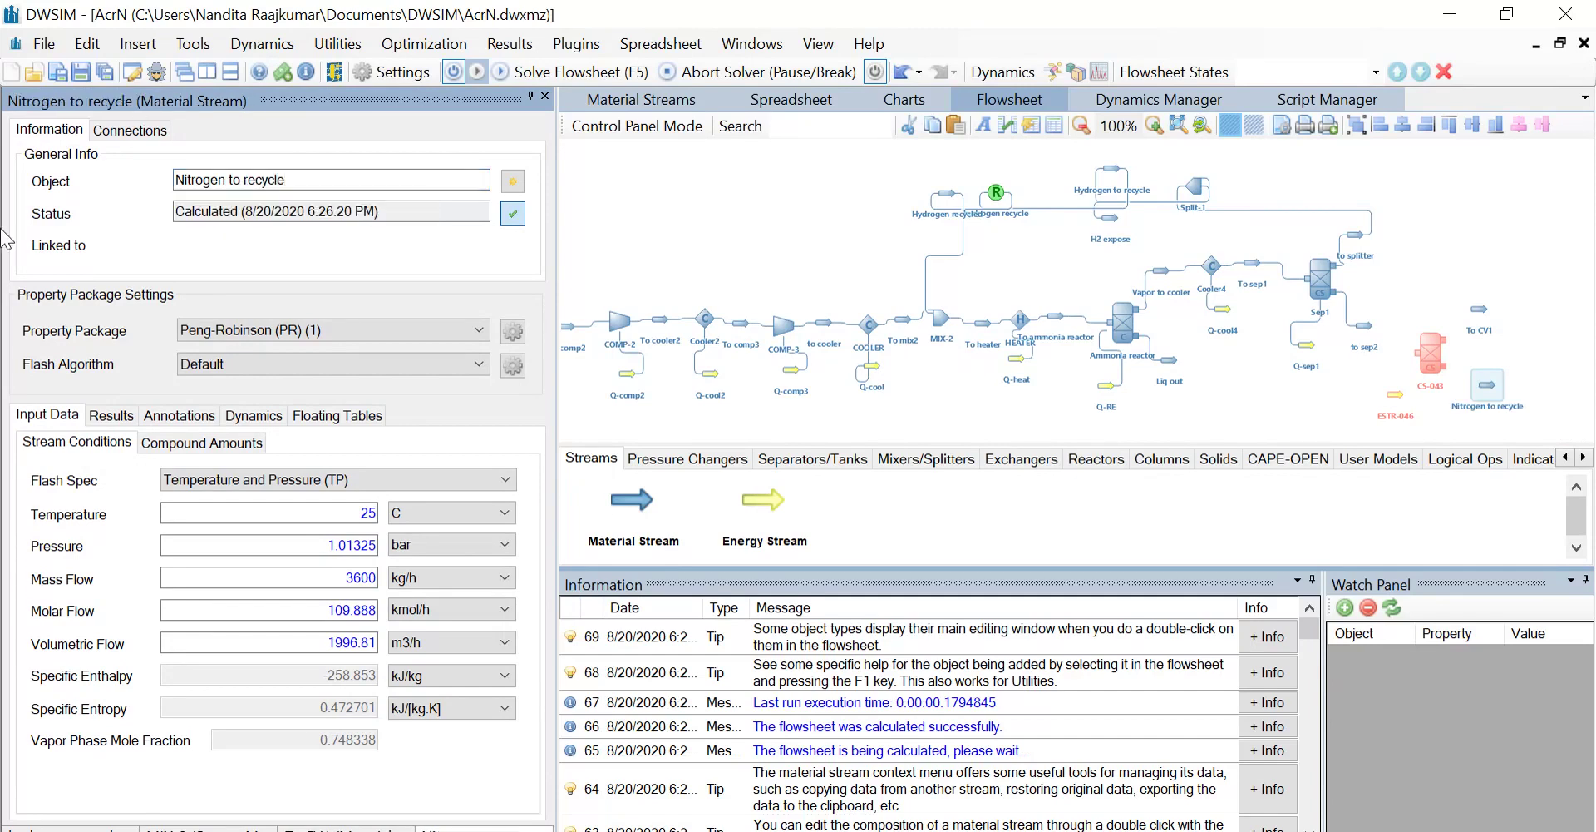
left_click(1394, 406)
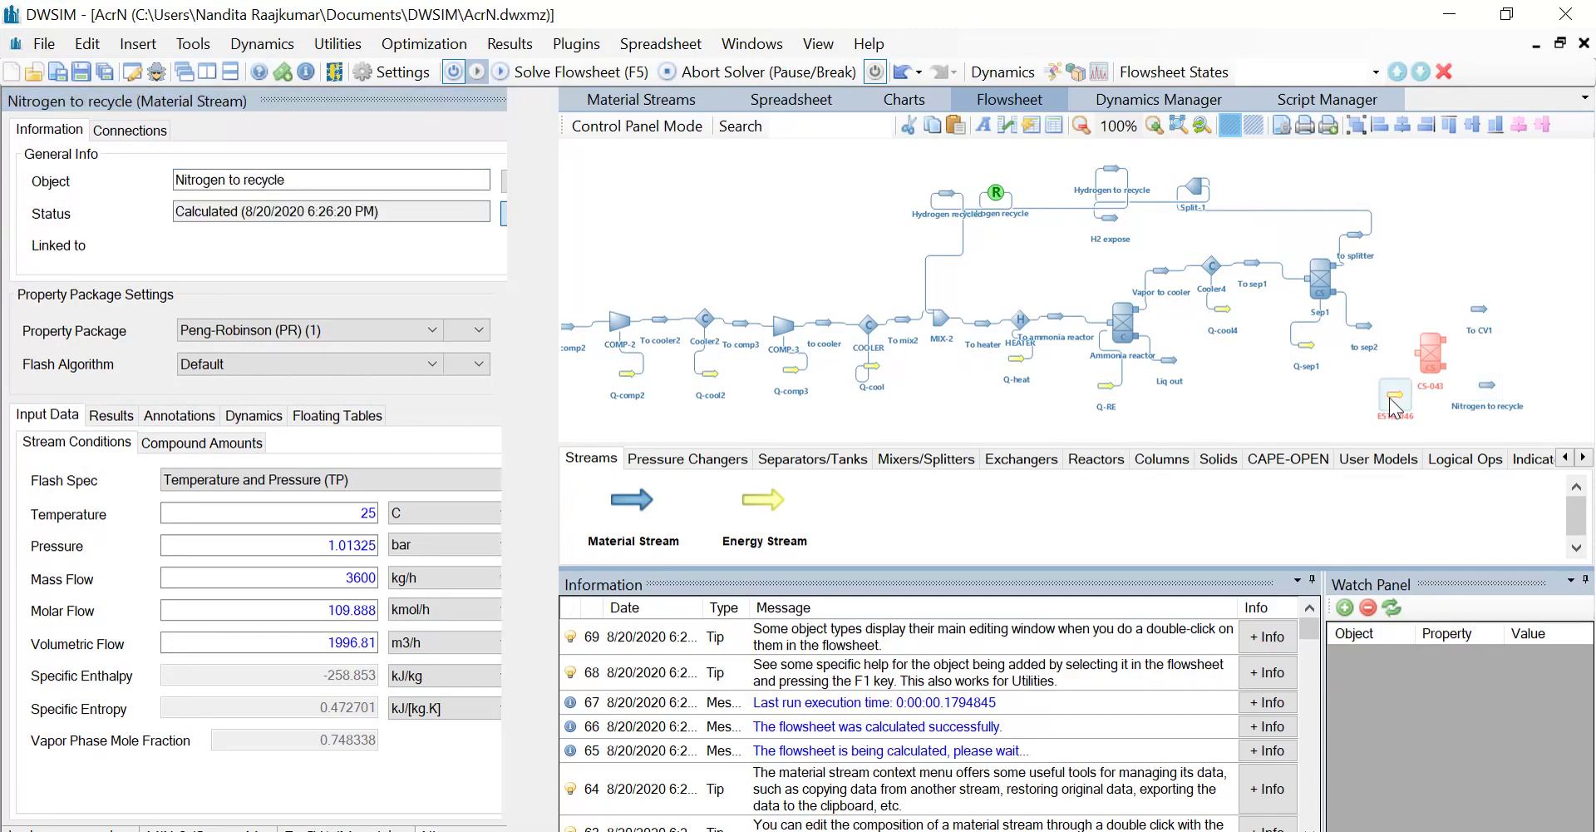
left_click(298, 154)
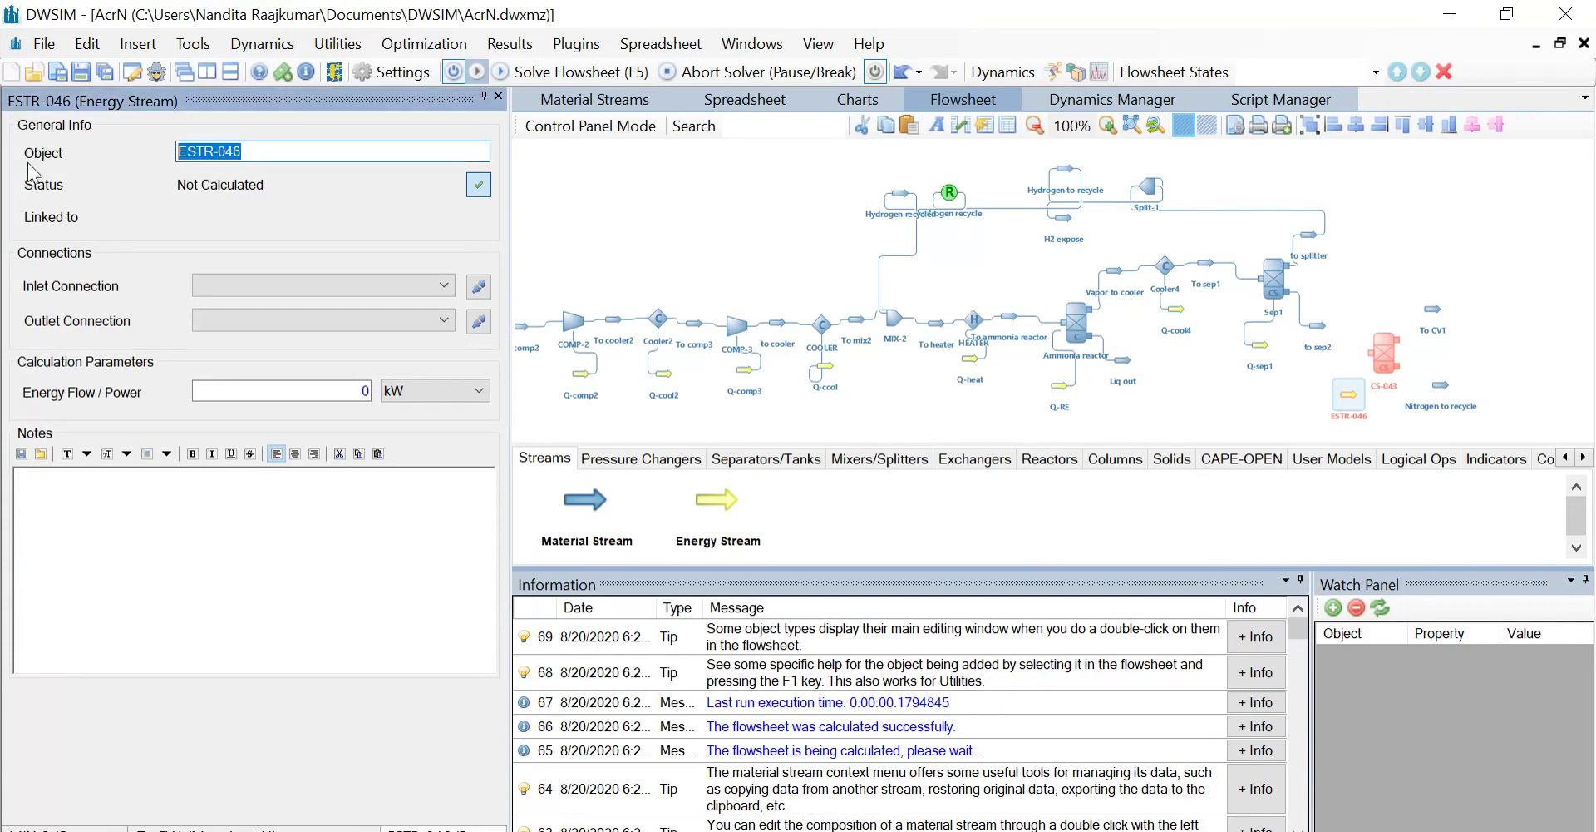
type("Q")
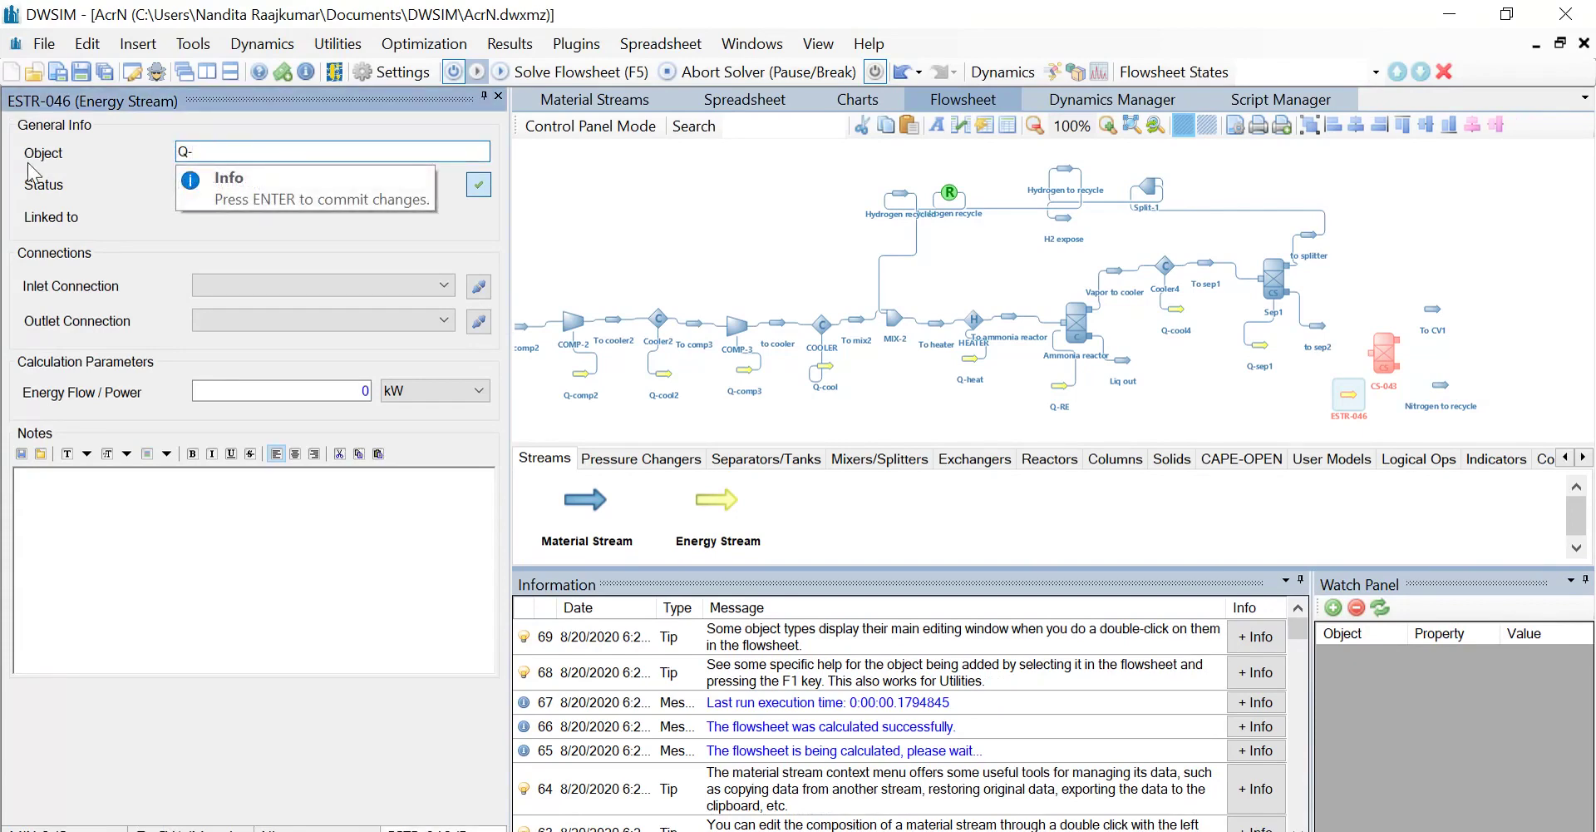
type("-sep2")
key("Return")
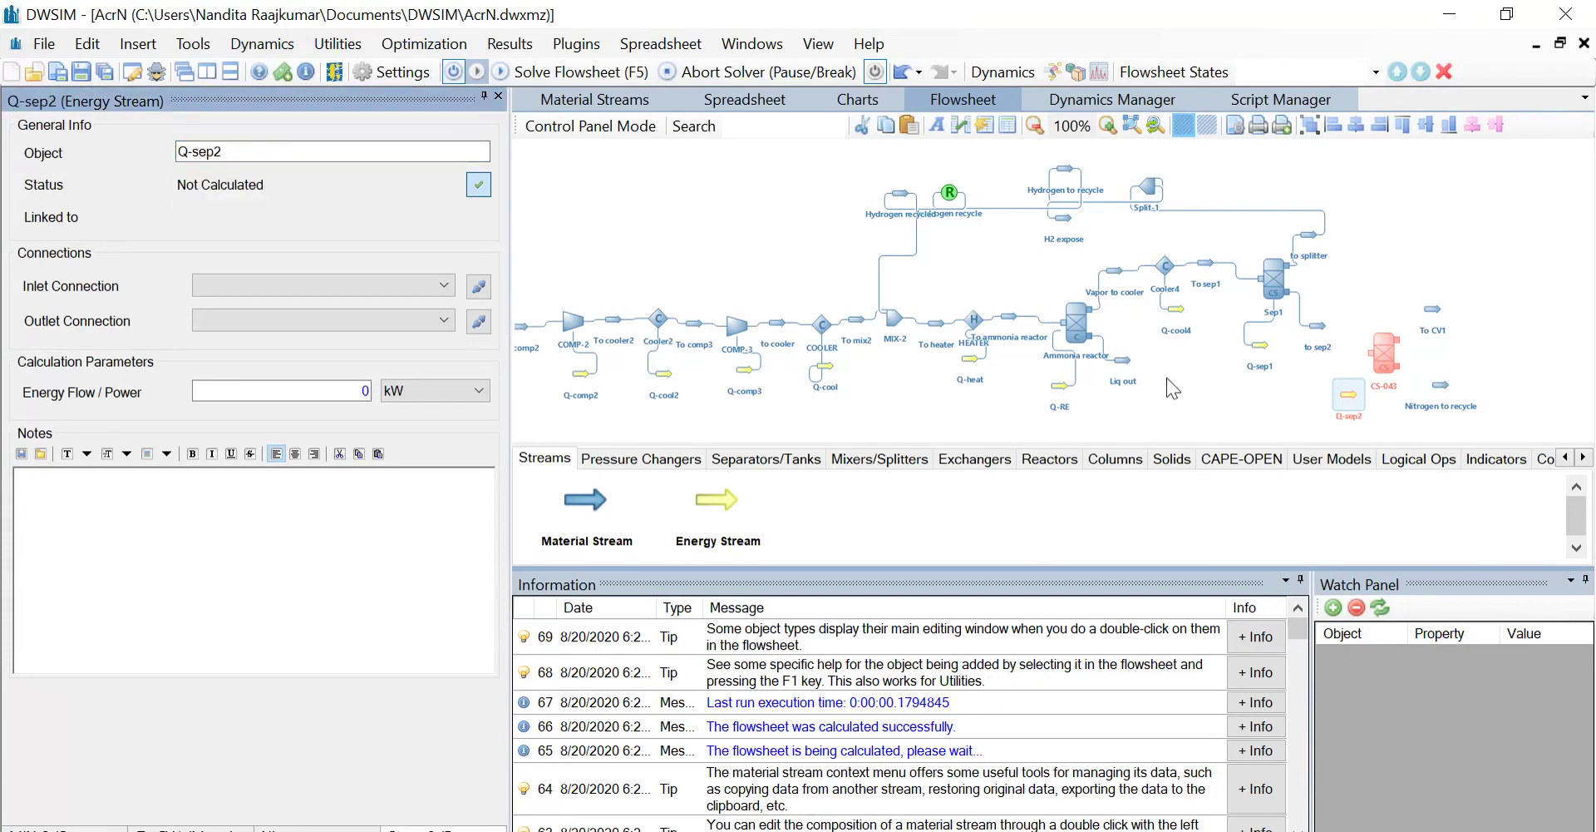
left_click(1386, 358)
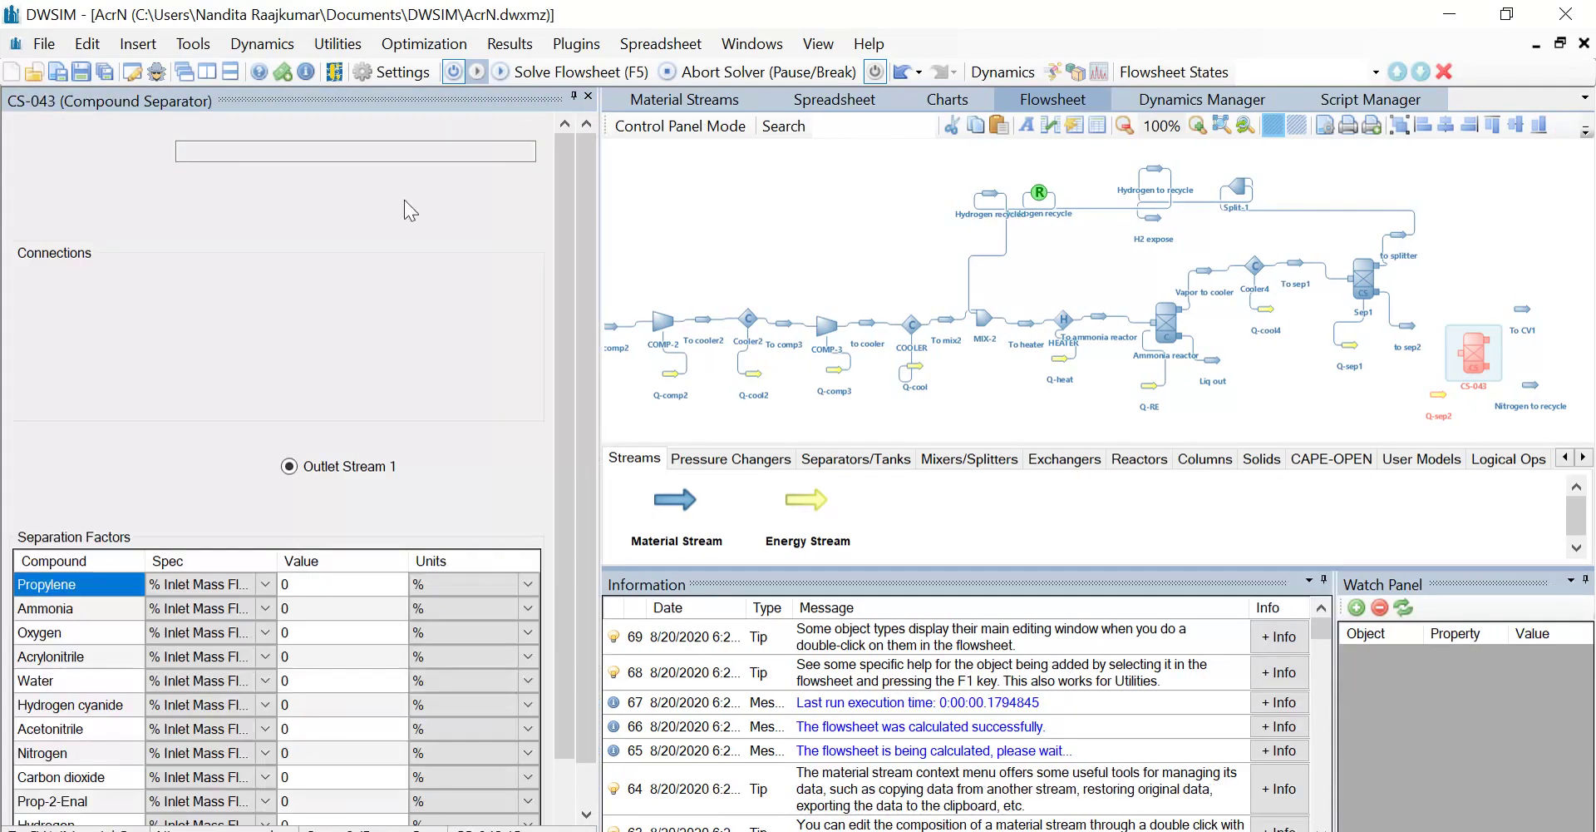
- Name the separator Sep2: inlet to sep2, outlets To CV1 and Nitrogen to recycle, energy Q-sep2
double_click(191, 151)
type("Se")
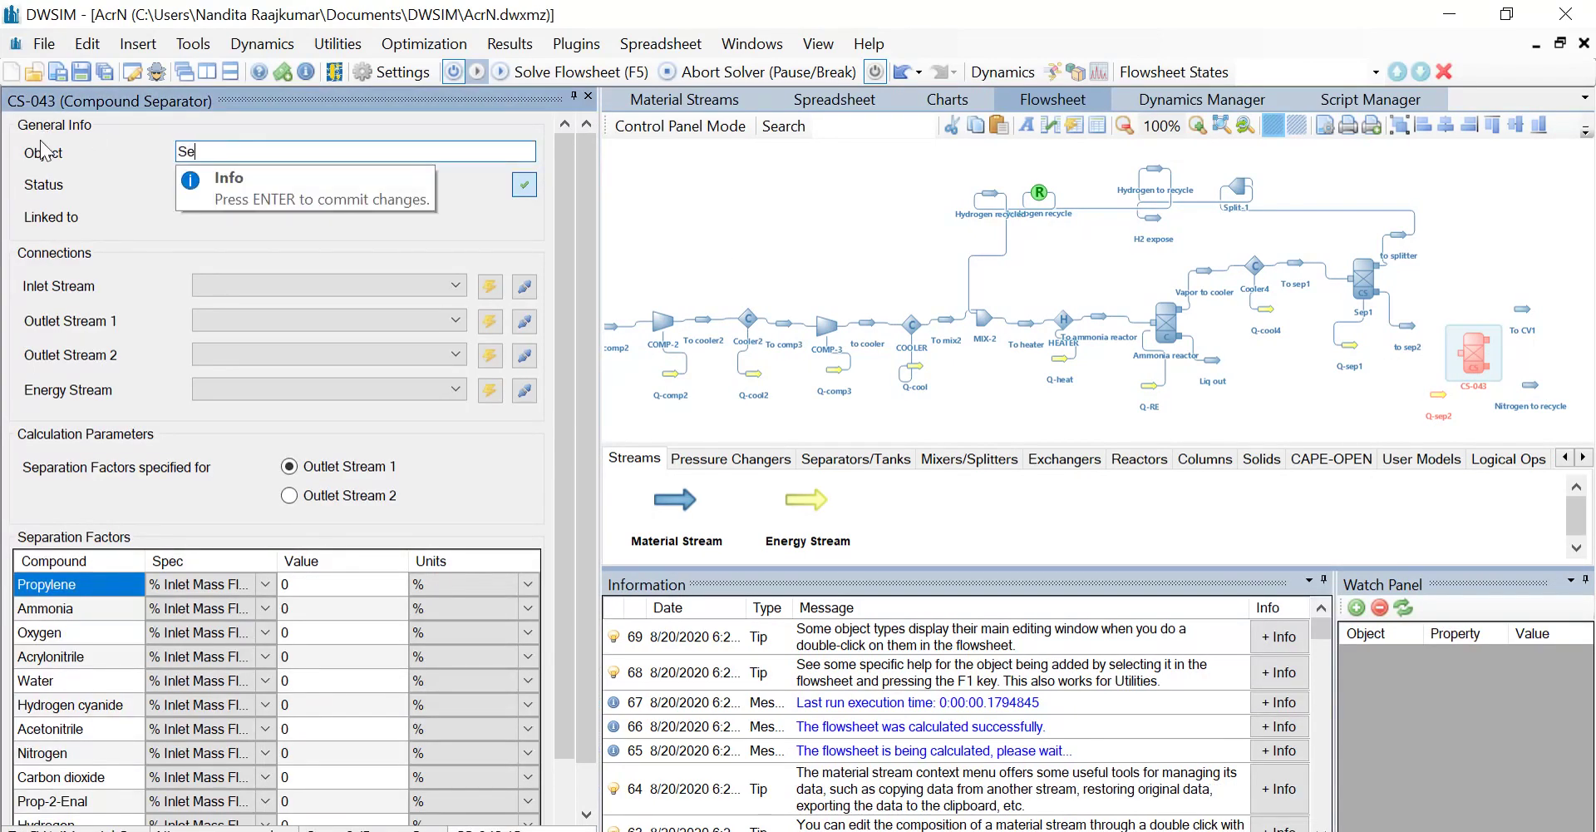
type("p2")
key("Return")
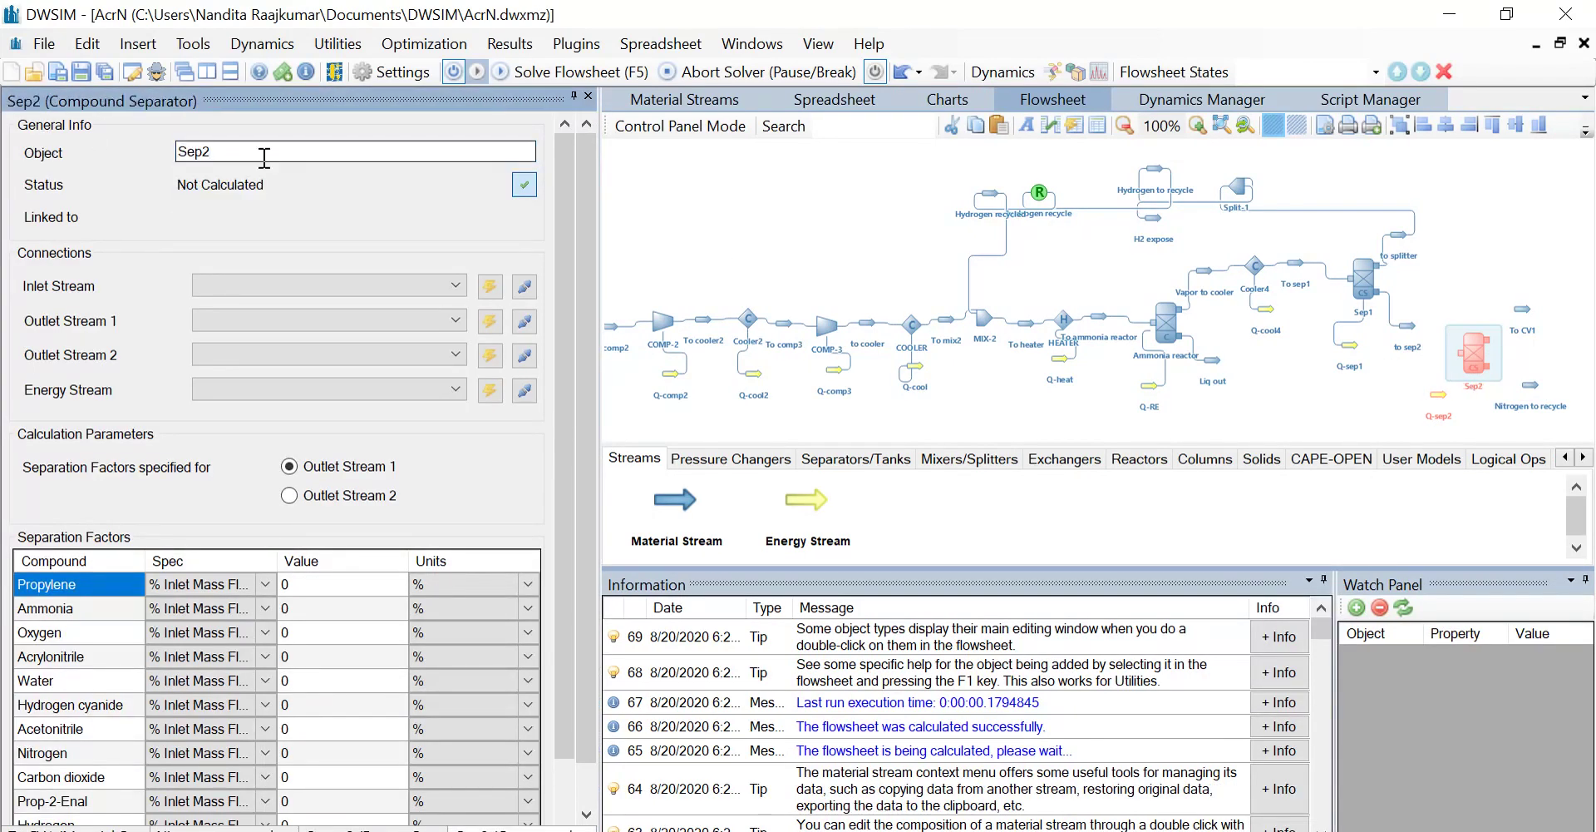
left_click(446, 286)
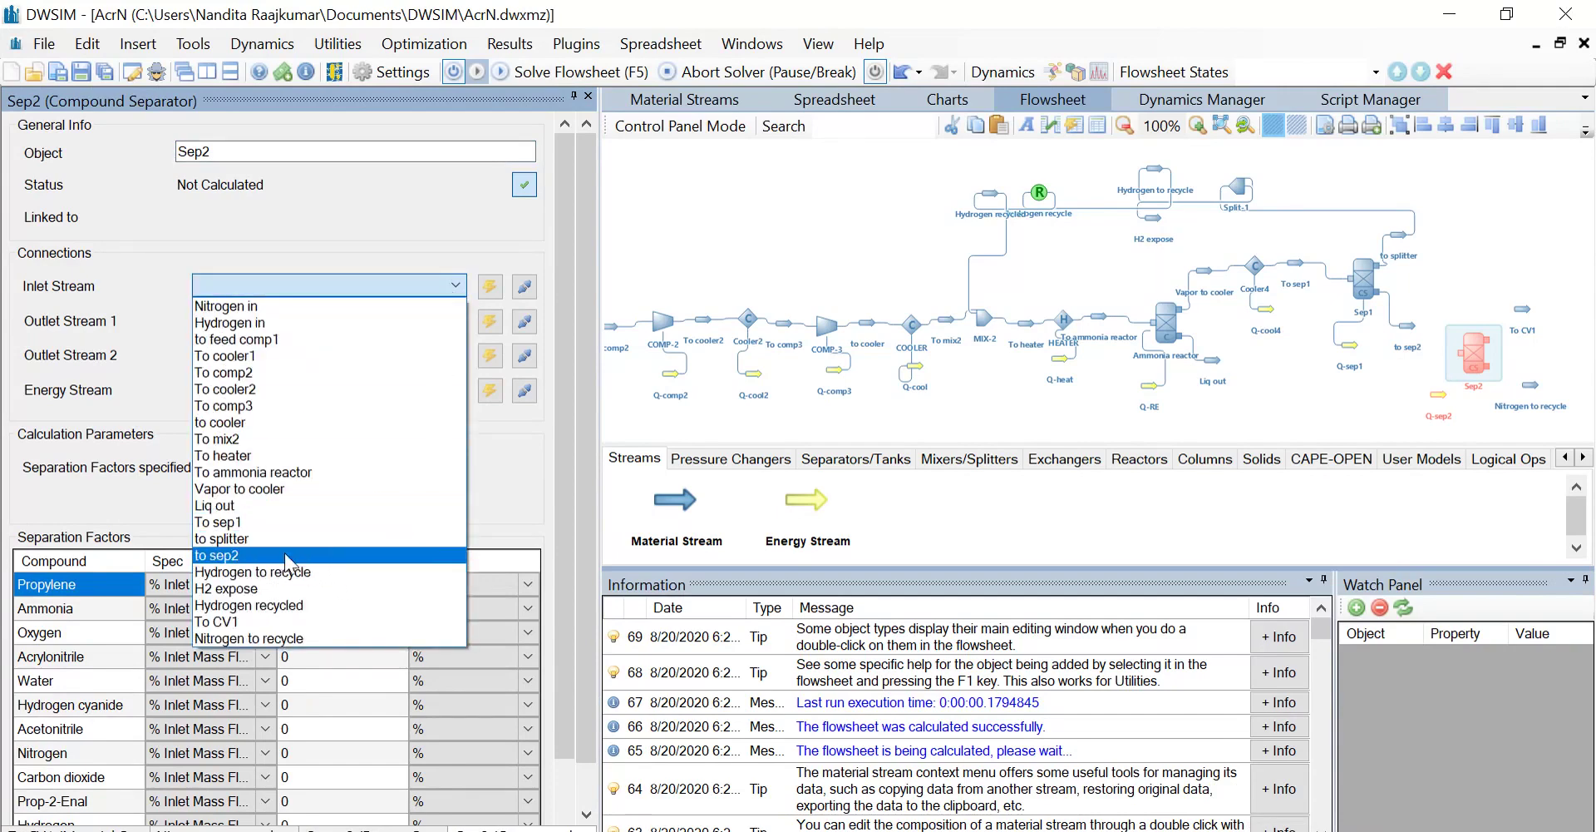
left_click(278, 553)
left_click(437, 319)
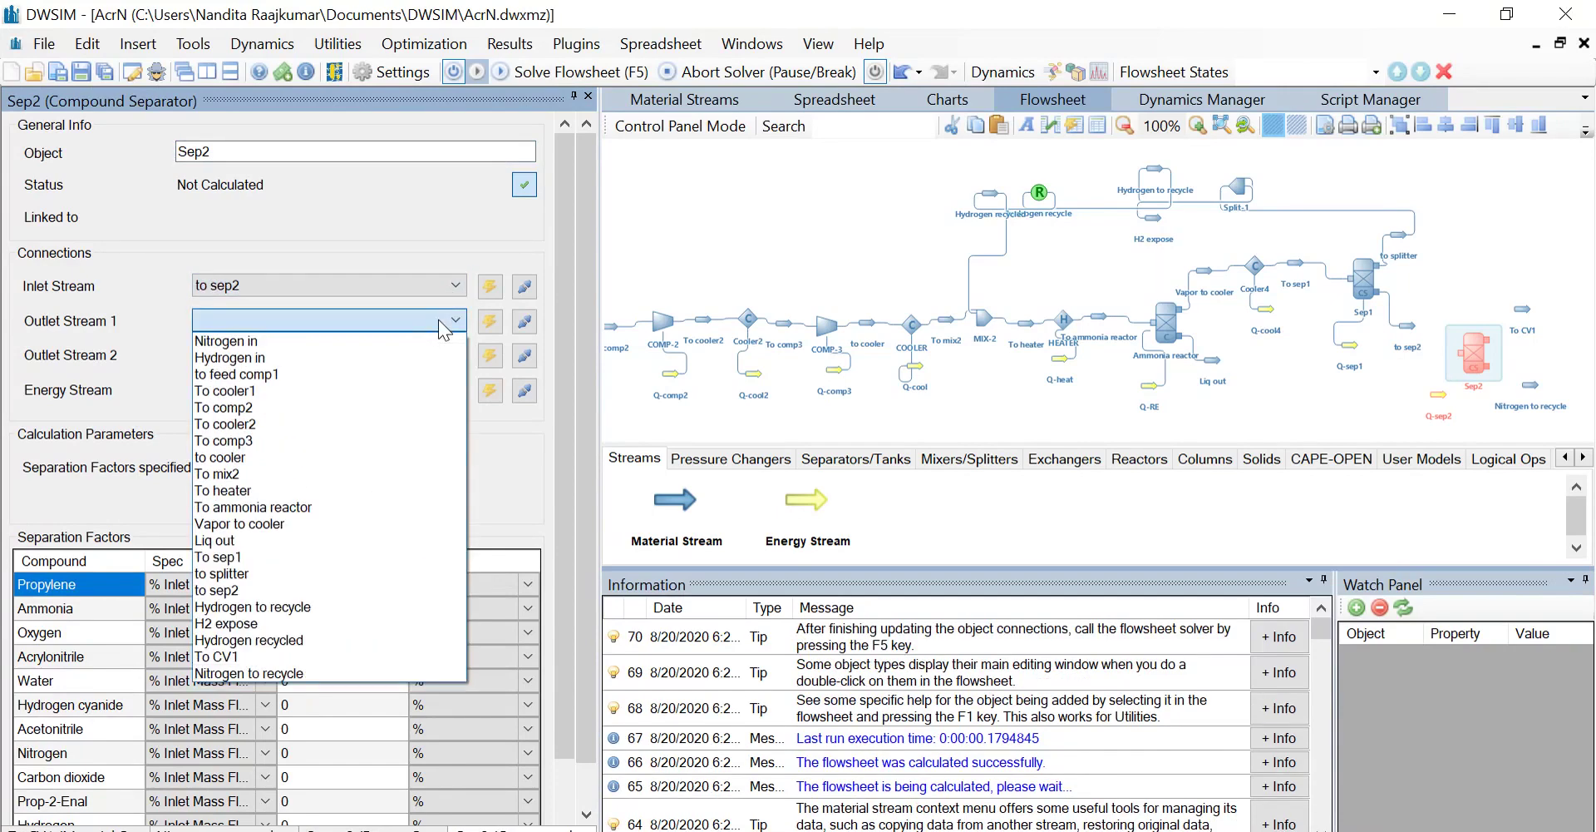
left_click(333, 657)
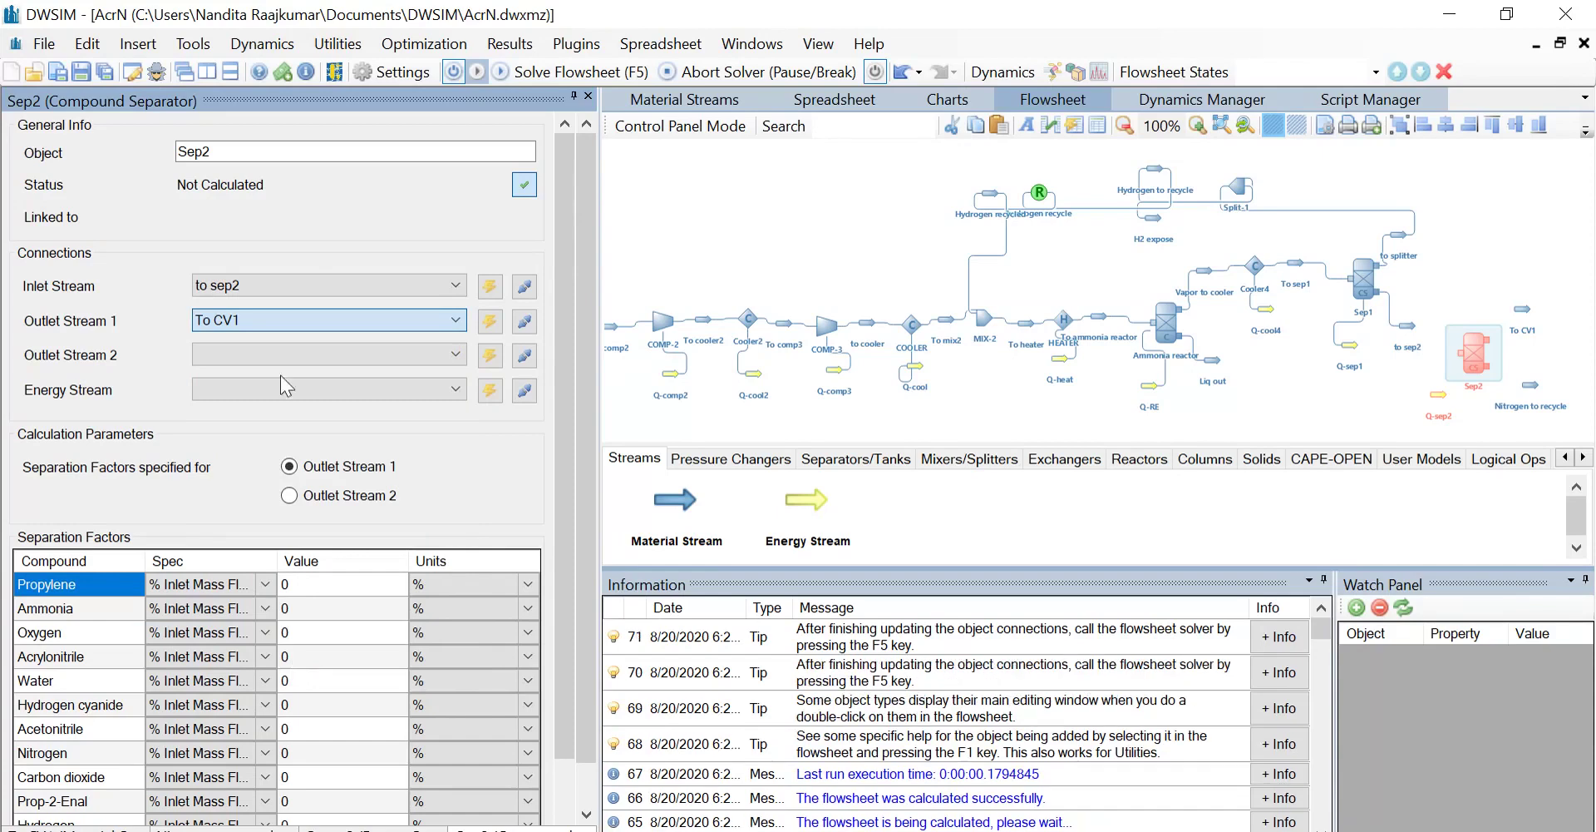
left_click(427, 361)
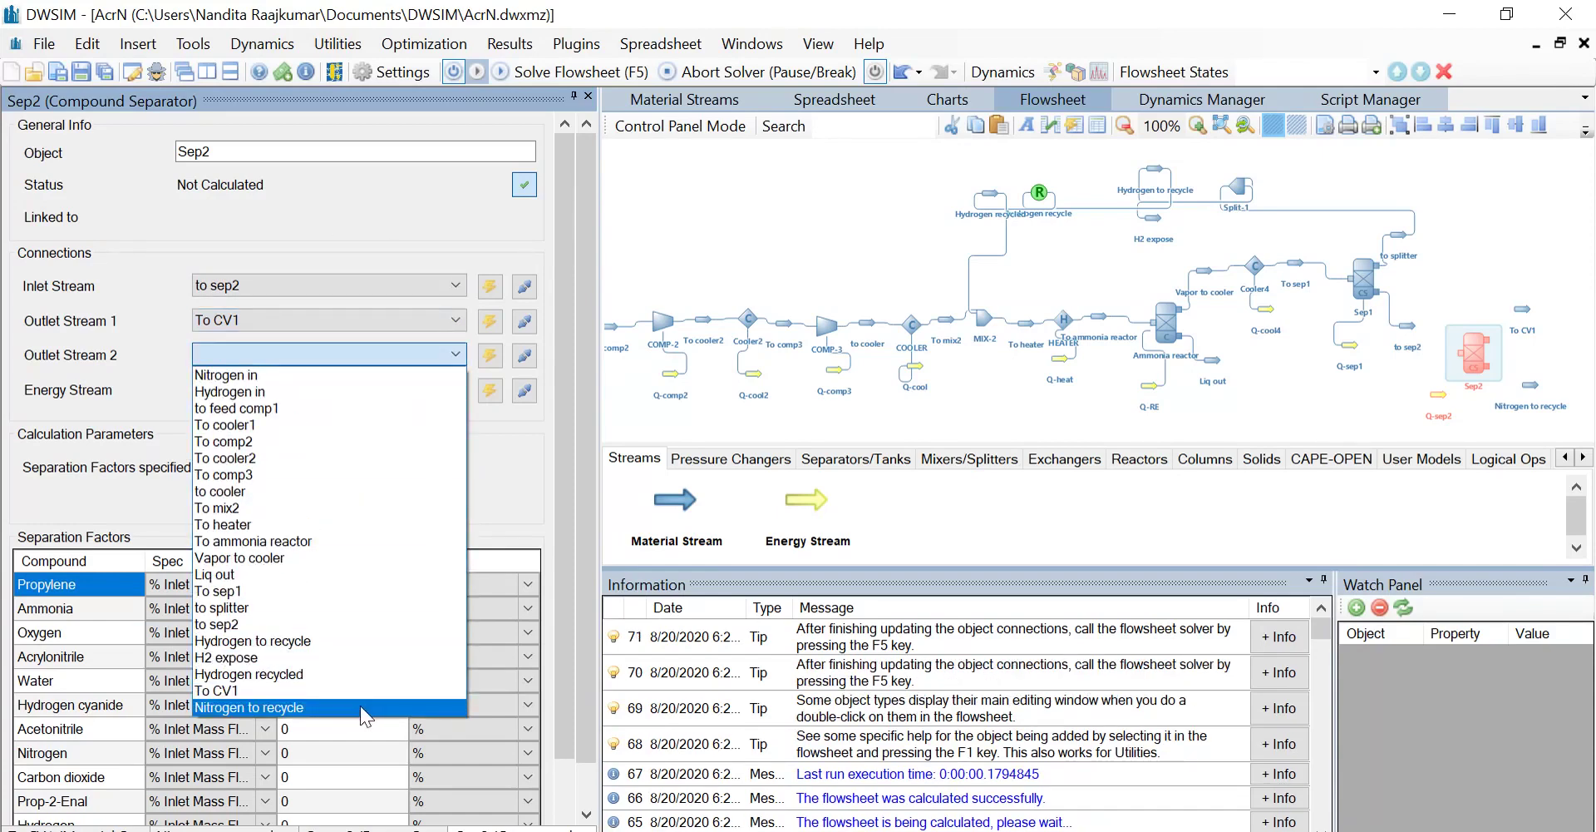
left_click(361, 705)
left_click(434, 389)
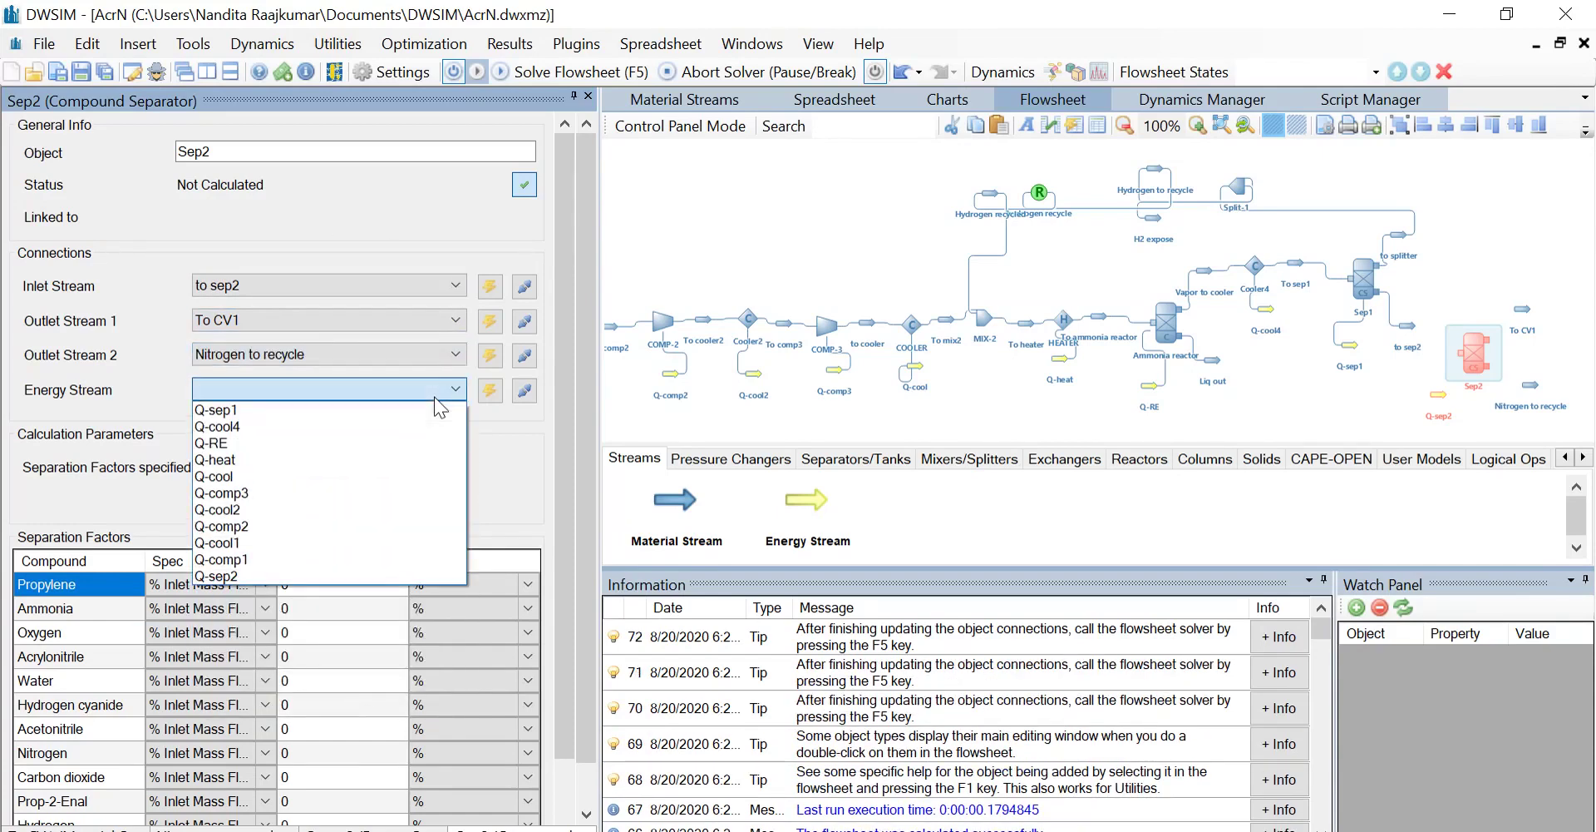
left_click(357, 577)
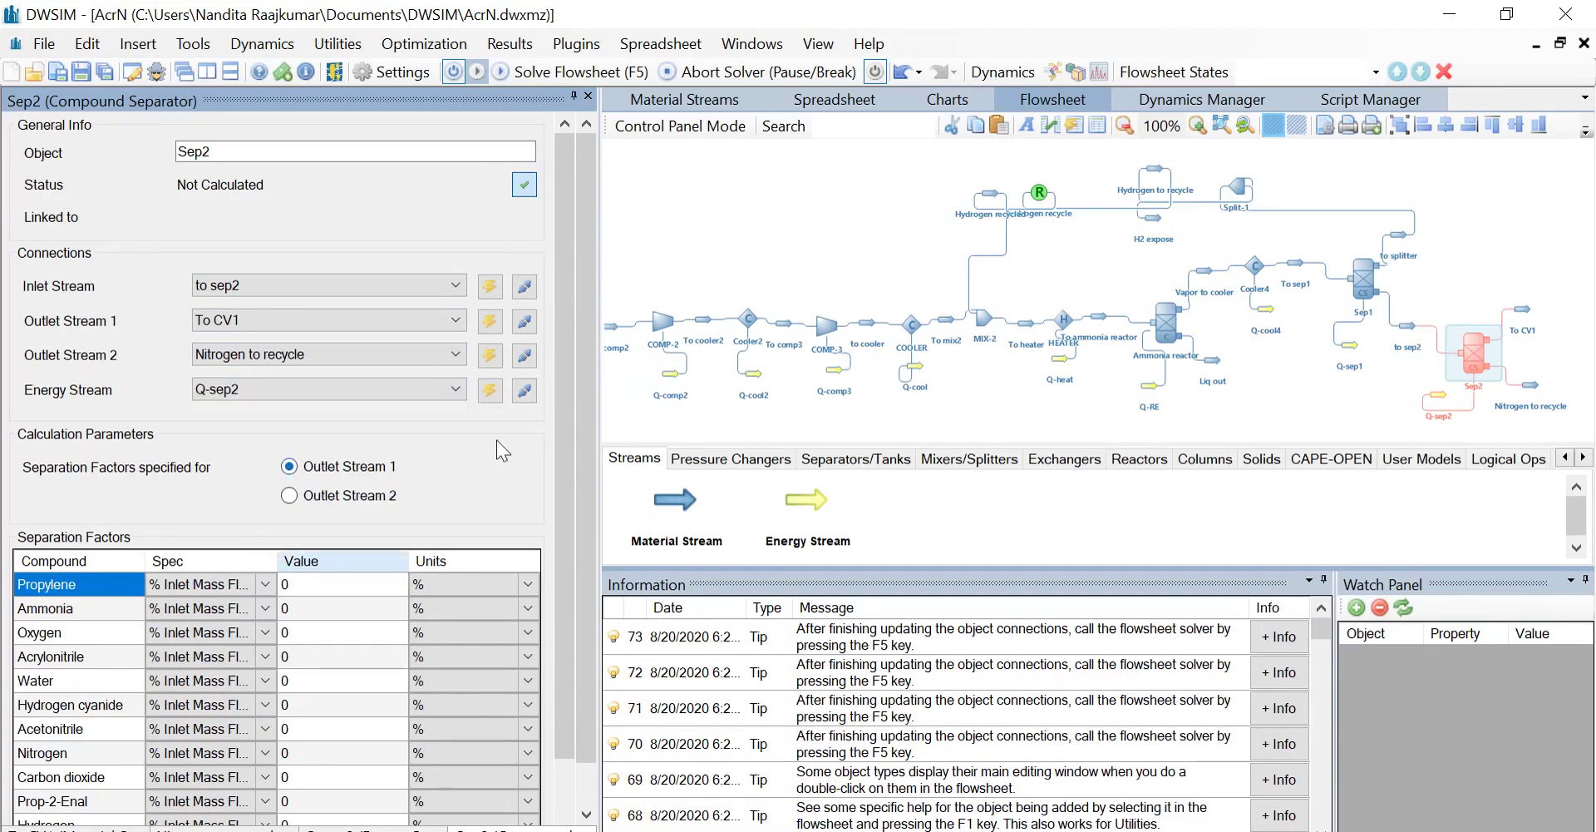
- Send 100% of Ammonia to the first outlet, then recalculate and save the flowsheet
left_click_drag(559, 452, 574, 562)
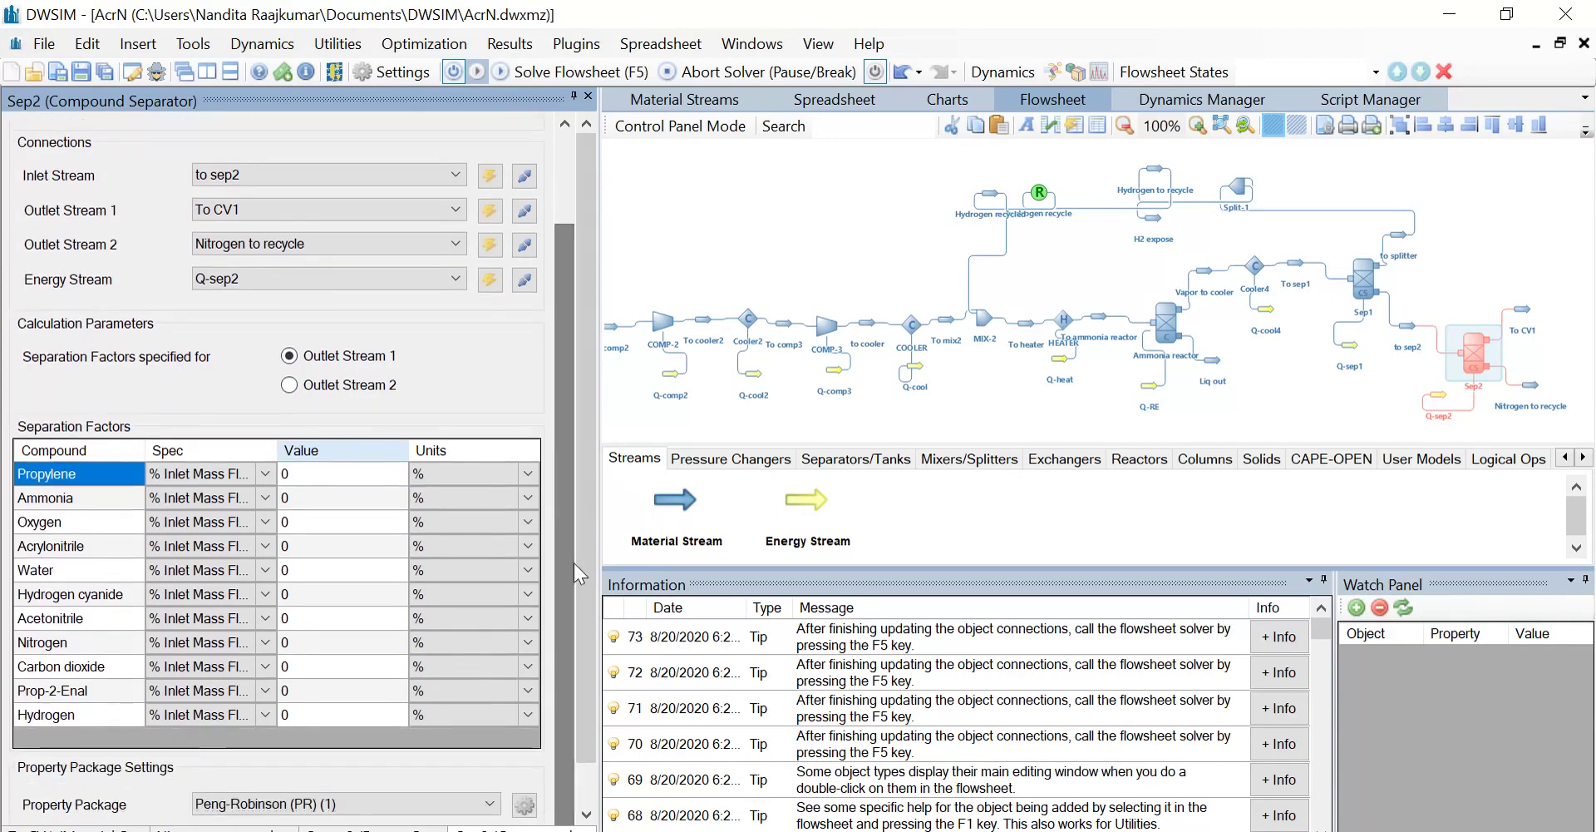
left_click(338, 497)
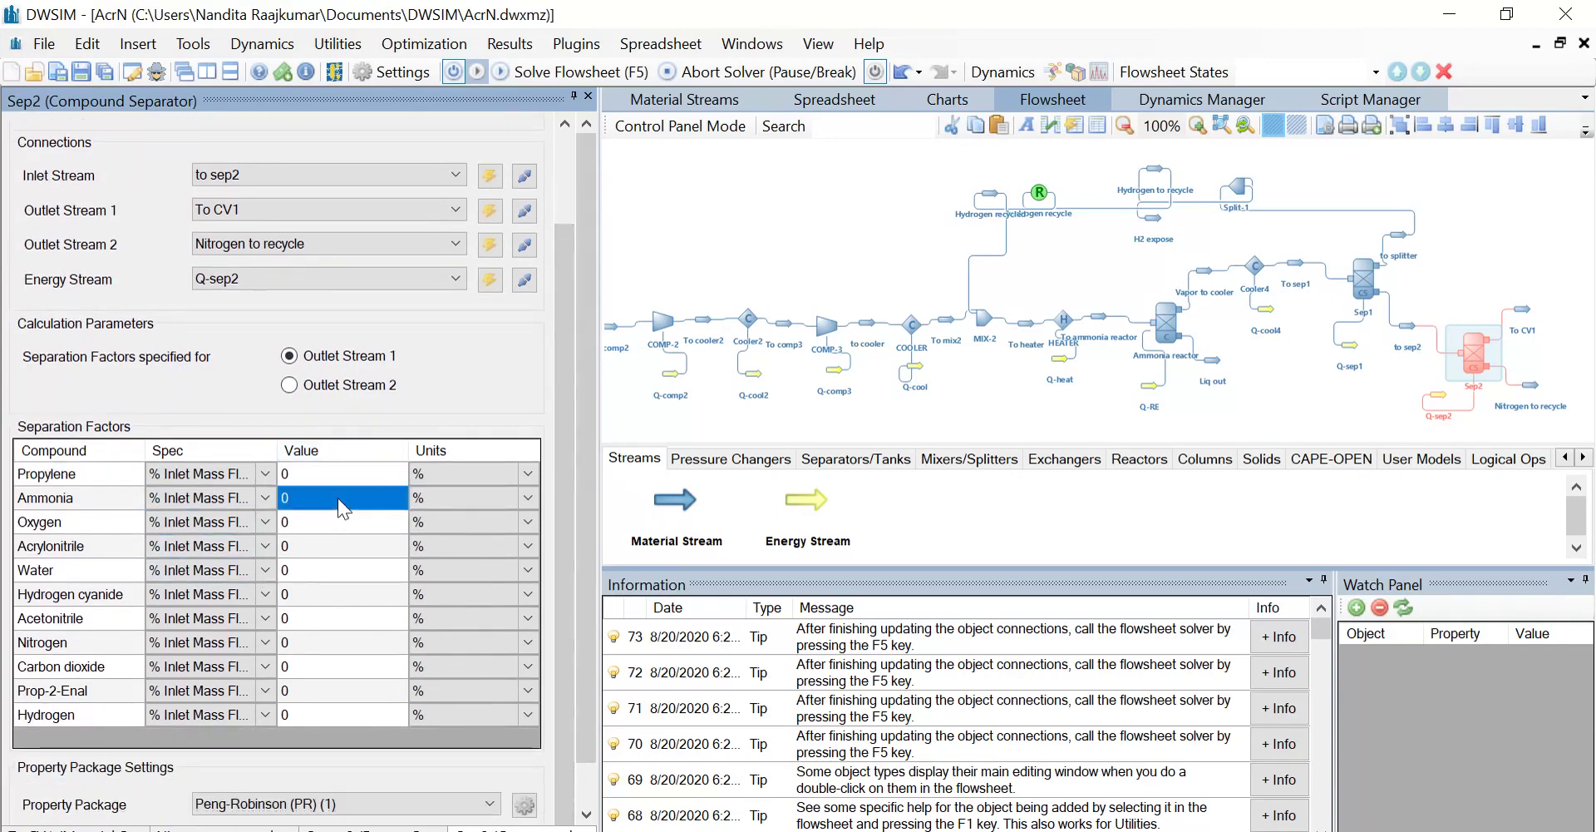
type("100")
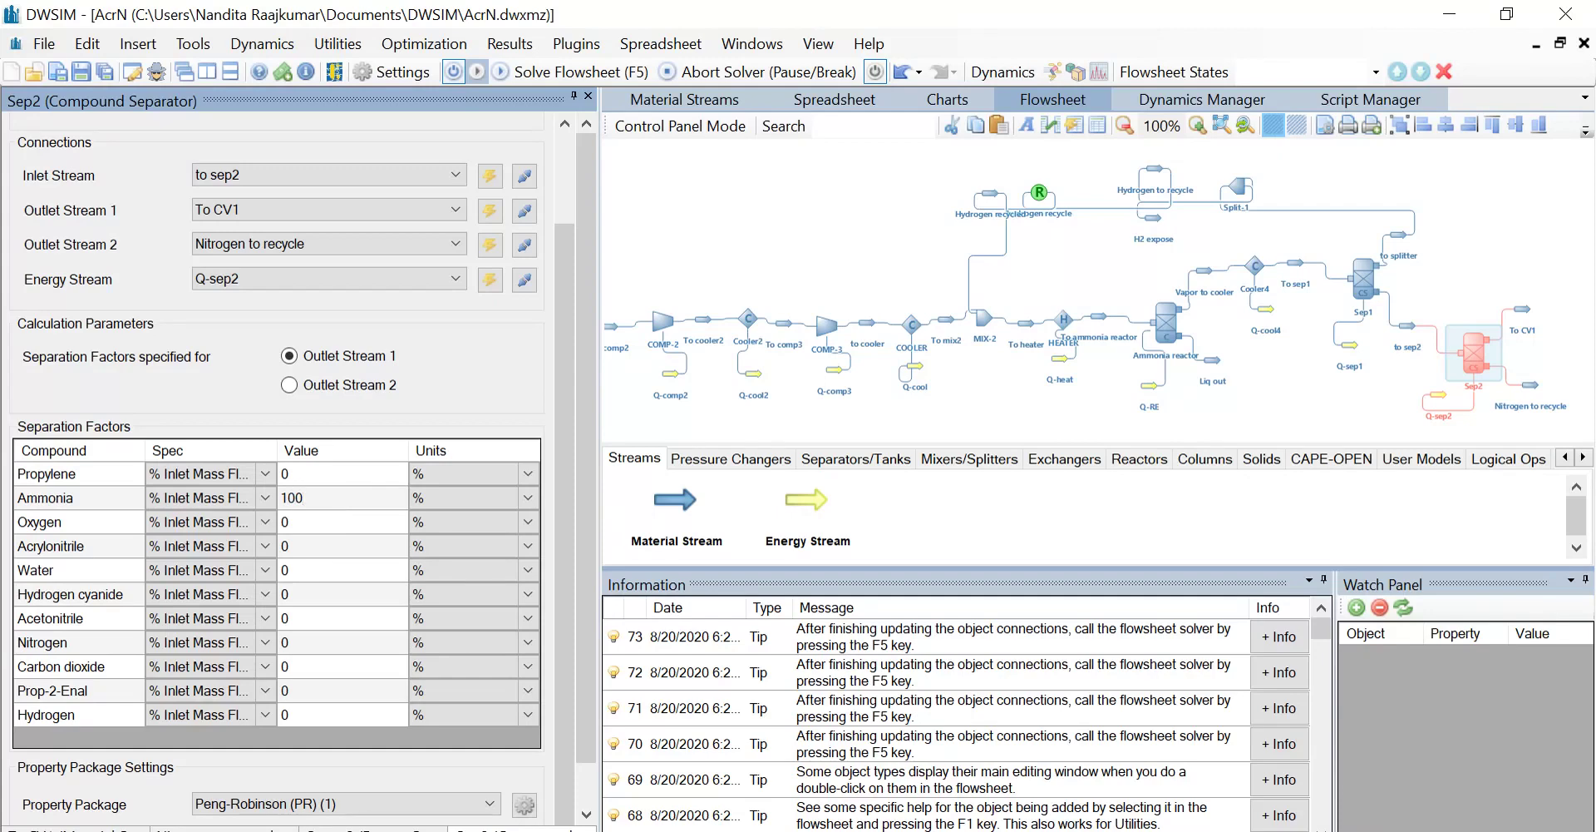
key("Return")
key("ctrl+s")
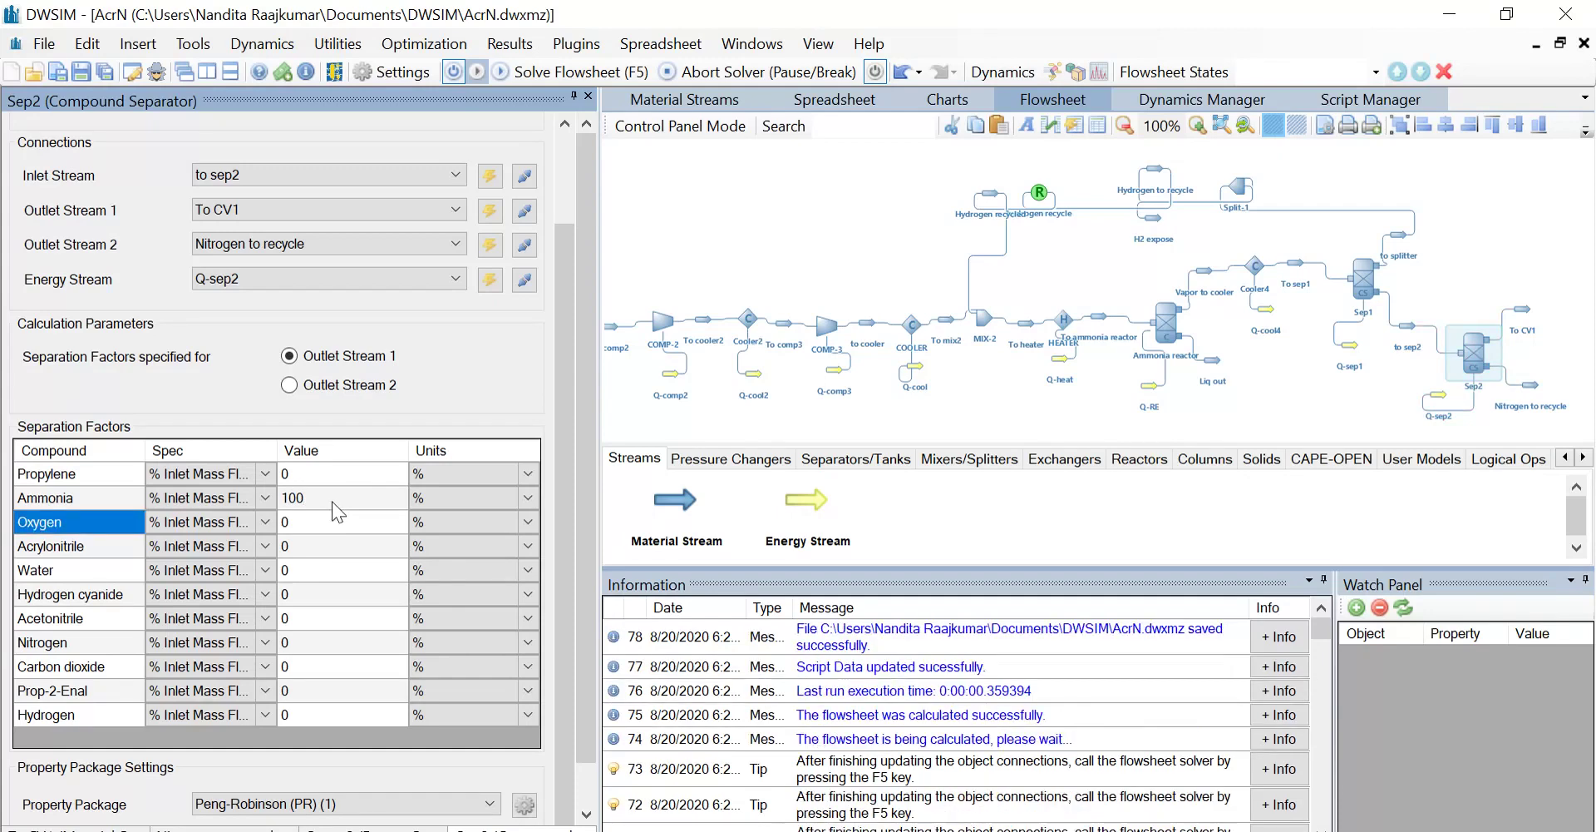
left_click(1484, 253)
left_click_drag(1485, 253, 1484, 235)
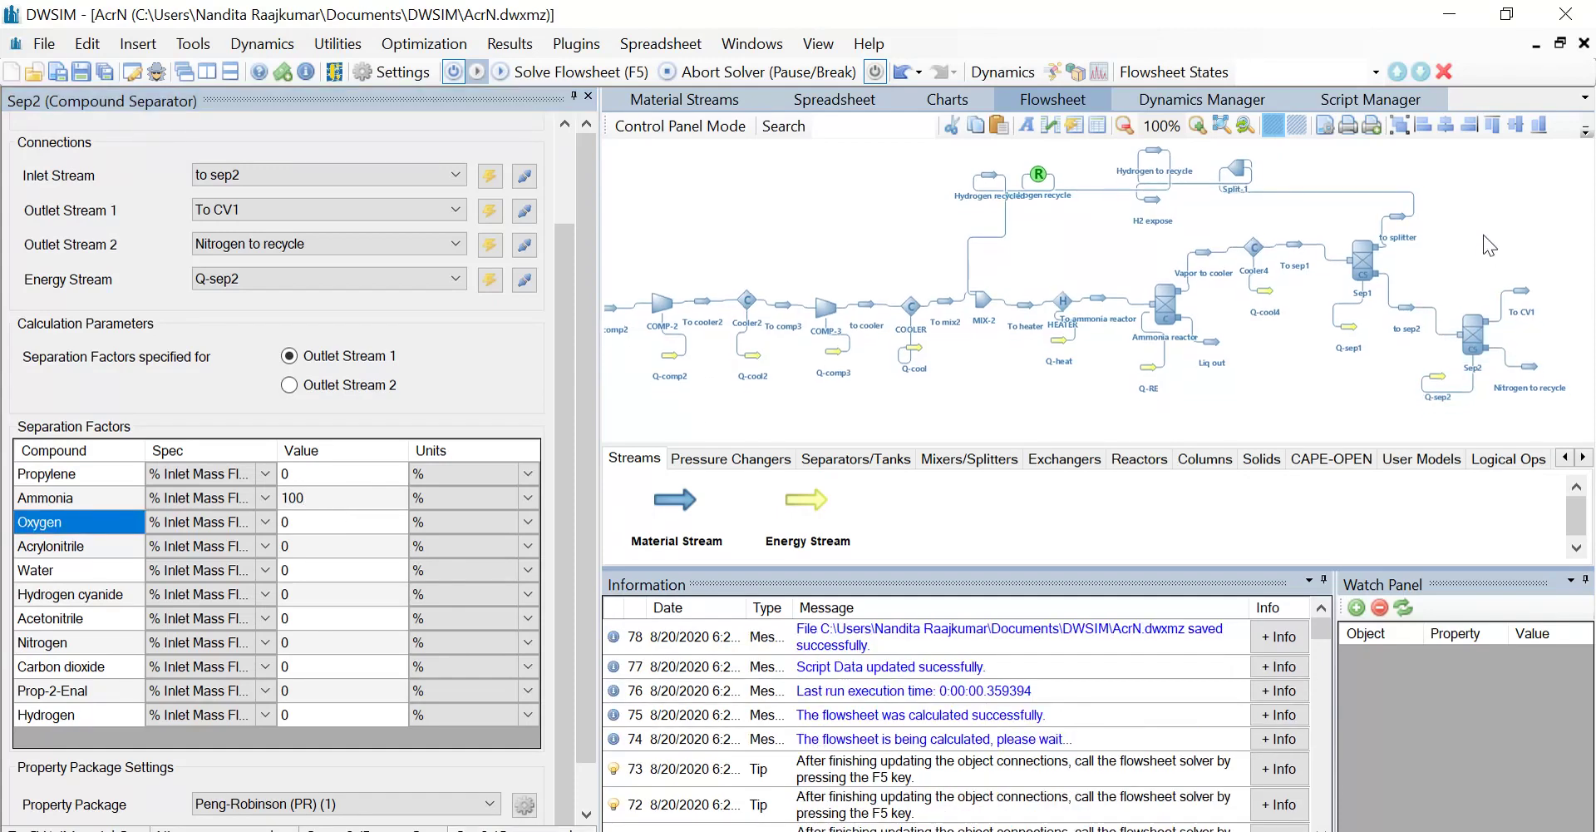
- Place a recycle block below the reactor and a new material stream named 'Nitrogen recycled'
left_click(1507, 459)
left_click_drag(1206, 522, 1249, 408)
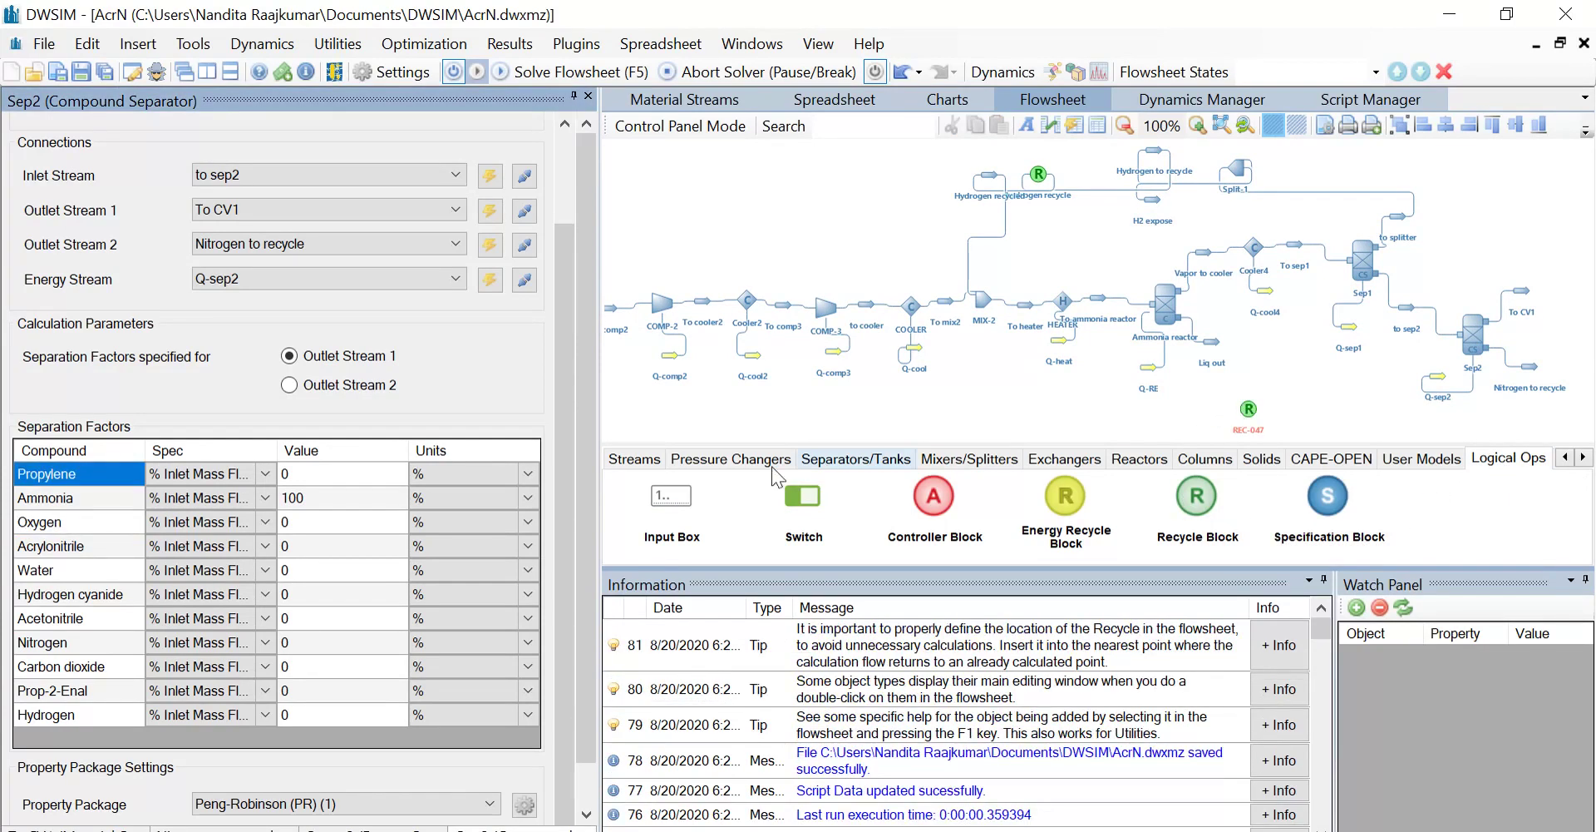
left_click(630, 464)
left_click_drag(675, 500, 1071, 415)
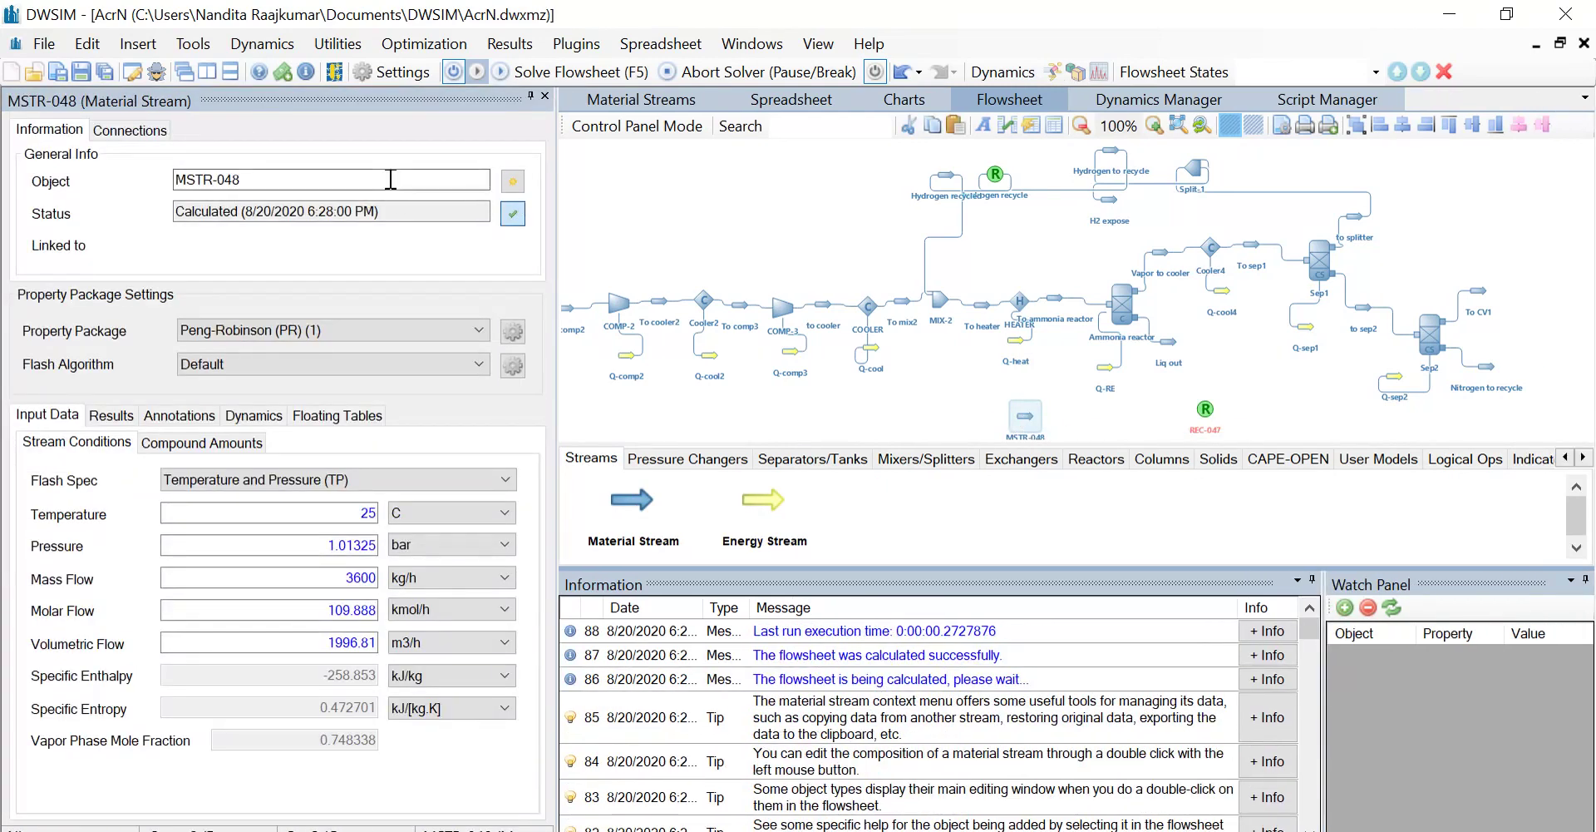
left_click(360, 178)
left_click_drag(360, 179, 4, 208)
type("Nitrogen recycled")
key("Return")
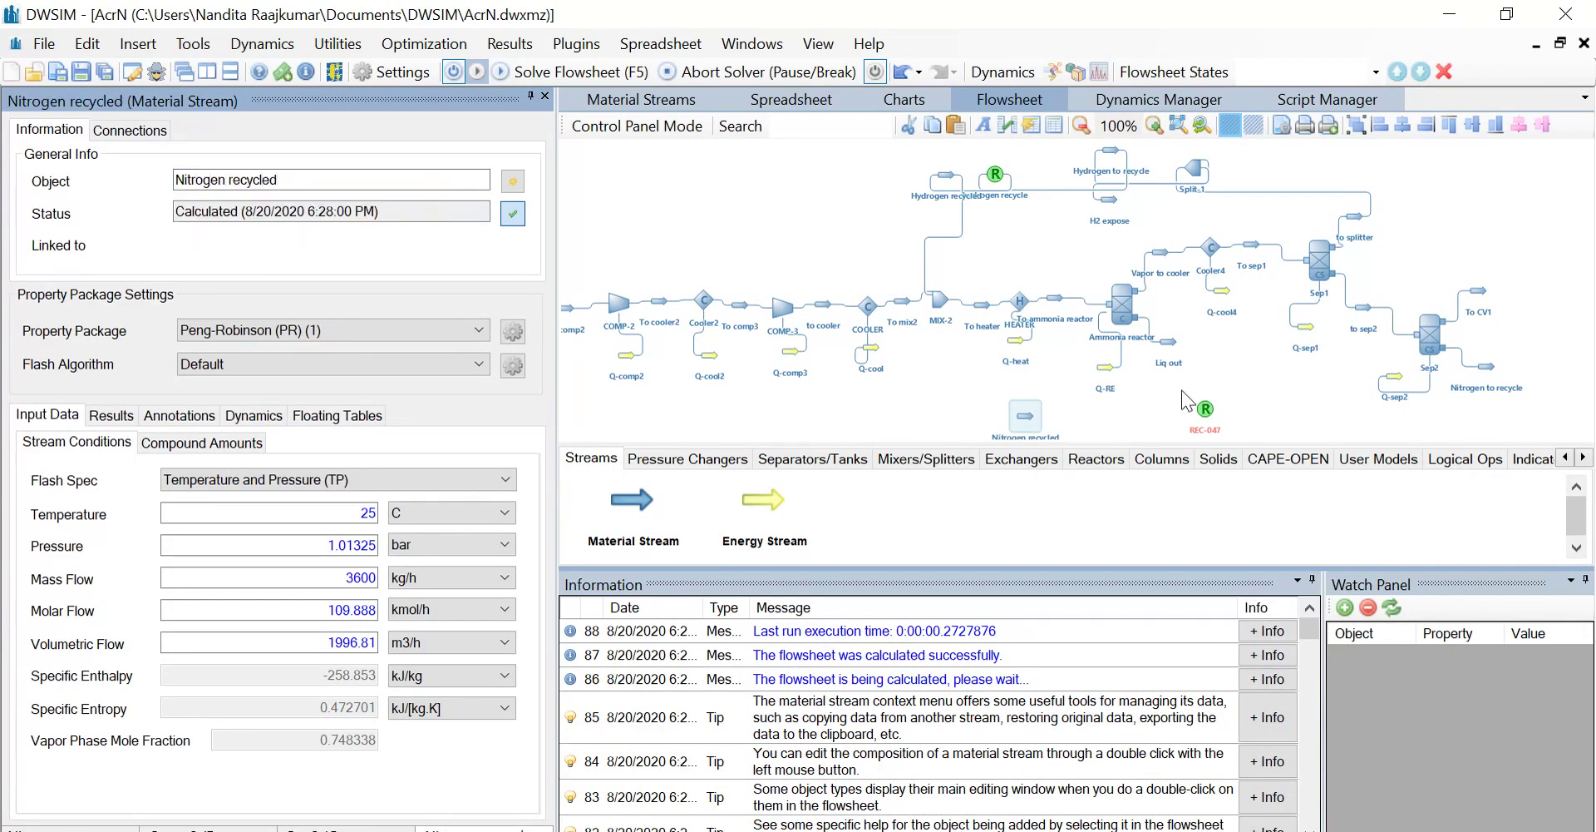
- Name the recycle 'Nitrogen recycle', linking Nitrogen to recycle into Nitrogen recycled, then solve
left_click(1210, 406)
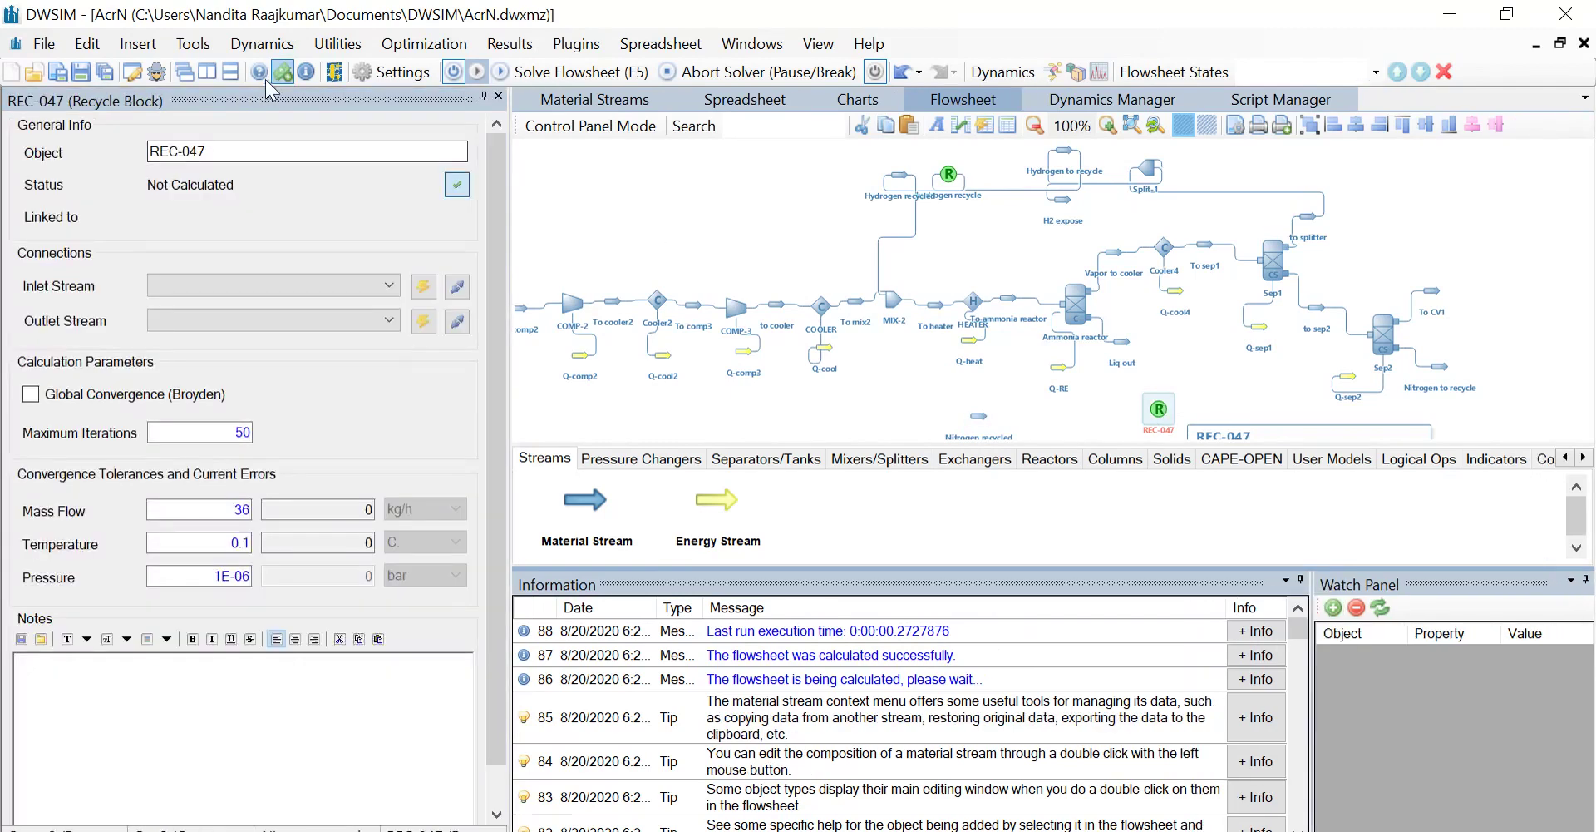
left_click(239, 144)
left_click_drag(240, 143, 16, 157)
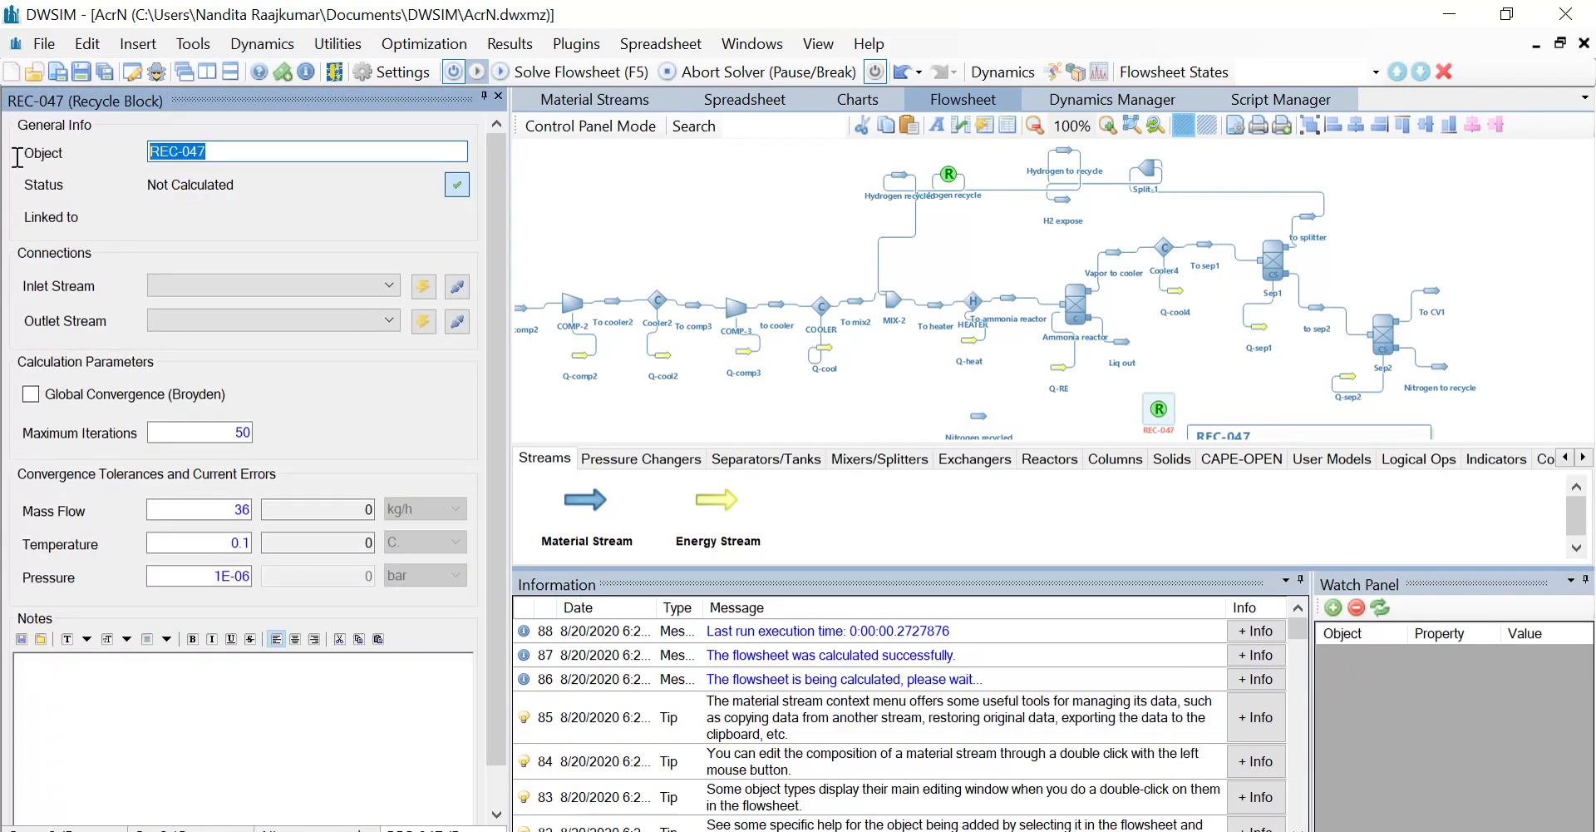
type("Nitroge")
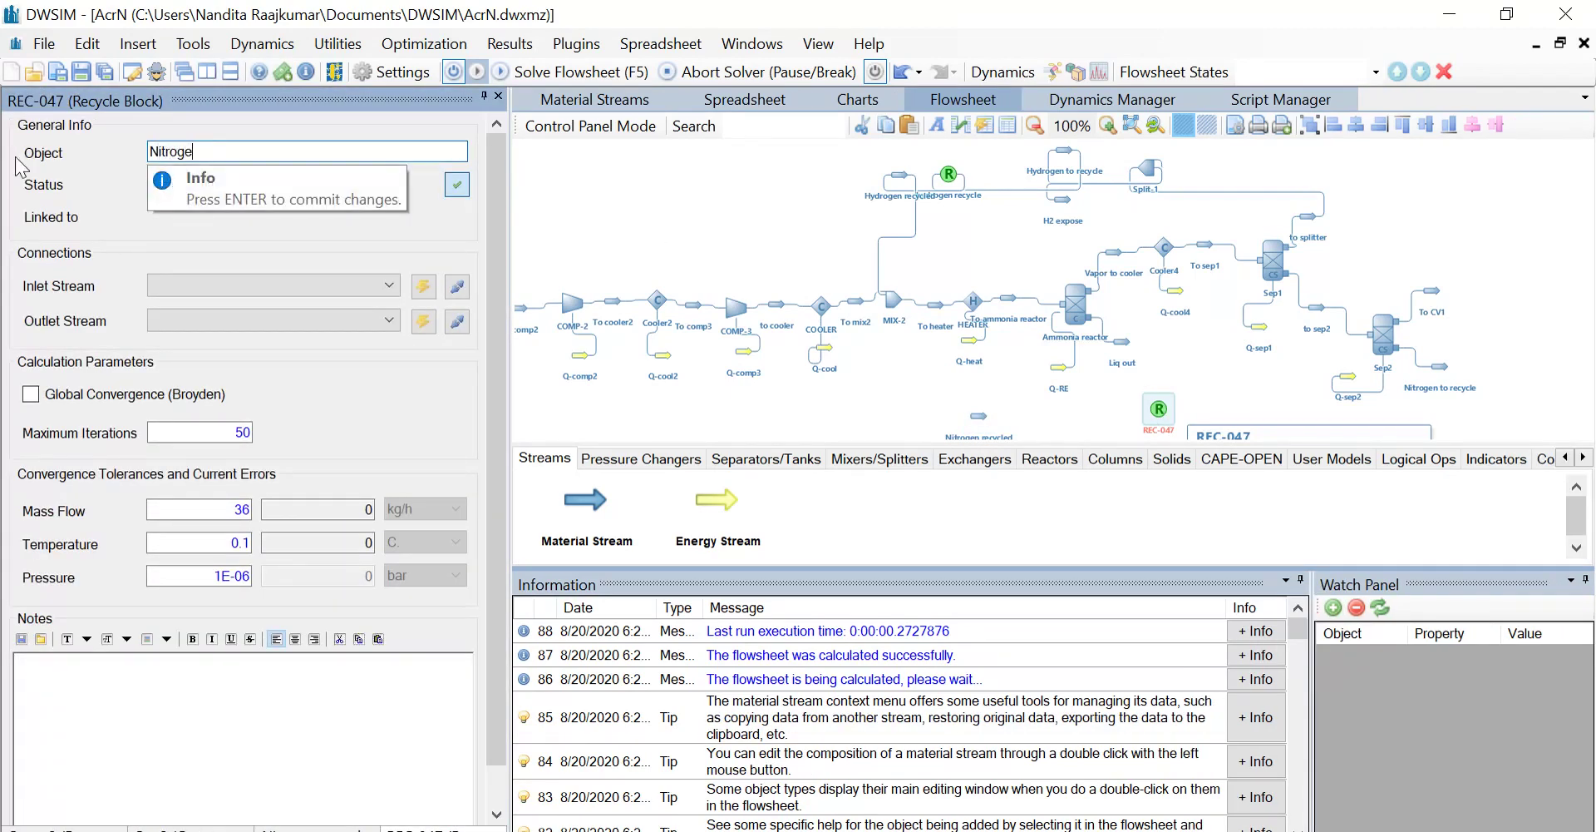
type("n recycle")
key("Return")
left_click(346, 286)
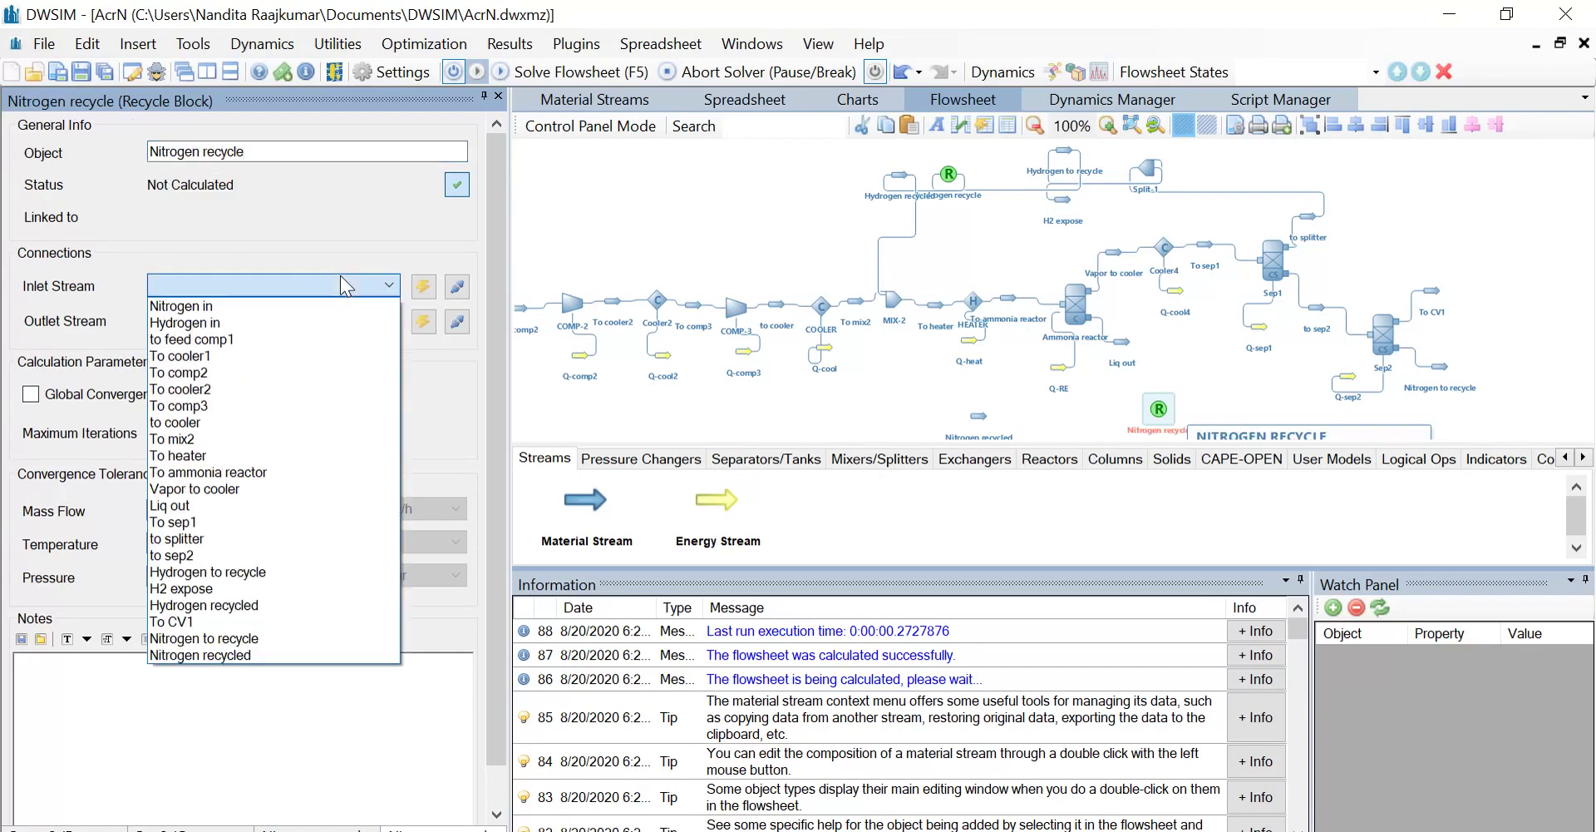
left_click(241, 638)
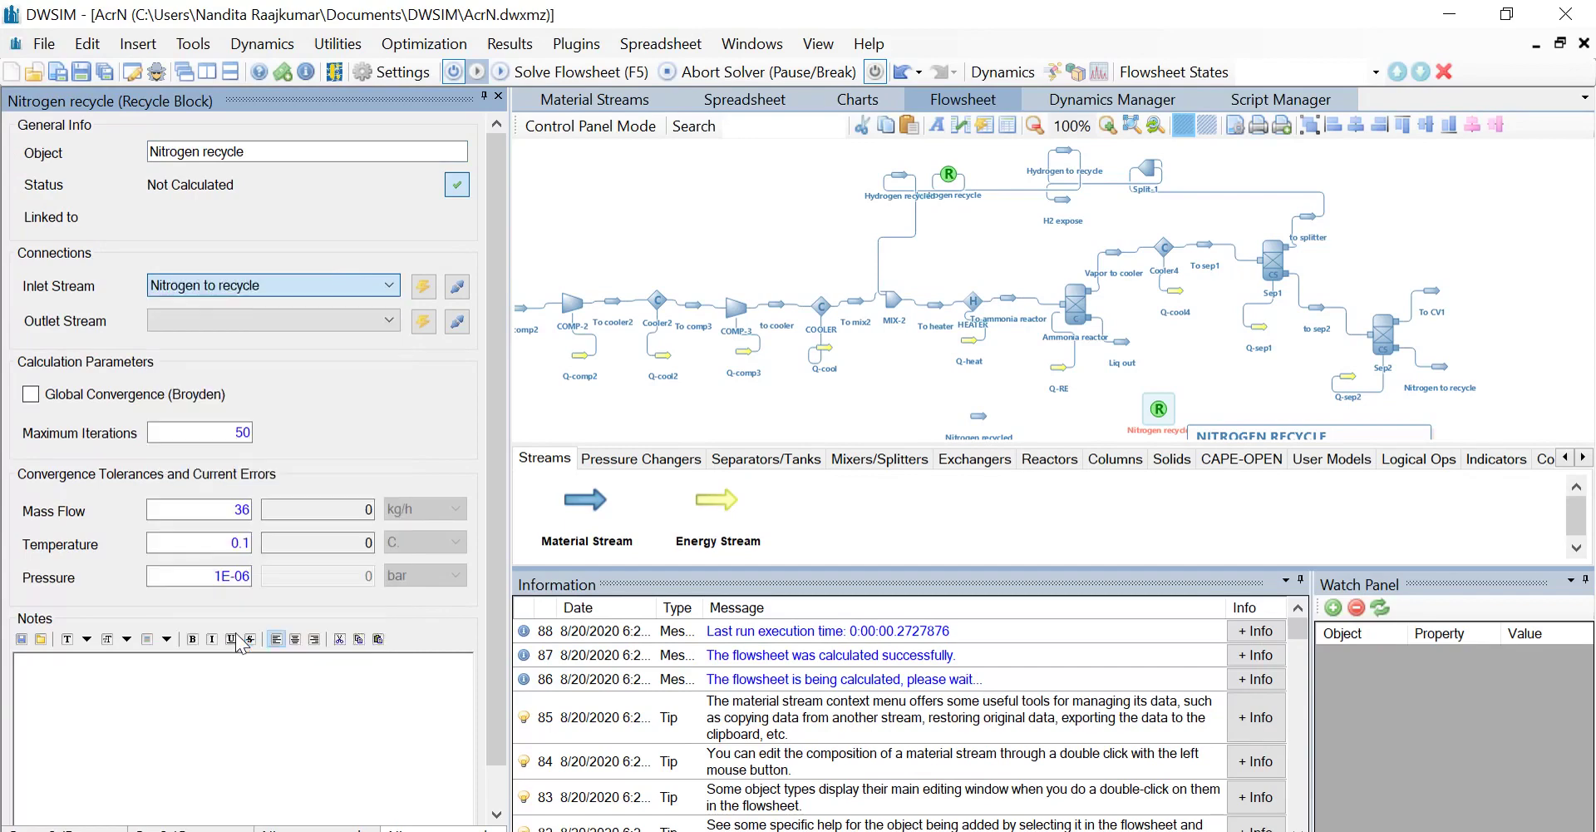
left_click(366, 321)
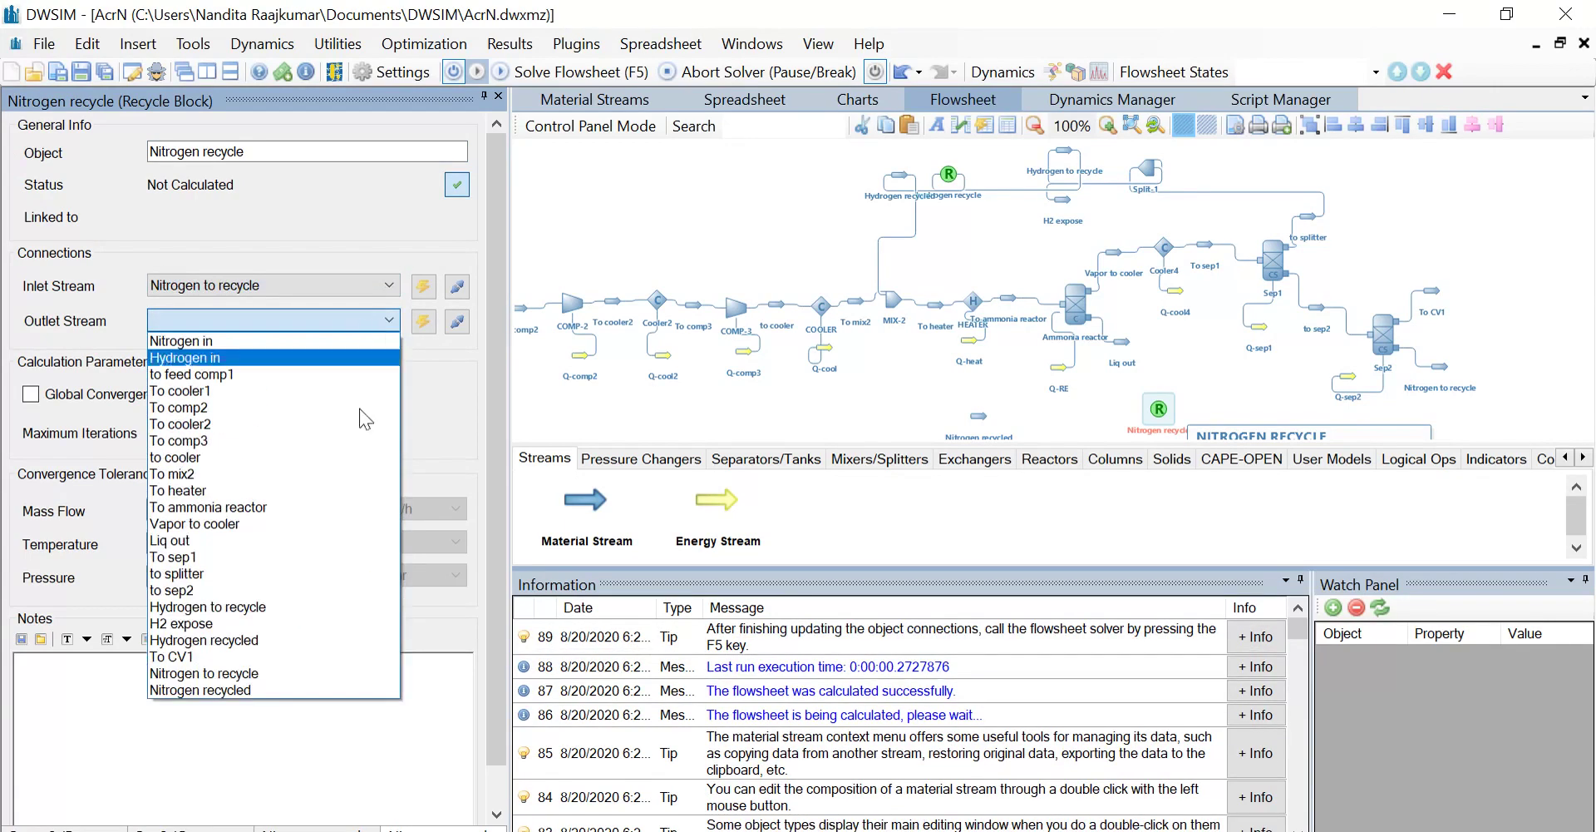
left_click(296, 687)
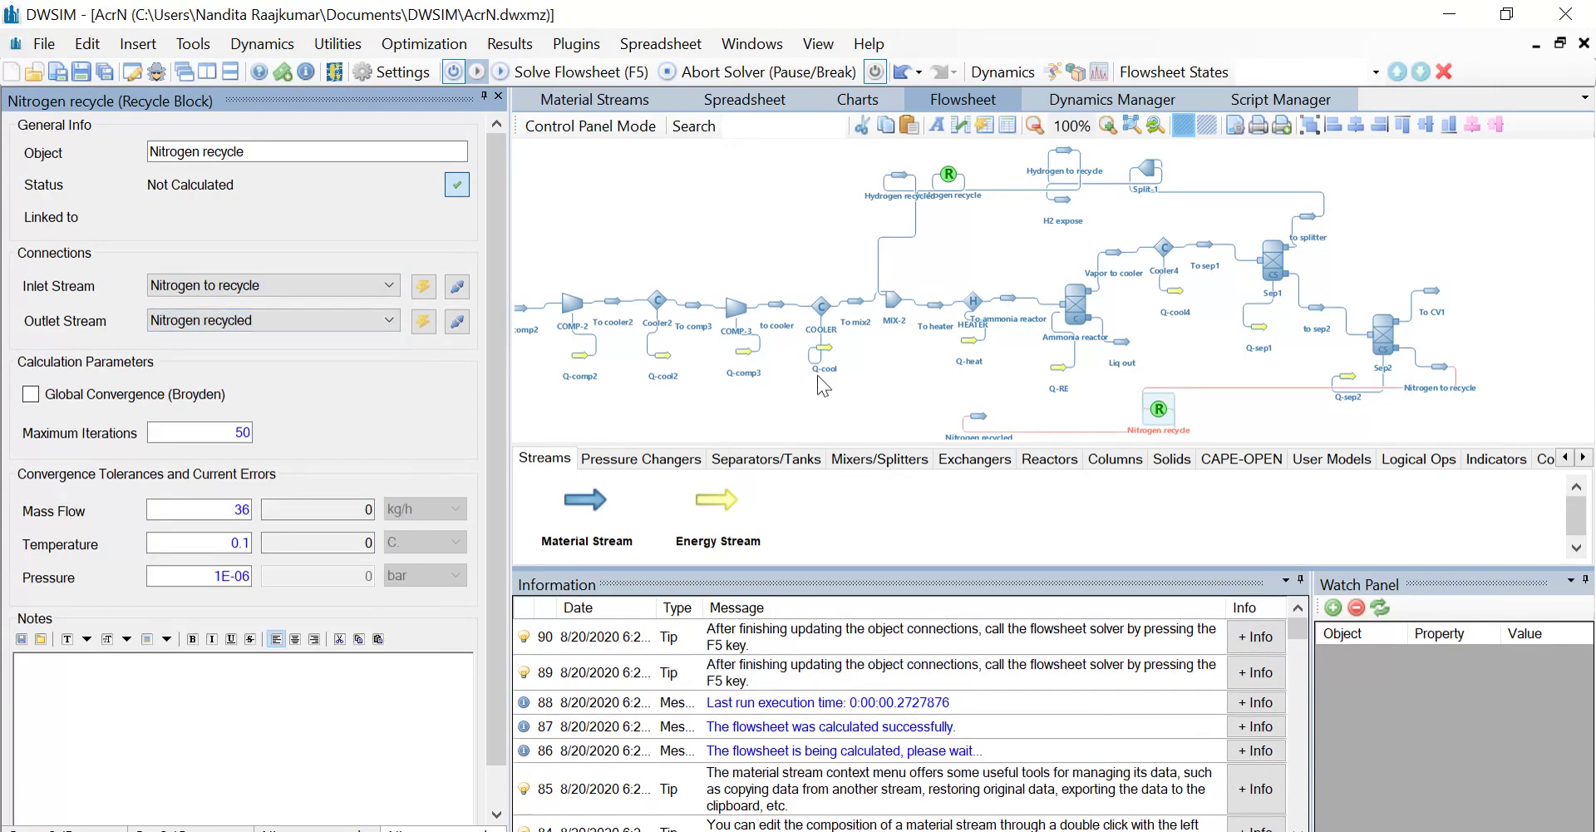
left_click(561, 72)
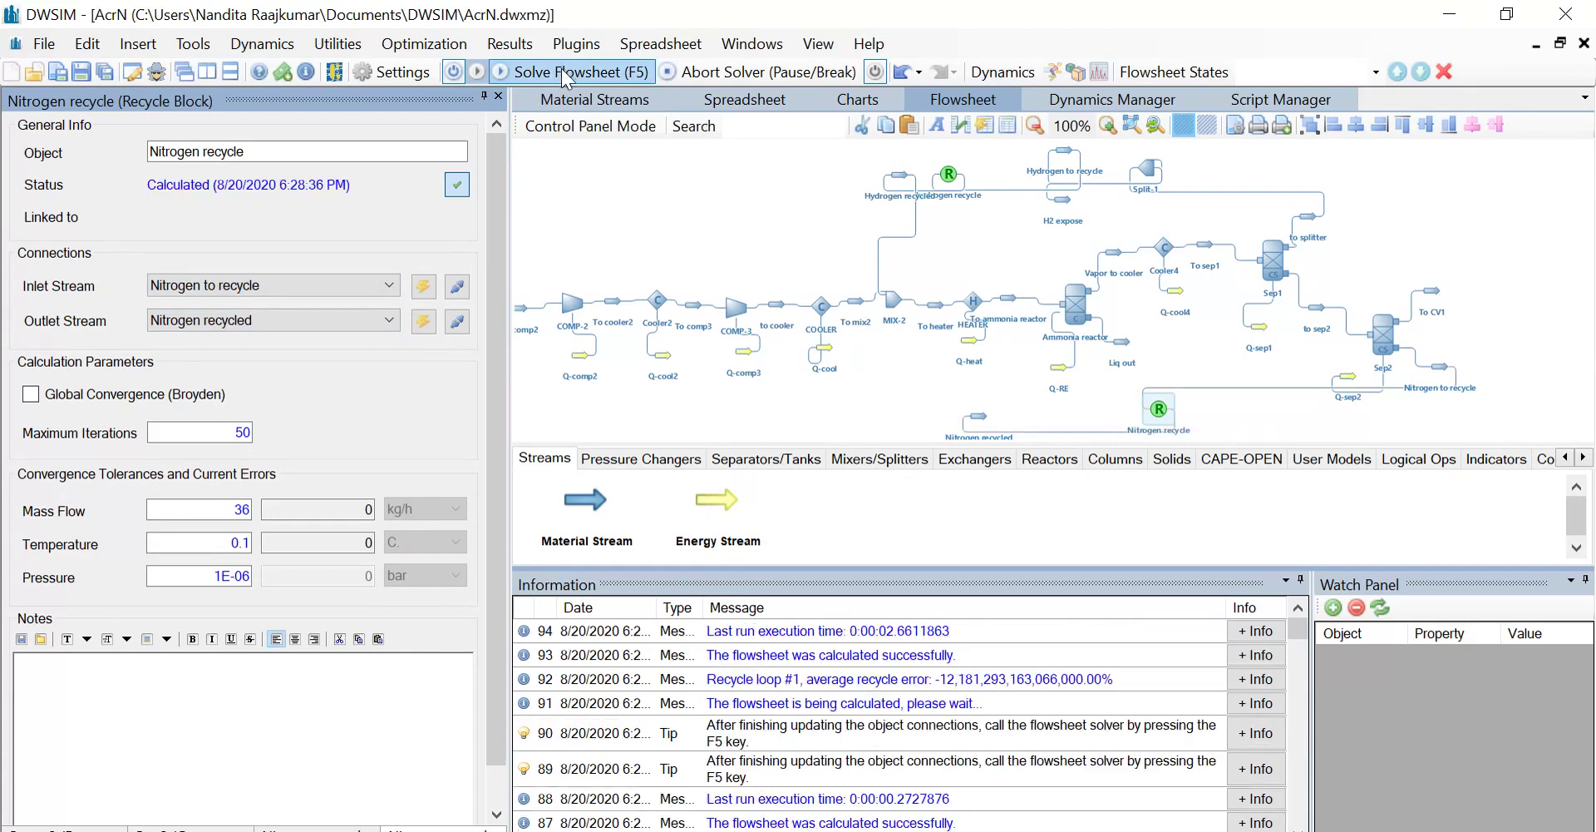
left_click(891, 299)
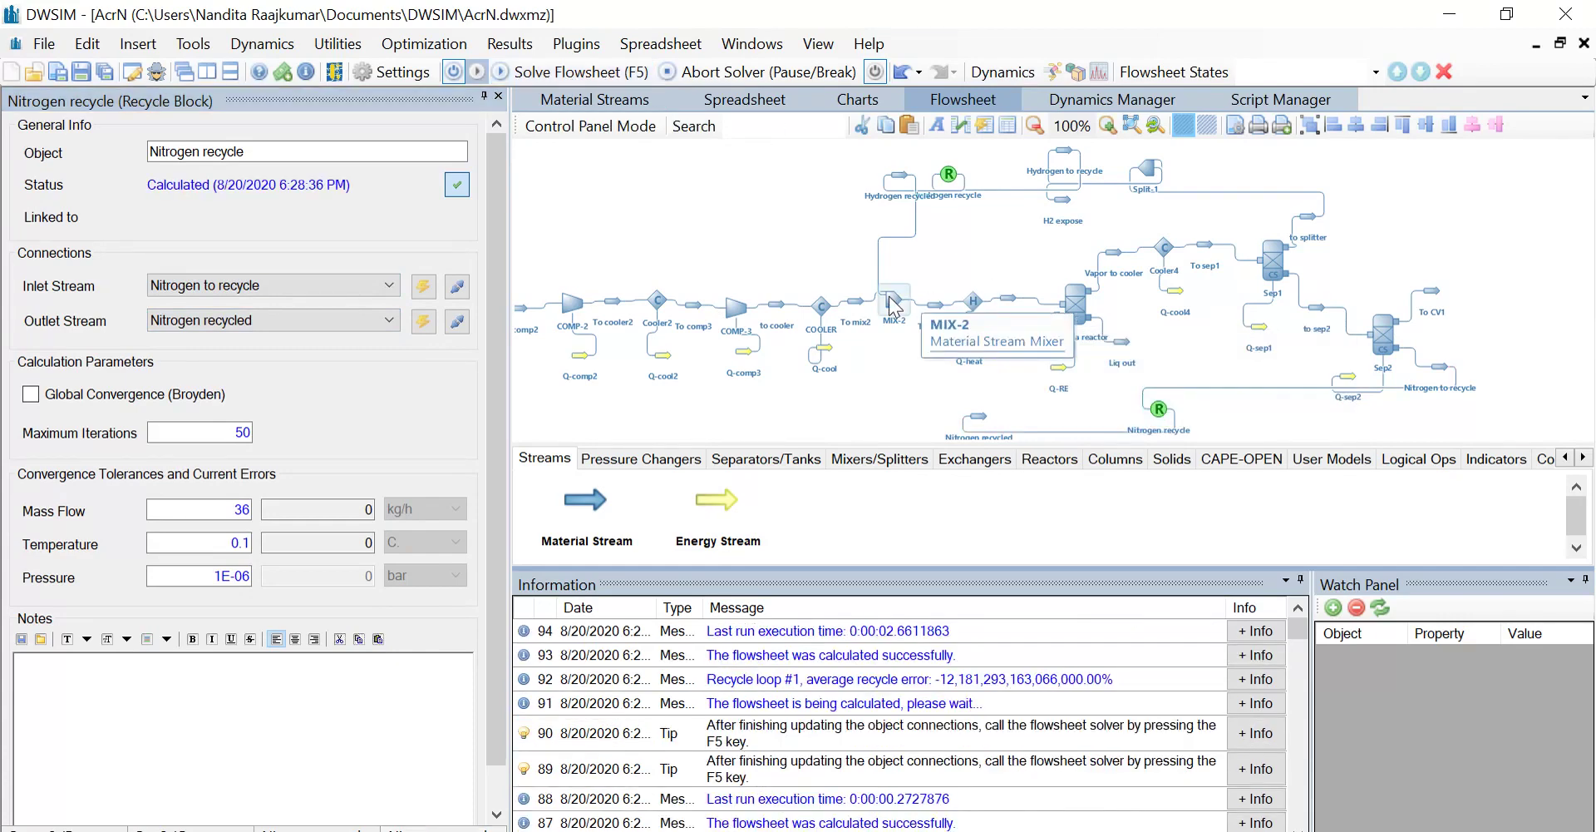
- Select 'Nitrogen recycled' as Inlet Stream 3 of MIX-2
left_click(374, 361)
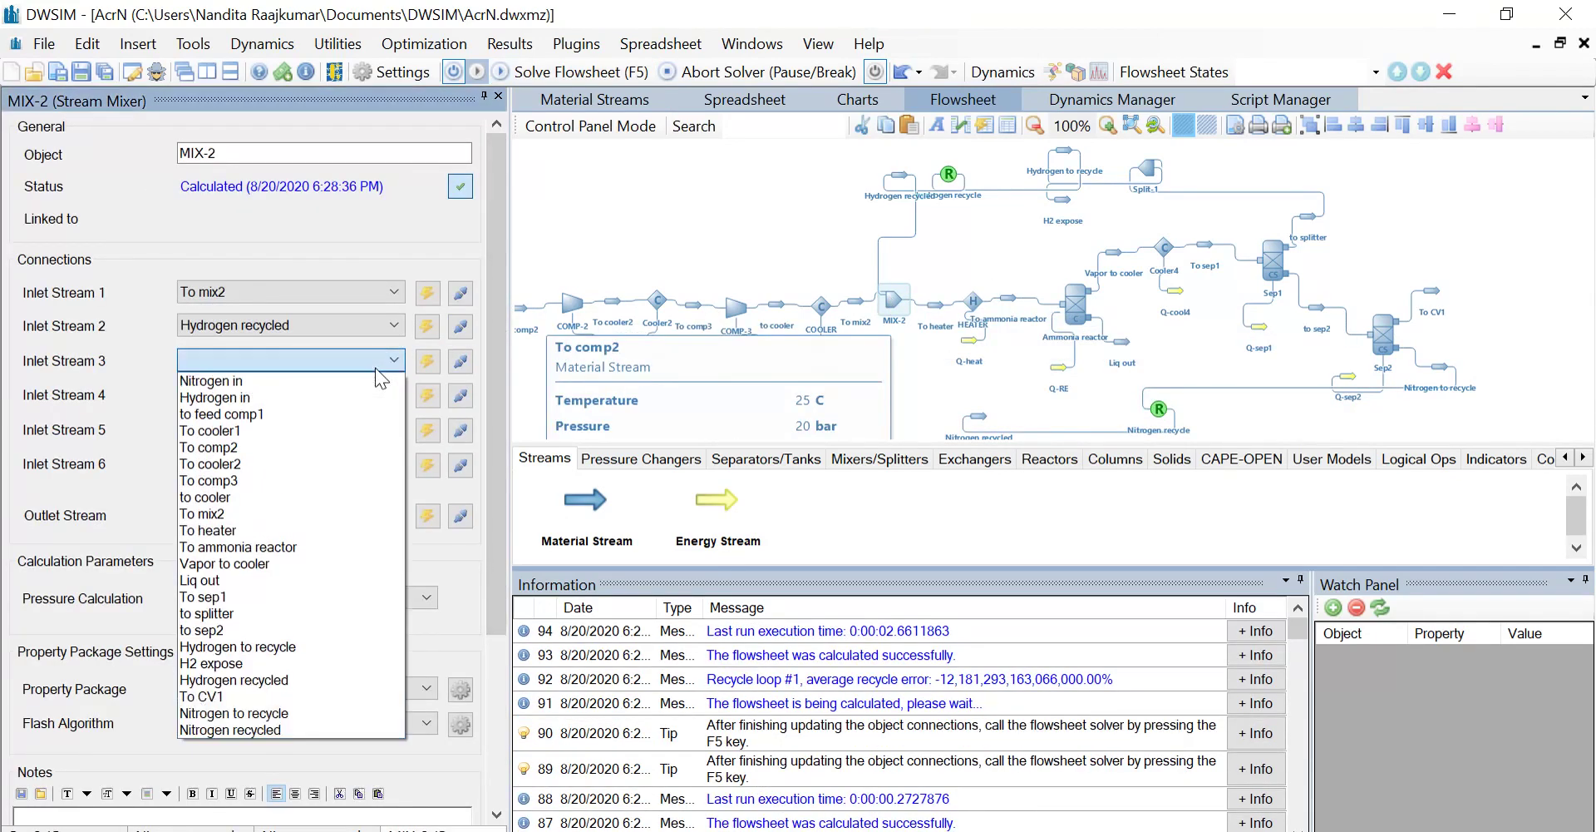
left_click(298, 728)
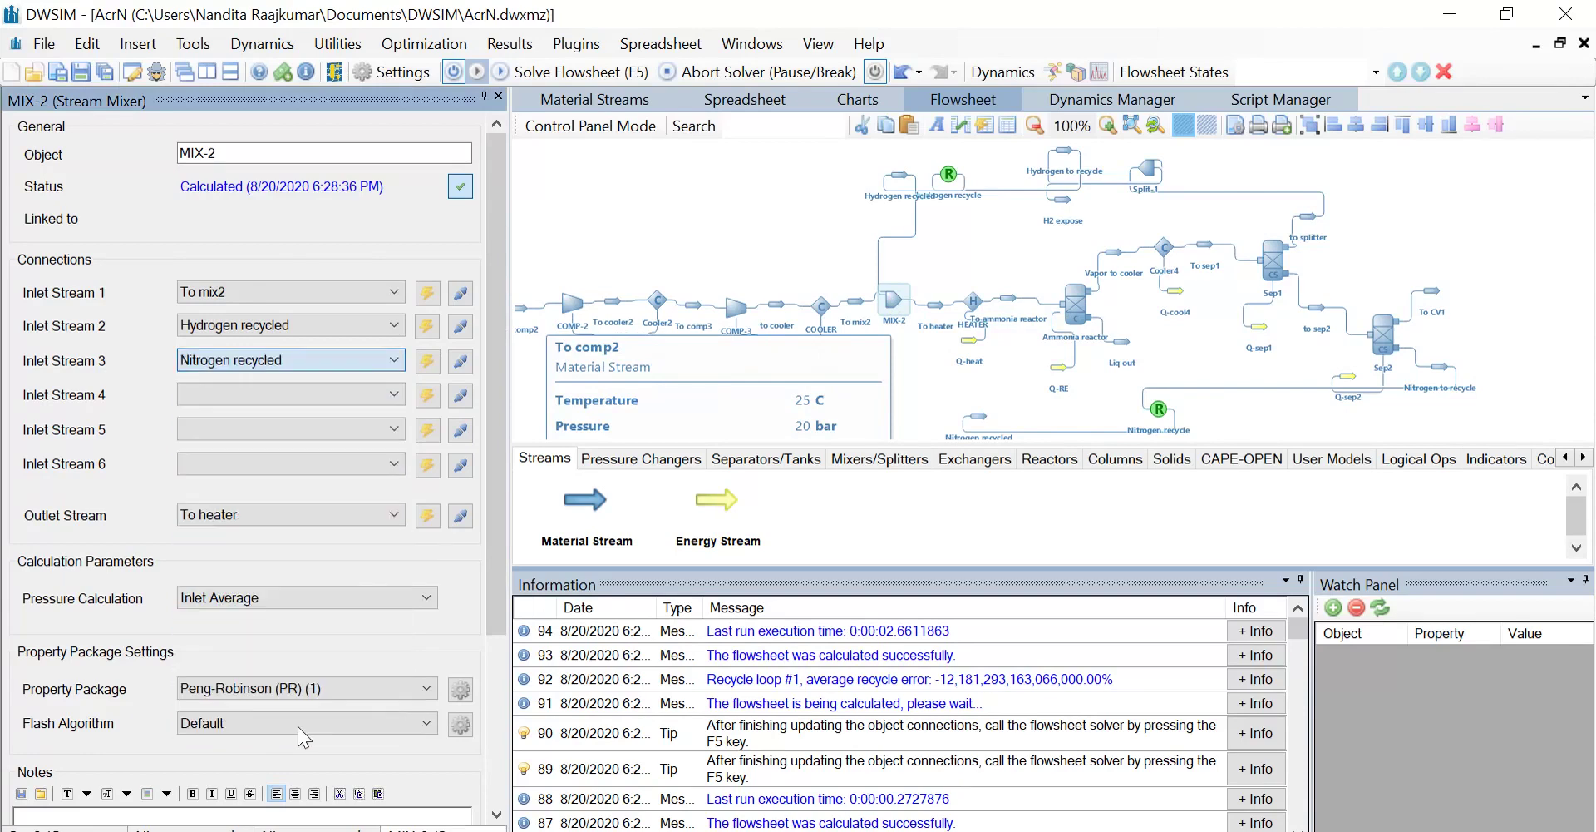